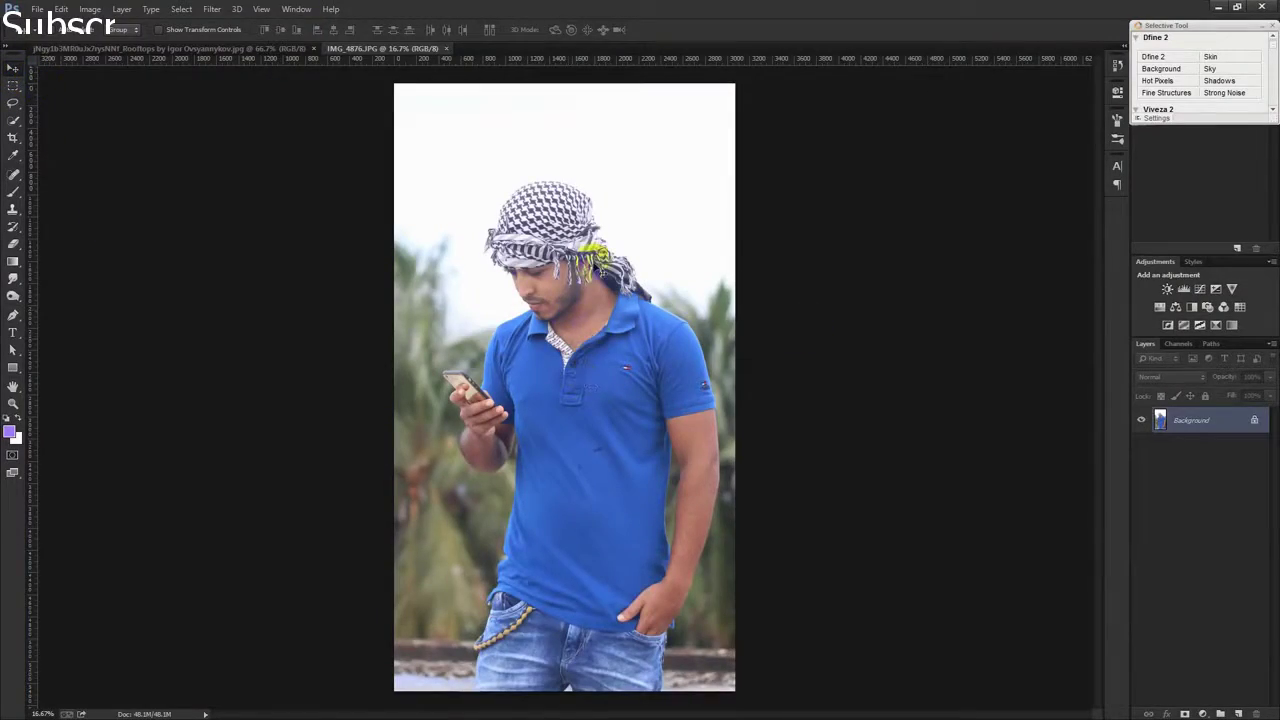
# Choose the Content-Aware Spot Healing Brush and set its brush size
pyautogui.click(13, 174)
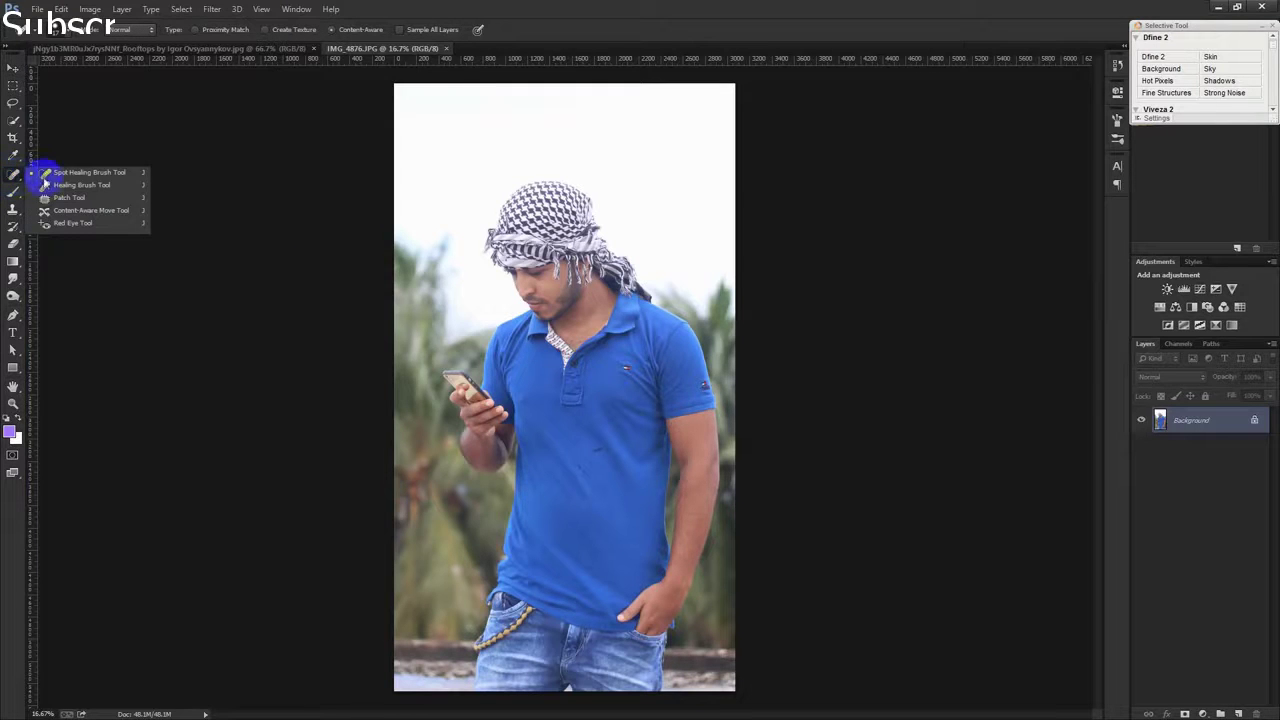
pyautogui.click(65, 180)
pyautogui.scroll(5, 560, 486)
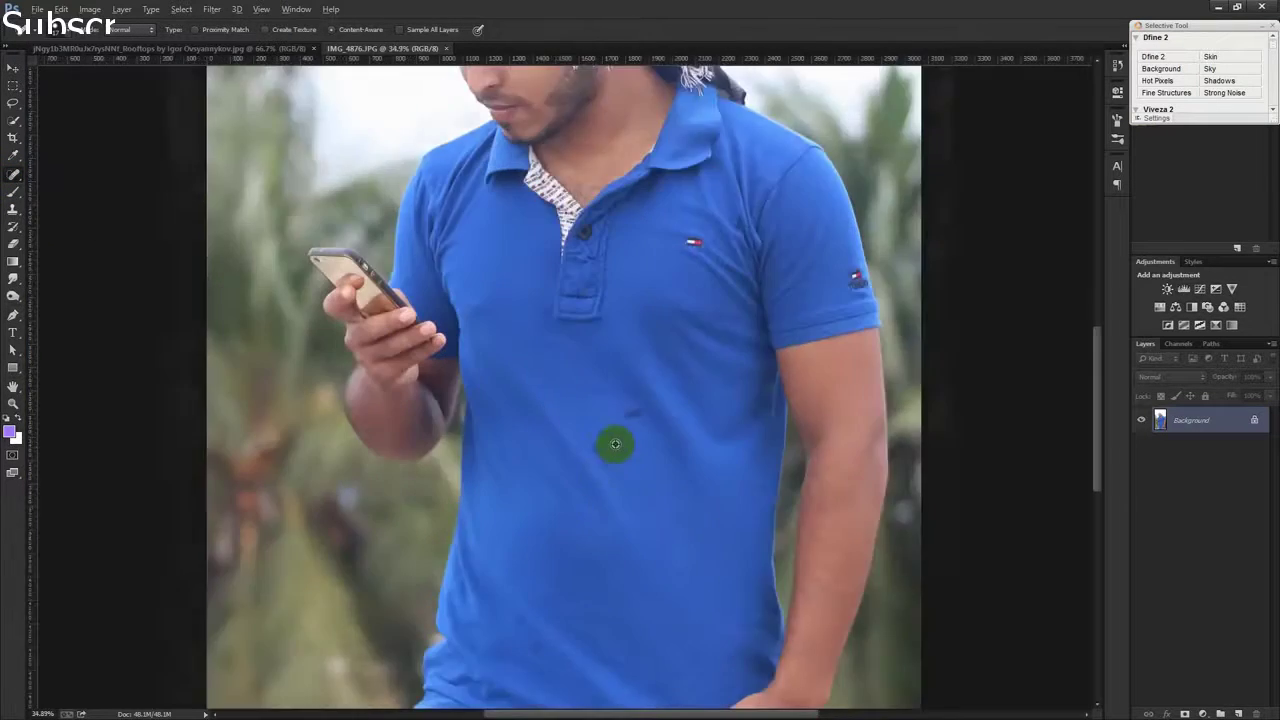
pyautogui.rightClick(577, 363)
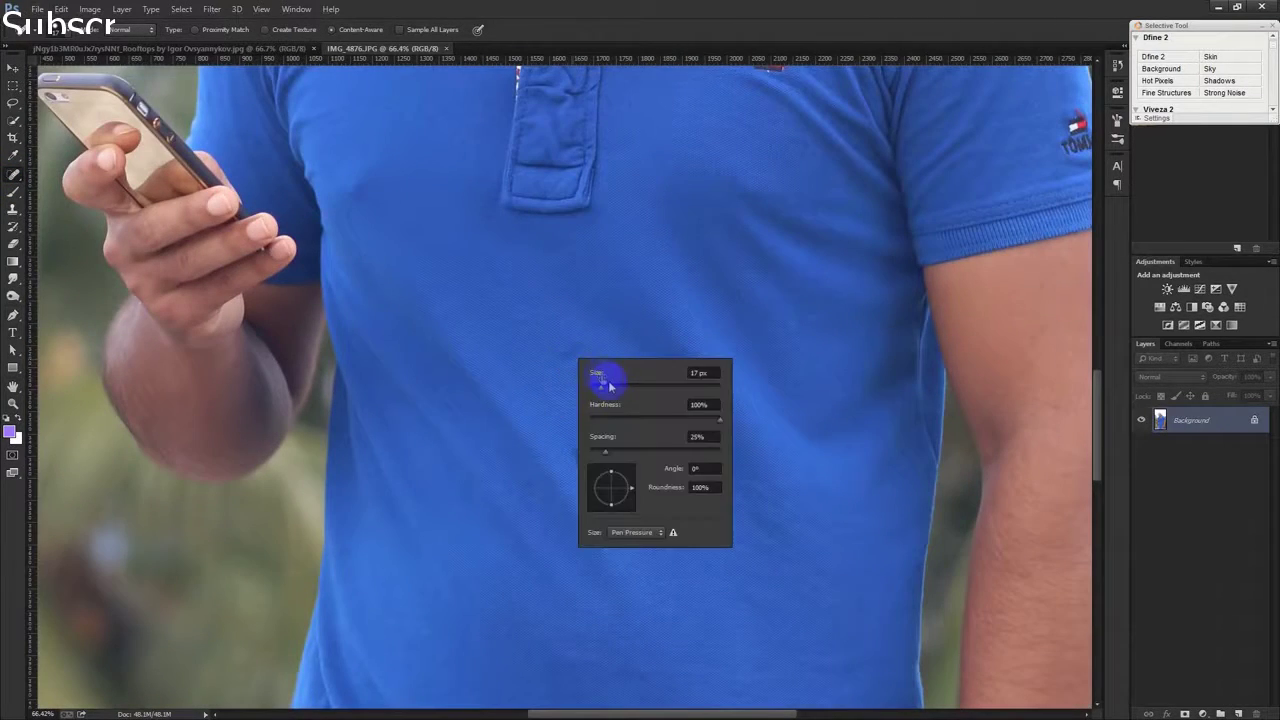
pyautogui.press('Return')
# Heal the main dark stains across the front of the blue shirt
pyautogui.click(562, 360)
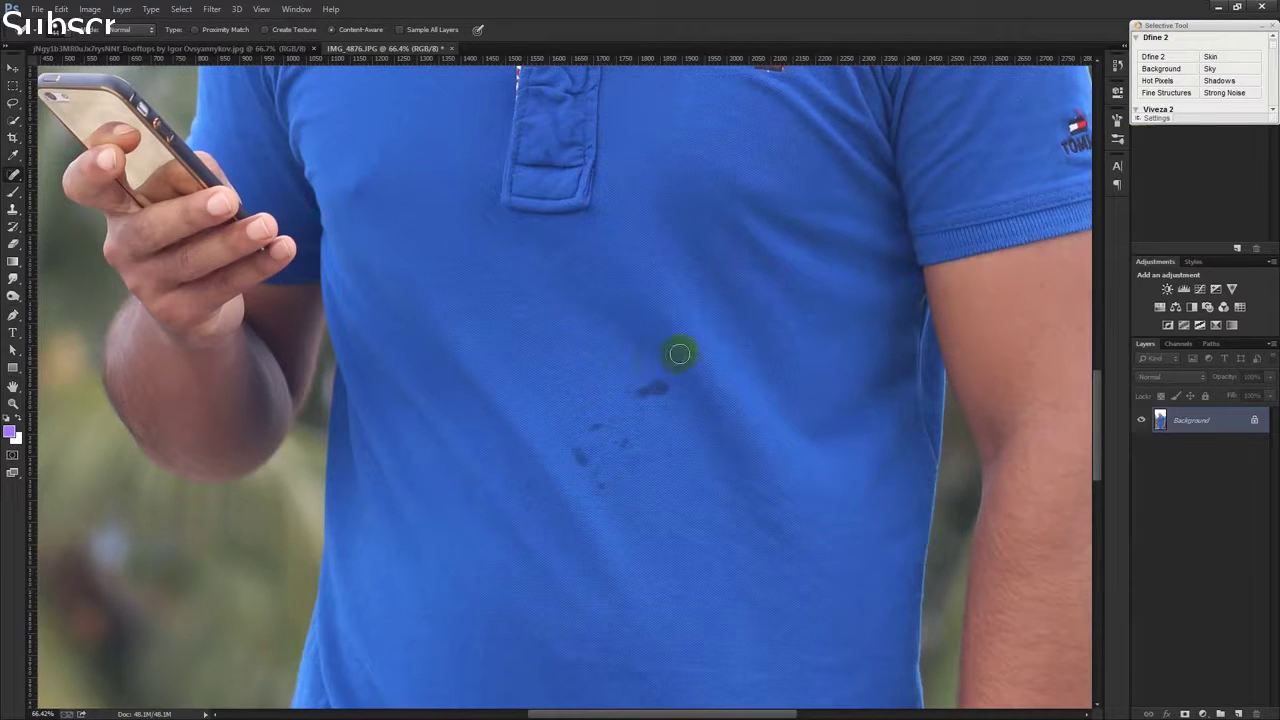
pyautogui.click(650, 390)
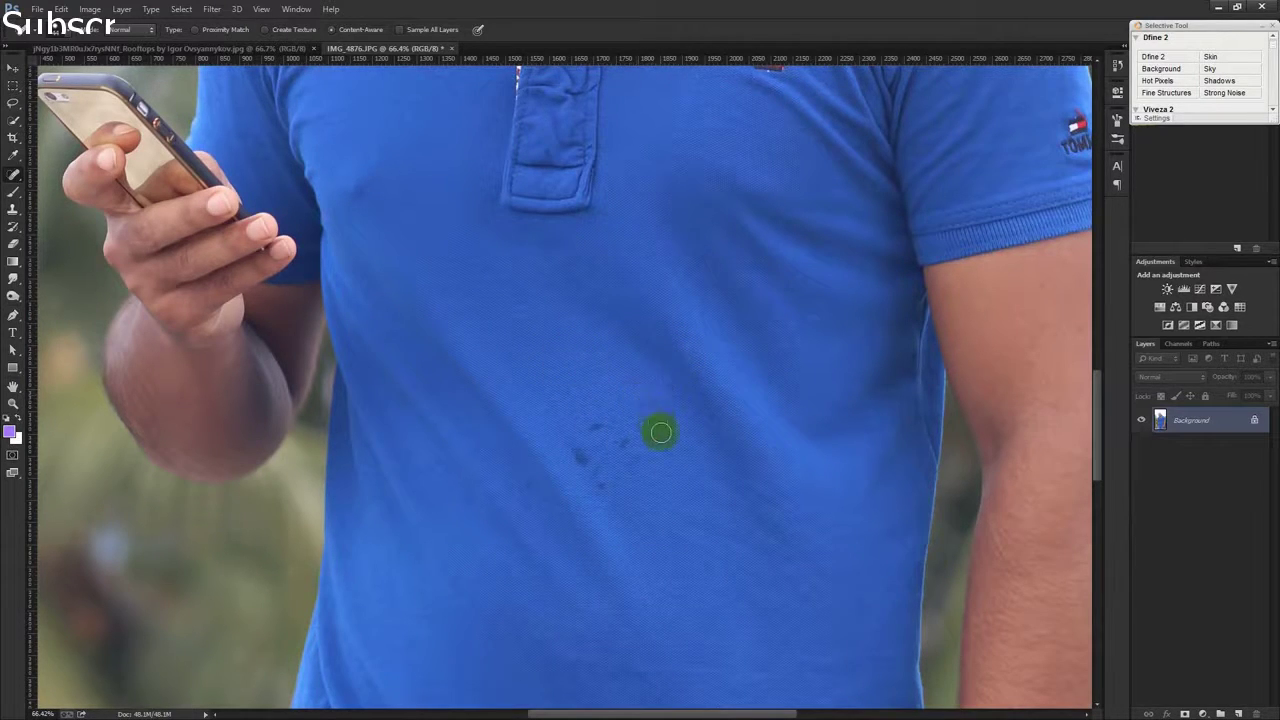
pyautogui.click(566, 350)
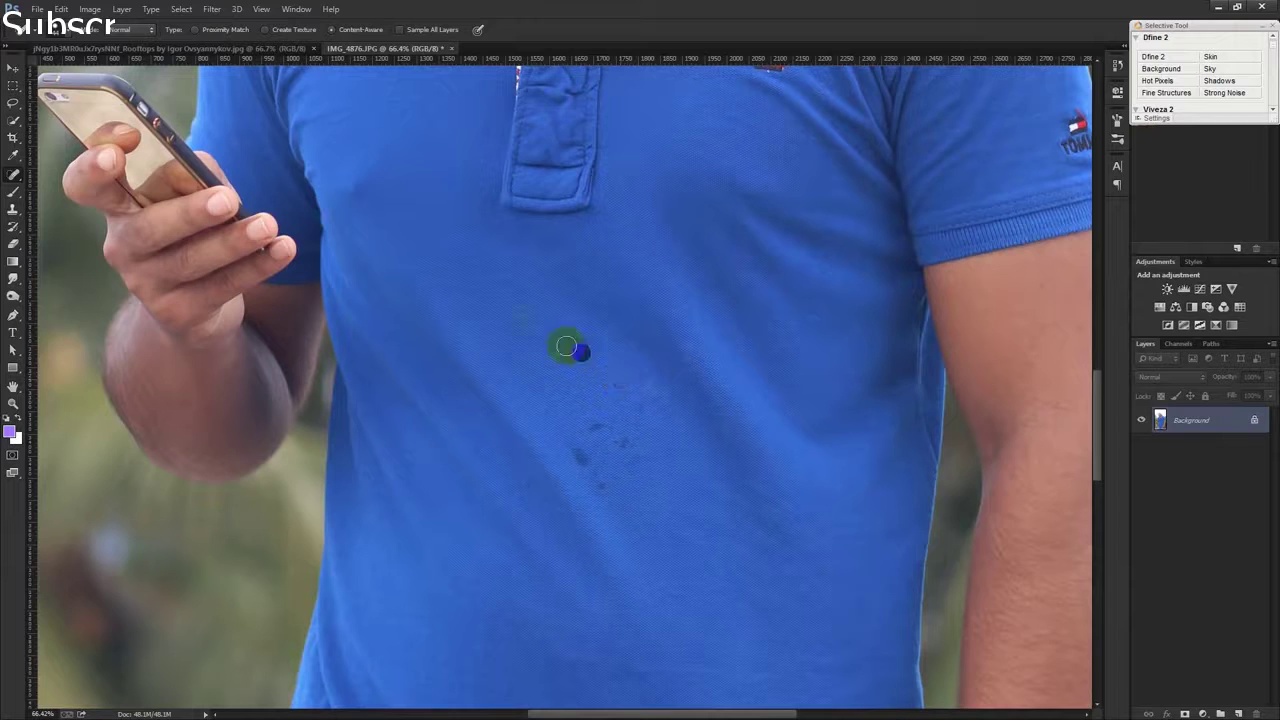
pyautogui.click(527, 480)
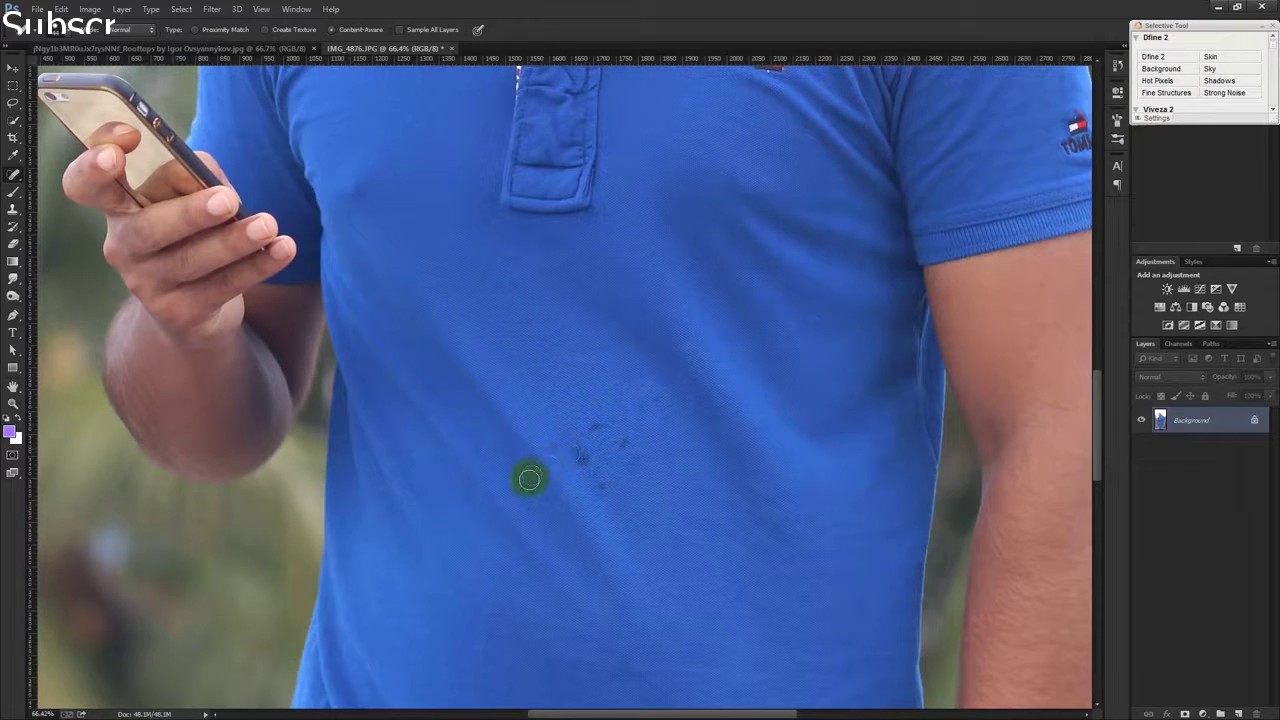
pyautogui.click(630, 463)
pyautogui.click(601, 429)
# Touch up the leftover marks on the shirt until the fabric looks even
pyautogui.click(634, 452)
pyautogui.click(591, 460)
pyautogui.click(573, 450)
pyautogui.click(593, 430)
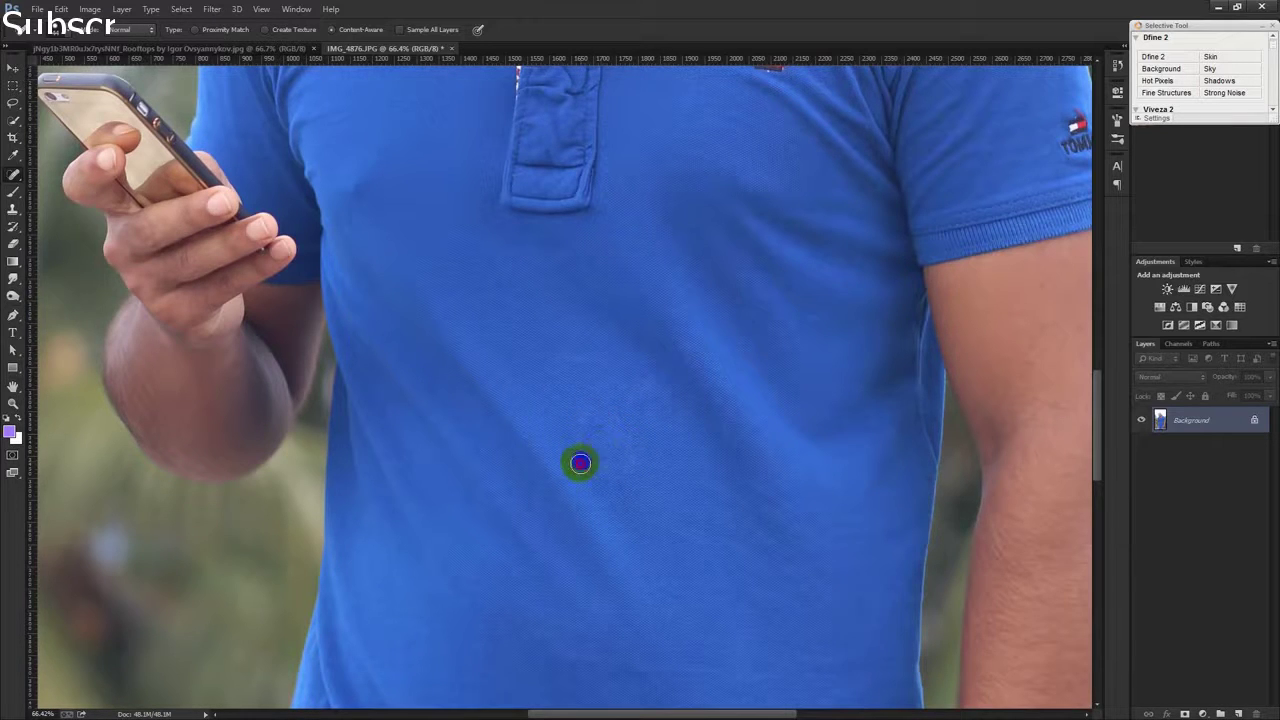
pyautogui.scroll(2, 646, 420)
pyautogui.click(611, 480)
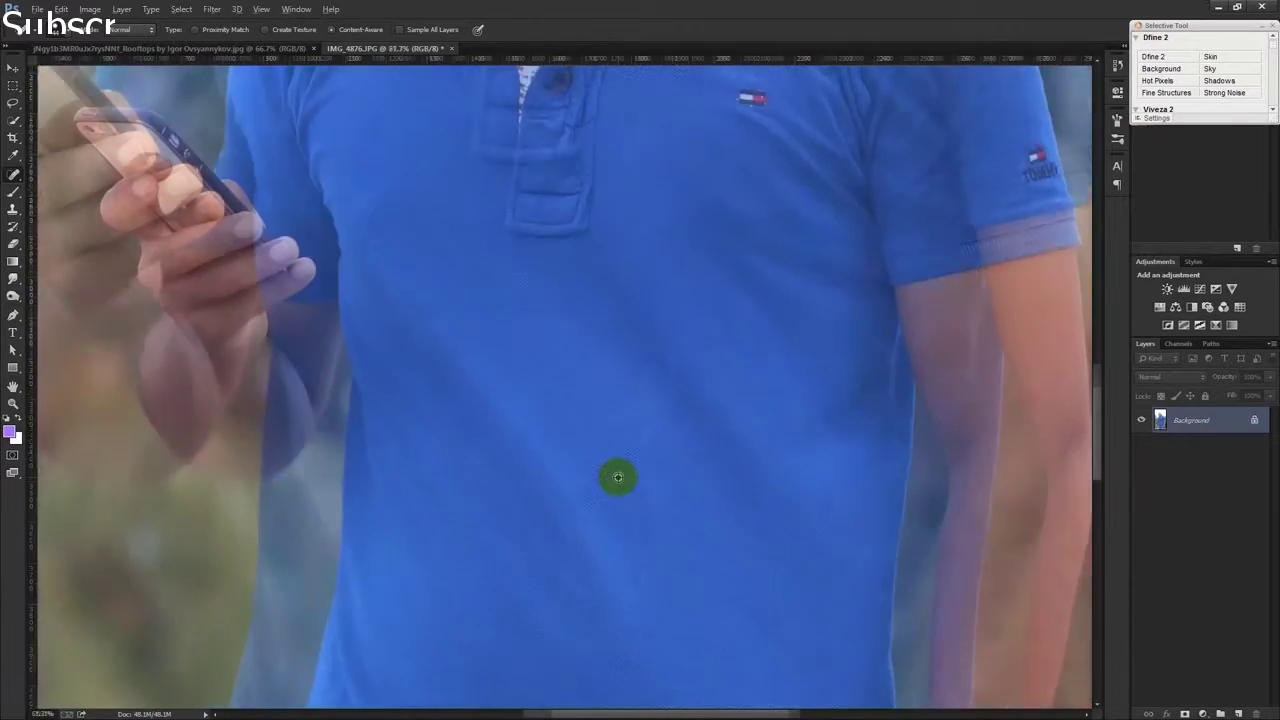
pyautogui.scroll(-5, 617, 474)
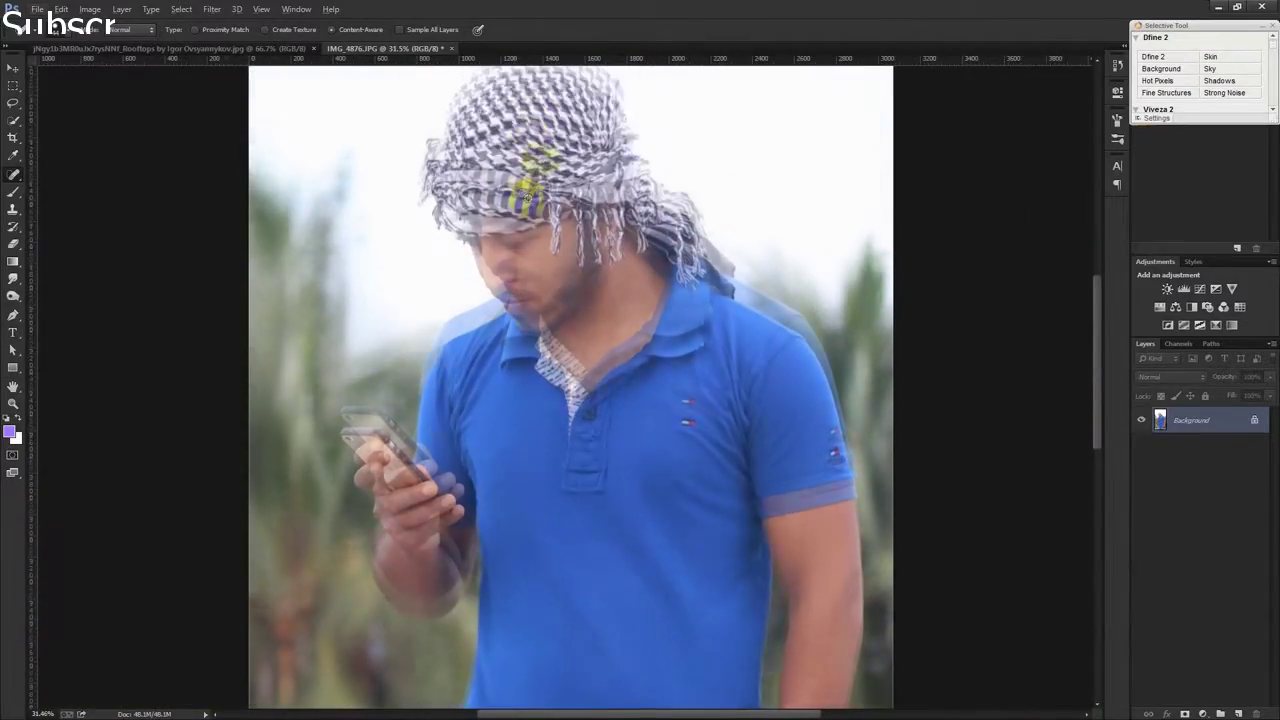
pyautogui.scroll(7, 514, 263)
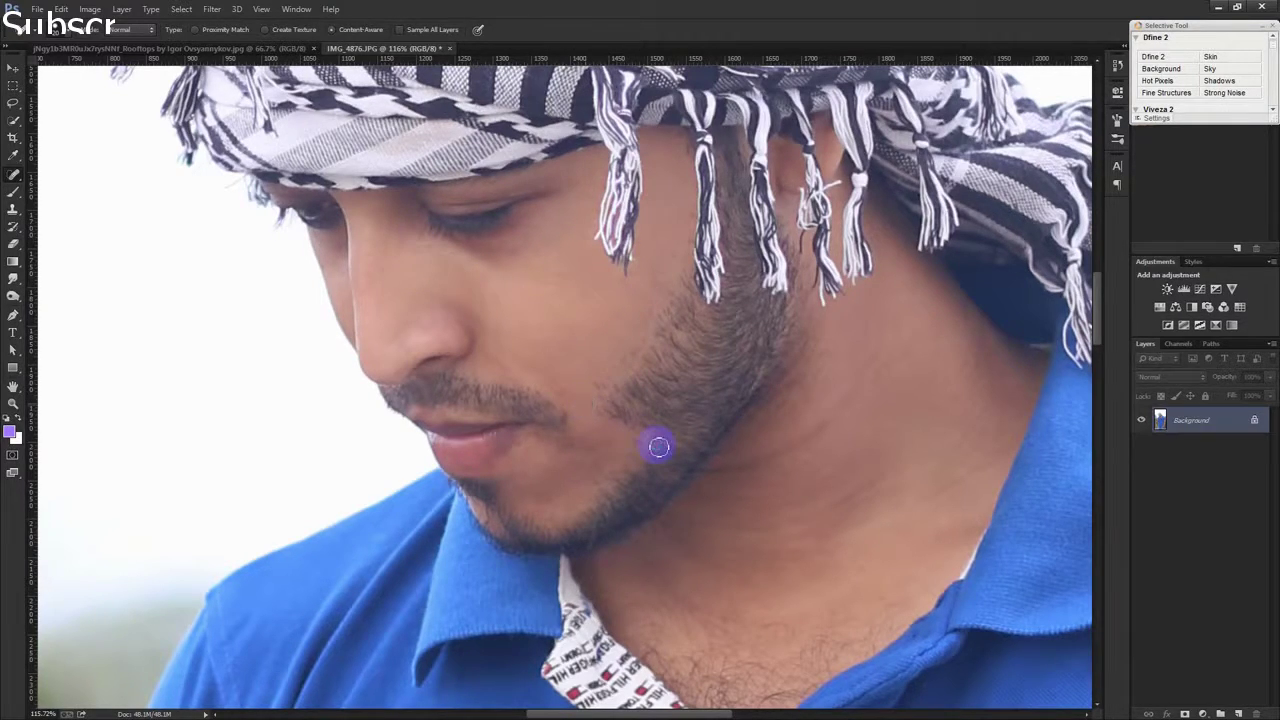
# Scroll back over the cleaned shirt and go to the Filter menu
pyautogui.scroll(-3, 656, 441)
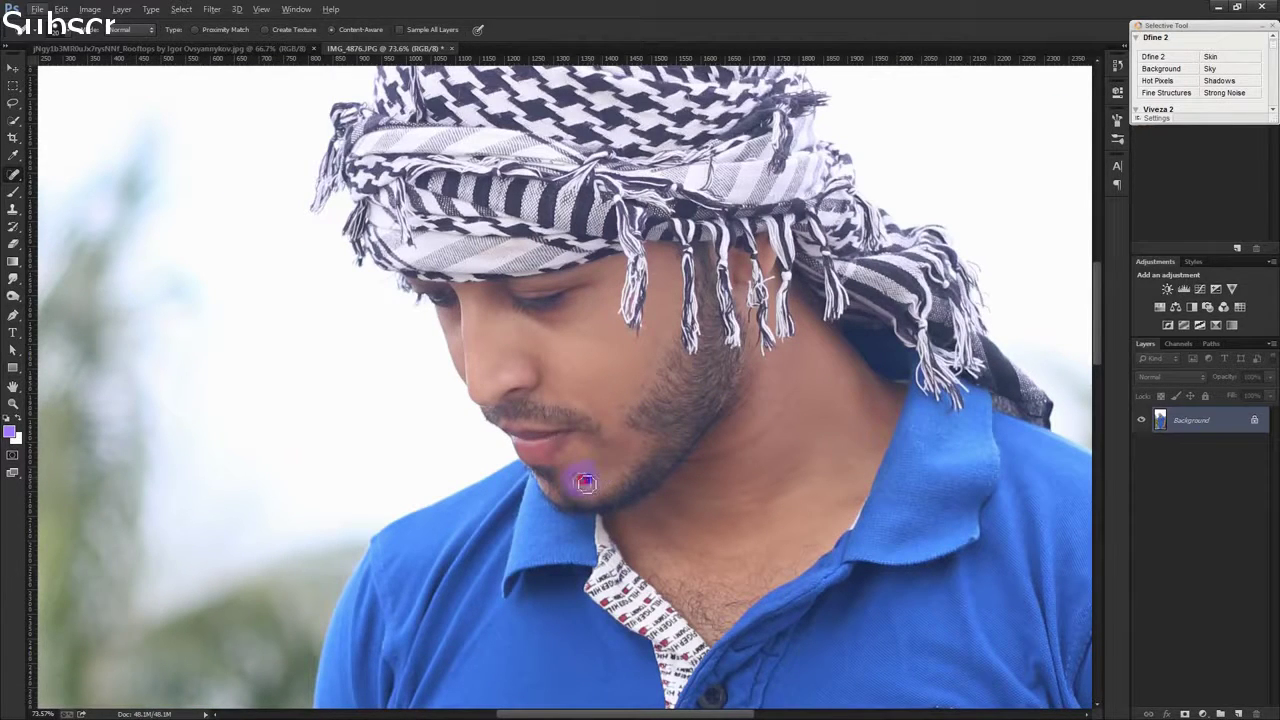
pyautogui.scroll(-2, 597, 467)
pyautogui.scroll(-2, 597, 467)
pyautogui.scroll(-1, 597, 467)
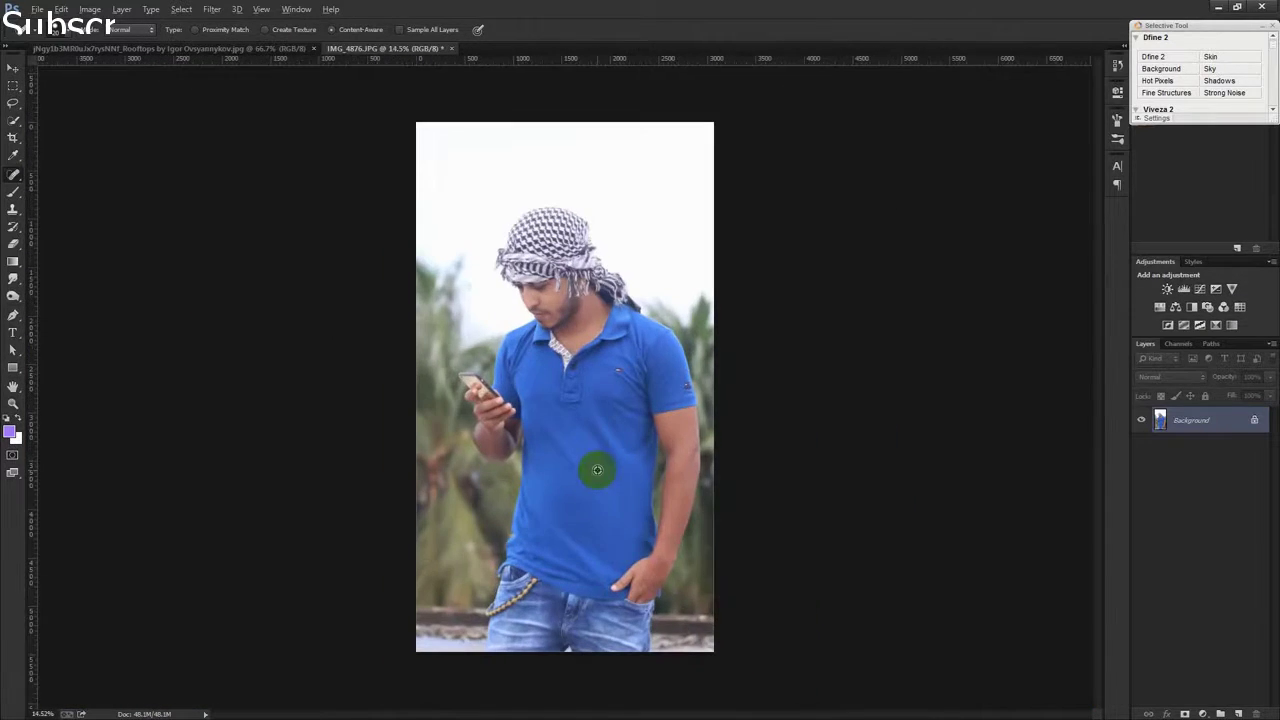
pyautogui.click(212, 9)
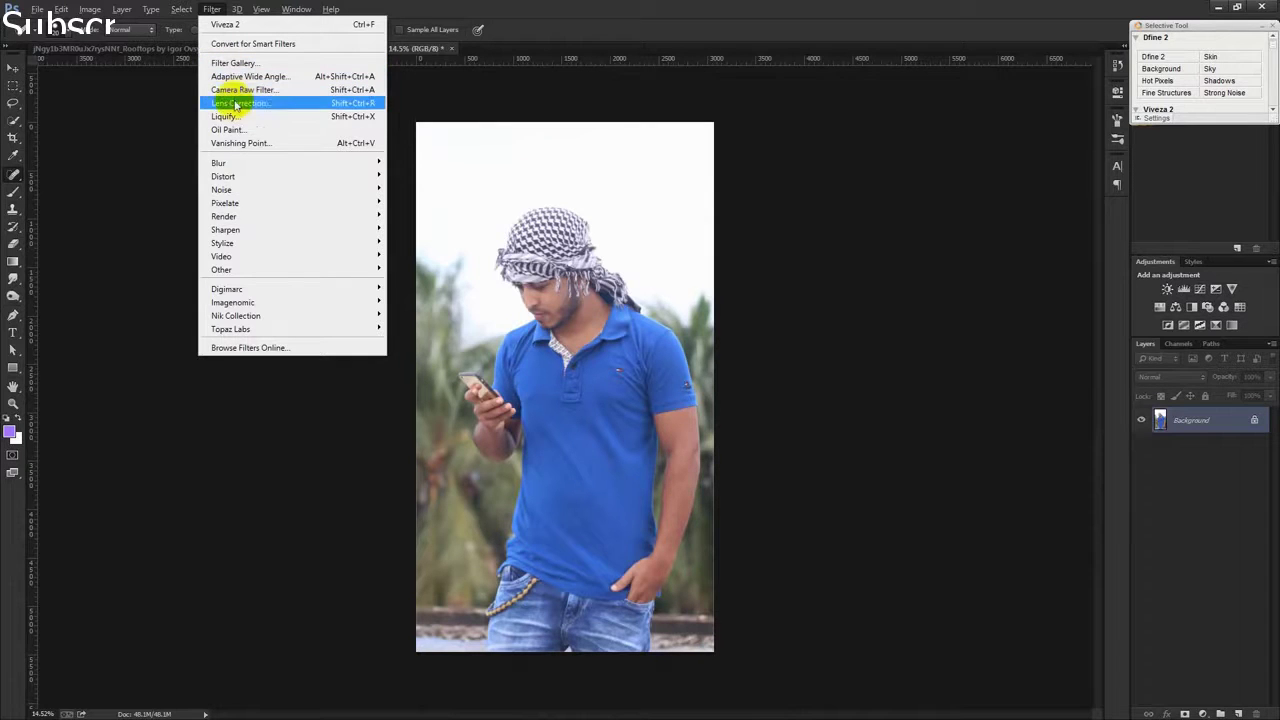
# Apply the Camera Raw Filter with Highlights -100, Shadows +100, Clarity +100 and Blacks +34
pyautogui.click(236, 90)
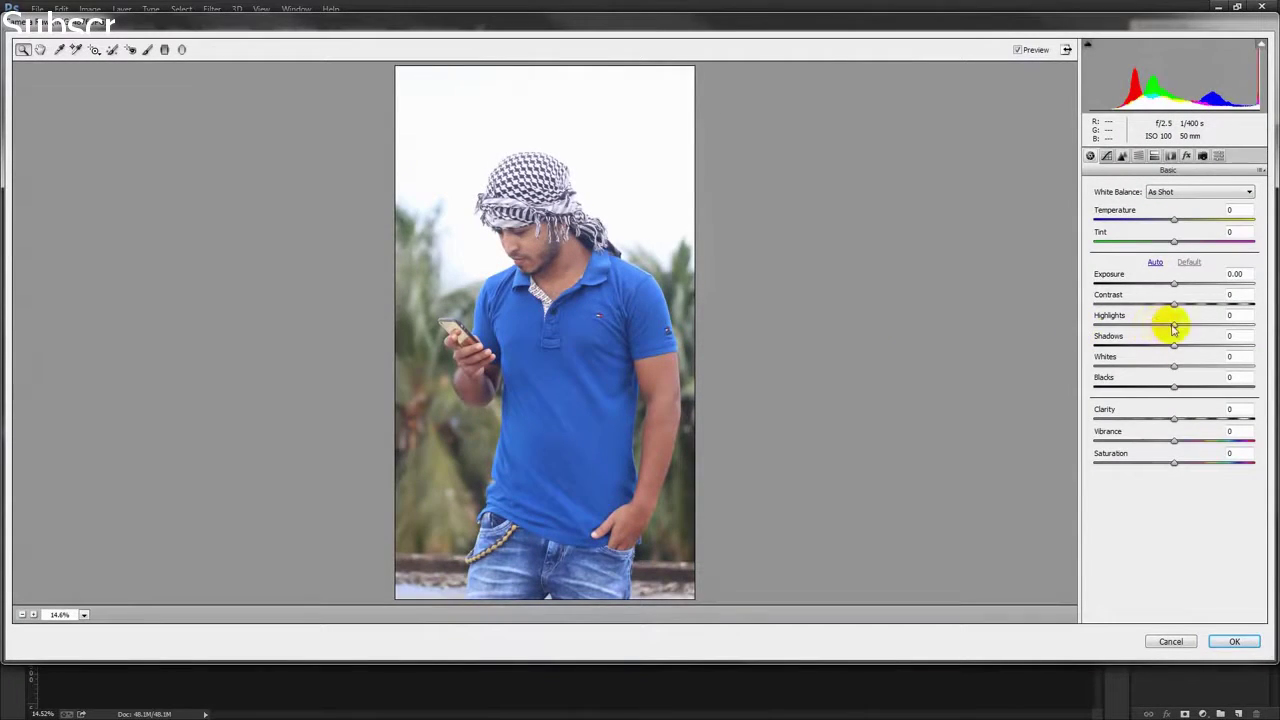
pyautogui.moveTo(1172, 325); pyautogui.dragTo(1080, 322)
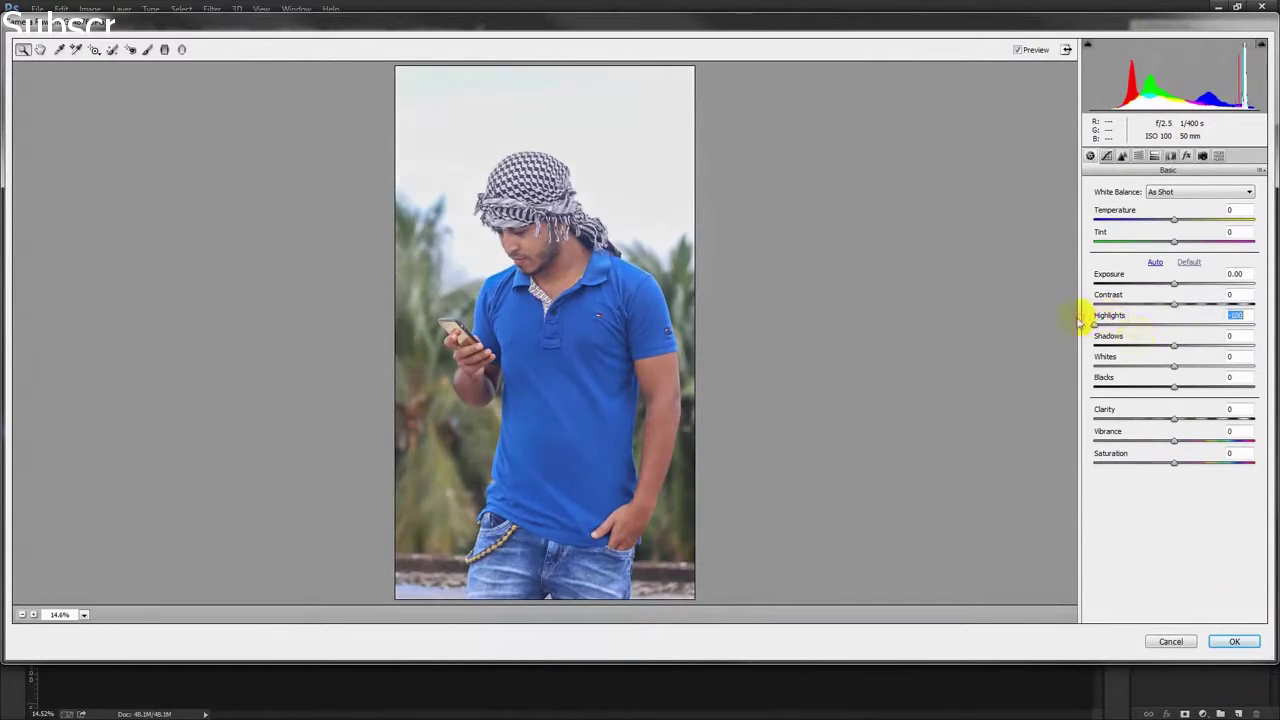
pyautogui.moveTo(1174, 345); pyautogui.dragTo(1270, 345)
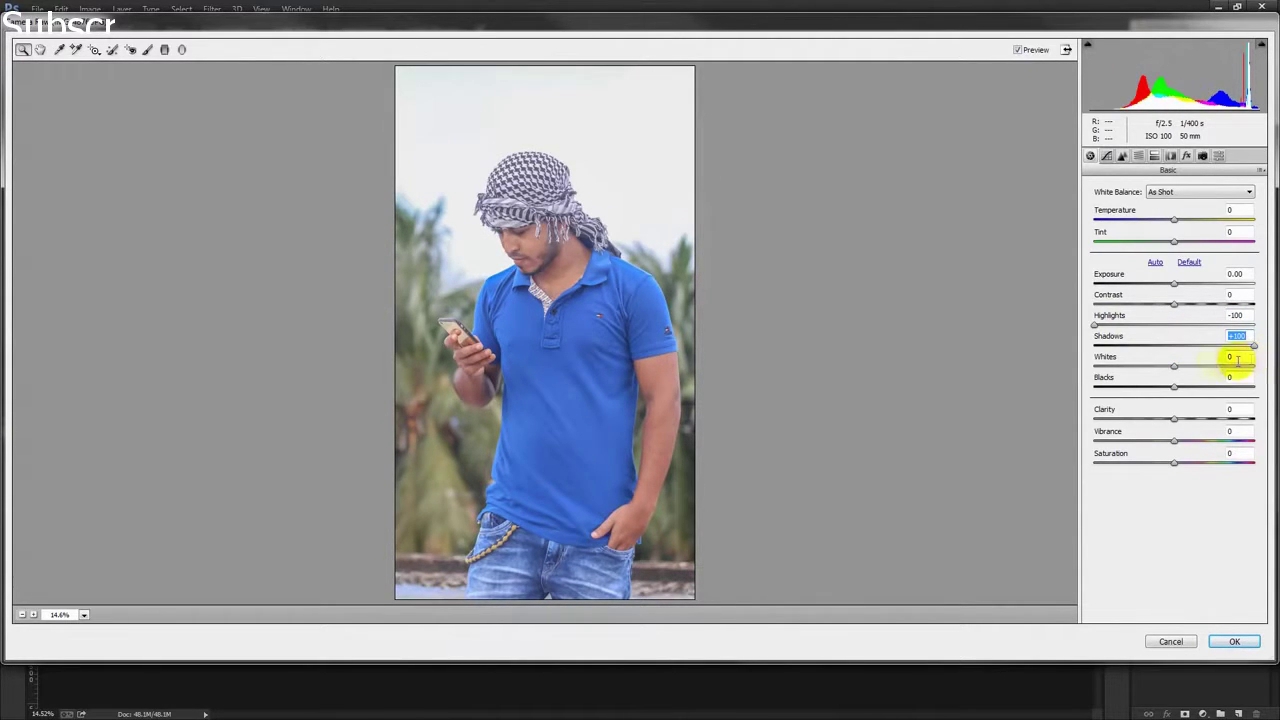
pyautogui.moveTo(1174, 418); pyautogui.dragTo(1227, 424)
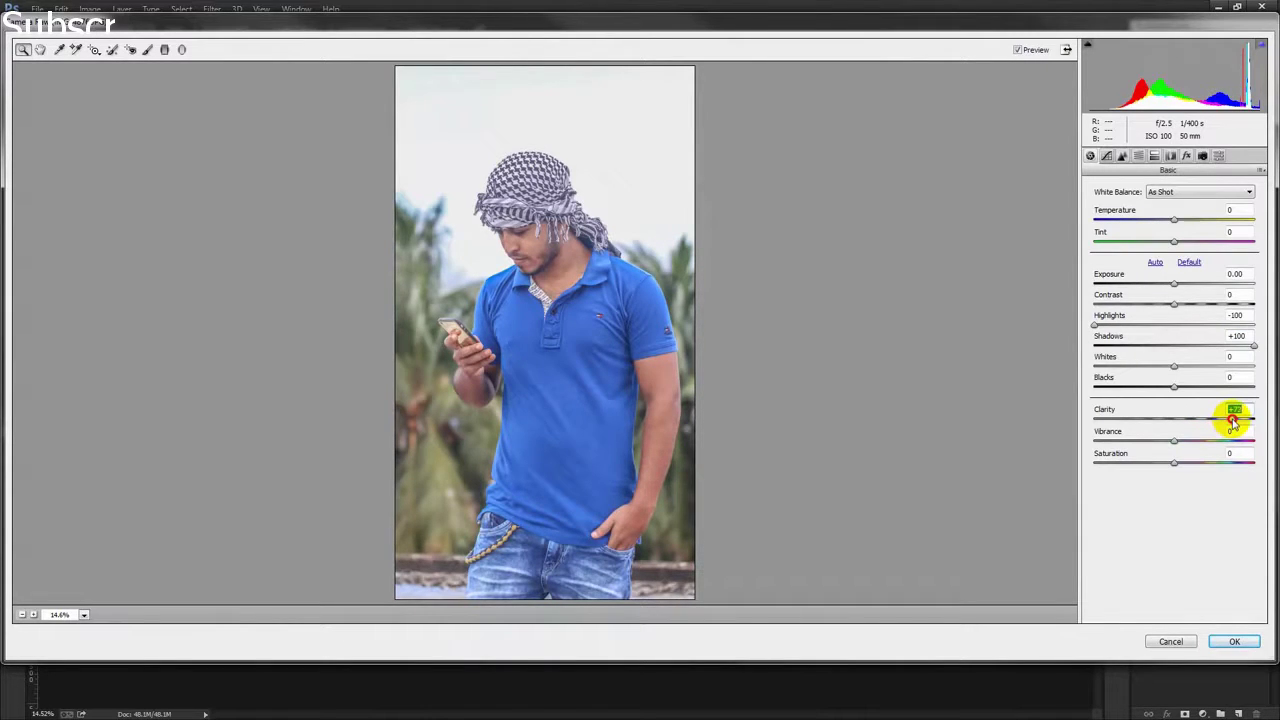
pyautogui.moveTo(1236, 422); pyautogui.dragTo(1263, 421)
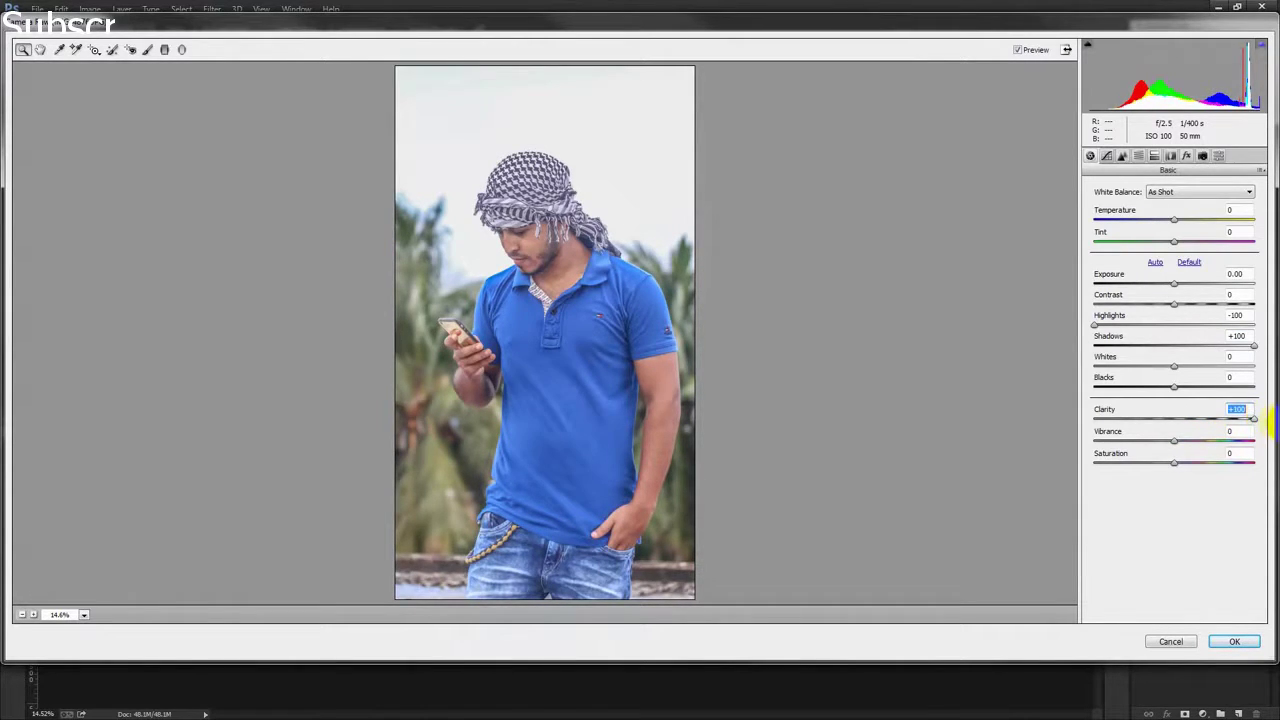
pyautogui.moveTo(1180, 390)
pyautogui.mouseDown()
pyautogui.moveTo(1205, 392)
pyautogui.moveTo(1200, 364)
pyautogui.moveTo(1185, 365)
pyautogui.mouseUp()
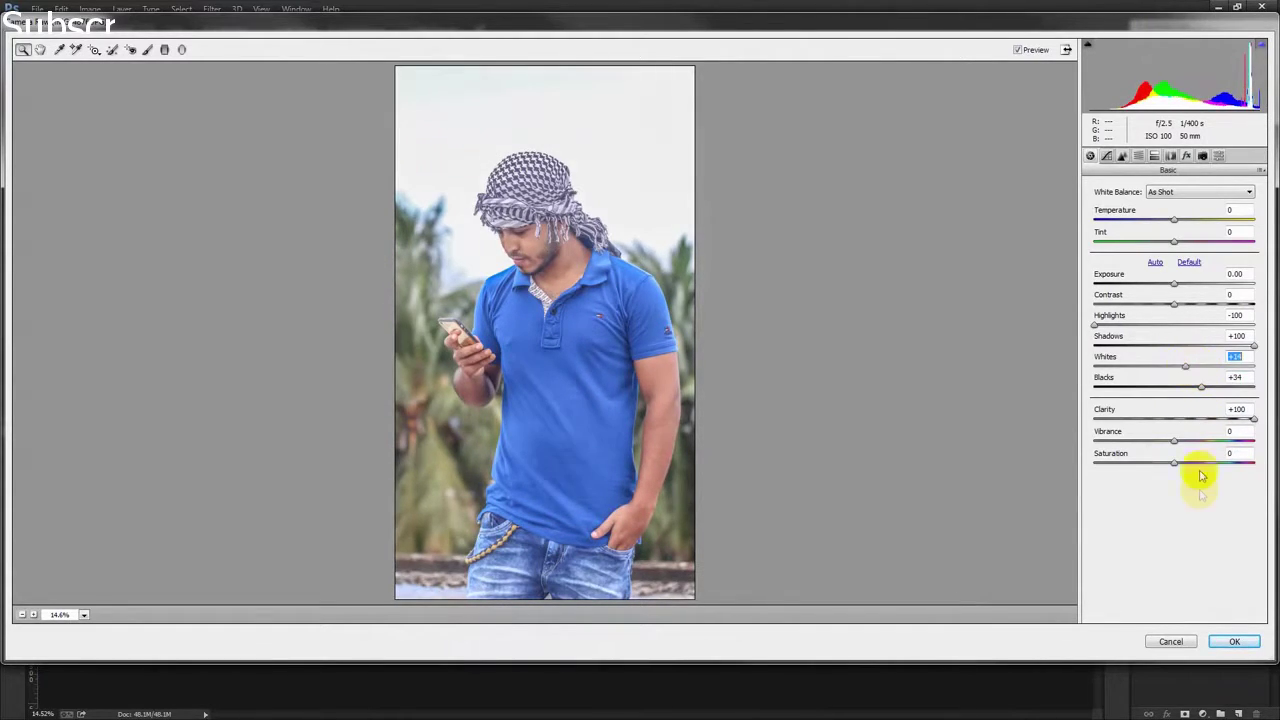
pyautogui.click(1239, 642)
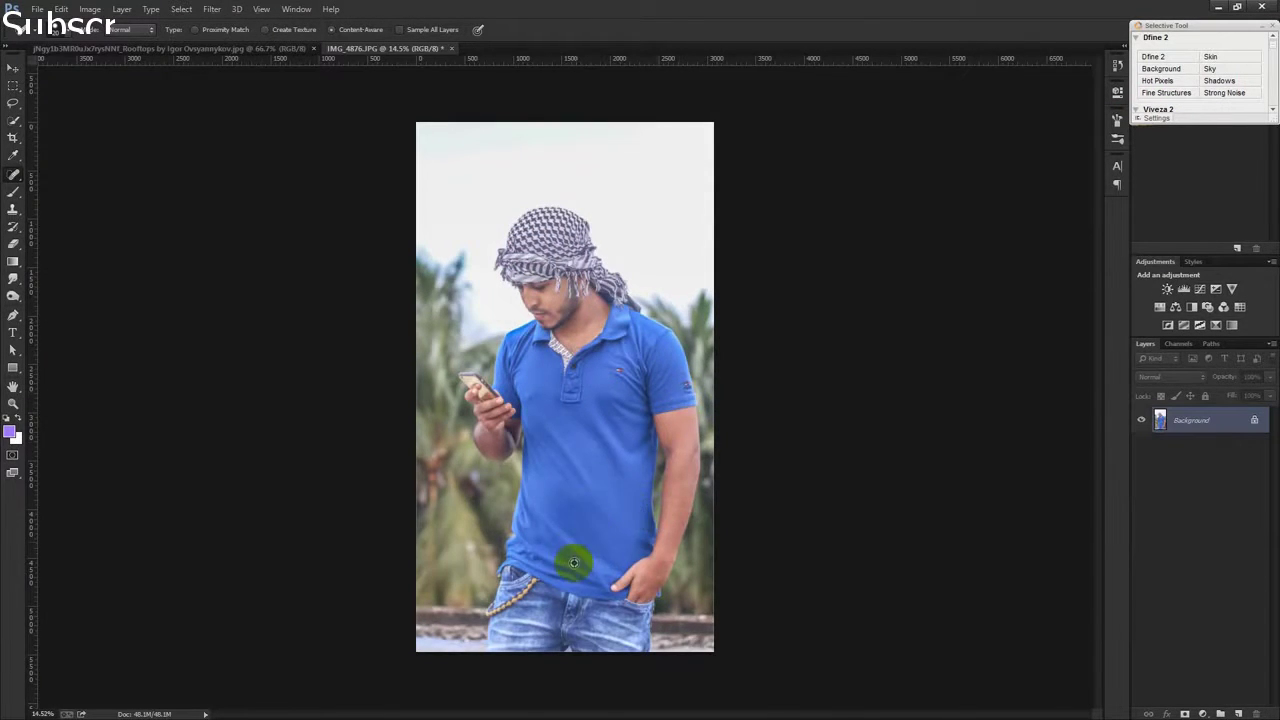
# Select the Pen tool and frame the man for tracing
pyautogui.scroll(3, 575, 560)
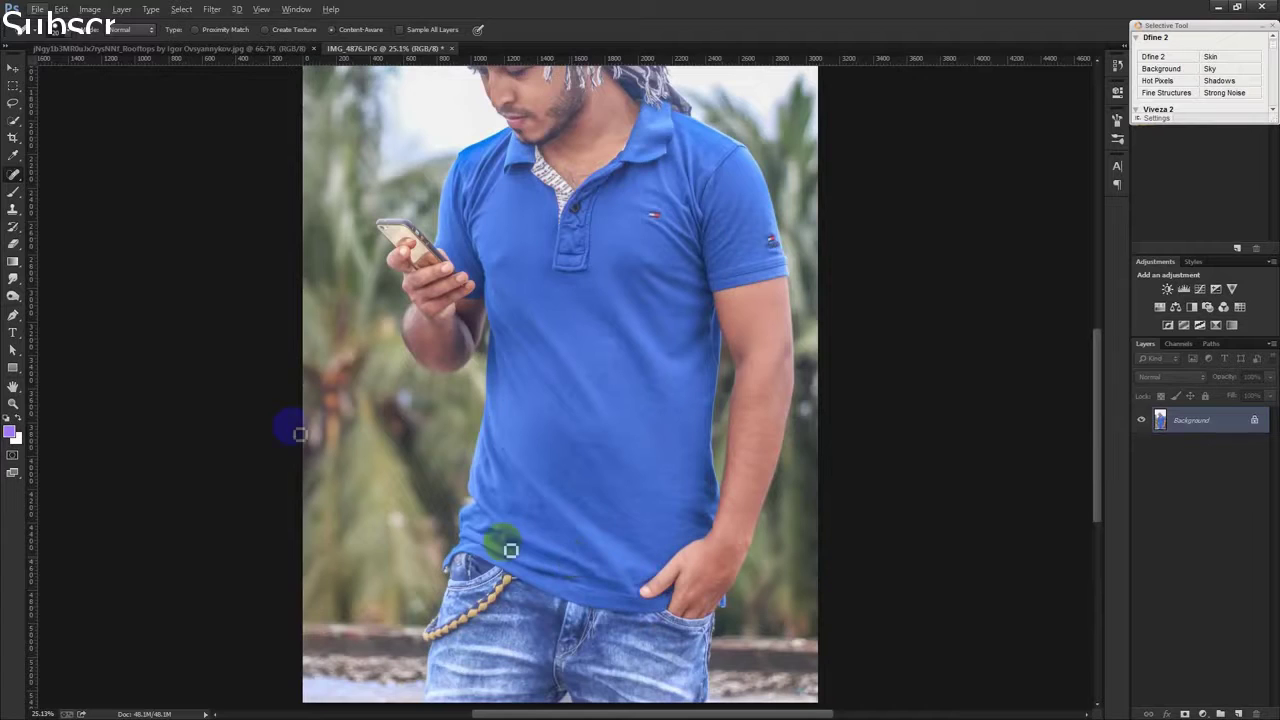
pyautogui.click(13, 67)
pyautogui.scroll(-2, 243, 265)
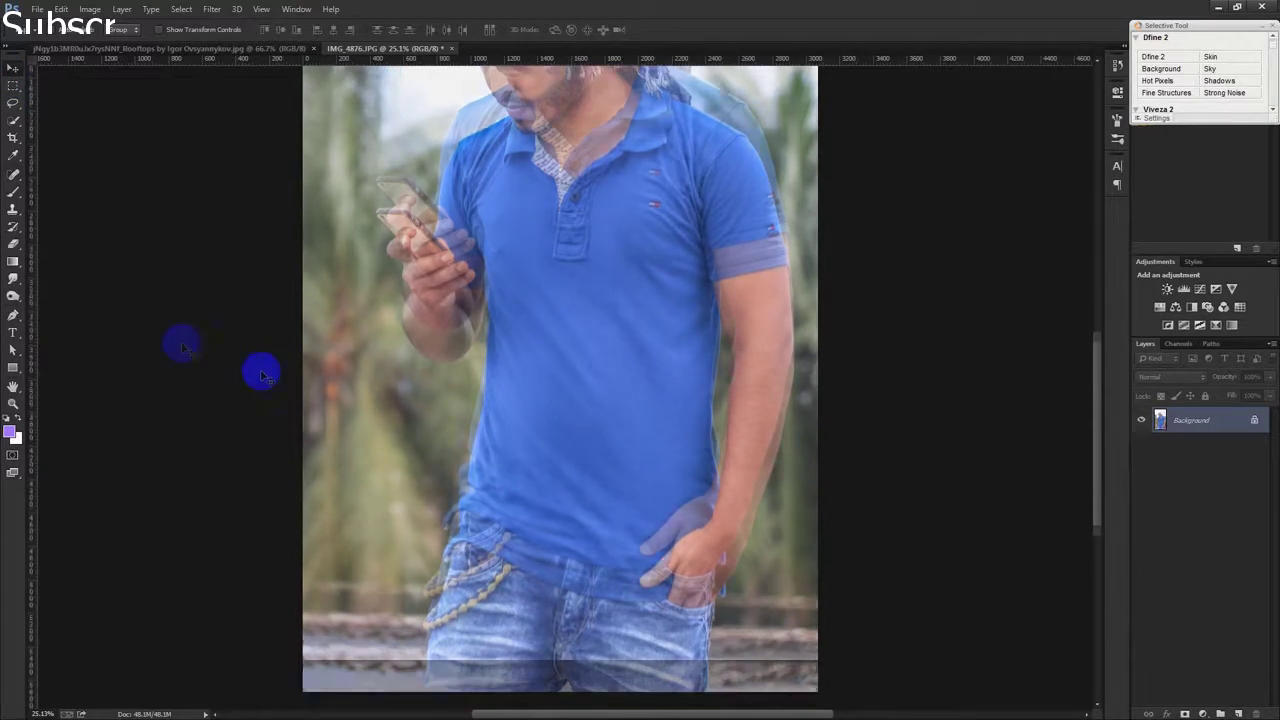
pyautogui.click(13, 315)
pyautogui.scroll(2, 450, 600)
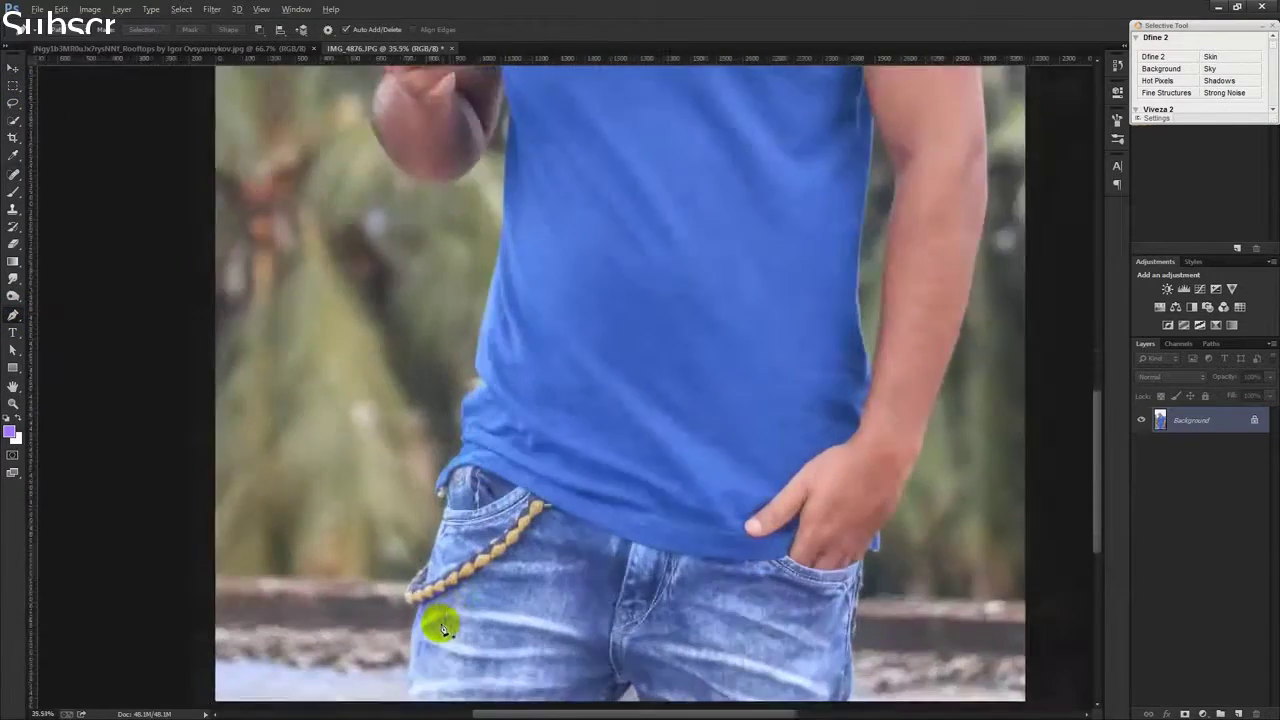
pyautogui.scroll(3, 440, 610)
pyautogui.scroll(-2, 445, 500)
pyautogui.scroll(-3, 414, 577)
pyautogui.scroll(1, 371, 609)
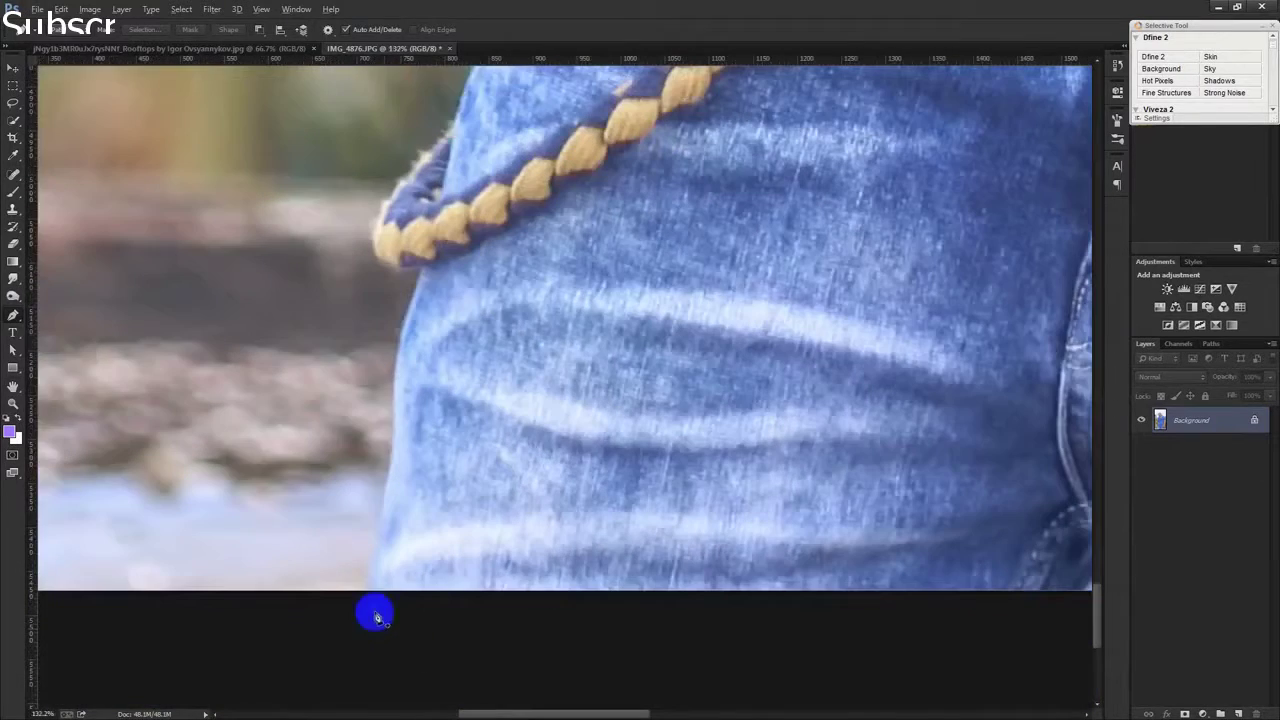
# Start the path at the bottom of the jeans and trace up their edge
pyautogui.click(366, 593)
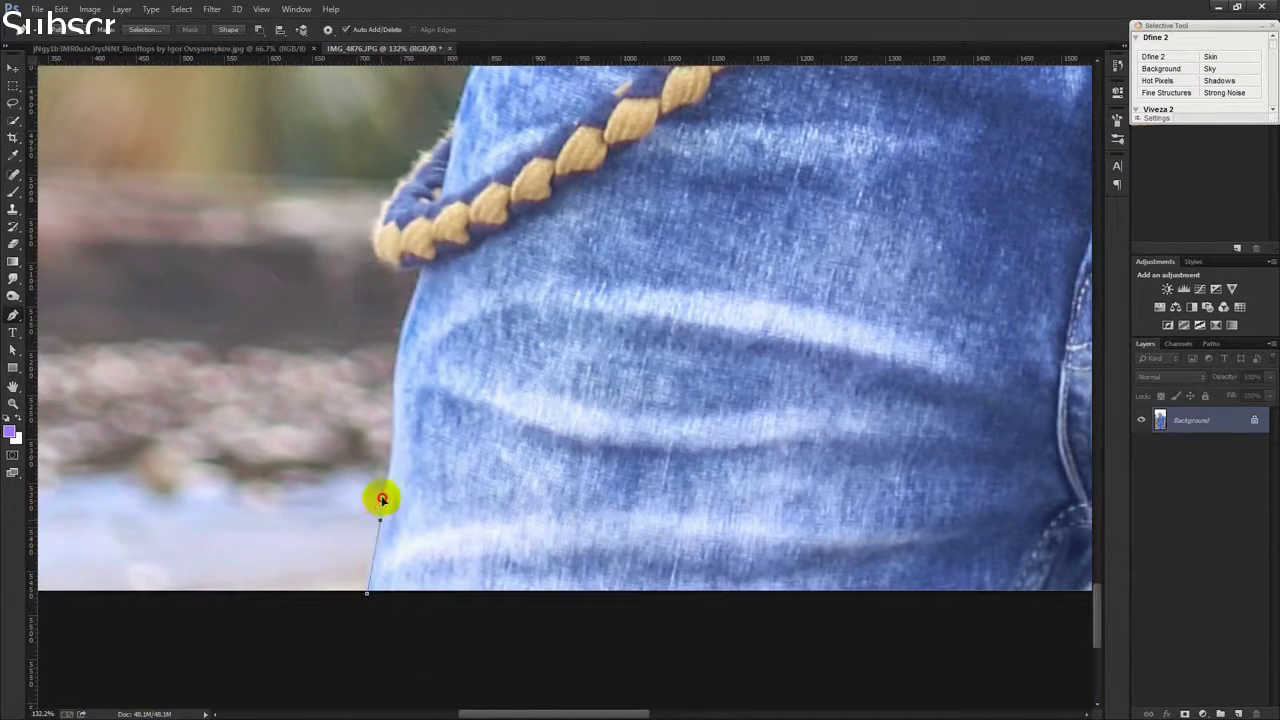
pyautogui.click(393, 408)
pyautogui.click(396, 332)
pyautogui.scroll(3, 504, 80)
pyautogui.scroll(1, 500, 199)
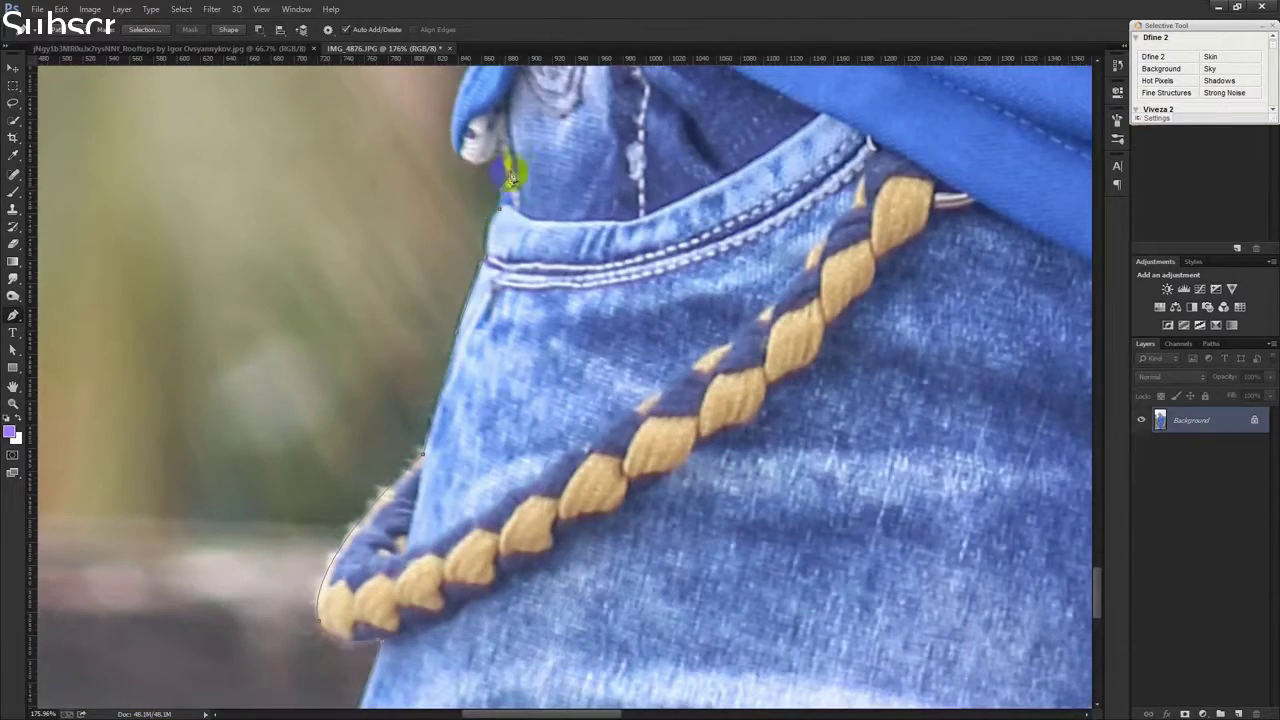
pyautogui.scroll(2, 465, 165)
pyautogui.scroll(3, 528, 157)
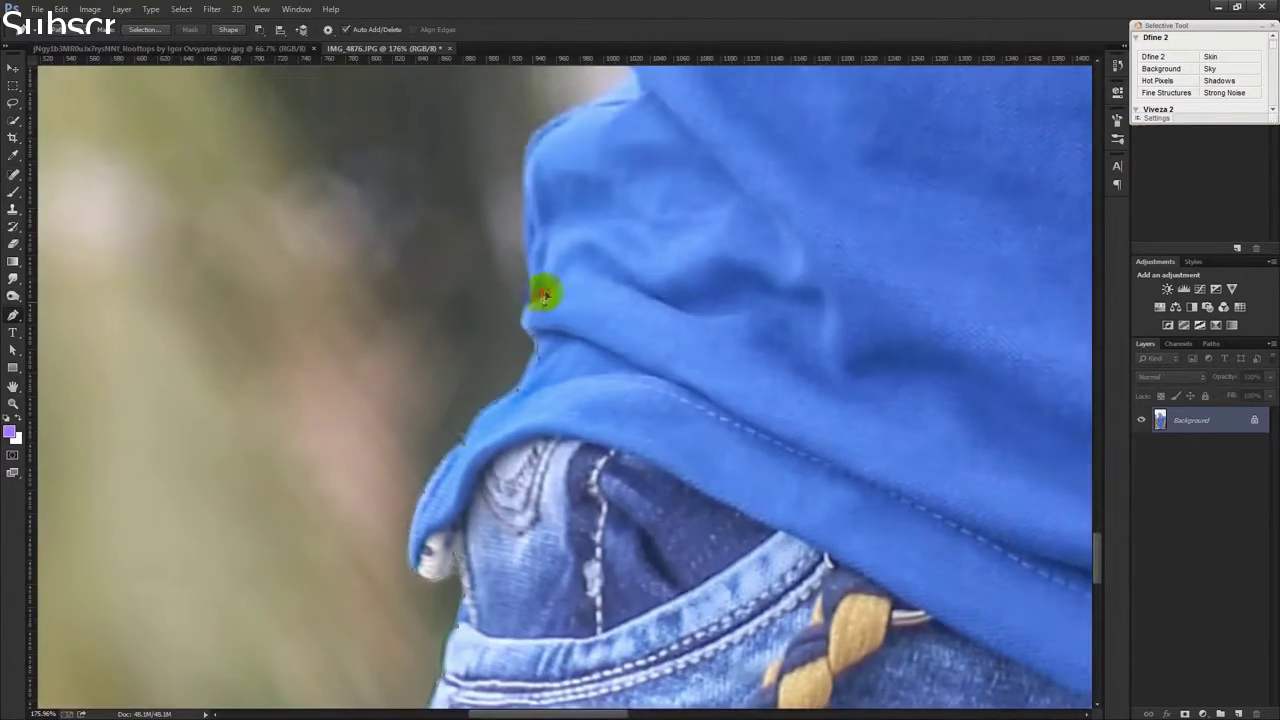
pyautogui.scroll(2, 543, 289)
pyautogui.scroll(2, 559, 258)
pyautogui.scroll(2, 628, 334)
pyautogui.scroll(2, 626, 374)
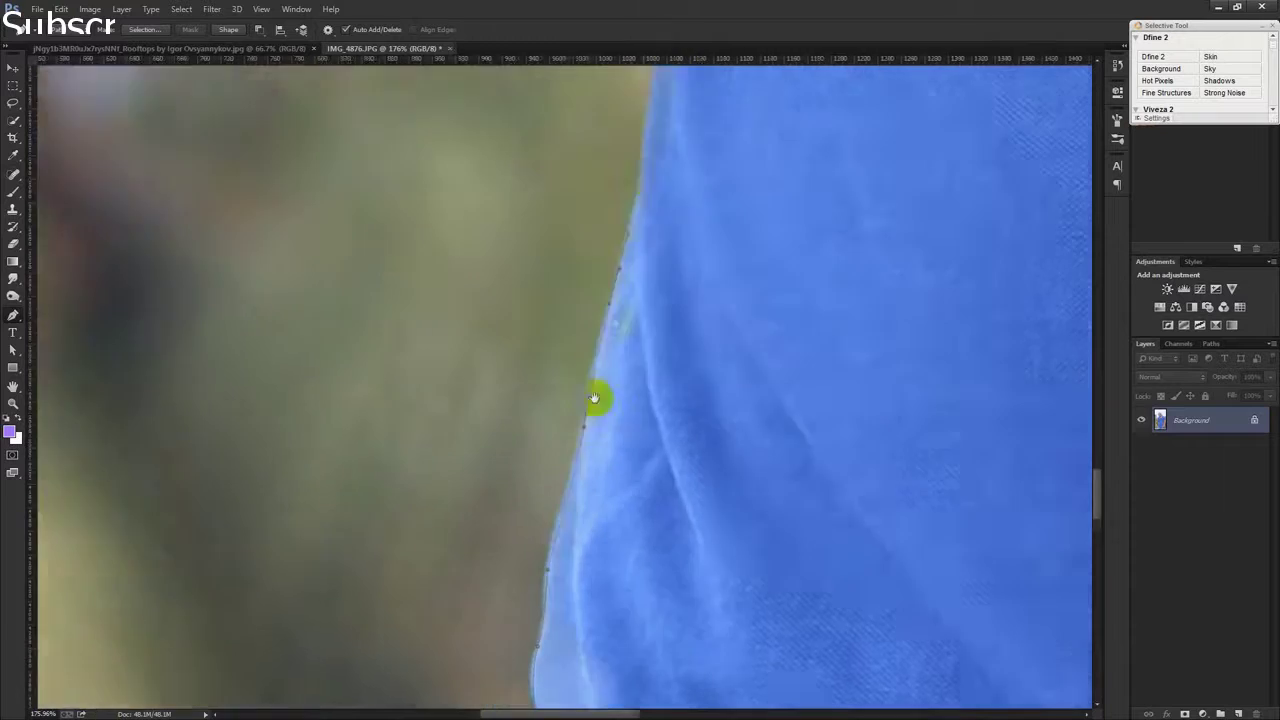
pyautogui.scroll(2, 597, 397)
pyautogui.scroll(2, 630, 297)
# Trace around the hand and phone, then along the shirt and shoulder to the chin
pyautogui.click(607, 285)
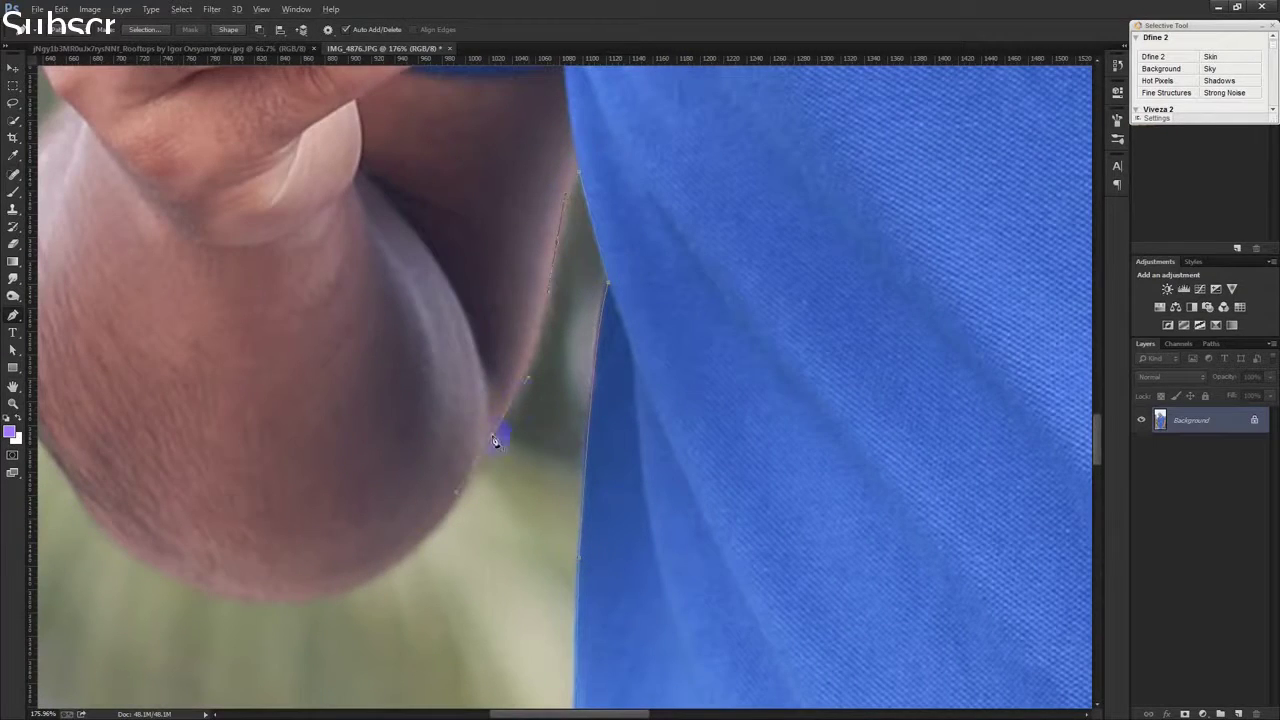
pyautogui.moveTo(395, 566); pyautogui.dragTo(334, 606)
pyautogui.hscroll(-3, 326, 527)
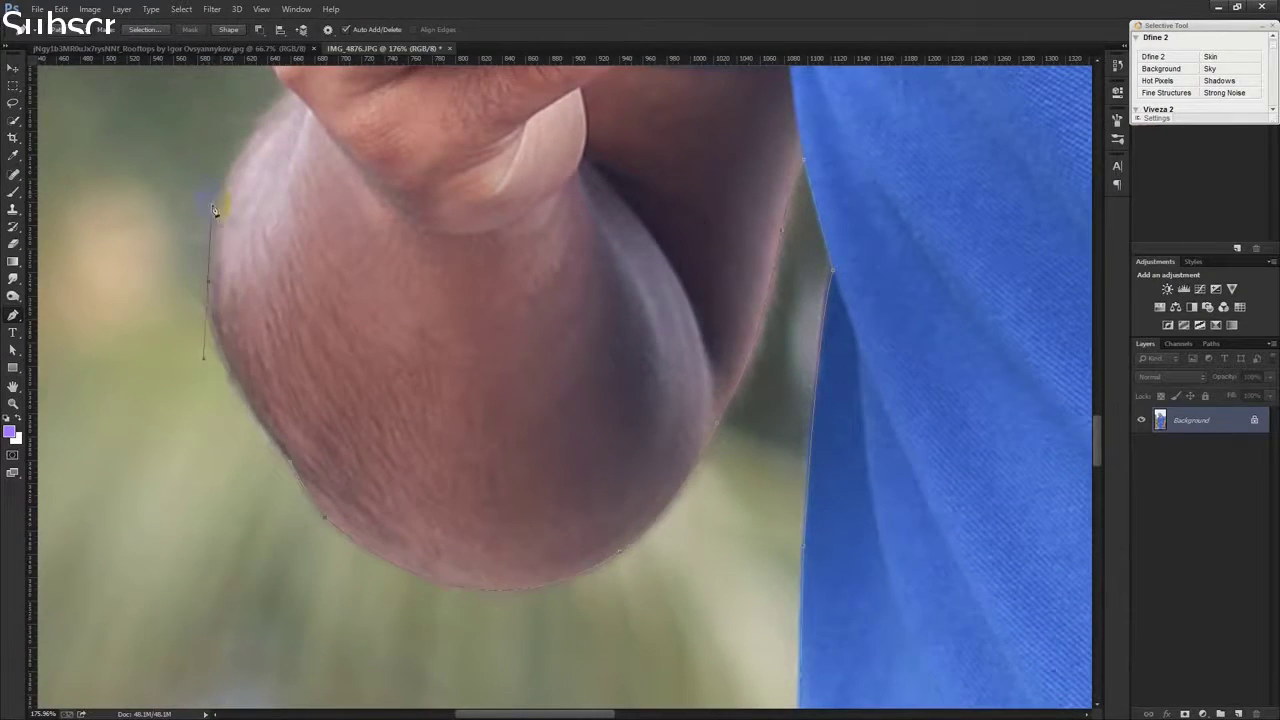
pyautogui.scroll(2, 211, 205)
pyautogui.scroll(1, 286, 194)
pyautogui.moveTo(245, 120); pyautogui.dragTo(310, 335)
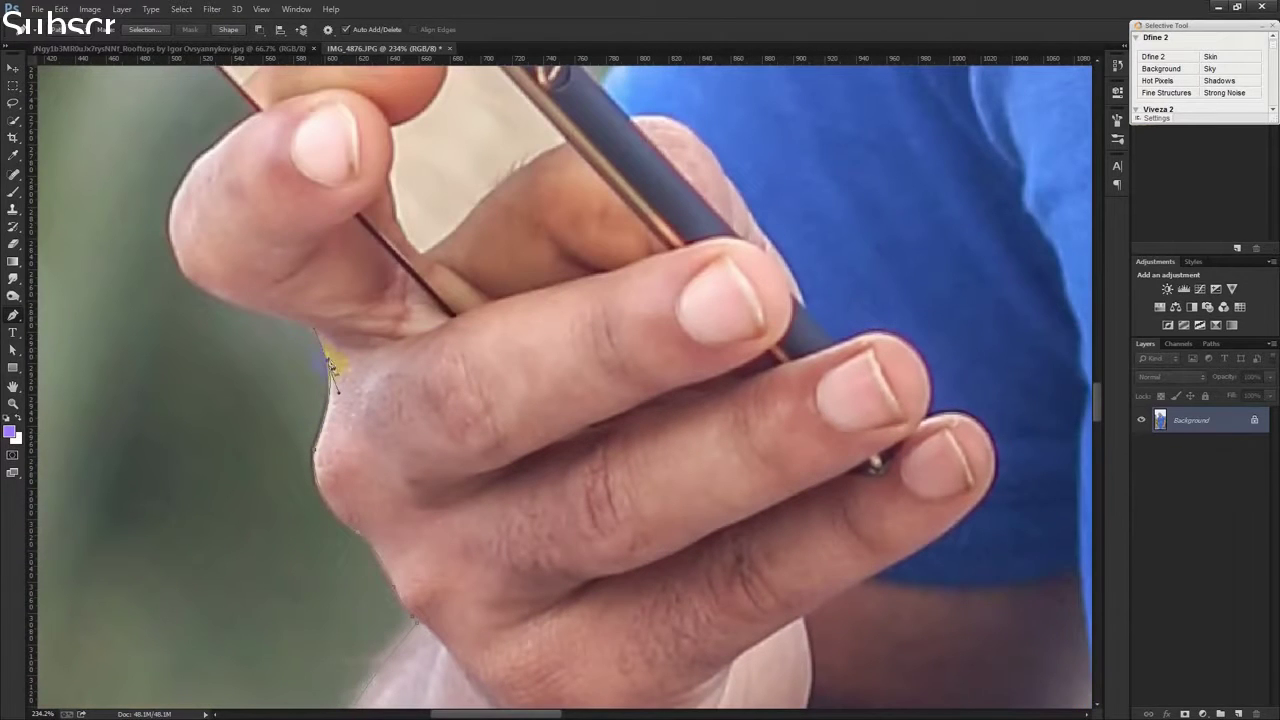
pyautogui.moveTo(195, 178); pyautogui.dragTo(255, 343)
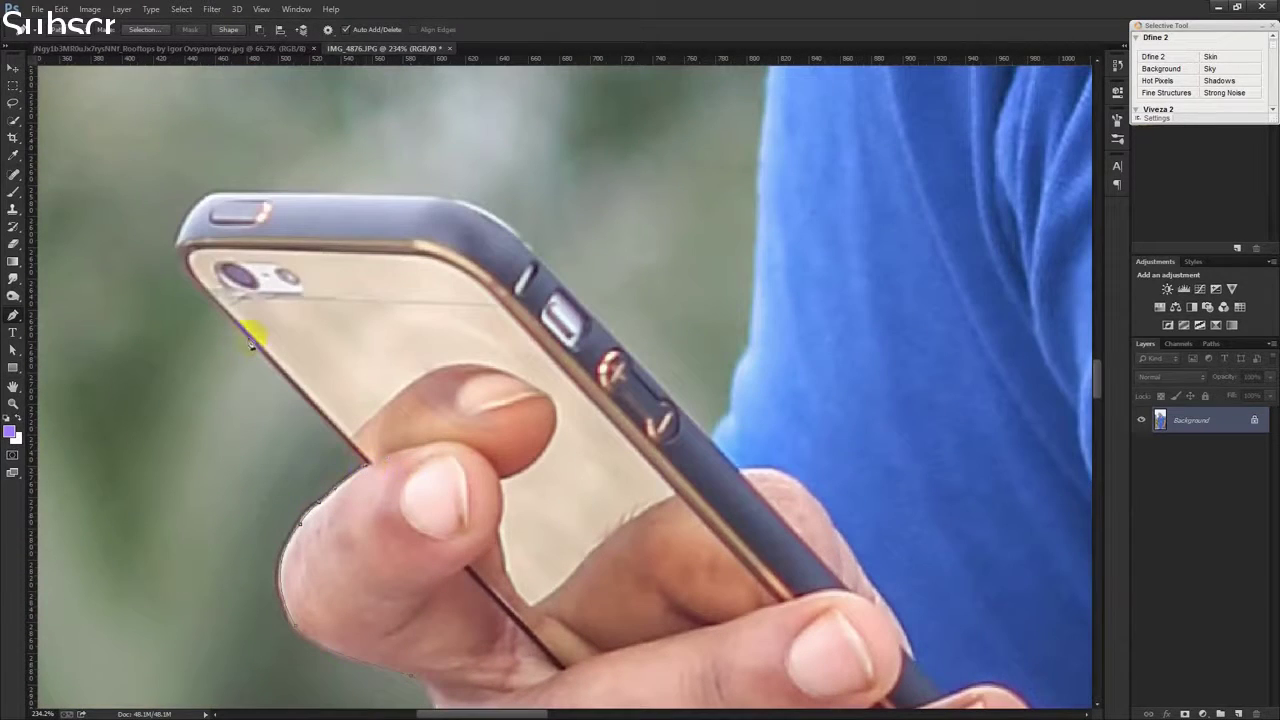
pyautogui.click(467, 200)
pyautogui.click(737, 414)
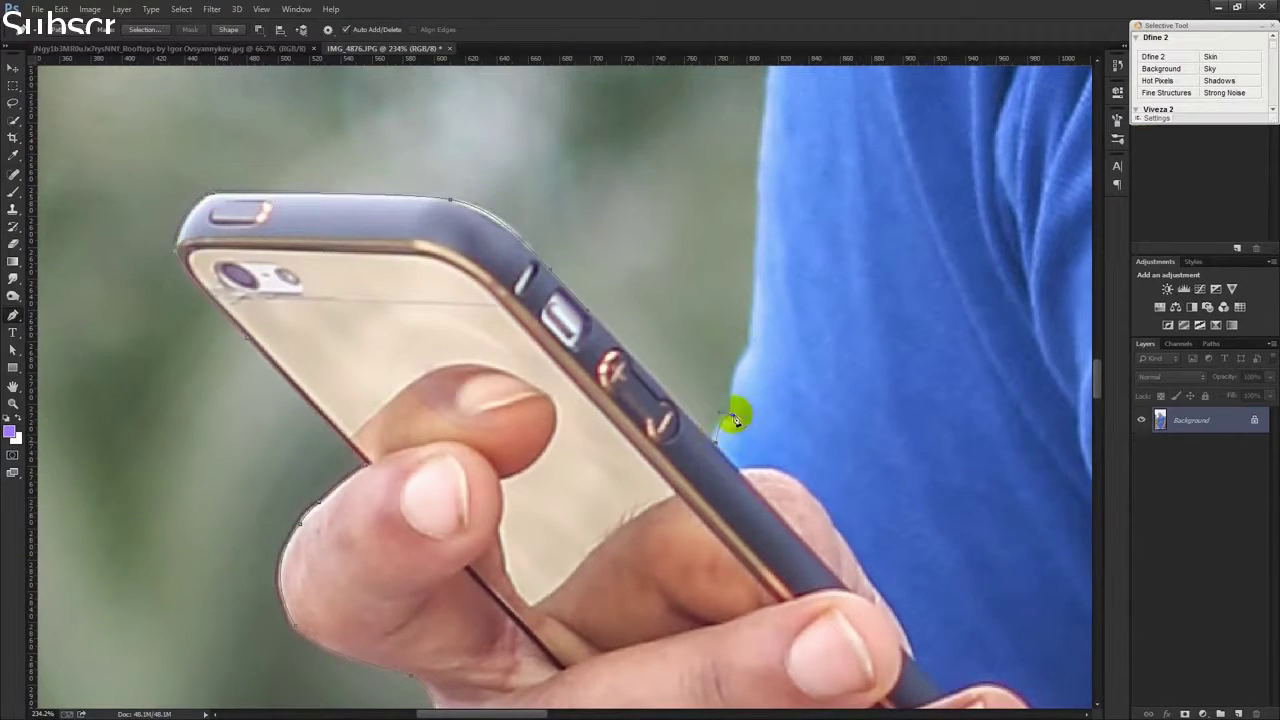
pyautogui.moveTo(767, 235); pyautogui.dragTo(677, 560)
pyautogui.click(681, 432)
pyautogui.moveTo(766, 86)
pyautogui.mouseDown()
pyautogui.moveTo(709, 286)
pyautogui.moveTo(429, 337)
pyautogui.mouseUp()
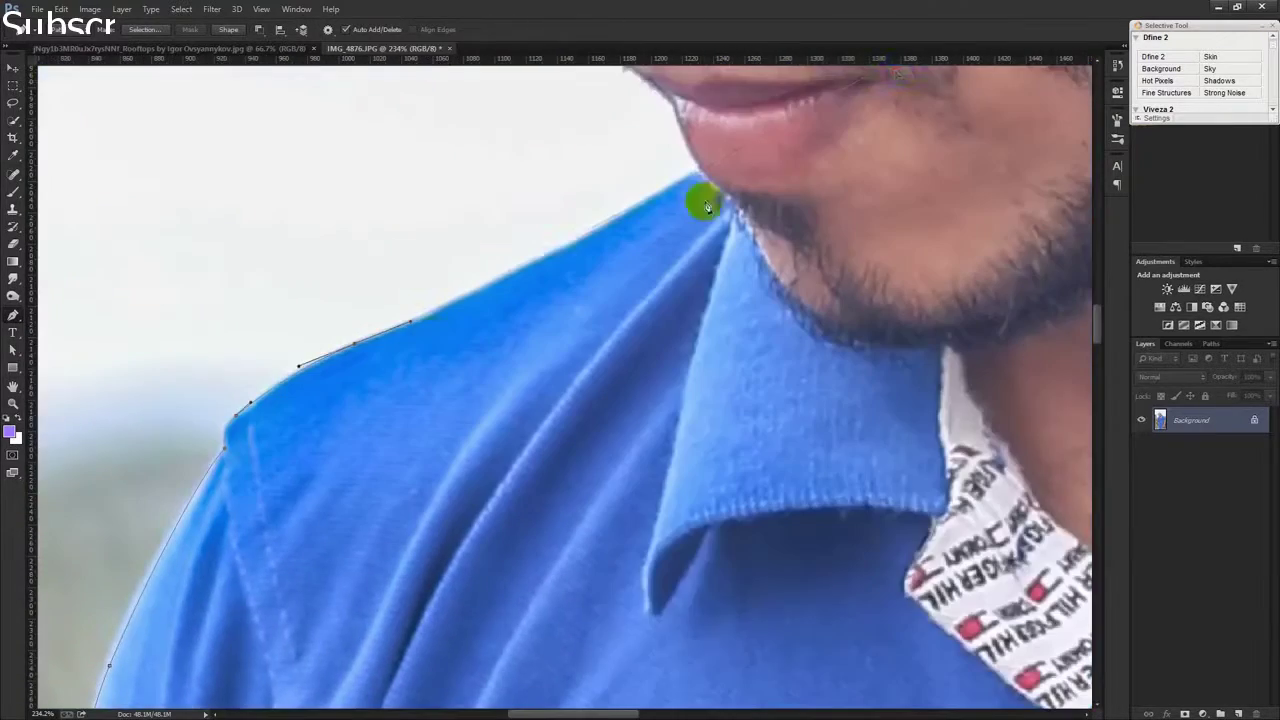
pyautogui.click(700, 276)
# Trace along the face edge and up over the top of the headscarf
pyautogui.scroll(1, 753, 242)
pyautogui.scroll(2, 523, 114)
pyautogui.scroll(3, 491, 294)
pyautogui.click(425, 153)
pyautogui.moveTo(425, 153)
pyautogui.mouseDown()
pyautogui.moveTo(414, 251)
pyautogui.moveTo(557, 500)
pyautogui.mouseUp()
pyautogui.click(555, 538)
pyautogui.click(503, 473)
pyautogui.click(391, 377)
pyautogui.moveTo(329, 137)
pyautogui.mouseDown()
pyautogui.moveTo(400, 457)
pyautogui.moveTo(529, 466)
pyautogui.mouseUp()
pyautogui.click(533, 362)
pyautogui.moveTo(533, 362)
pyautogui.mouseDown()
pyautogui.moveTo(557, 277)
pyautogui.moveTo(594, 229)
pyautogui.moveTo(946, 266)
pyautogui.moveTo(383, 158)
pyautogui.mouseUp()
pyautogui.click(477, 215)
# Trace the headscarf's fringed lower edge down to the shirt shoulder
pyautogui.moveTo(664, 345)
pyautogui.mouseDown()
pyautogui.moveTo(771, 443)
pyautogui.moveTo(720, 451)
pyautogui.mouseUp()
pyautogui.click(749, 534)
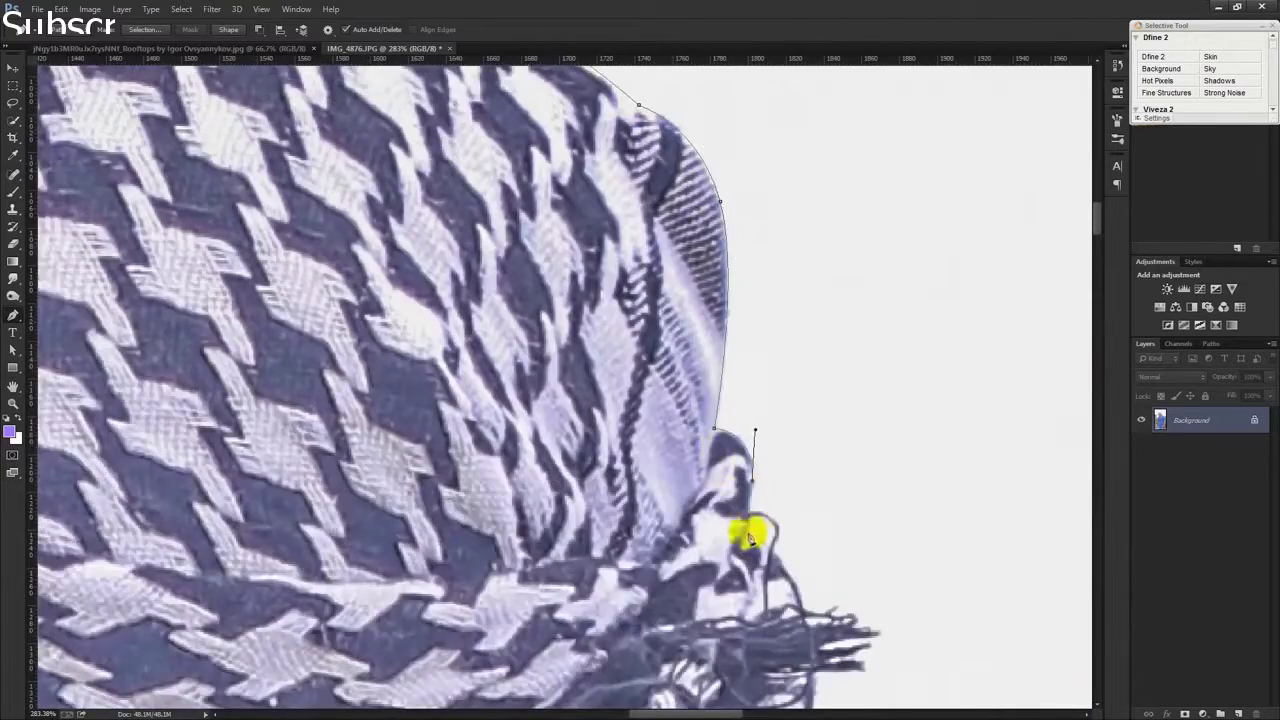
pyautogui.moveTo(749, 534); pyautogui.dragTo(757, 412)
pyautogui.click(757, 412)
pyautogui.click(727, 565)
pyautogui.click(800, 615)
pyautogui.moveTo(823, 643); pyautogui.dragTo(749, 357)
pyautogui.click(765, 482)
pyautogui.click(934, 609)
pyautogui.moveTo(934, 609)
pyautogui.mouseDown()
pyautogui.moveTo(651, 514)
pyautogui.moveTo(663, 434)
pyautogui.mouseUp()
pyautogui.click(670, 470)
pyautogui.moveTo(676, 543)
pyautogui.mouseDown()
pyautogui.moveTo(651, 443)
pyautogui.moveTo(409, 209)
pyautogui.mouseUp()
pyautogui.moveTo(569, 394); pyautogui.dragTo(569, 294)
pyautogui.moveTo(650, 400)
pyautogui.mouseDown()
pyautogui.moveTo(621, 360)
pyautogui.moveTo(621, 220)
pyautogui.mouseUp()
pyautogui.moveTo(709, 689); pyautogui.dragTo(623, 337)
# Trace down the sleeve, forearm and the edge of the hand
pyautogui.click(601, 298)
pyautogui.click(637, 397)
pyautogui.click(639, 461)
pyautogui.click(668, 563)
pyautogui.moveTo(641, 590); pyautogui.dragTo(600, 250)
pyautogui.scroll(-2, 600, 400)
pyautogui.click(575, 212)
pyautogui.click(535, 425)
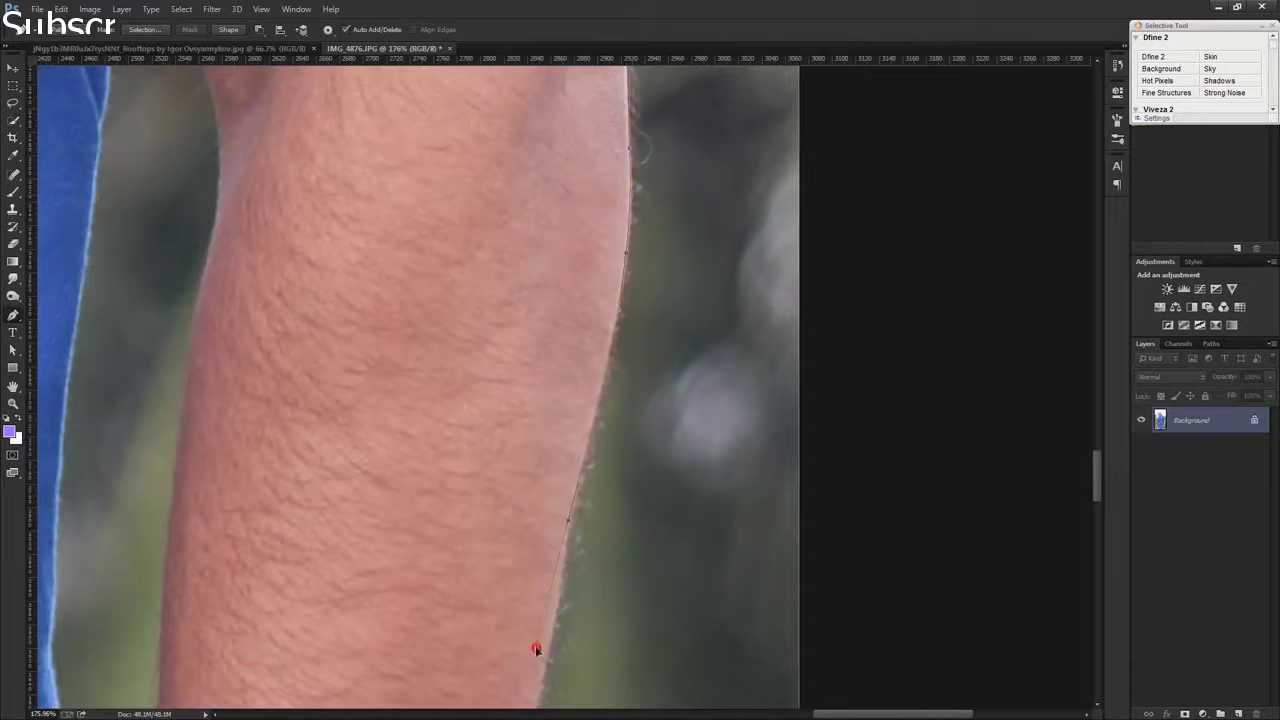
pyautogui.click(503, 556)
pyautogui.scroll(-3, 503, 556)
pyautogui.moveTo(500, 543); pyautogui.dragTo(634, 306)
pyautogui.click(546, 506)
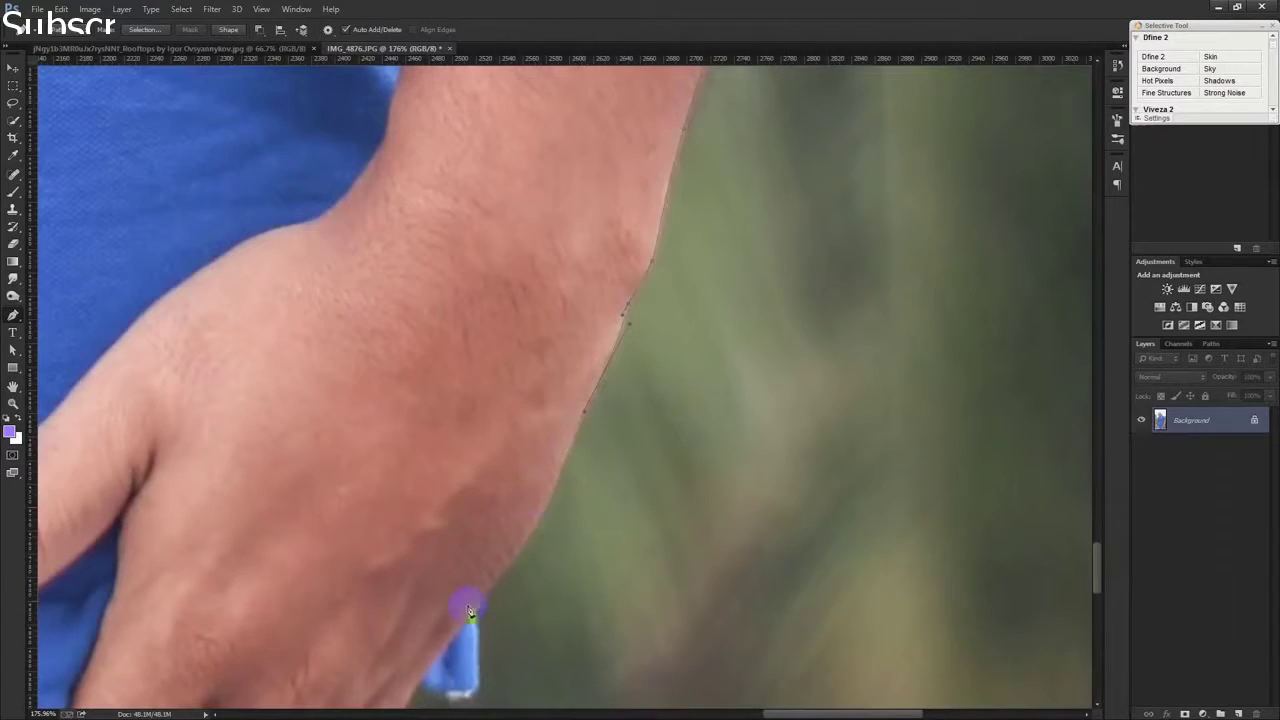
pyautogui.click(478, 545)
# Finish the outline past the jeans pocket at the image's bottom edge
pyautogui.moveTo(371, 600)
pyautogui.mouseDown()
pyautogui.moveTo(486, 543)
pyautogui.moveTo(553, 345)
pyautogui.mouseUp()
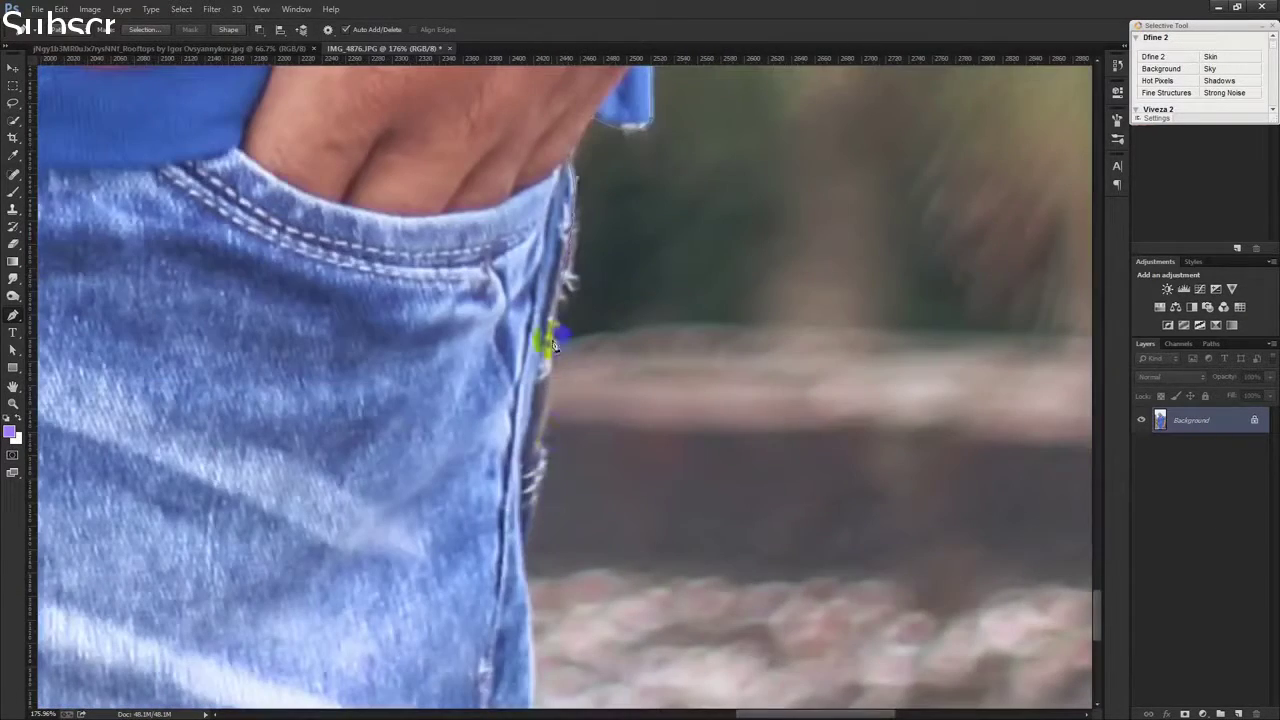
pyautogui.scroll(-3, 537, 540)
pyautogui.moveTo(534, 591); pyautogui.dragTo(766, 314)
pyautogui.click(765, 312)
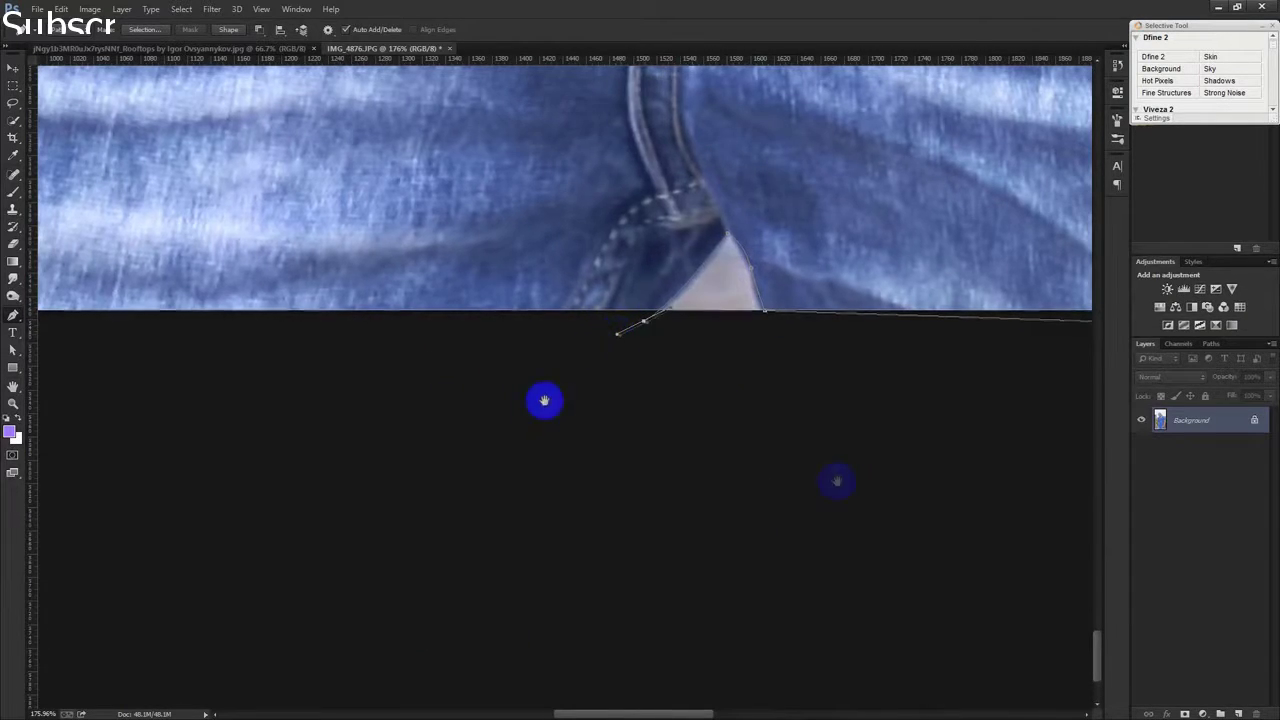
pyautogui.hscroll(-10, 543, 400)
pyautogui.scroll(3, 771, 480)
pyautogui.scroll(-3, 684, 600)
pyautogui.scroll(-3, 700, 595)
pyautogui.scroll(-3, 720, 585)
pyautogui.scroll(-2, 740, 580)
pyautogui.scroll(-1, 740, 580)
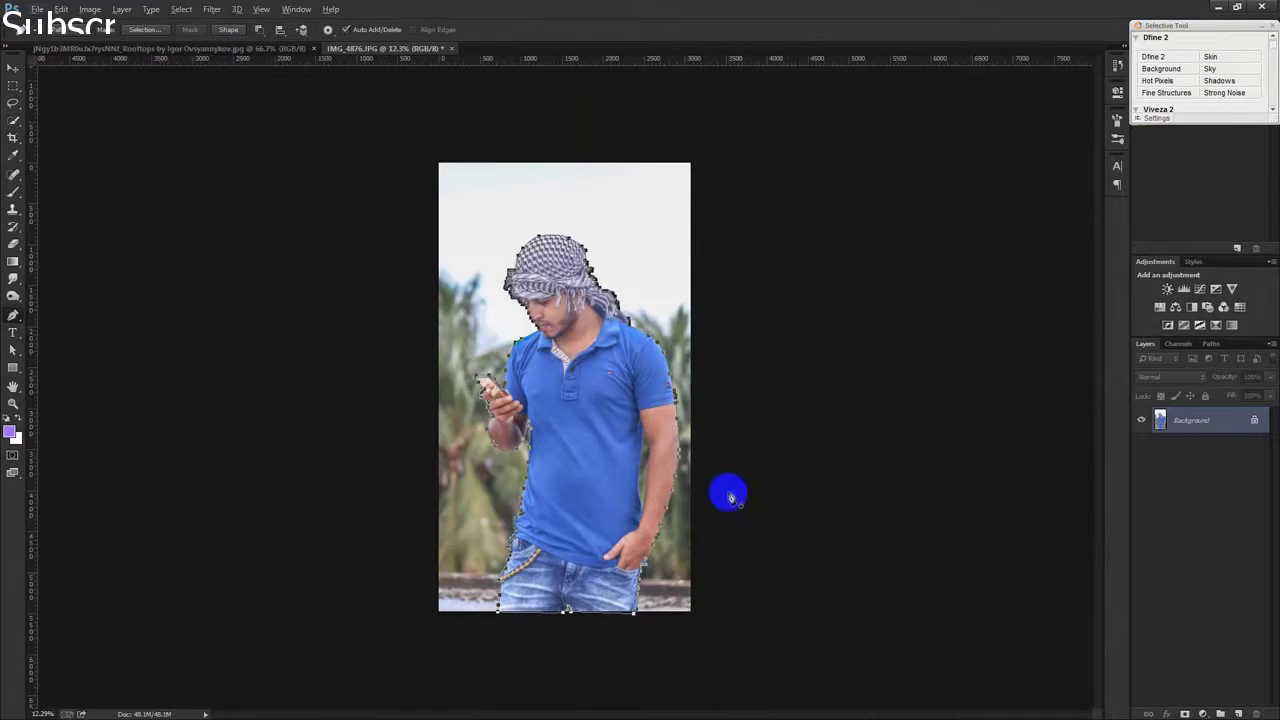
# Invert the selection and add a layer mask hiding the background on Layer 0
pyautogui.rightClick(606, 263)
pyautogui.click(640, 290)
pyautogui.click(262, 30)
pyautogui.click(266, 34)
pyautogui.click(277, 63)
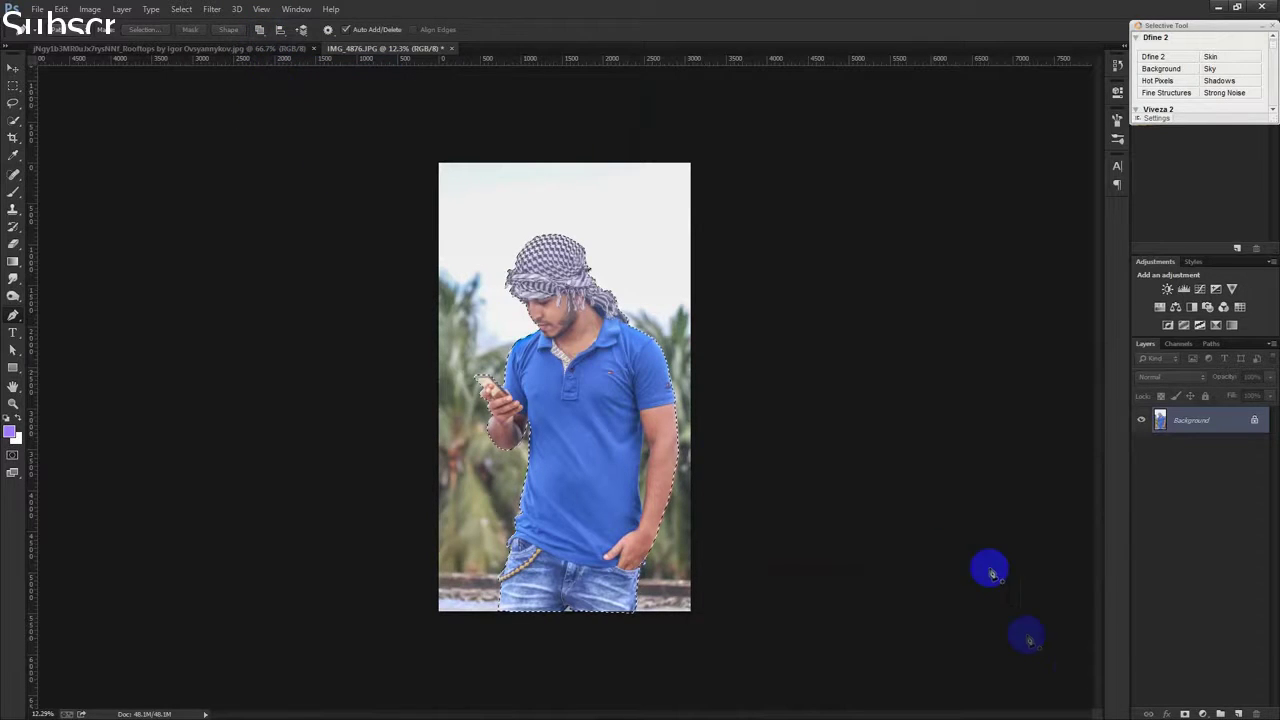
pyautogui.click(1182, 712)
pyautogui.scroll(2, 617, 258)
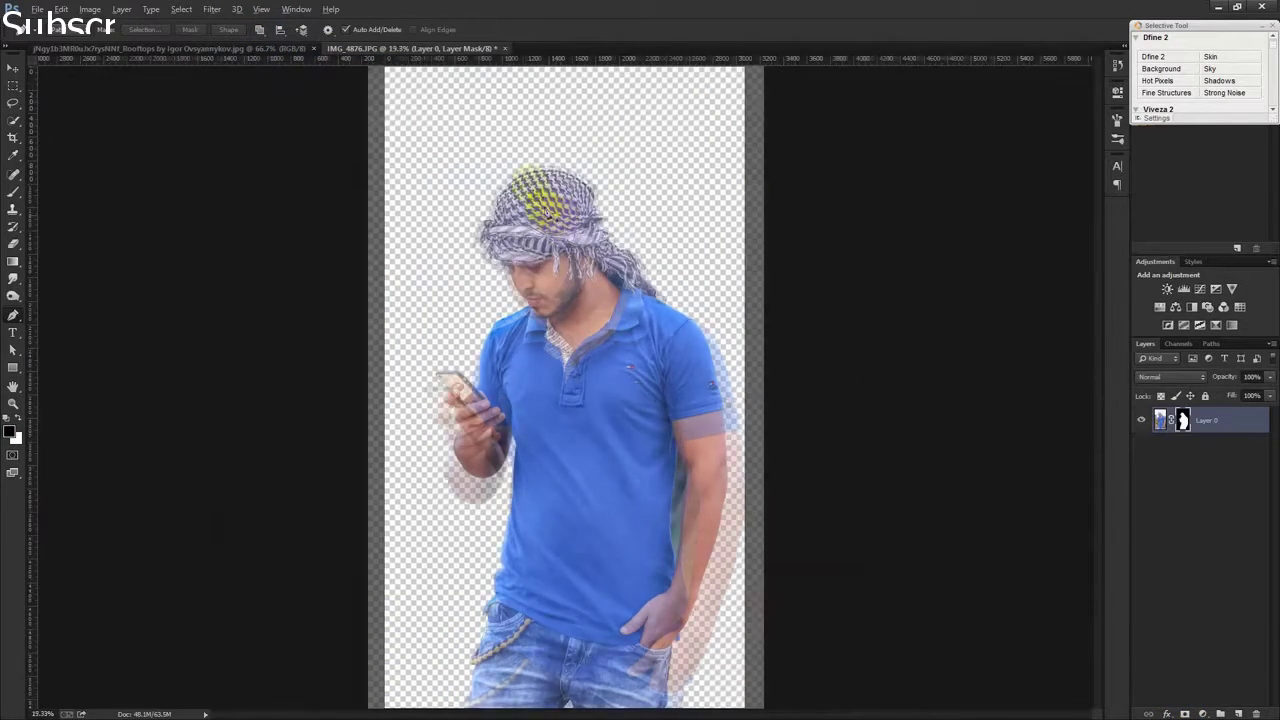
pyautogui.scroll(2, 514, 150)
pyautogui.scroll(2, 529, 171)
pyautogui.scroll(1, 608, 208)
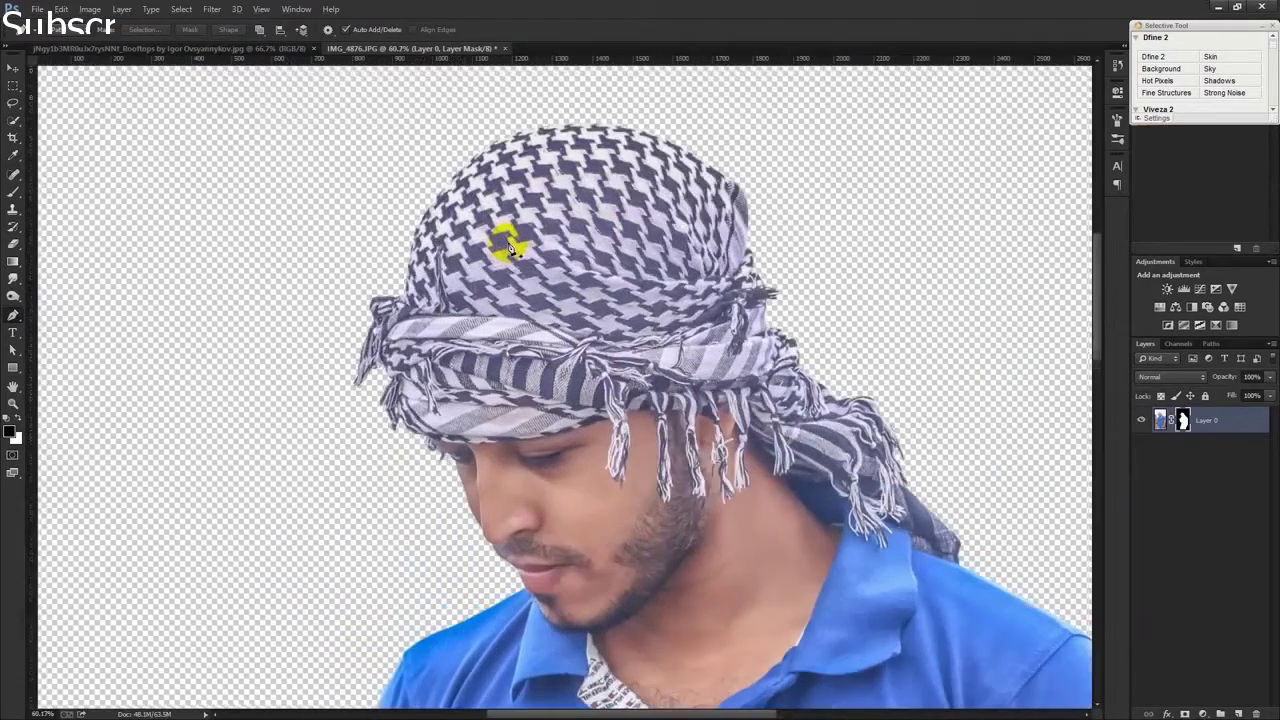
# Refine the mask along the turban edges, raise Contrast and set Shift Edge to -7
pyautogui.rightClick(1183, 420)
pyautogui.click(1162, 534)
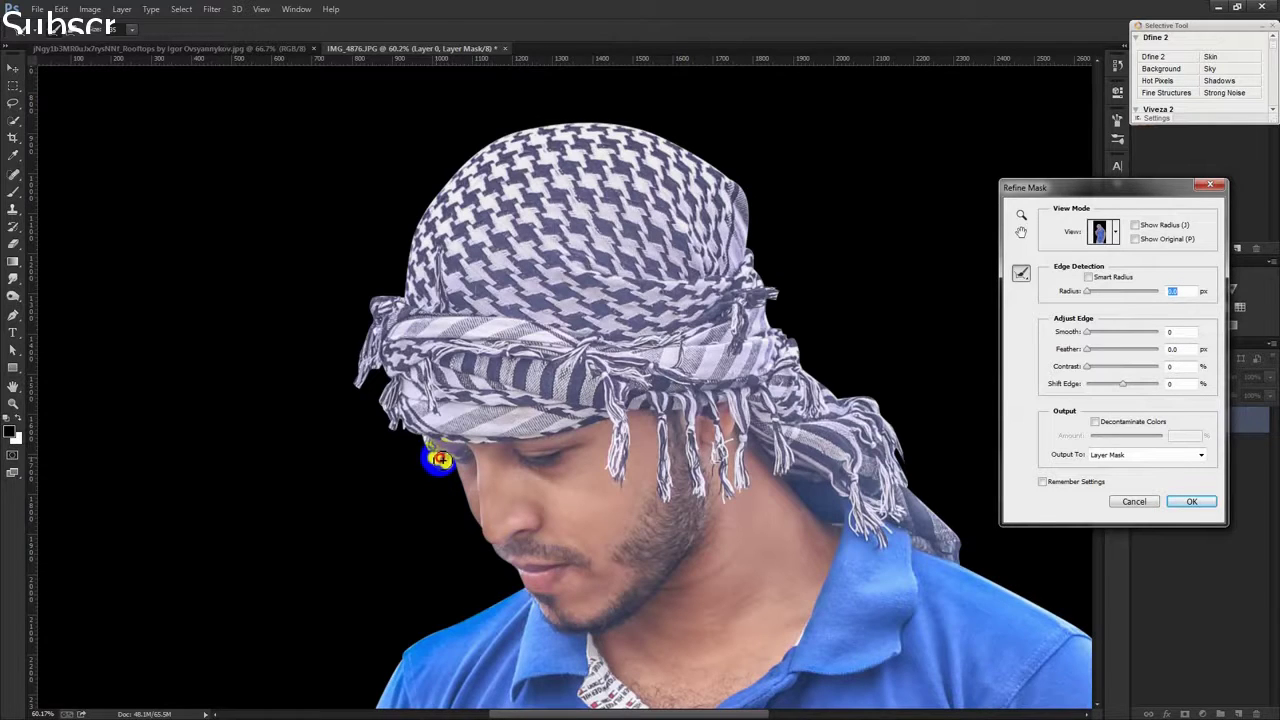
pyautogui.moveTo(437, 461)
pyautogui.mouseDown()
pyautogui.moveTo(368, 392)
pyautogui.moveTo(385, 381)
pyautogui.moveTo(354, 383)
pyautogui.moveTo(371, 306)
pyautogui.mouseUp()
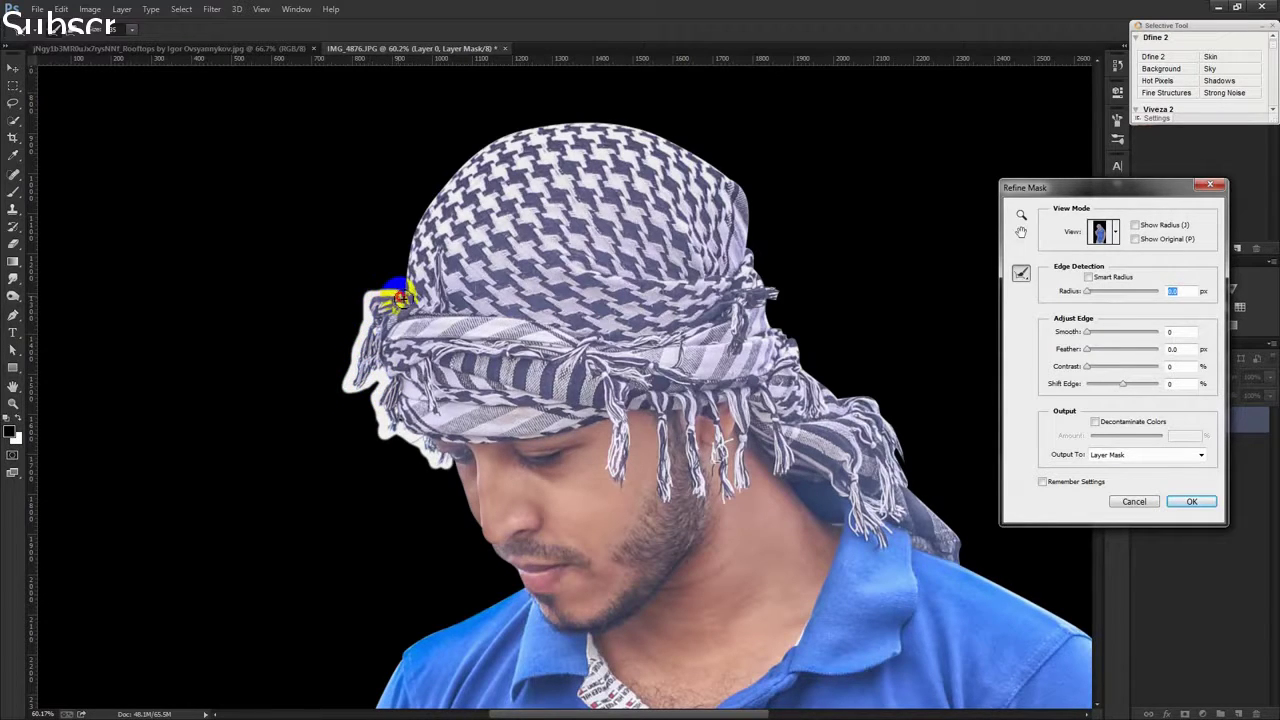
pyautogui.moveTo(401, 310); pyautogui.dragTo(458, 308)
pyautogui.moveTo(652, 383)
pyautogui.mouseDown()
pyautogui.moveTo(906, 429)
pyautogui.moveTo(915, 487)
pyautogui.moveTo(886, 410)
pyautogui.moveTo(843, 399)
pyautogui.moveTo(766, 286)
pyautogui.mouseUp()
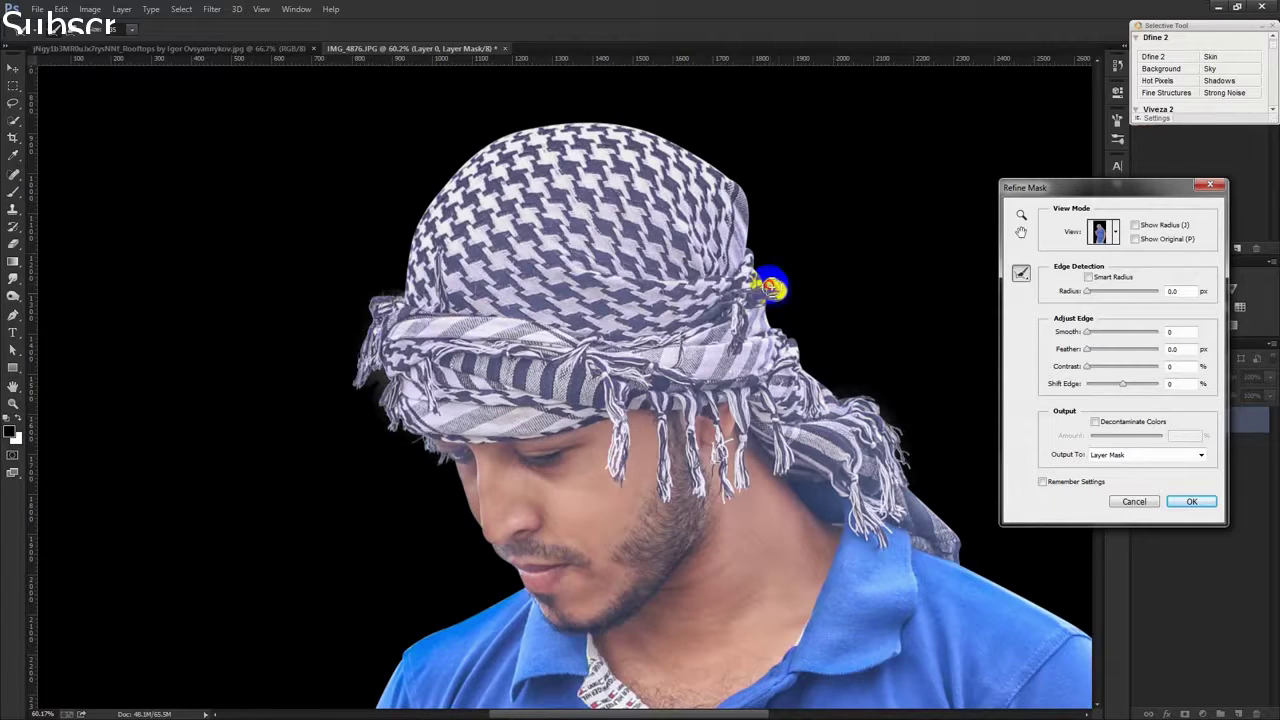
pyautogui.moveTo(826, 328)
pyautogui.mouseDown()
pyautogui.moveTo(771, 337)
pyautogui.moveTo(796, 352)
pyautogui.mouseUp()
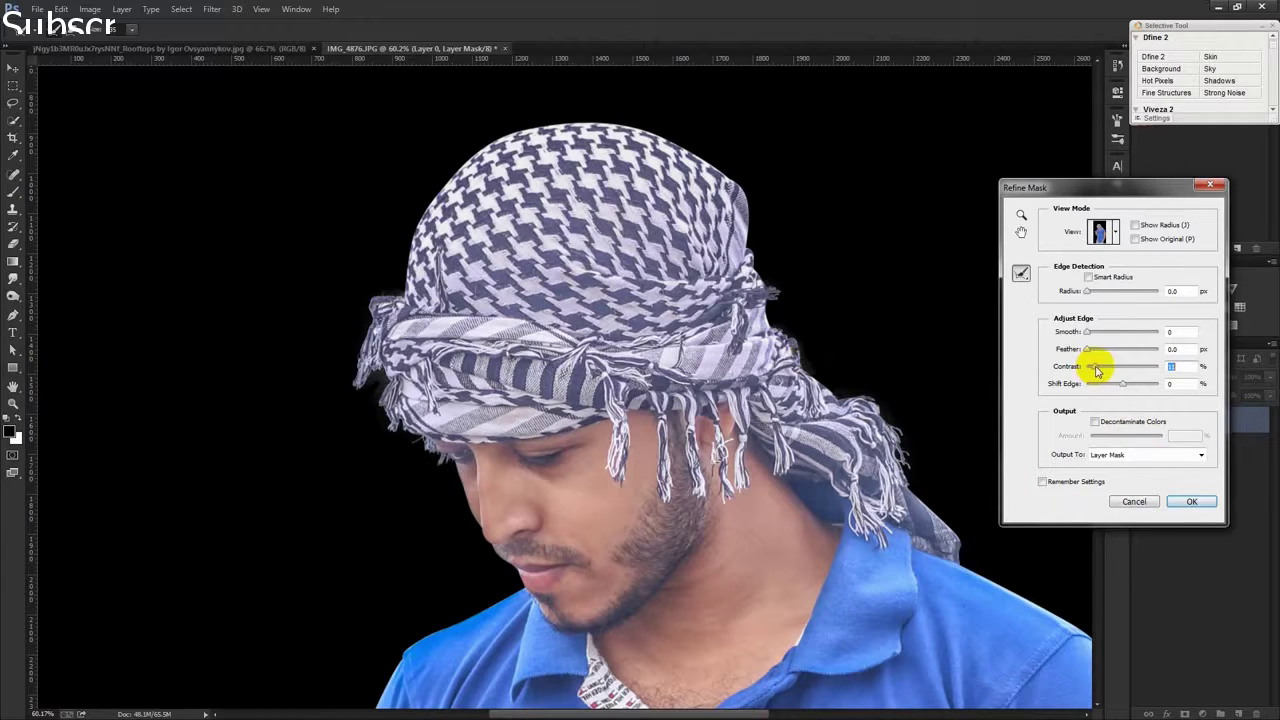
pyautogui.moveTo(1097, 371); pyautogui.dragTo(1094, 368)
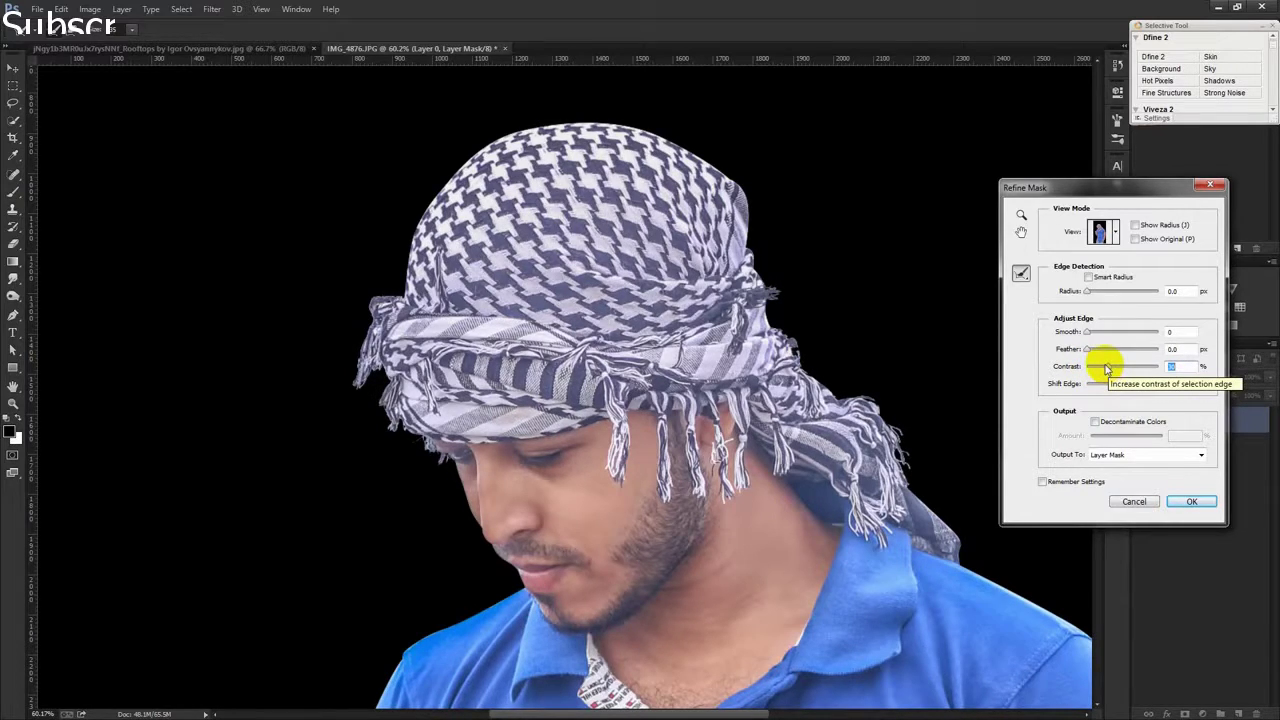
pyautogui.click(1192, 501)
# Zoom in on the arm and delete the leftover green gap between shirt and arm
pyautogui.scroll(-2, 980, 432)
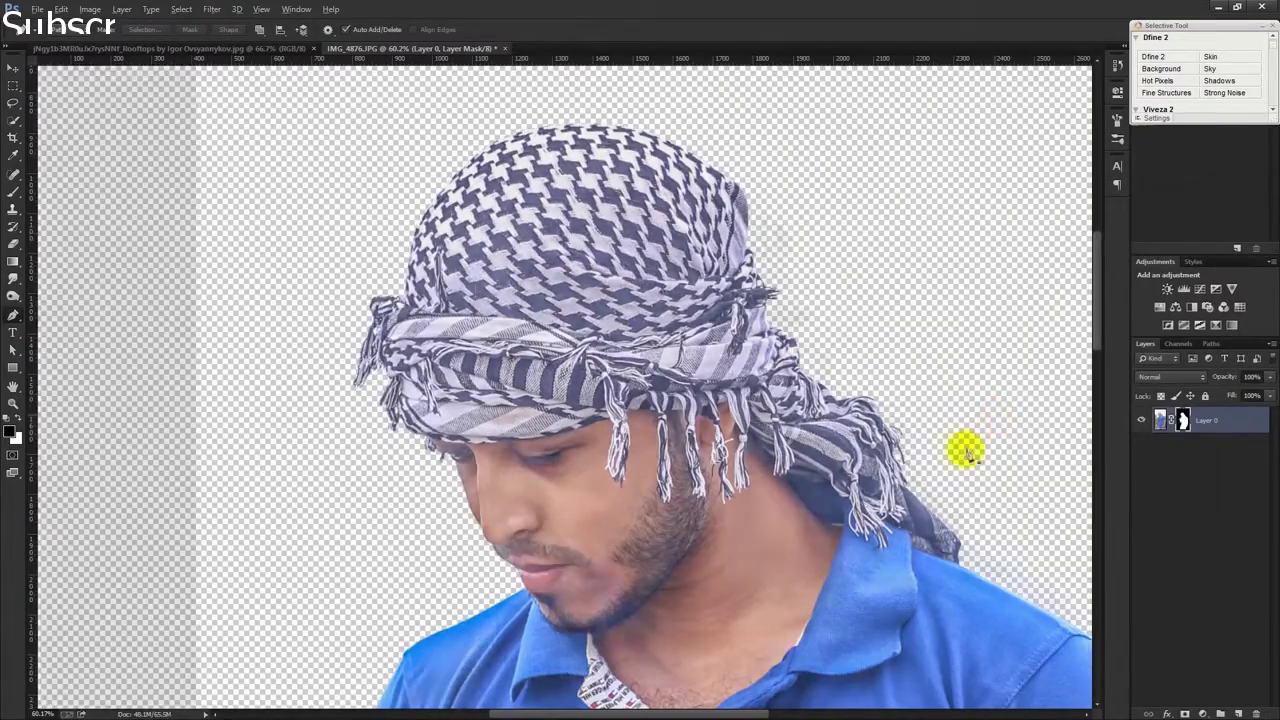
pyautogui.scroll(-3, 965, 455)
pyautogui.scroll(3, 646, 549)
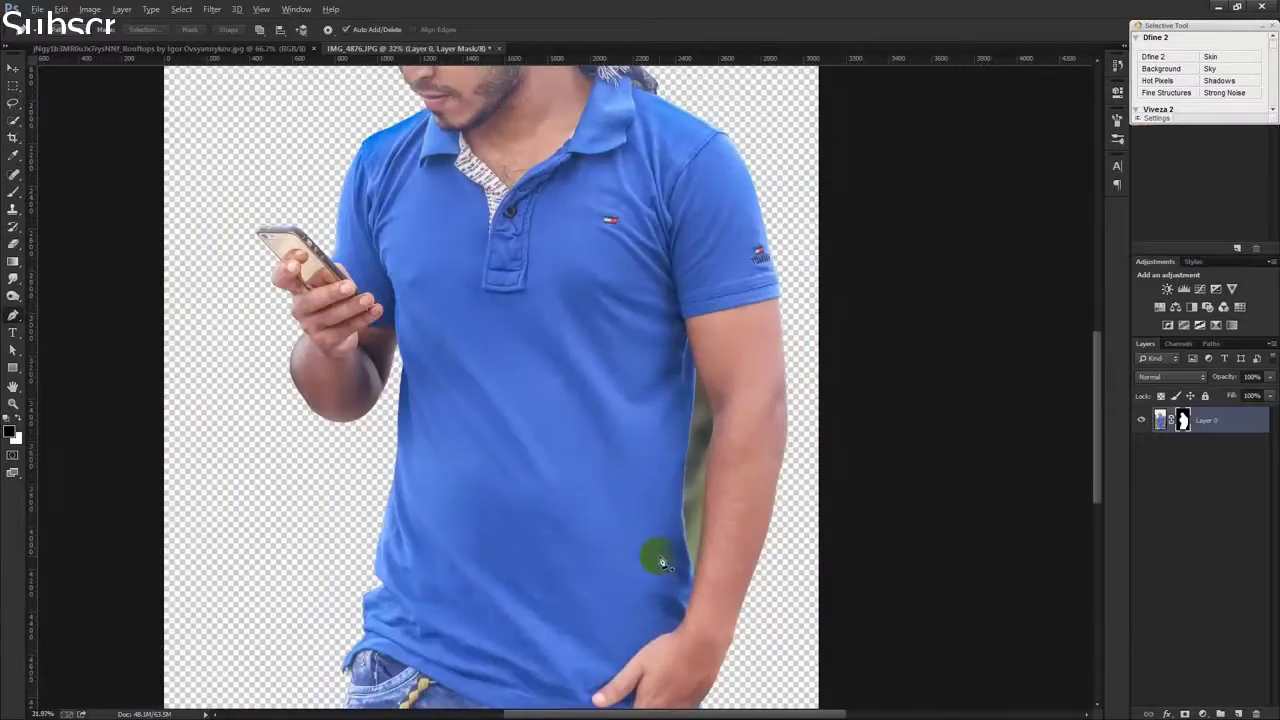
pyautogui.scroll(2, 731, 624)
pyautogui.scroll(2, 684, 561)
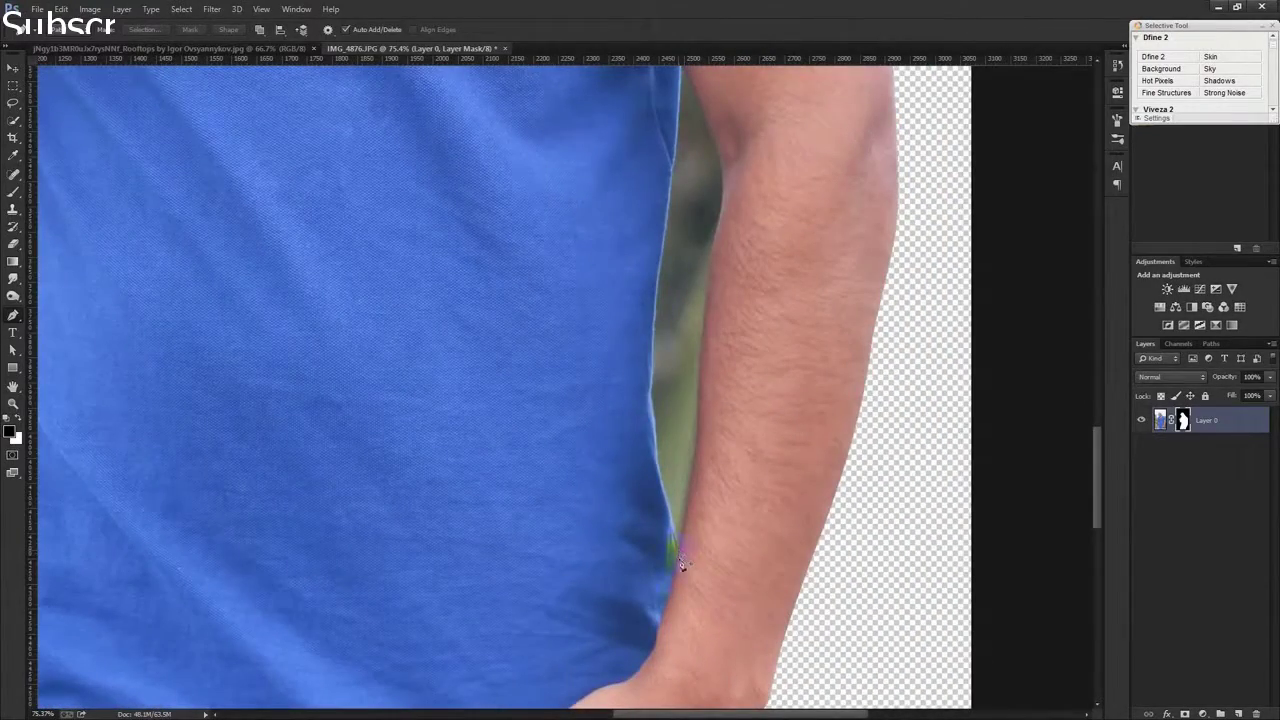
pyautogui.scroll(2, 689, 561)
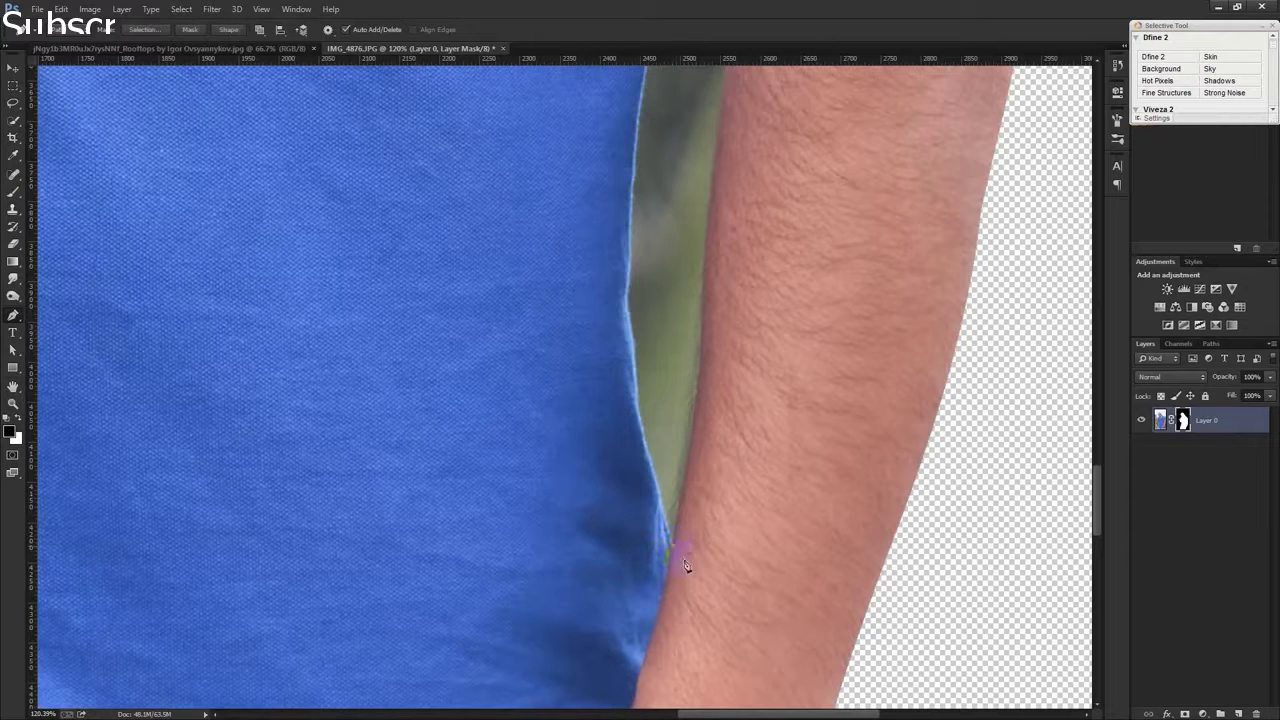
pyautogui.scroll(-2, 595, 483)
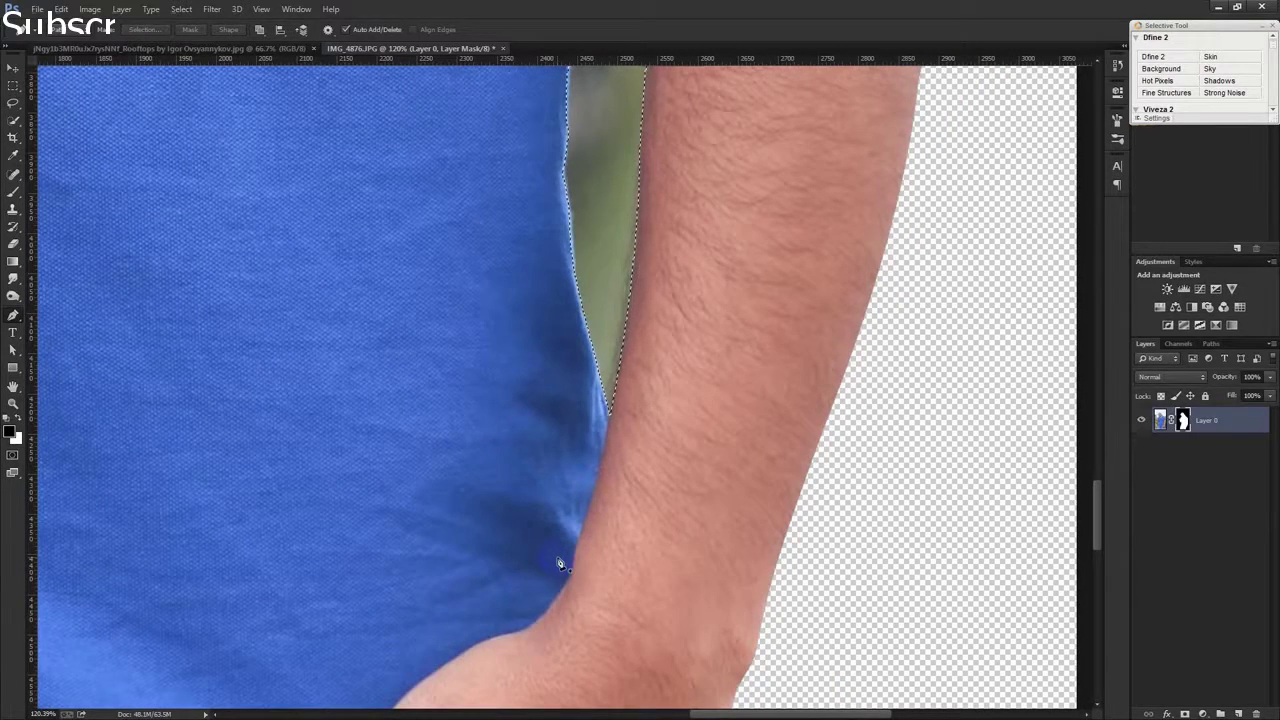
pyautogui.press('Delete')
pyautogui.scroll(-3, 590, 556)
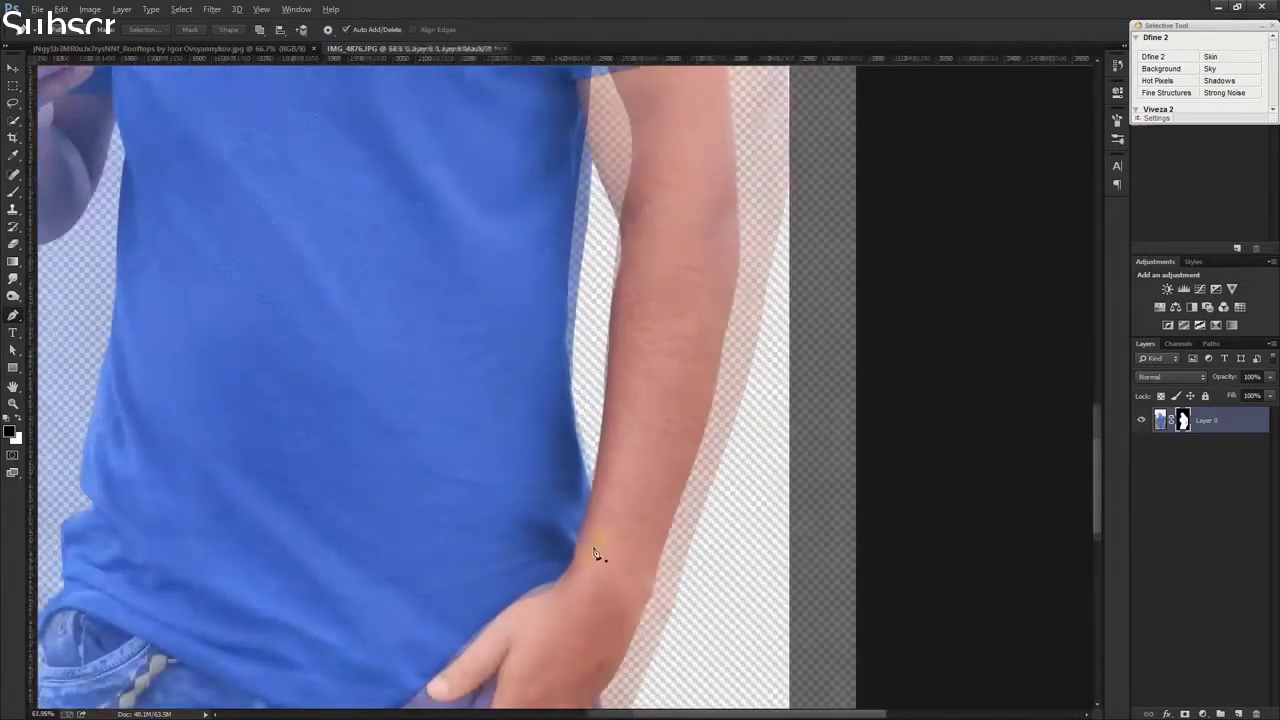
pyautogui.scroll(-3, 594, 554)
pyautogui.scroll(-3, 551, 506)
# Create a new document using the 1920x1080 preset
pyautogui.click(13, 67)
pyautogui.click(37, 9)
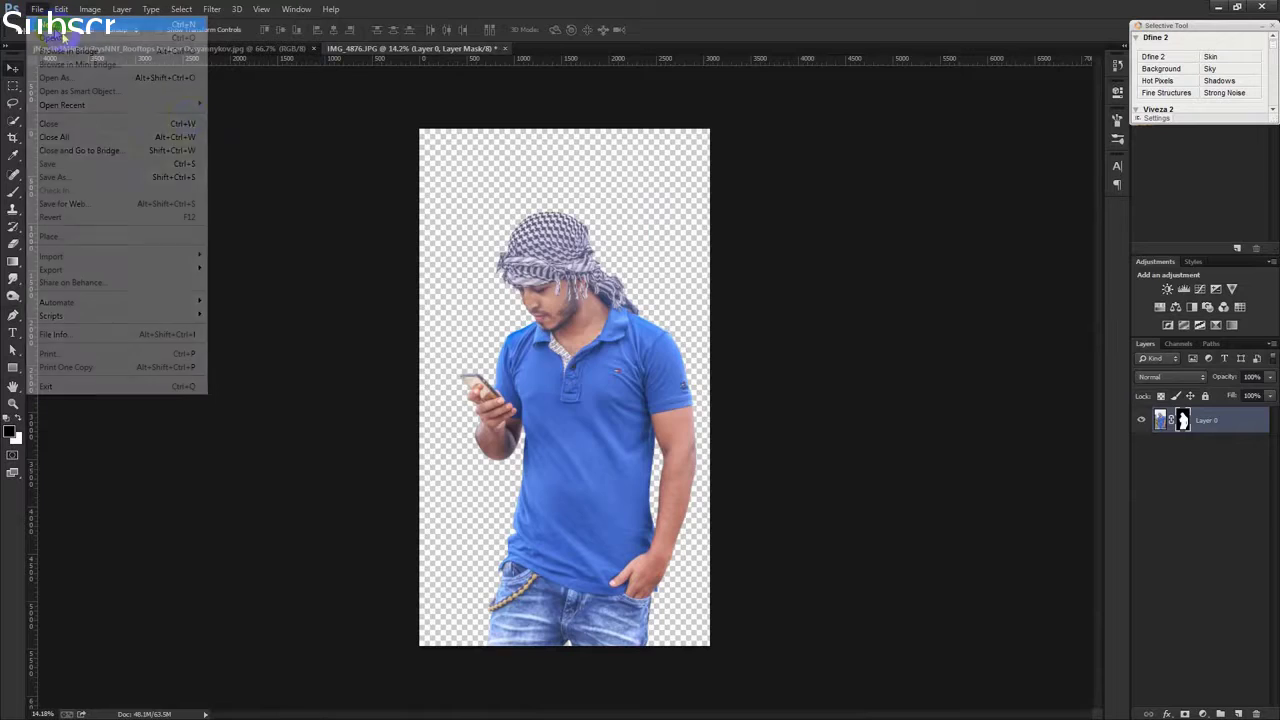
pyautogui.click(52, 26)
pyautogui.click(500, 247)
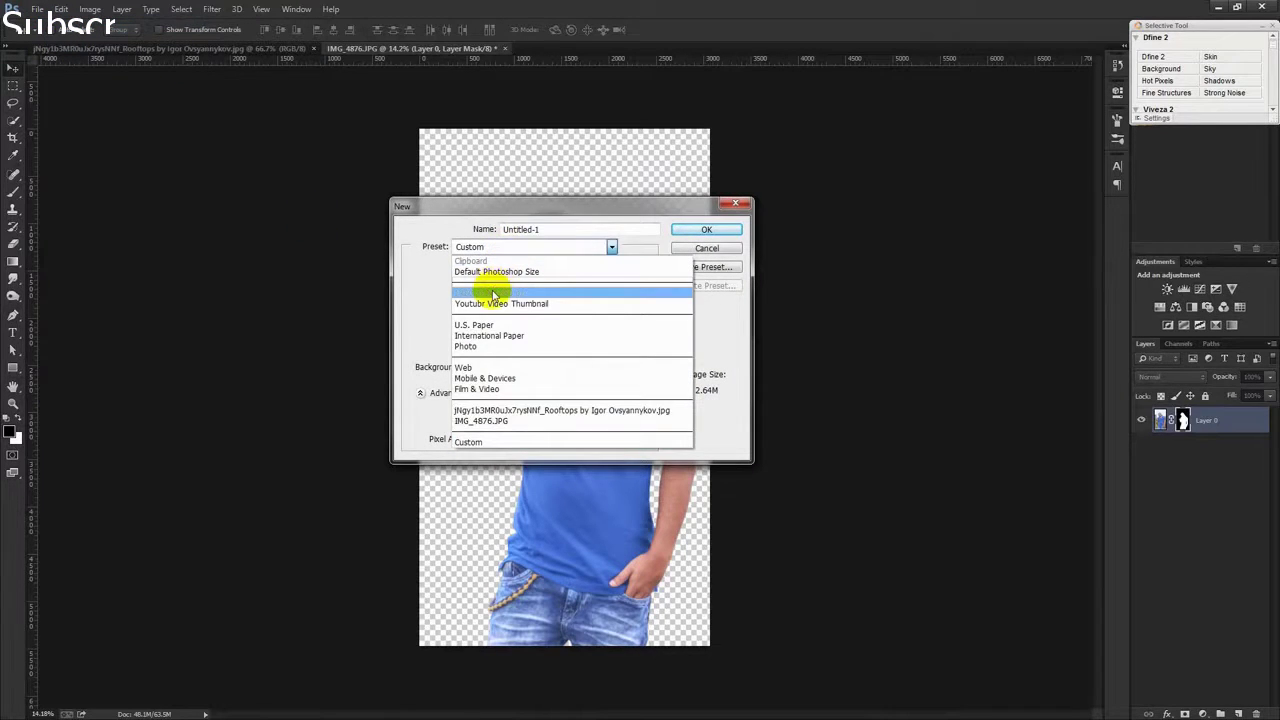
pyautogui.click(493, 295)
pyautogui.click(703, 230)
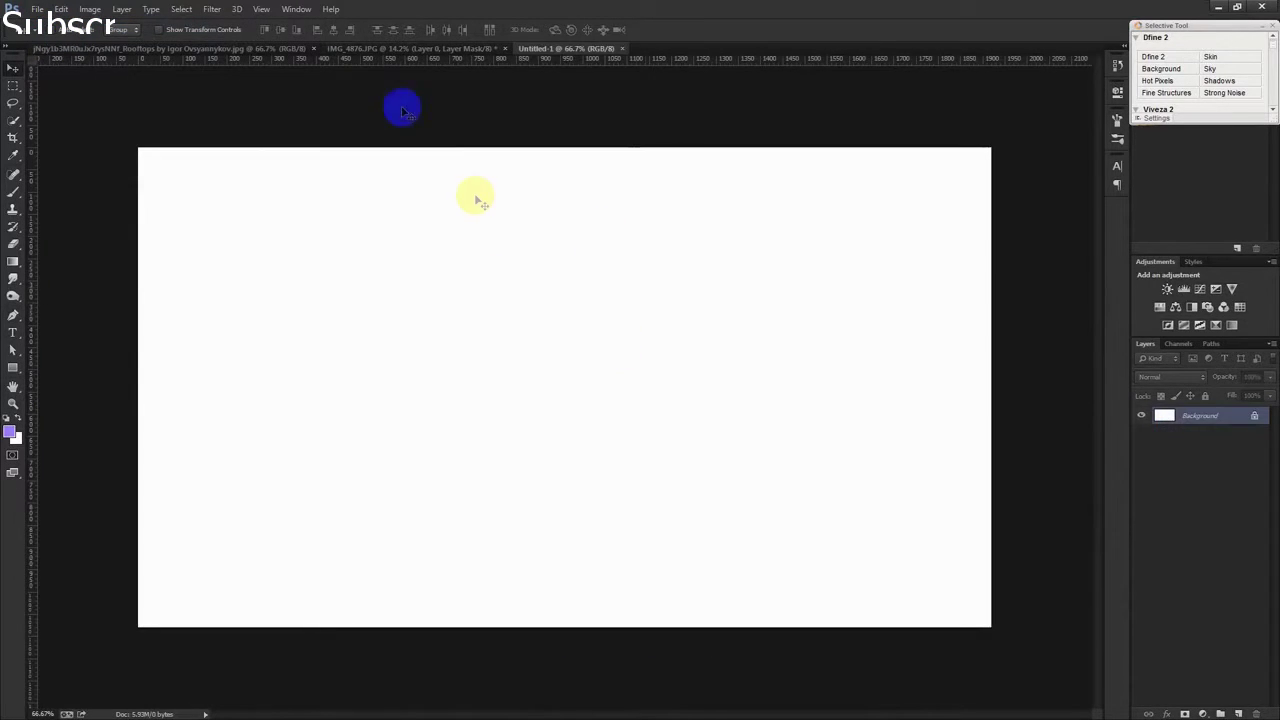
# Drag the rooftops photo into Untitled-1 and position it to fill the canvas
pyautogui.click(270, 48)
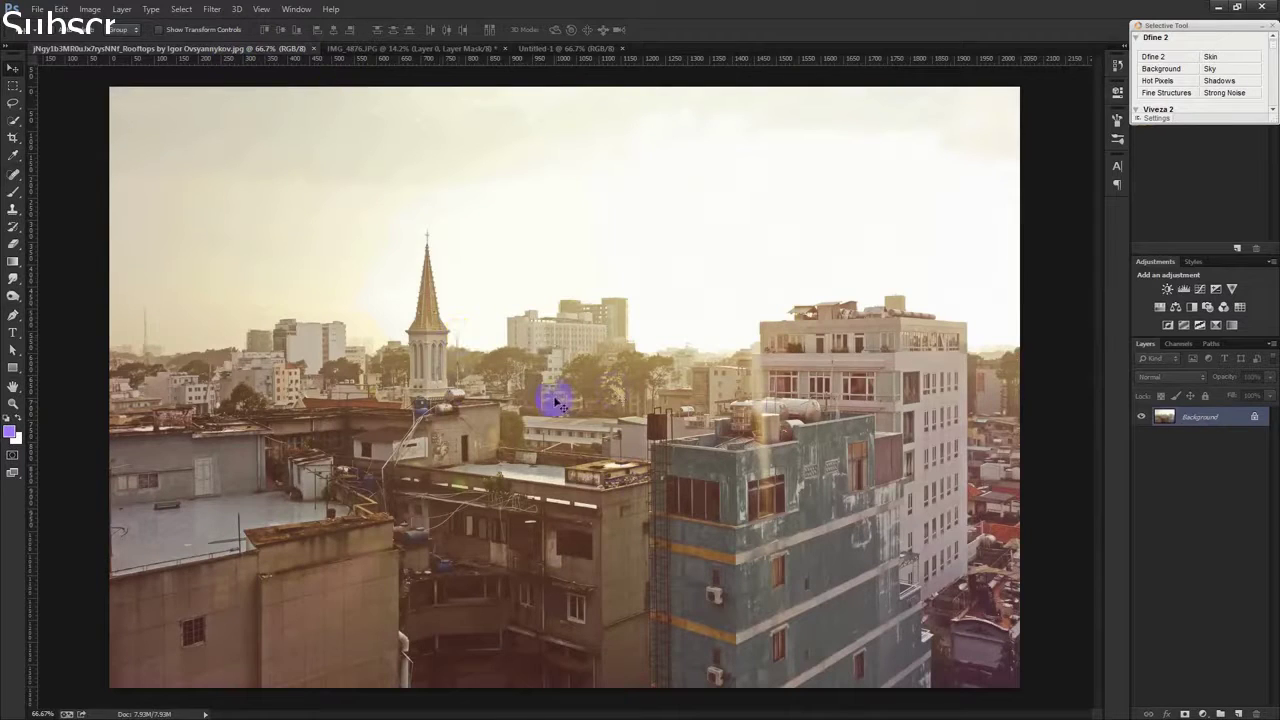
pyautogui.moveTo(530, 325); pyautogui.dragTo(578, 243)
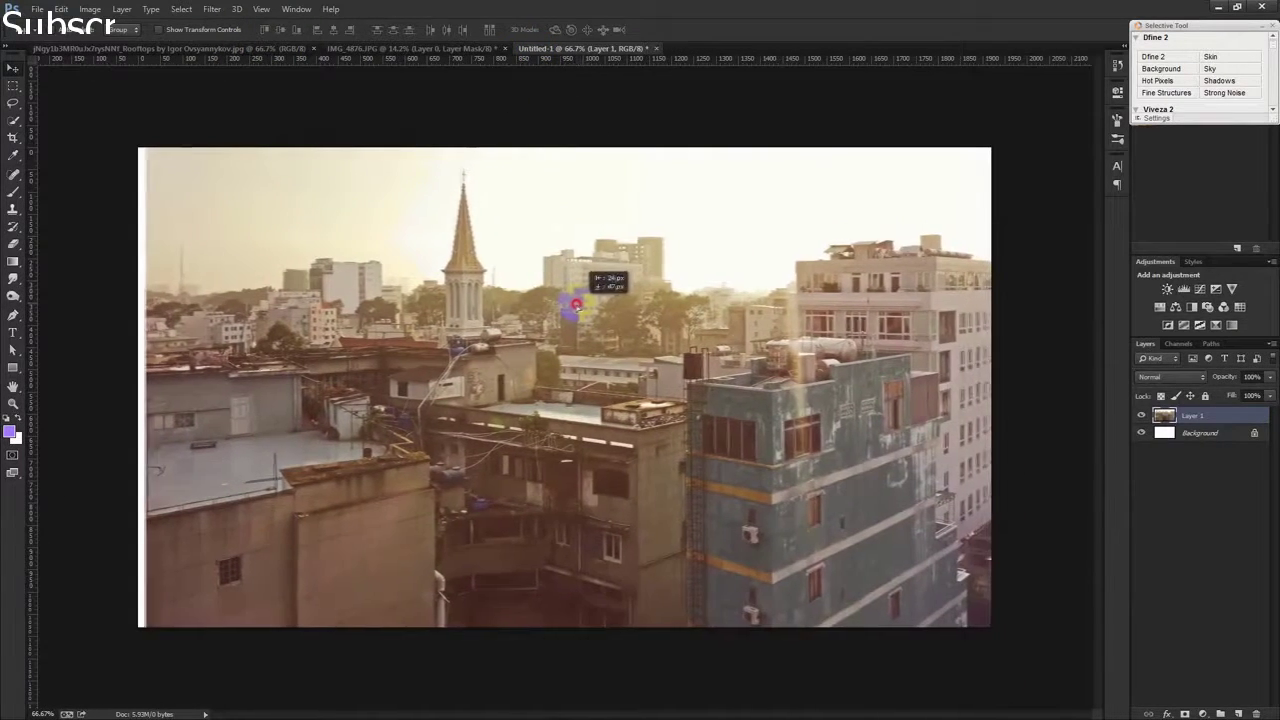
pyautogui.moveTo(578, 243); pyautogui.dragTo(565, 290)
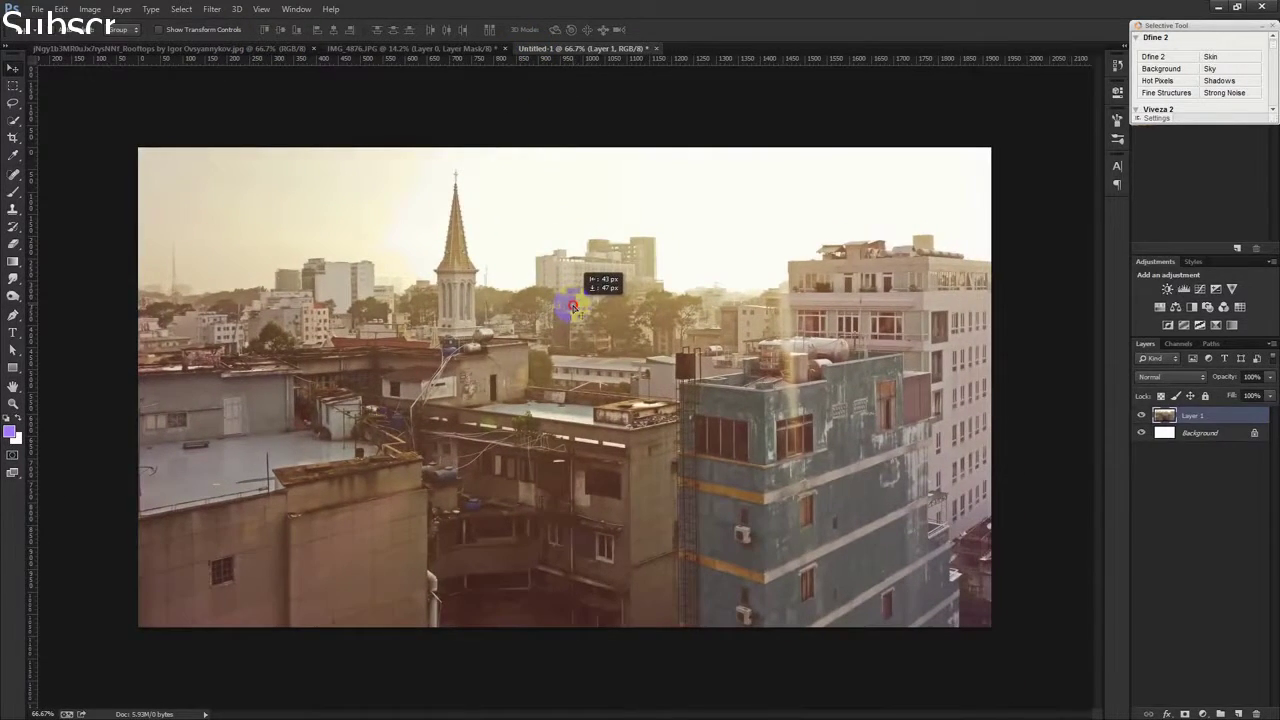
# Apply a Lens Blur with a raised radius to the rooftops layer, then nudge it down
pyautogui.click(208, 10)
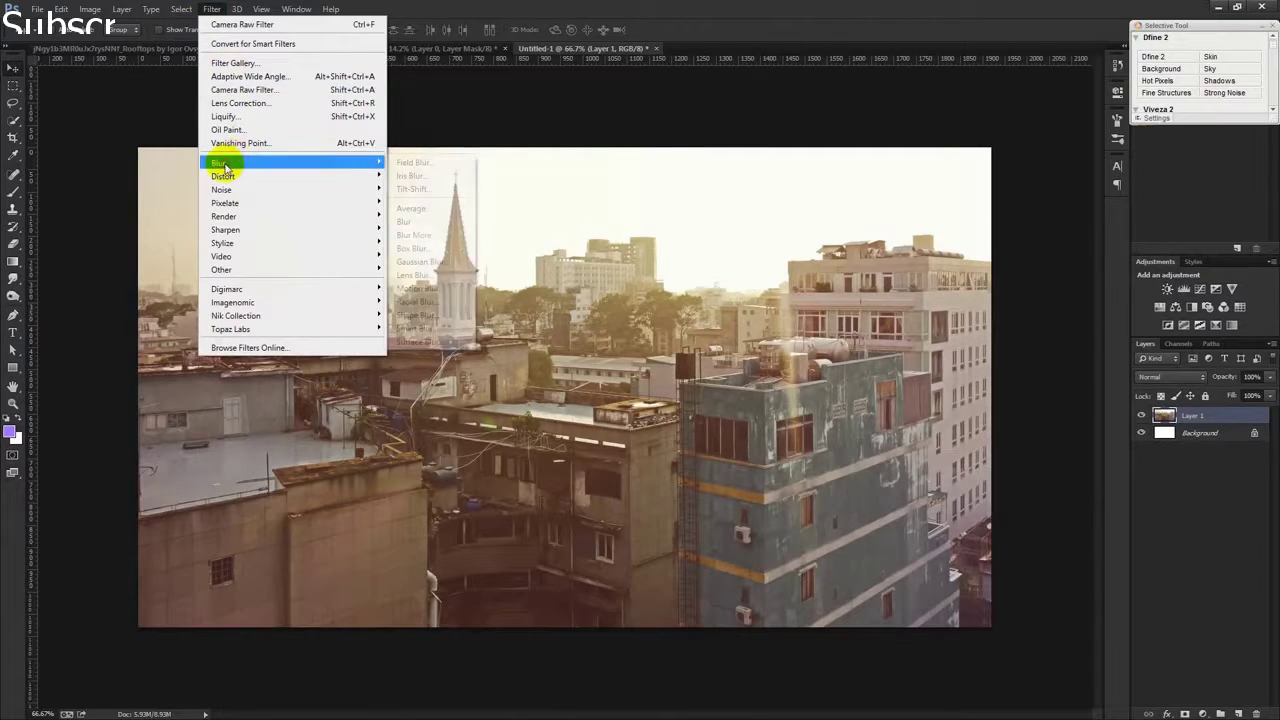
pyautogui.moveTo(290, 162)
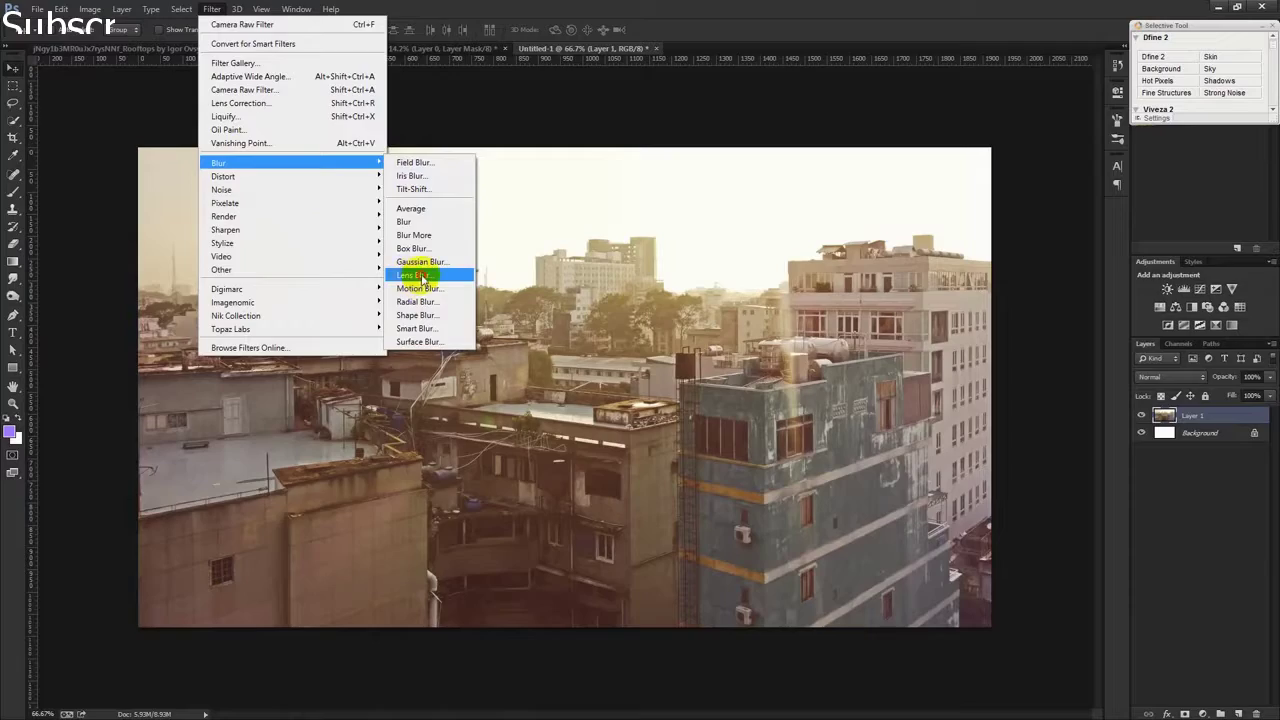
pyautogui.click(422, 279)
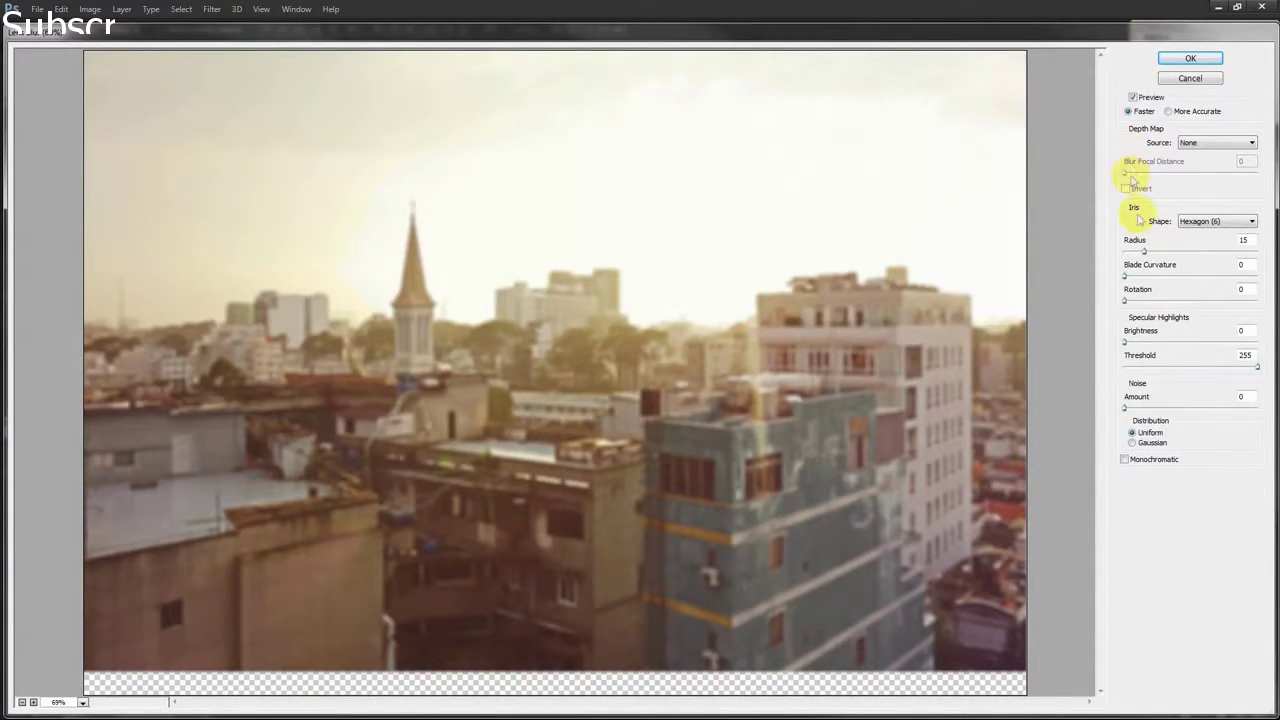
pyautogui.moveTo(1147, 252); pyautogui.dragTo(1158, 254)
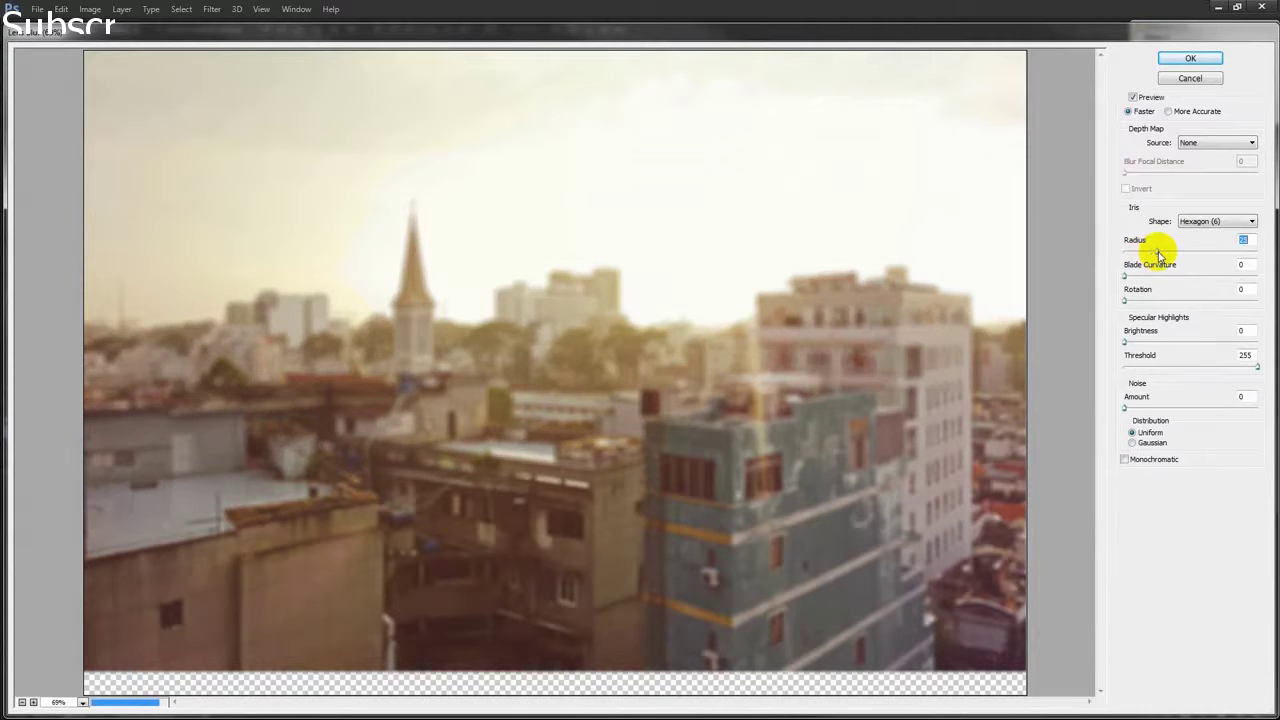
pyautogui.moveTo(1163, 253); pyautogui.dragTo(1180, 253)
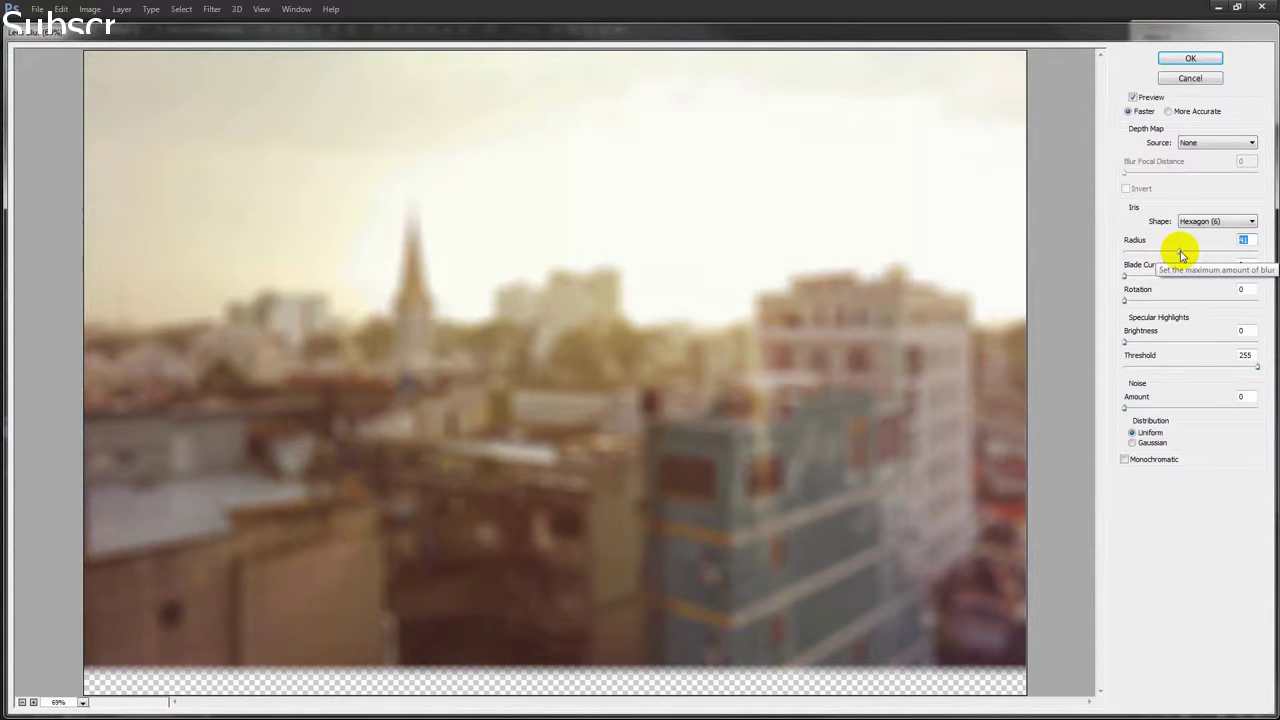
pyautogui.moveTo(1180, 253); pyautogui.dragTo(1182, 253)
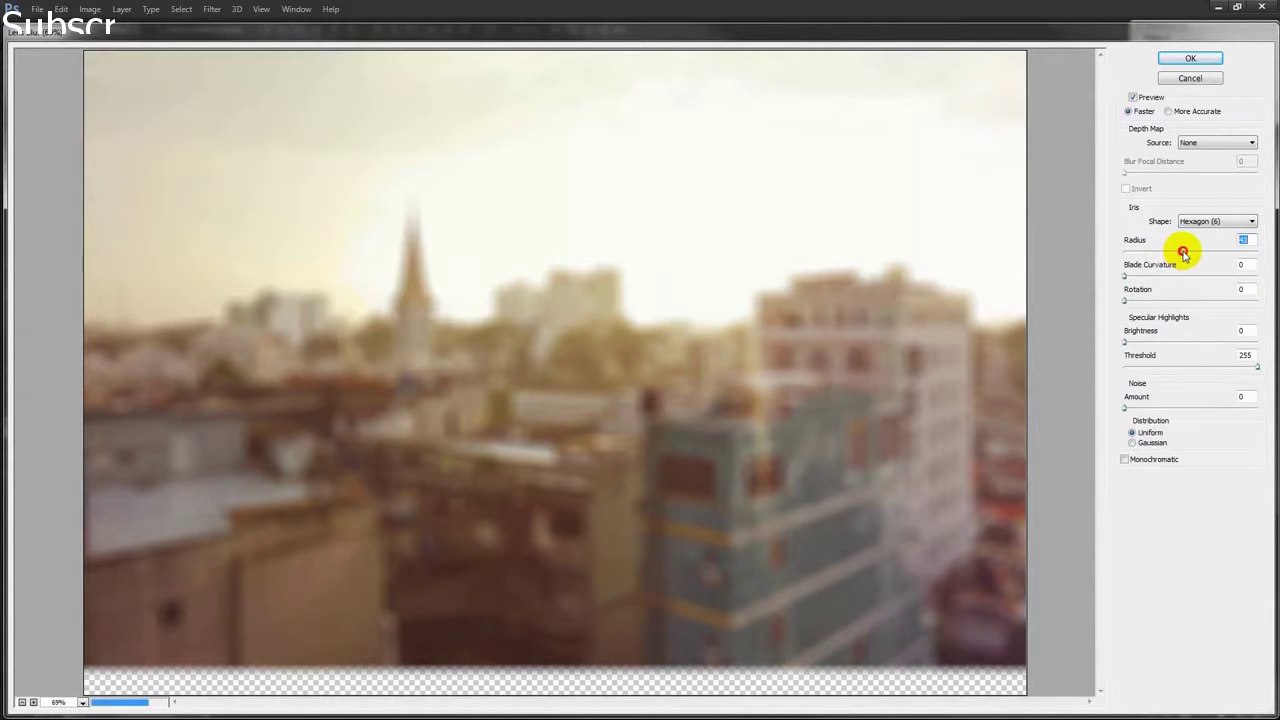
pyautogui.click(1188, 59)
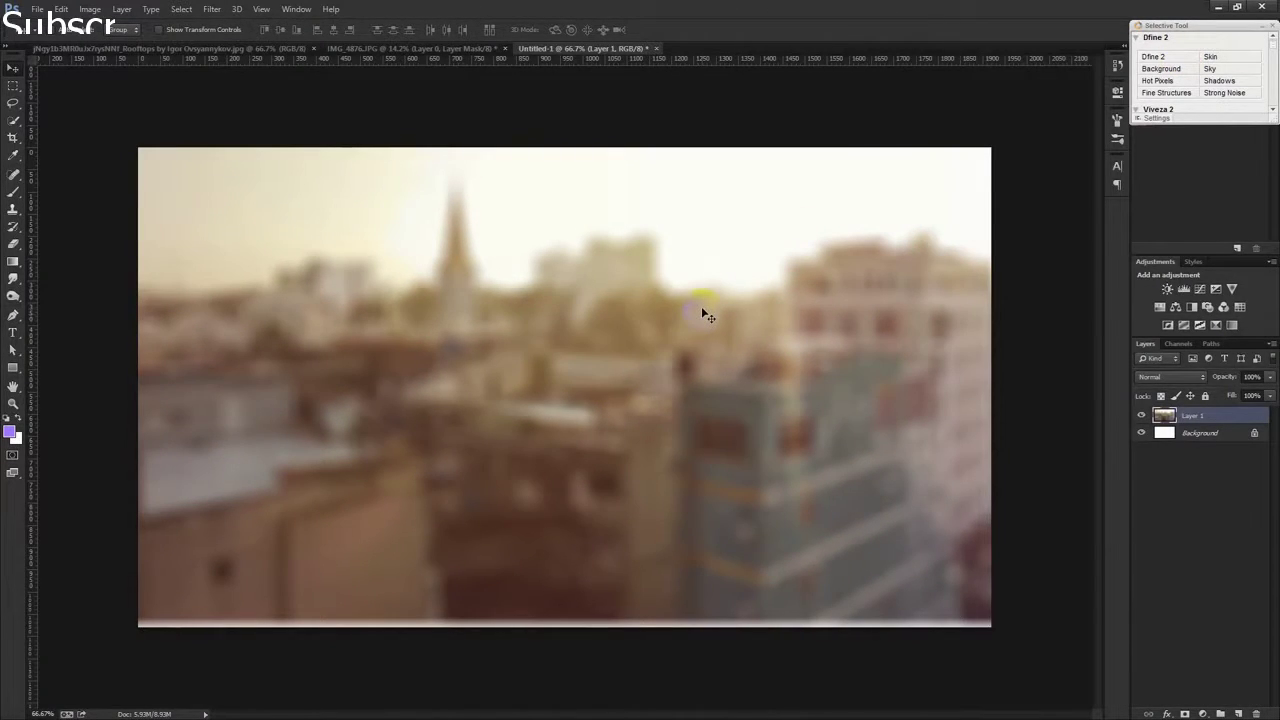
pyautogui.moveTo(703, 315); pyautogui.dragTo(703, 331)
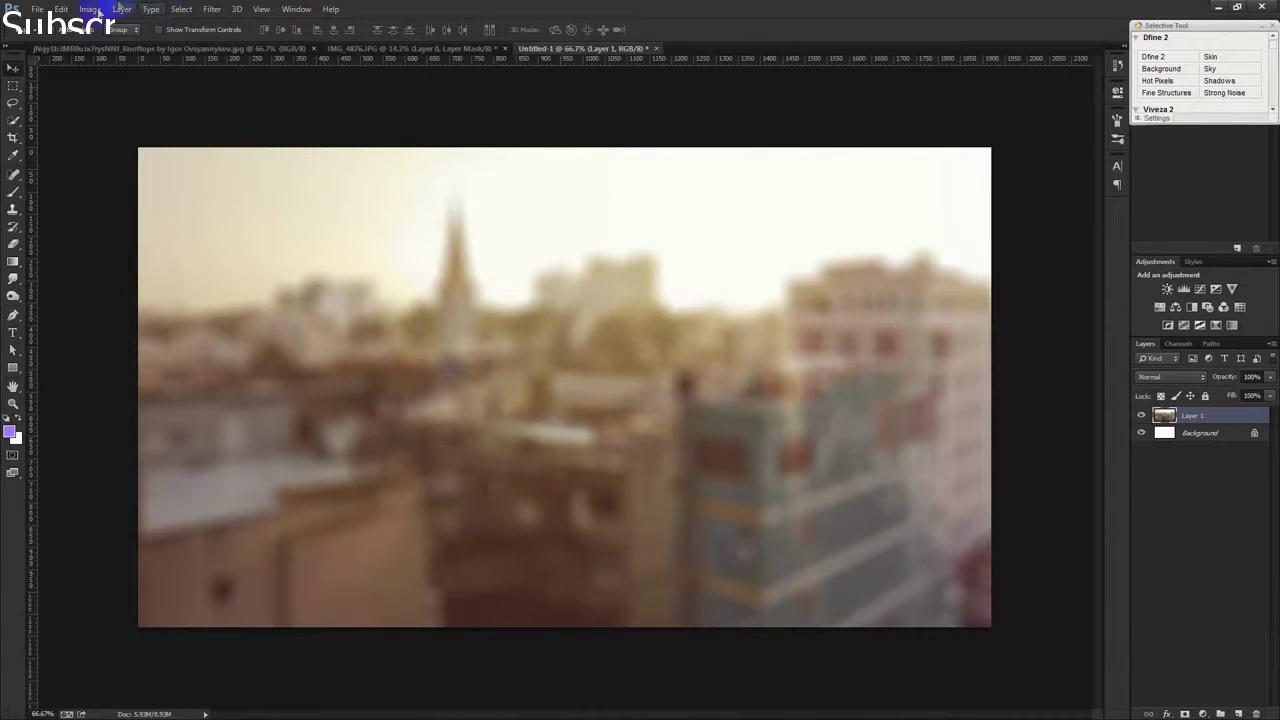
# Brighten the blurred rooftops with a Shadows/Highlights adjustment at 35% shadows
pyautogui.click(90, 9)
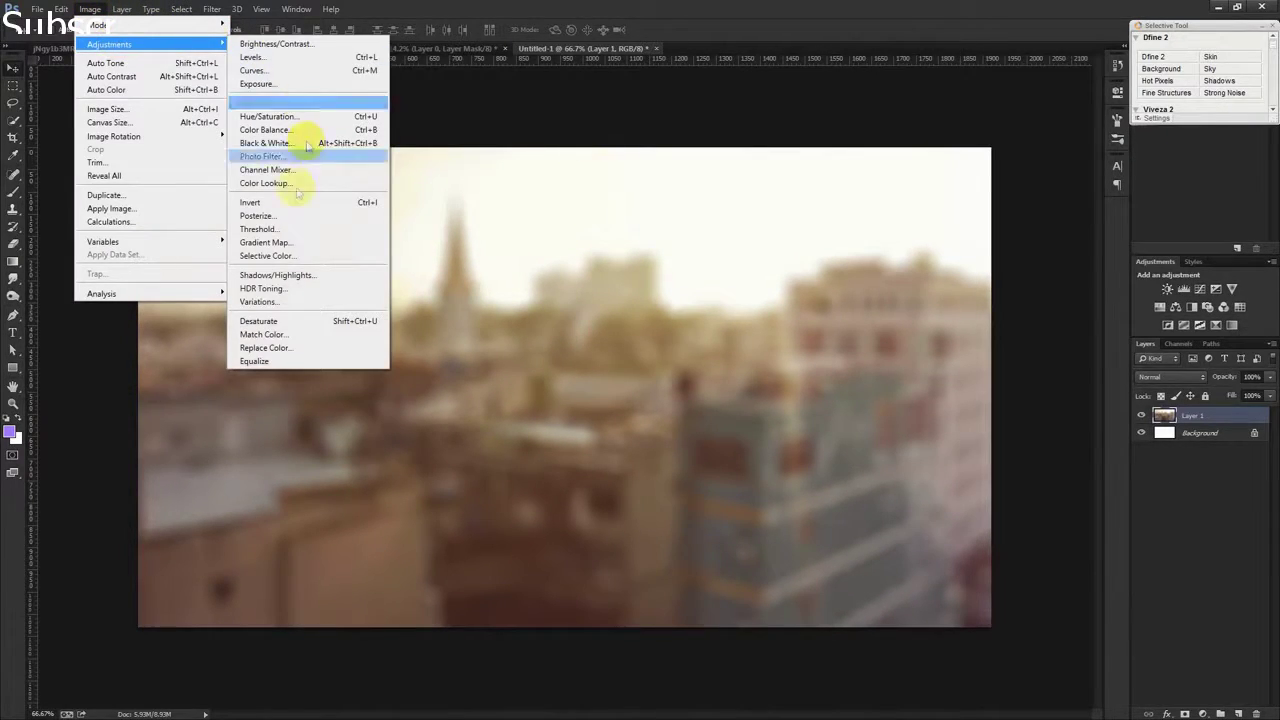
pyautogui.click(276, 275)
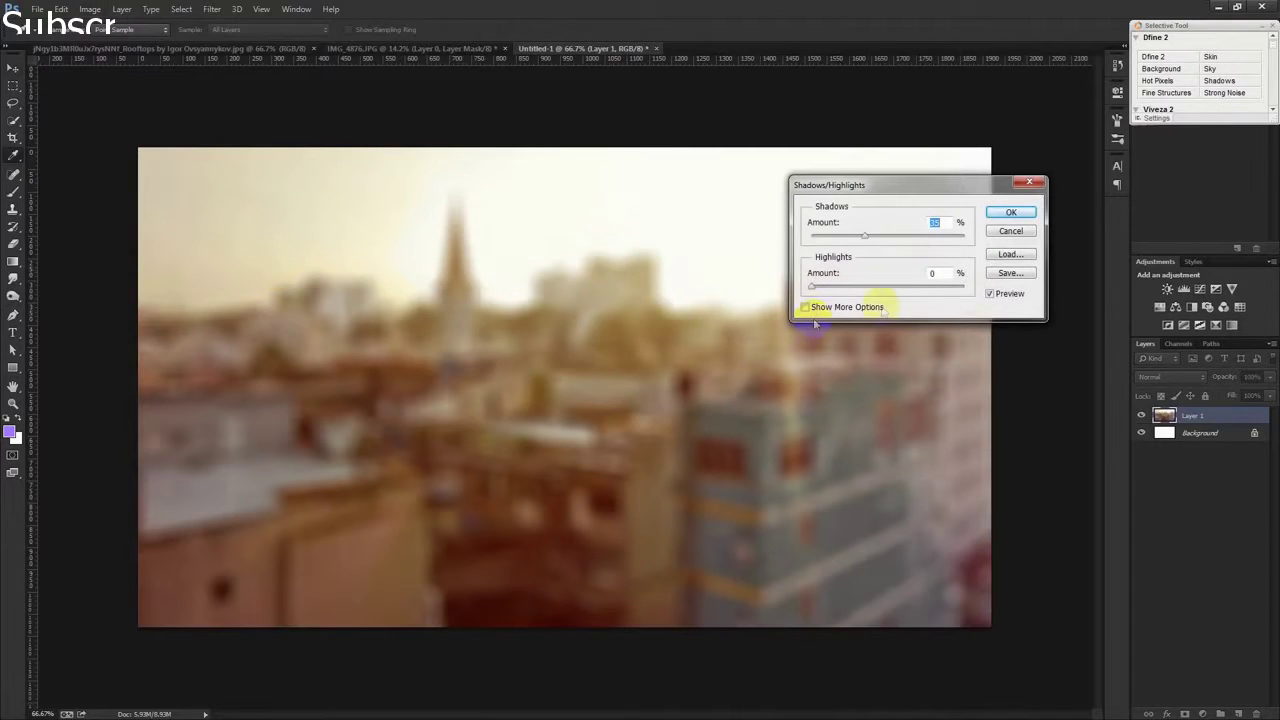
pyautogui.click(991, 294)
pyautogui.click(991, 294)
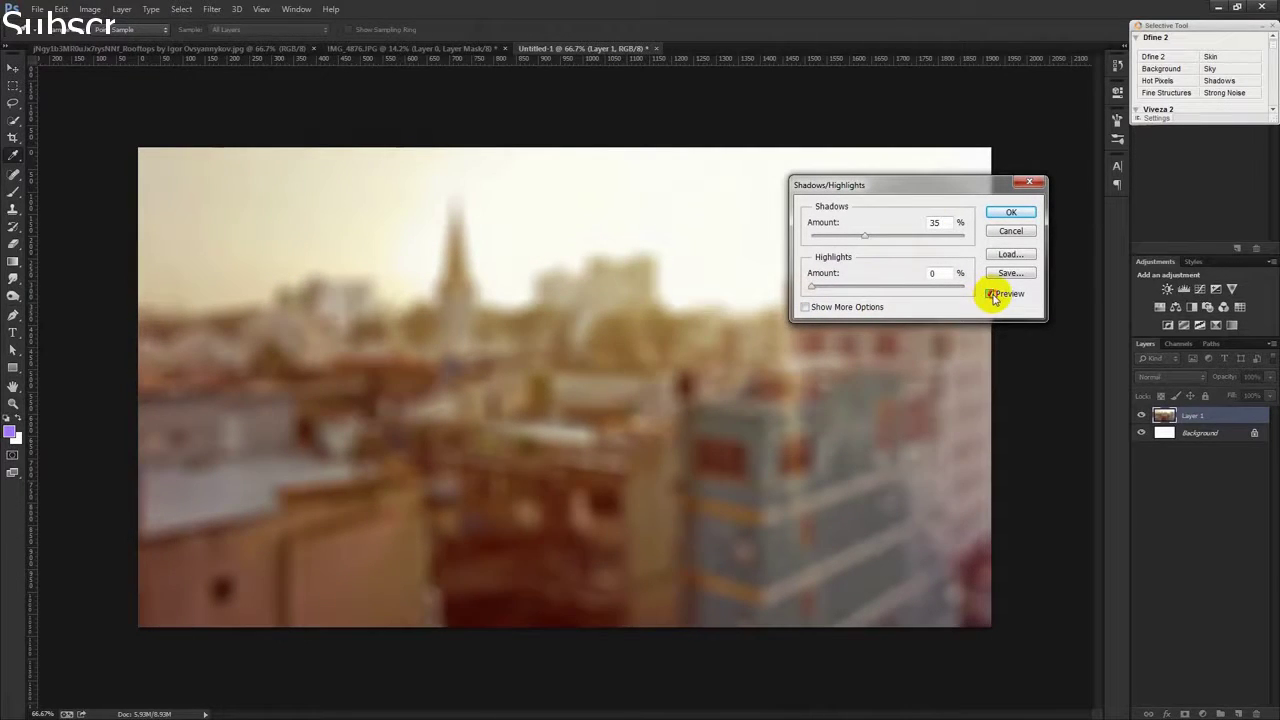
pyautogui.click(991, 294)
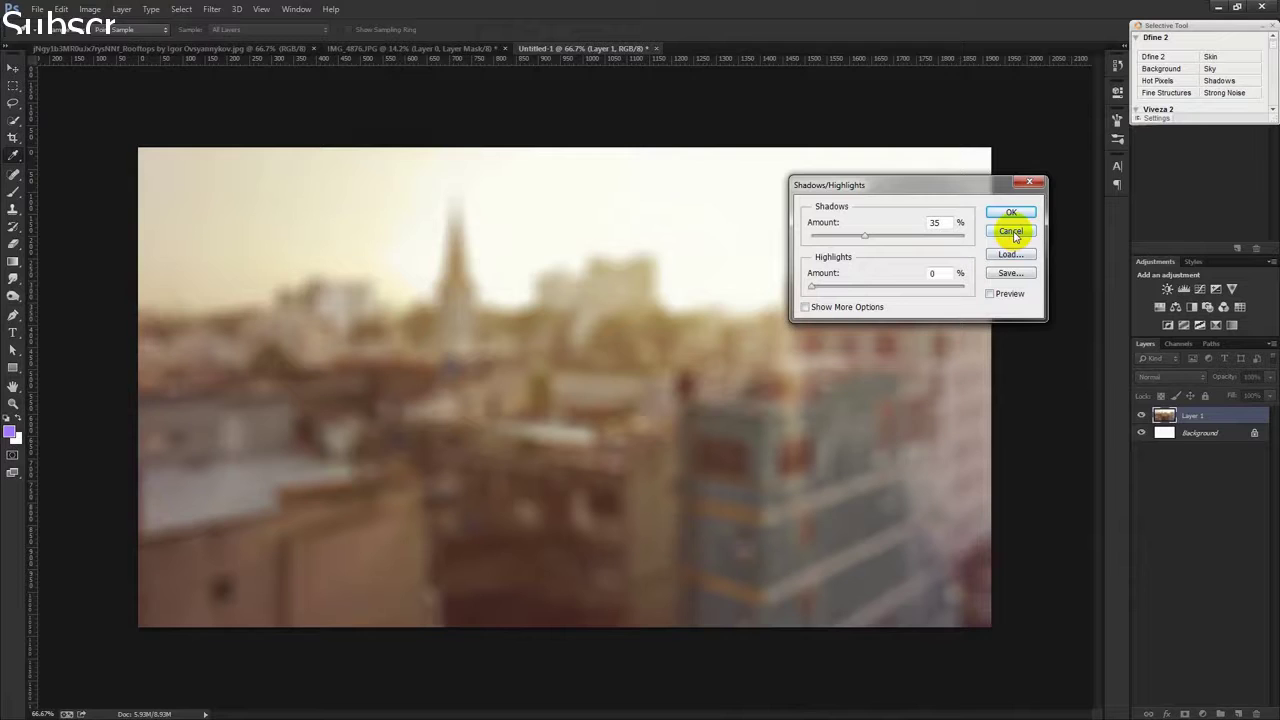
pyautogui.click(991, 295)
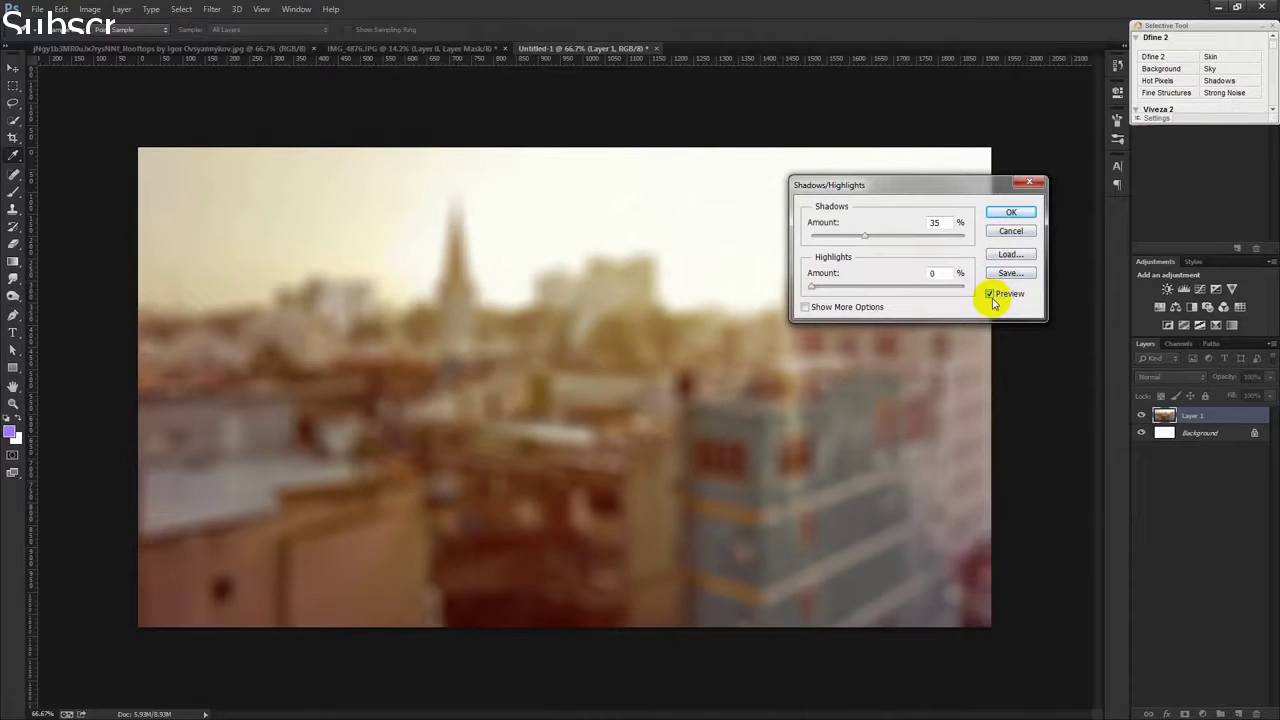
pyautogui.click(1010, 215)
# Bring the man from IMG_4876 into Untitled-1 and convert Layer 2 to a Smart Object
pyautogui.press('v')
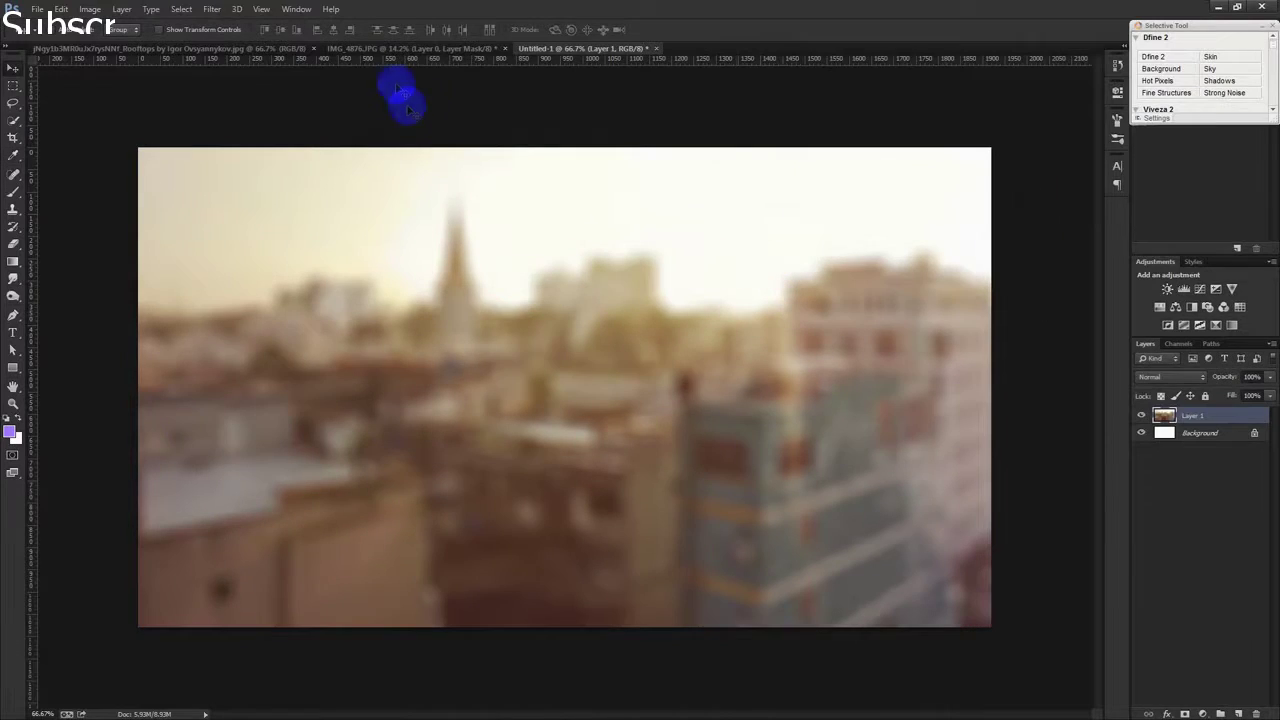
pyautogui.click(387, 50)
pyautogui.moveTo(540, 255)
pyautogui.mouseDown()
pyautogui.moveTo(535, 50)
pyautogui.moveTo(585, 175)
pyautogui.mouseUp()
pyautogui.moveTo(1225, 415); pyautogui.dragTo(1224, 450)
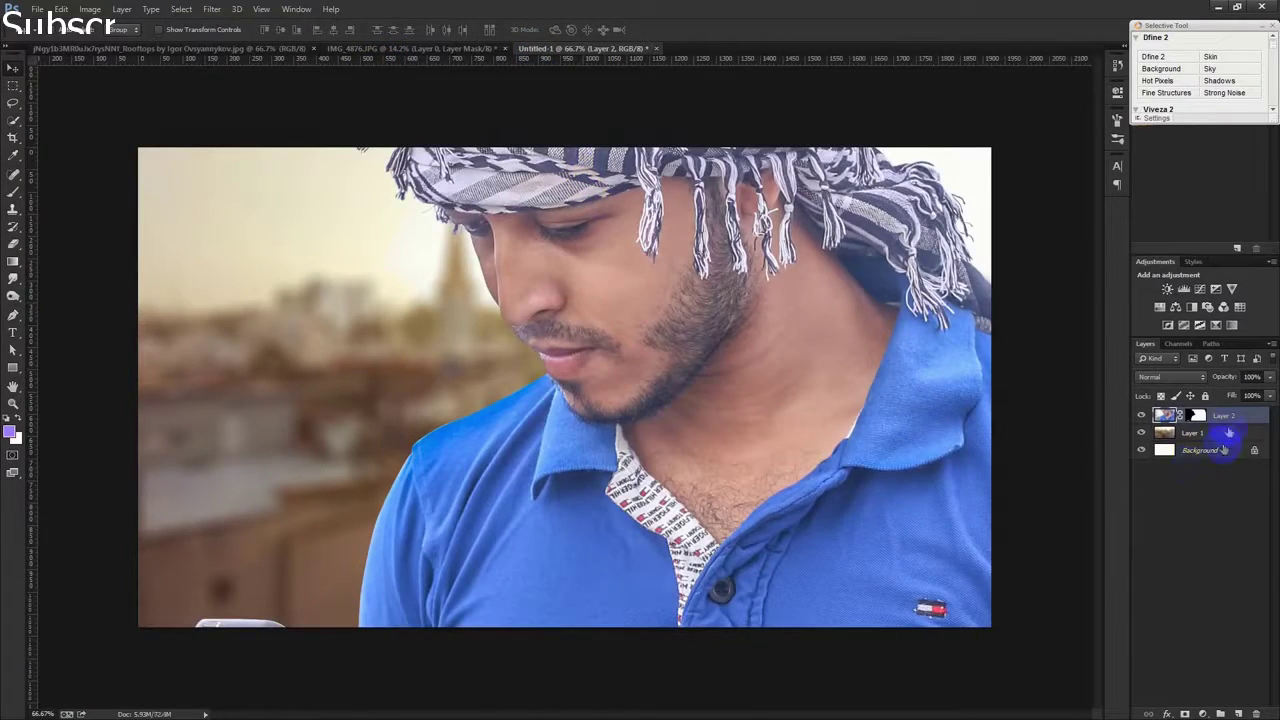
pyautogui.rightClick(1220, 415)
pyautogui.click(1093, 267)
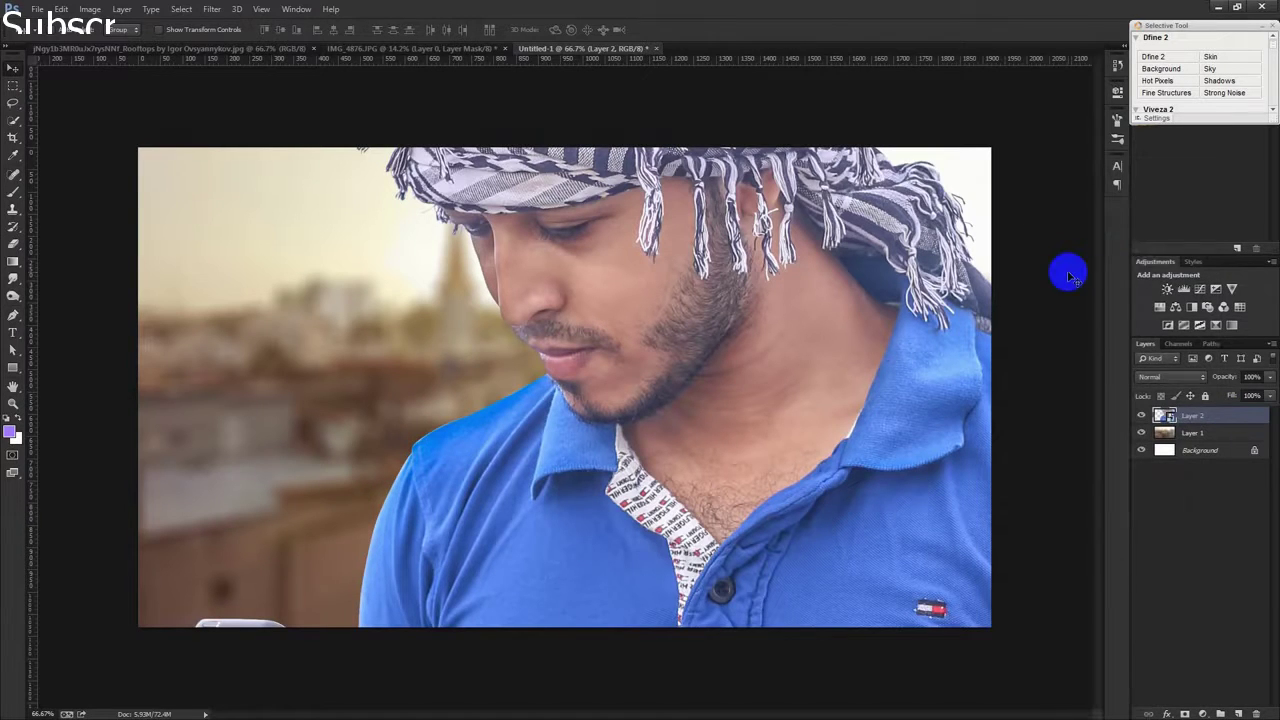
# Scale the man to 23%, tilt him about -3.5°, and place him centred on the rooftops
pyautogui.hotkey('ctrl', 't')
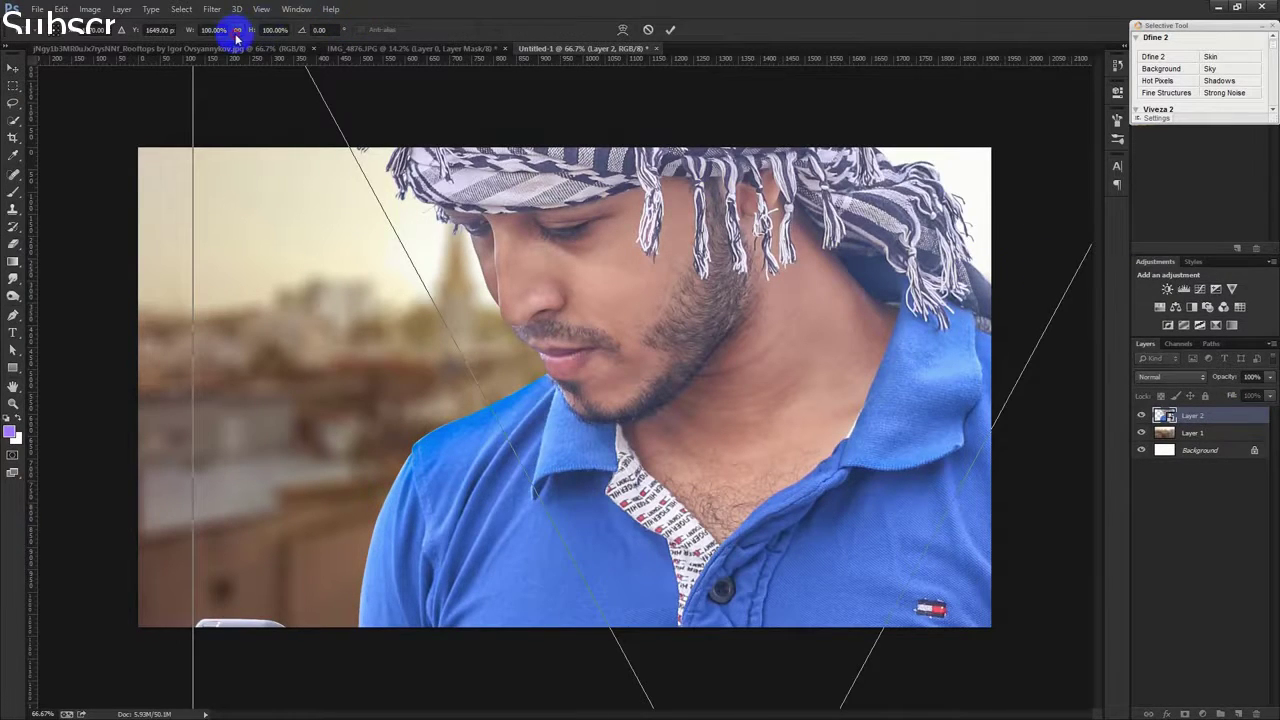
pyautogui.moveTo(191, 30)
pyautogui.mouseDown()
pyautogui.moveTo(160, 43)
pyautogui.moveTo(137, 77)
pyautogui.mouseUp()
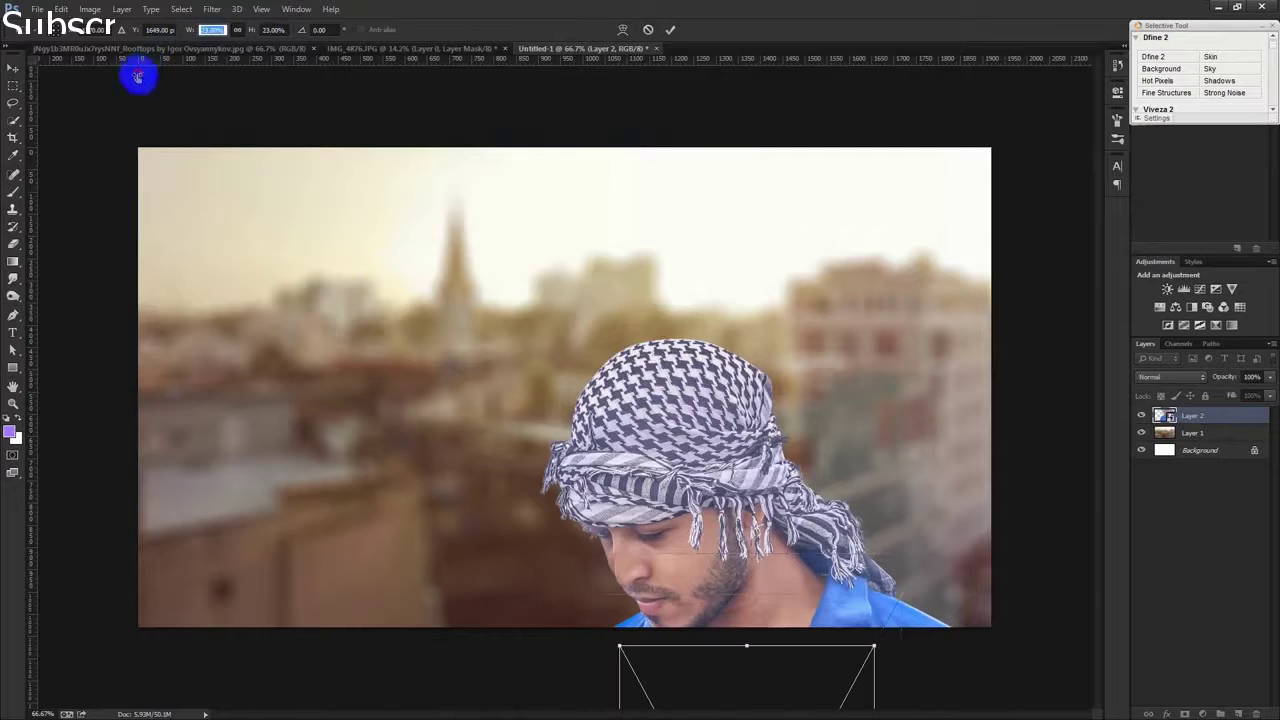
pyautogui.moveTo(731, 666); pyautogui.dragTo(559, 182)
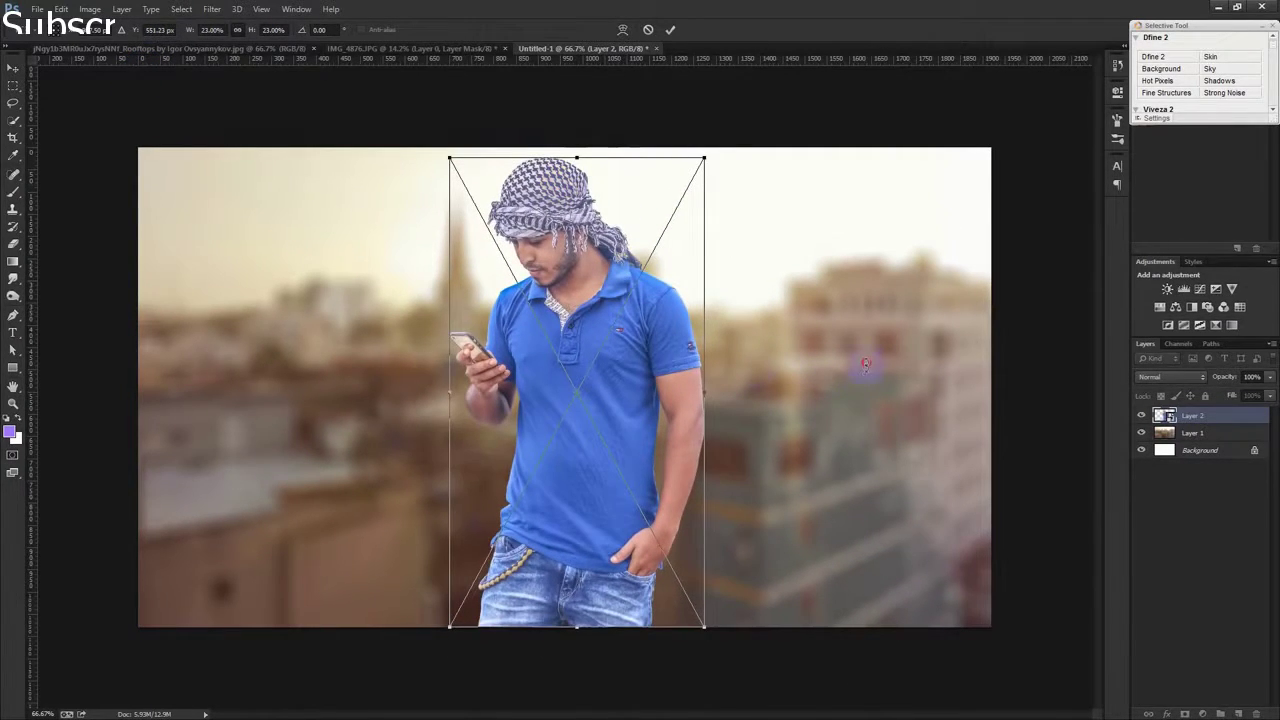
pyautogui.moveTo(866, 368); pyautogui.dragTo(864, 354)
pyautogui.moveTo(636, 366); pyautogui.dragTo(627, 379)
pyautogui.moveTo(800, 391); pyautogui.dragTo(801, 387)
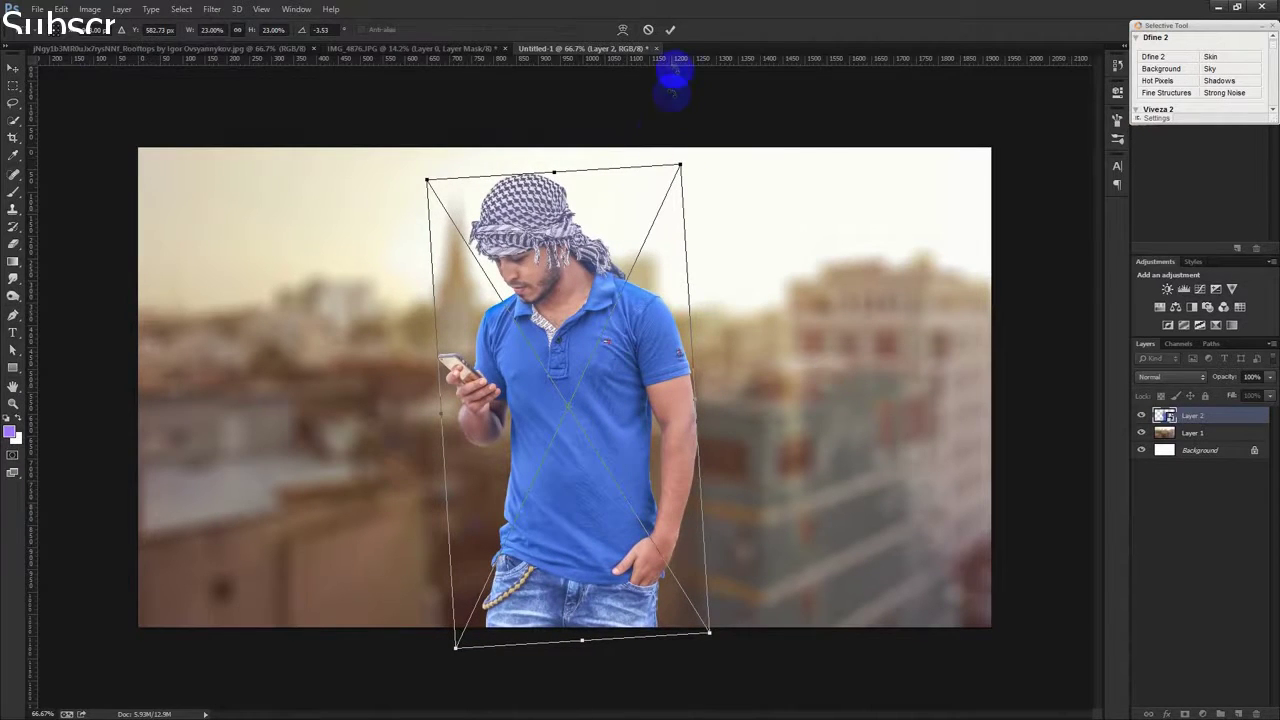
pyautogui.click(670, 29)
pyautogui.moveTo(607, 285); pyautogui.dragTo(593, 285)
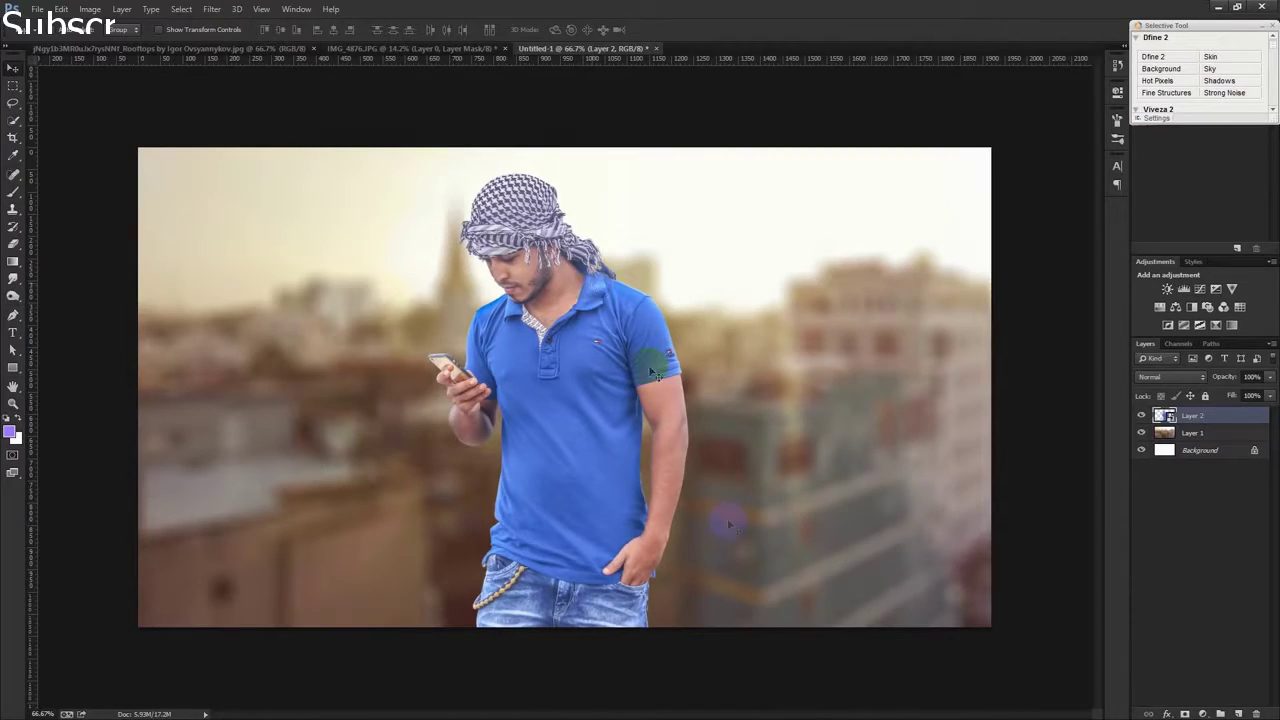
# Rasterize the man's smart-object Layer 2 into a plain pixel layer
pyautogui.scroll(2, 672, 497)
pyautogui.scroll(2, 665, 500)
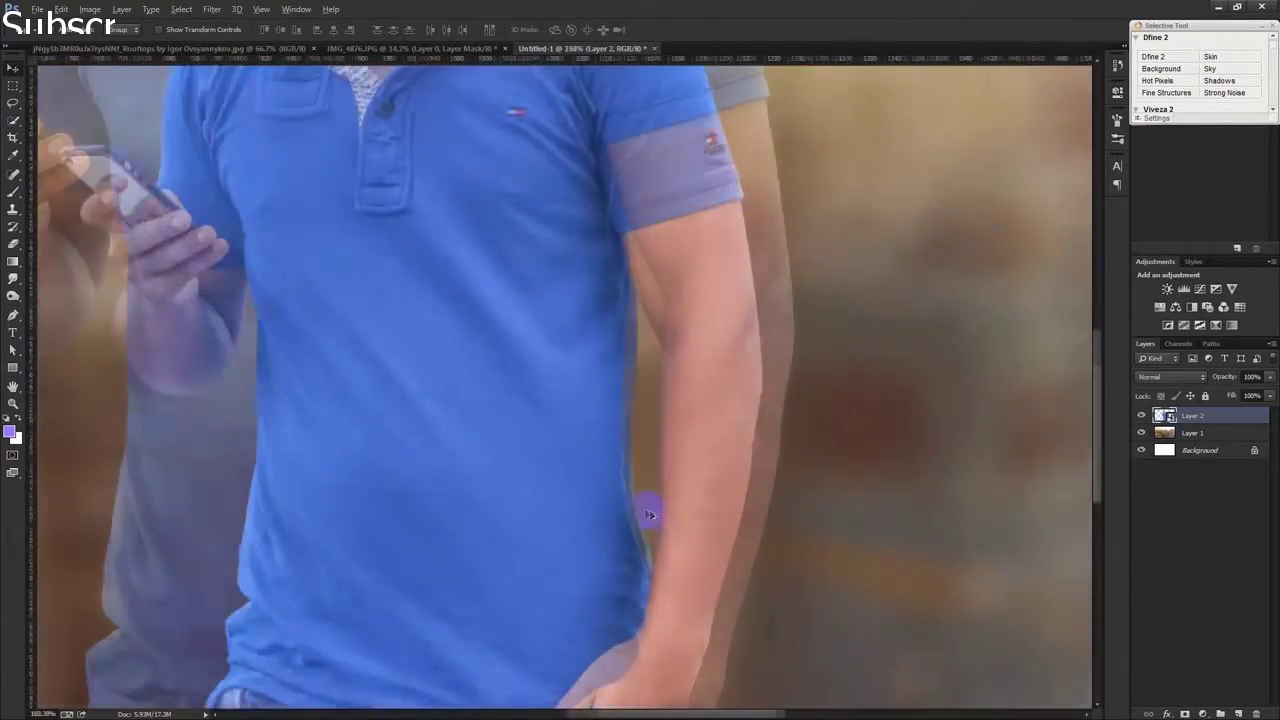
pyautogui.scroll(2, 650, 508)
pyautogui.scroll(1, 645, 511)
pyautogui.scroll(-3, 645, 511)
pyautogui.scroll(-2, 645, 511)
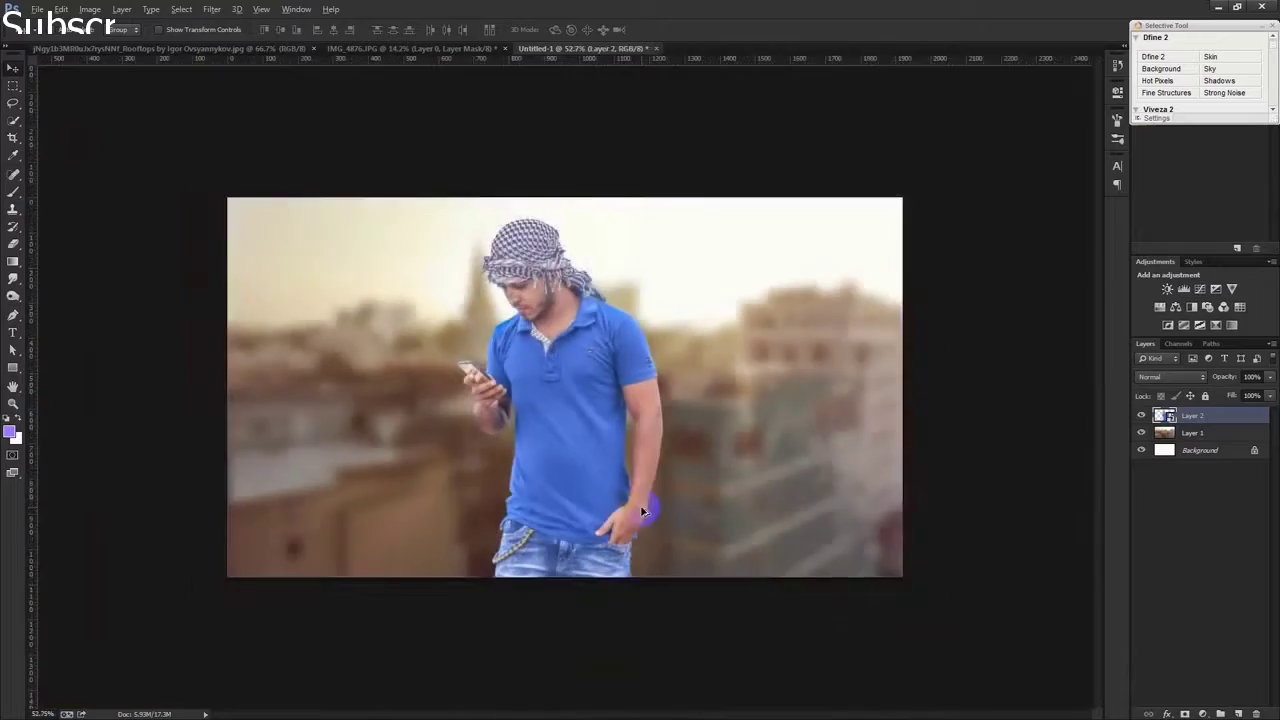
pyautogui.scroll(1, 643, 511)
pyautogui.scroll(-1, 643, 511)
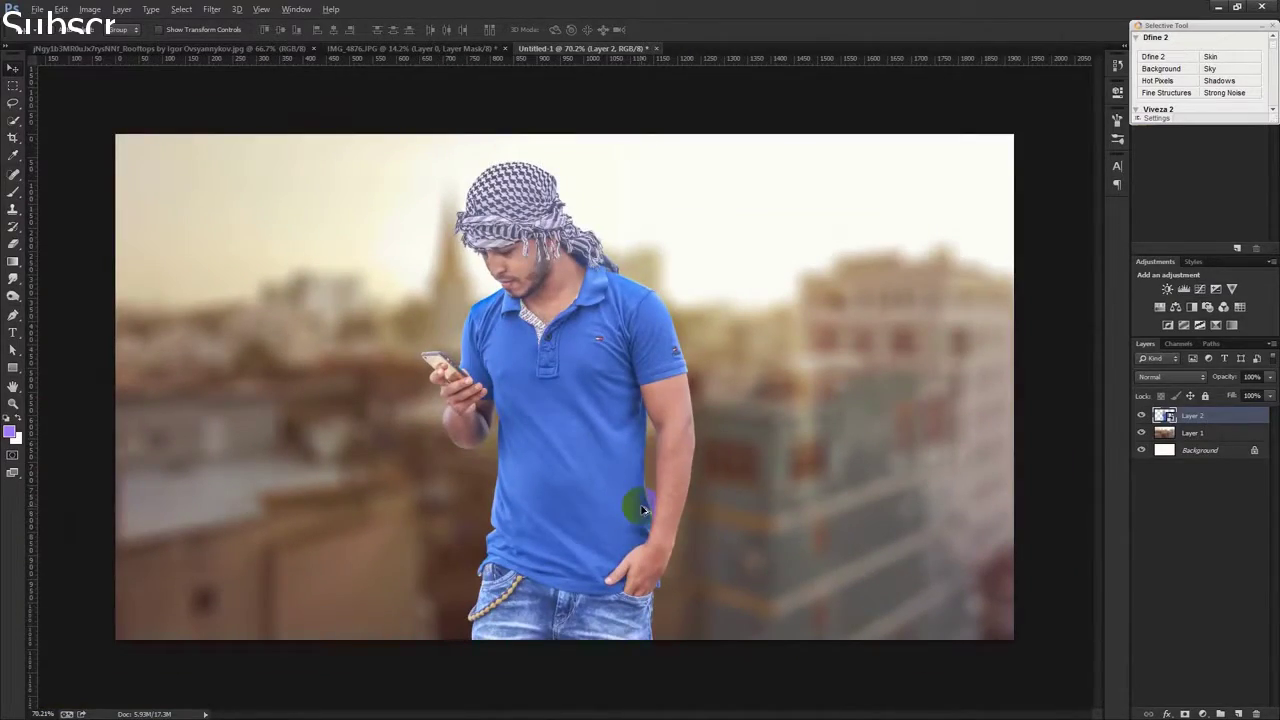
pyautogui.scroll(2, 643, 511)
pyautogui.scroll(3, 645, 511)
pyautogui.scroll(4, 650, 512)
pyautogui.scroll(-1, 660, 513)
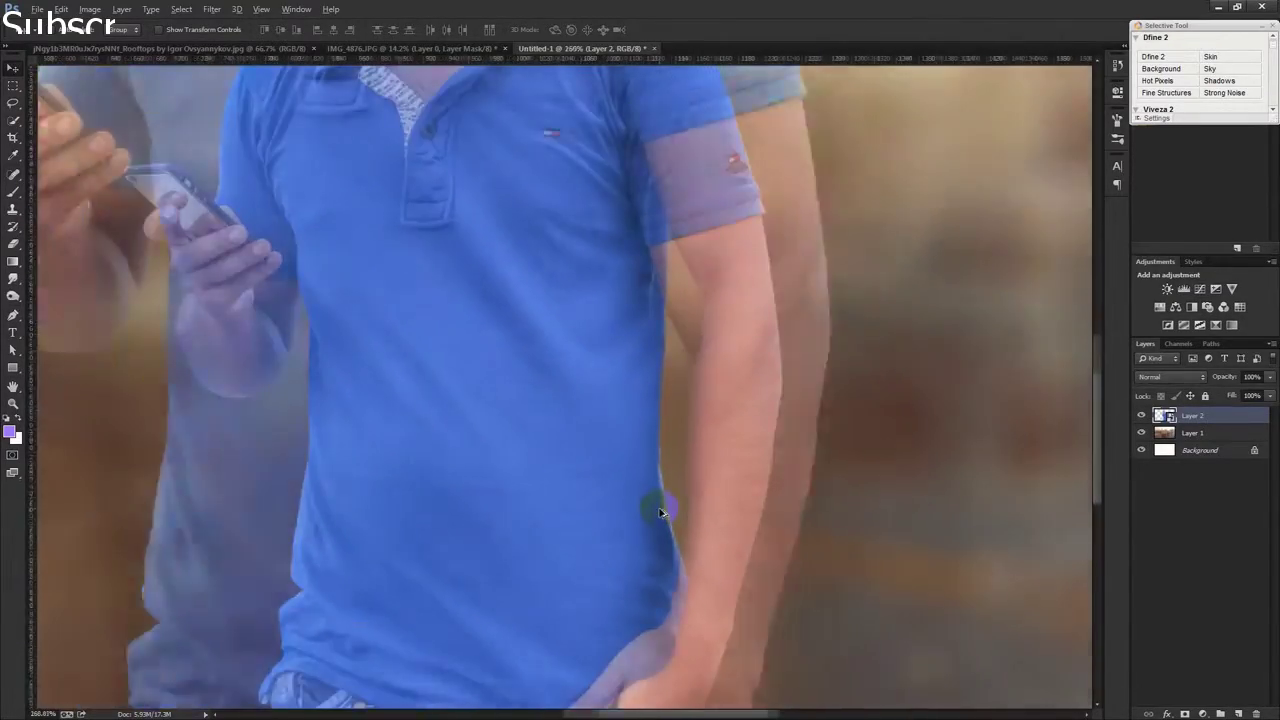
pyautogui.scroll(-3, 660, 513)
pyautogui.scroll(-1, 660, 513)
pyautogui.scroll(-1, 660, 513)
pyautogui.scroll(-1, 660, 513)
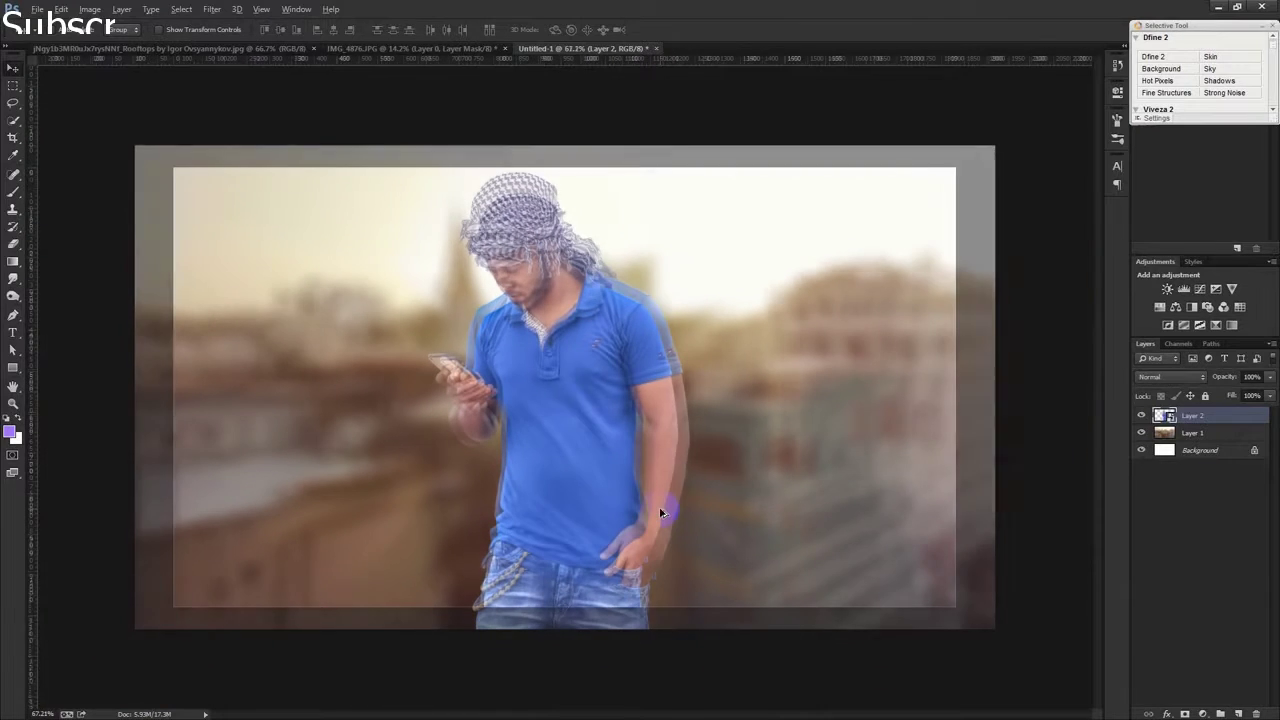
pyautogui.rightClick(1201, 415)
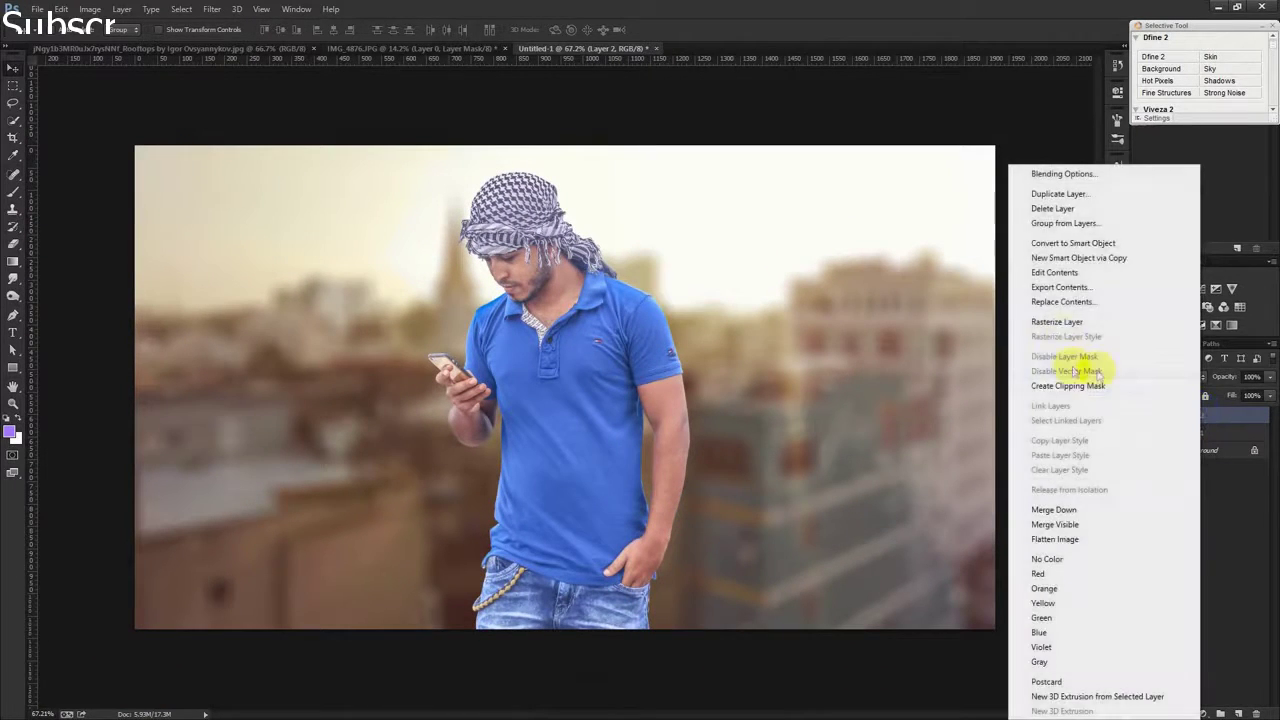
pyautogui.click(1057, 321)
pyautogui.click(90, 9)
pyautogui.moveTo(109, 44)
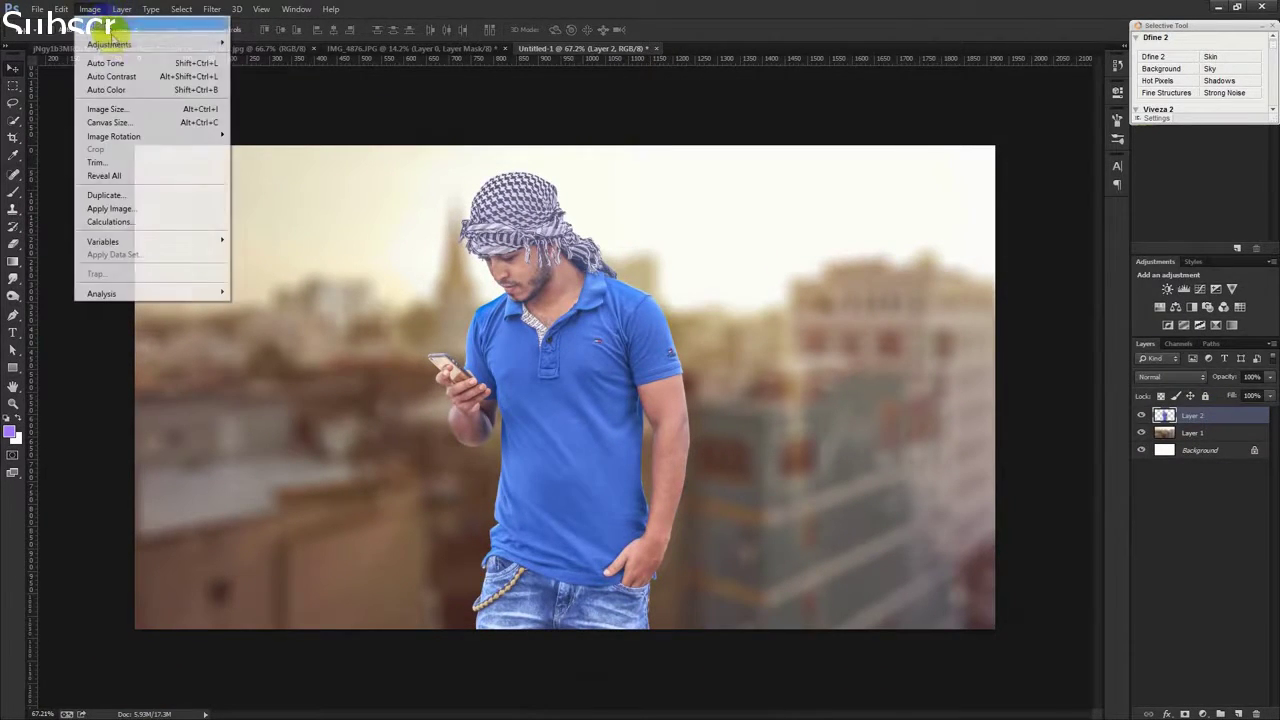
# Apply a midtone Color Balance of +16, +4, -27 to the man's layer
pyautogui.click(300, 130)
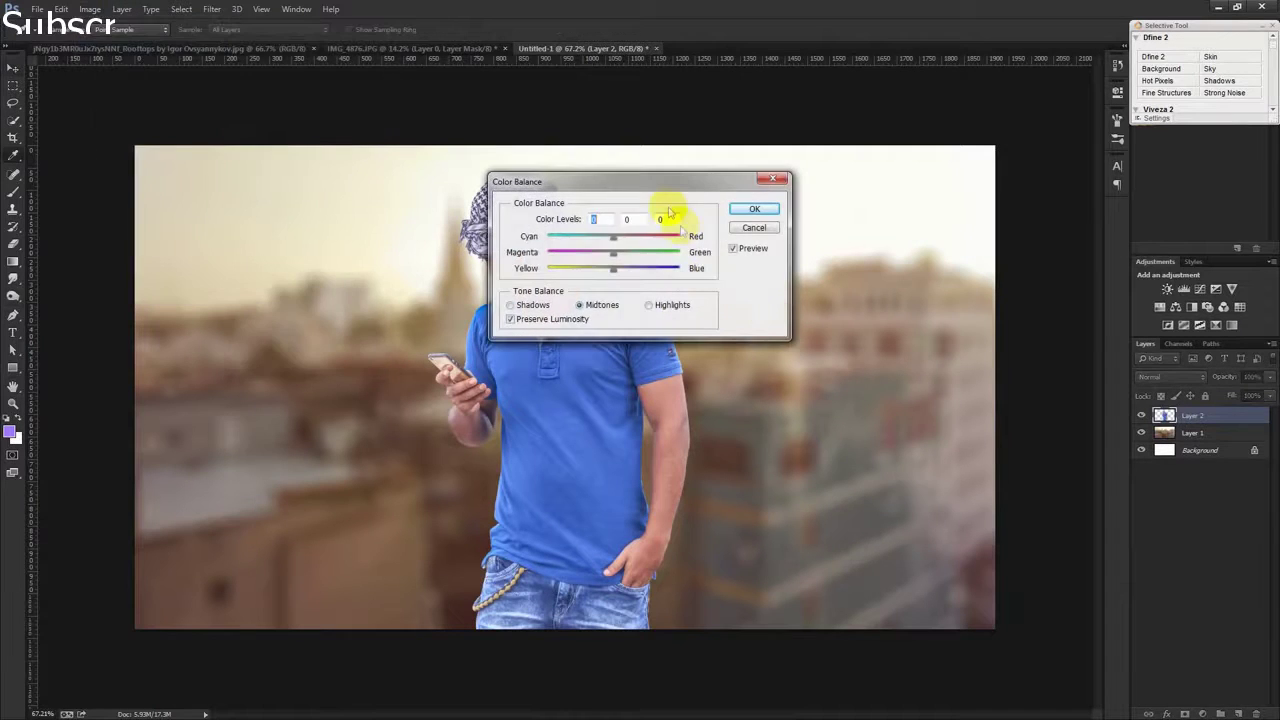
pyautogui.moveTo(651, 178); pyautogui.dragTo(1041, 200)
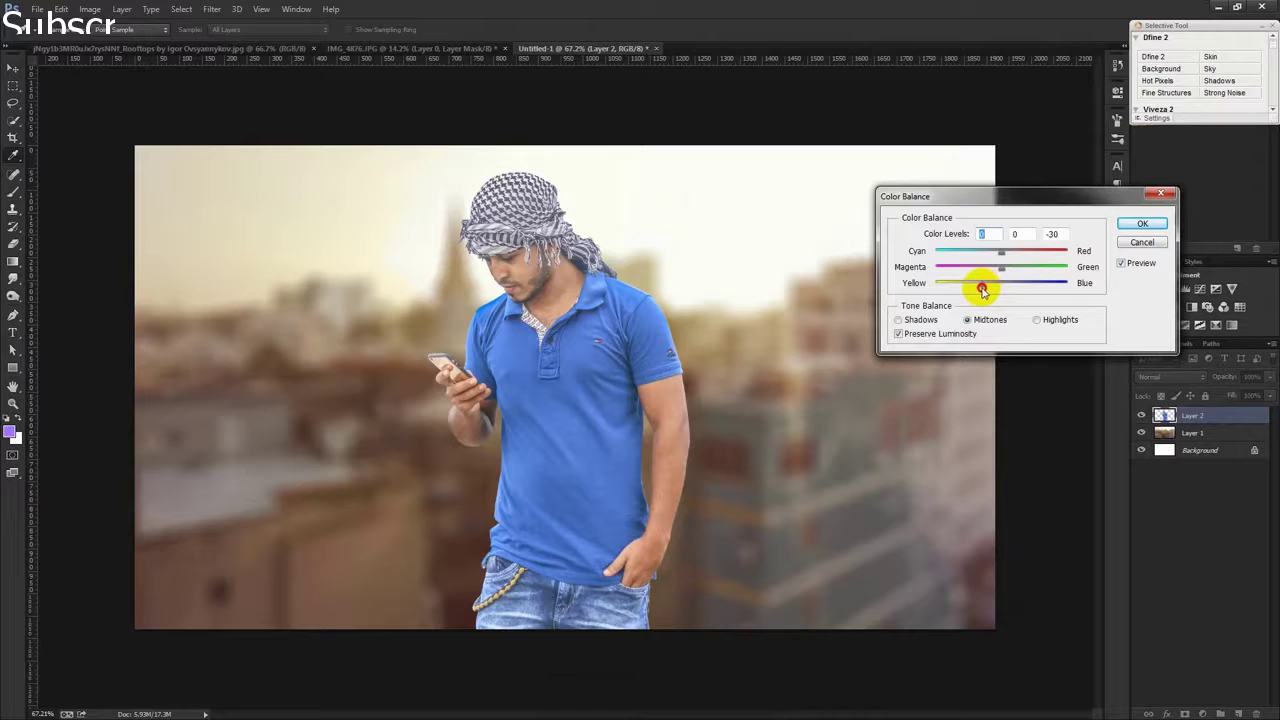
pyautogui.moveTo(985, 289); pyautogui.dragTo(984, 286)
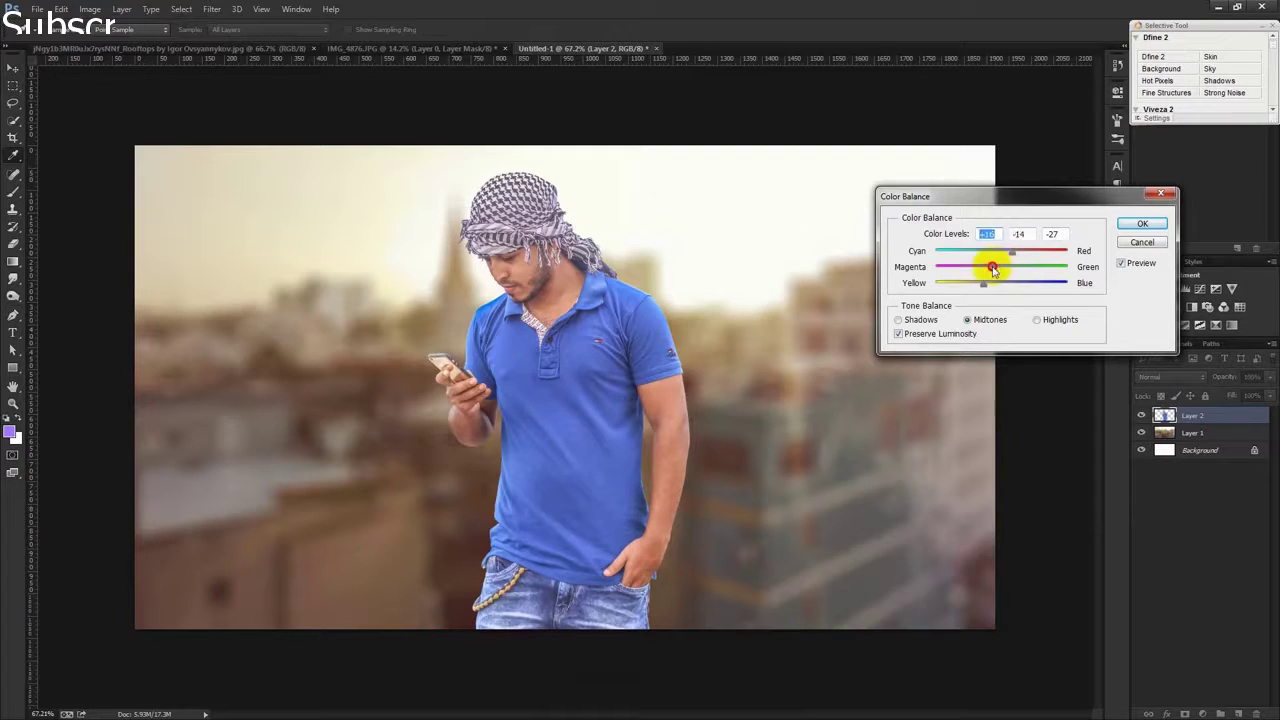
pyautogui.moveTo(1005, 266); pyautogui.dragTo(1004, 266)
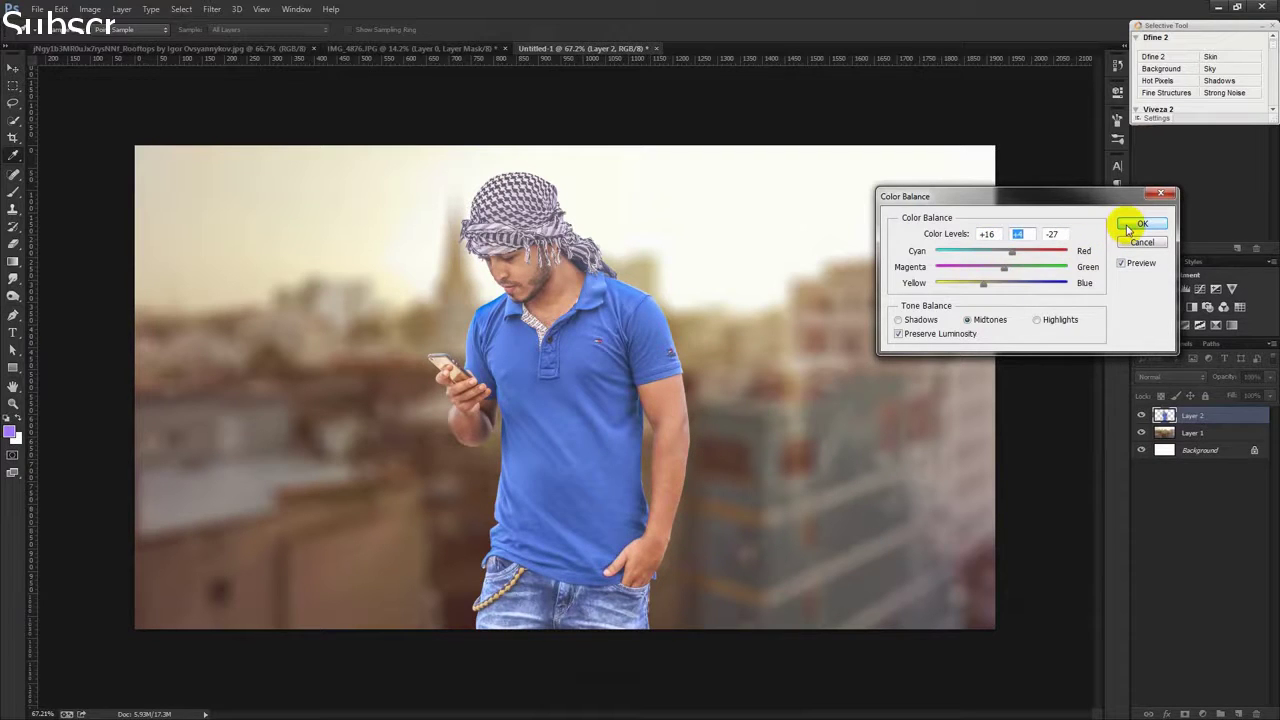
pyautogui.click(1128, 228)
pyautogui.press('v')
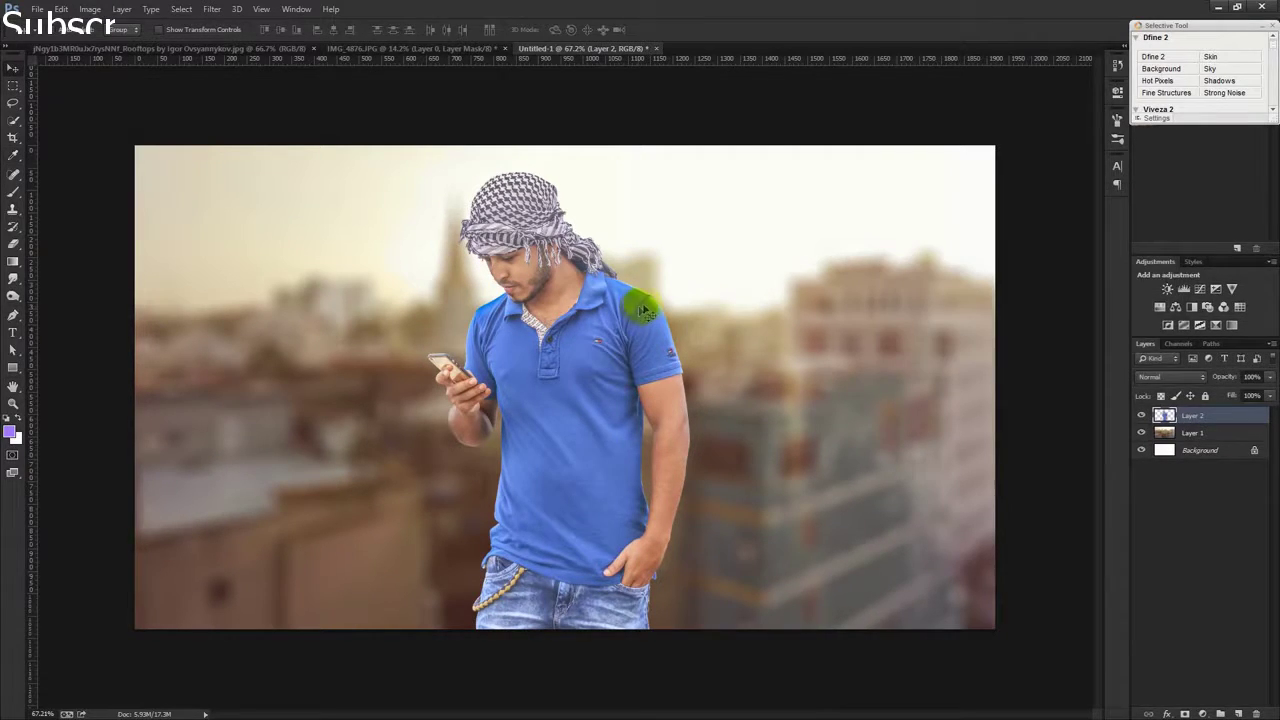
# Apply an additional Gaussian Blur to the rooftop background Layer 1
pyautogui.click(1193, 434)
pyautogui.click(212, 9)
pyautogui.moveTo(240, 162)
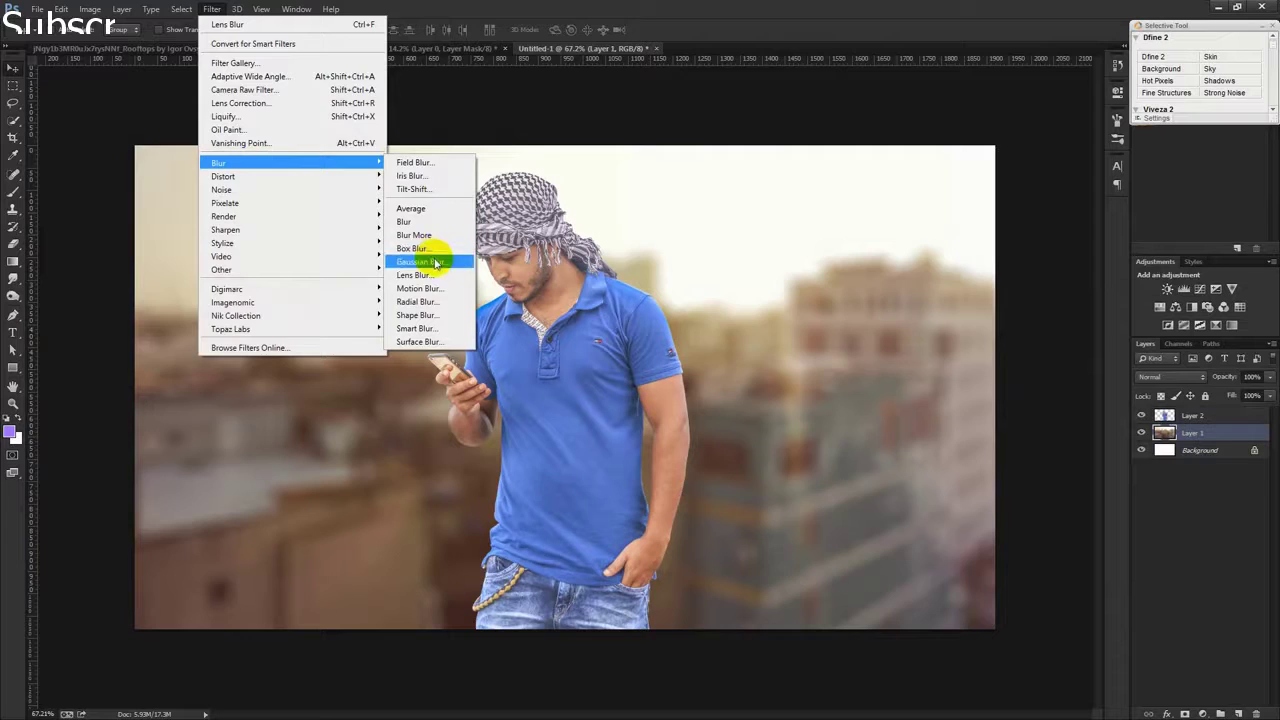
pyautogui.click(443, 257)
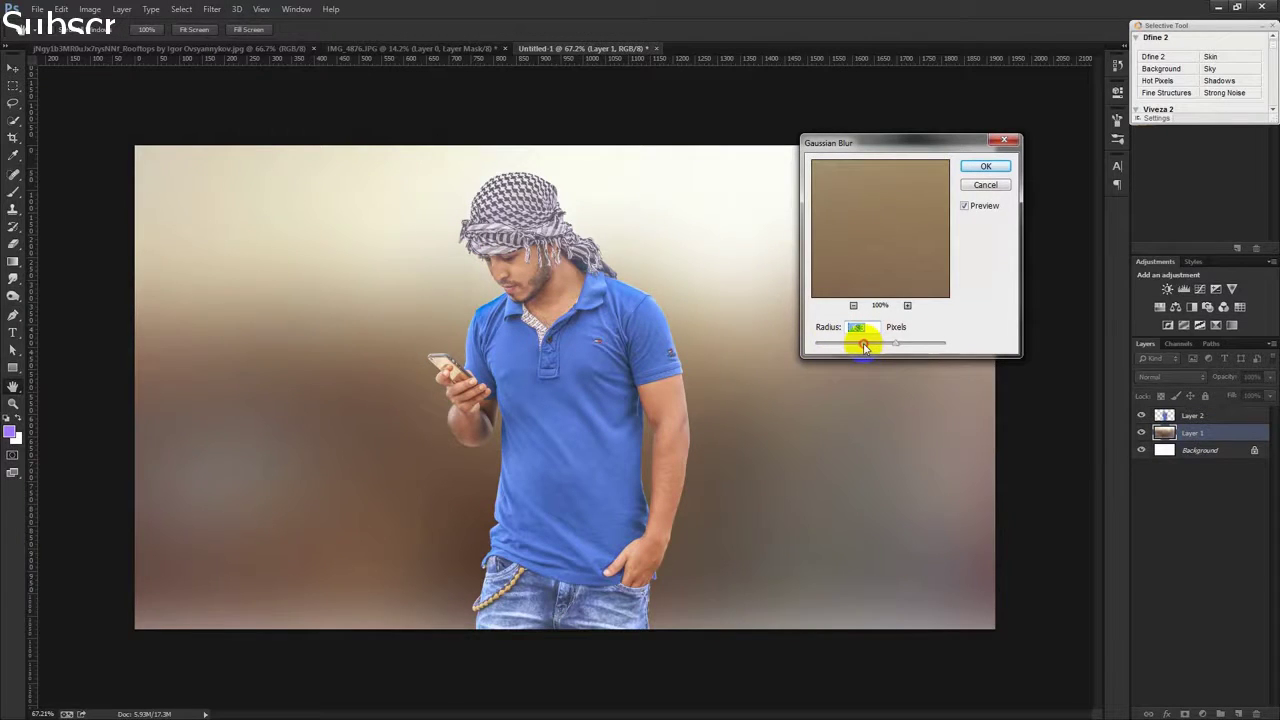
pyautogui.moveTo(864, 346); pyautogui.dragTo(866, 345)
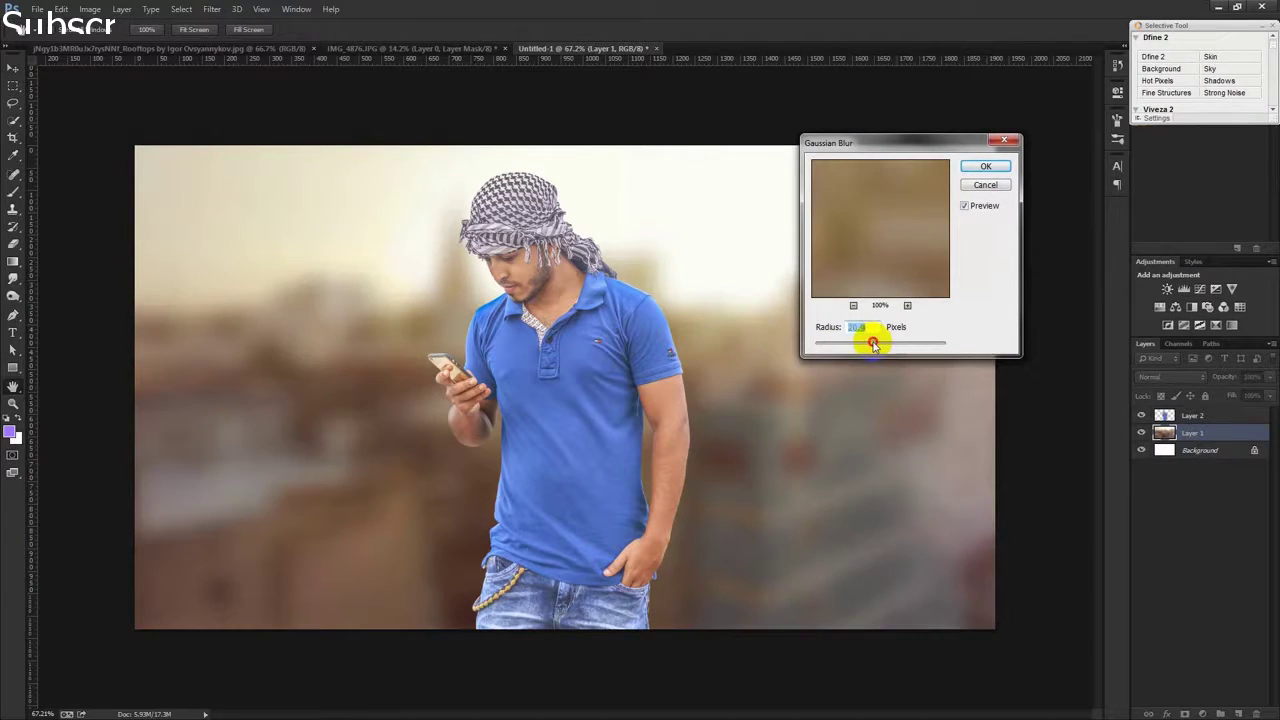
pyautogui.click(985, 166)
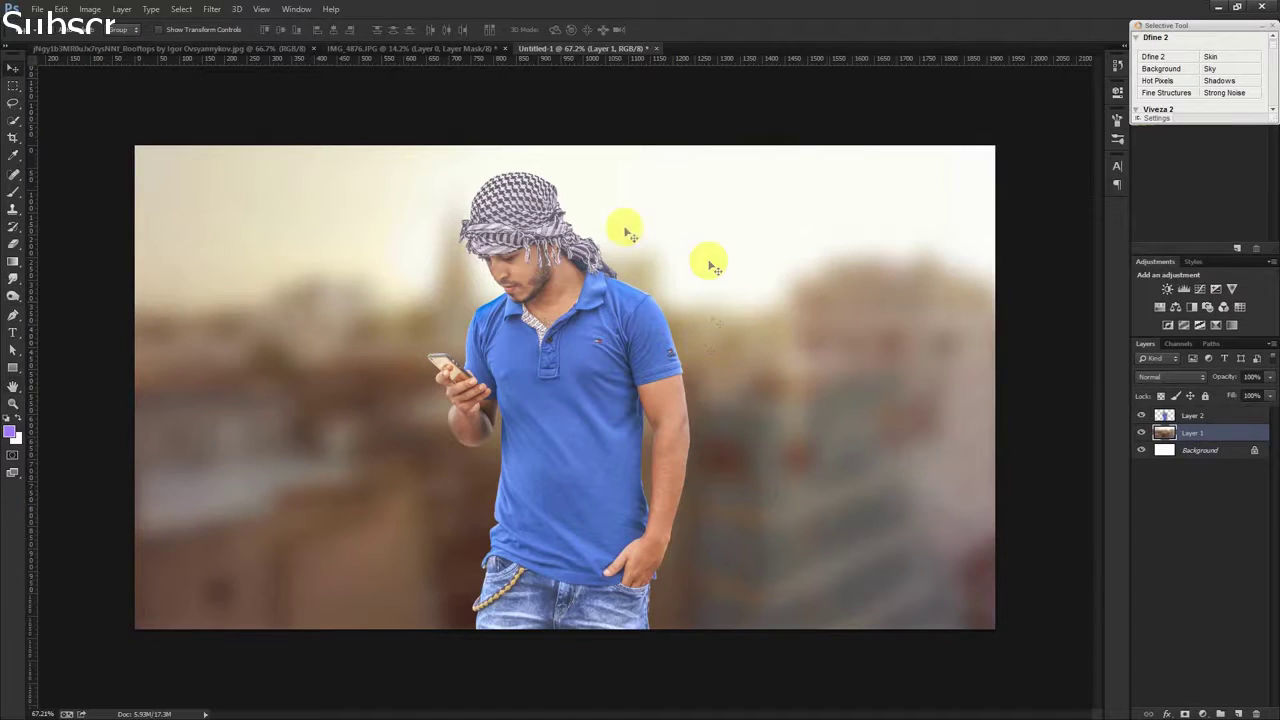
# Free Transform the background, trying a horizontal flip, and shift it behind the man
pyautogui.moveTo(610, 368); pyautogui.dragTo(657, 383)
pyautogui.hotkey('ctrl', 'z')
pyautogui.hotkey('ctrl', 't')
pyautogui.rightClick(784, 362)
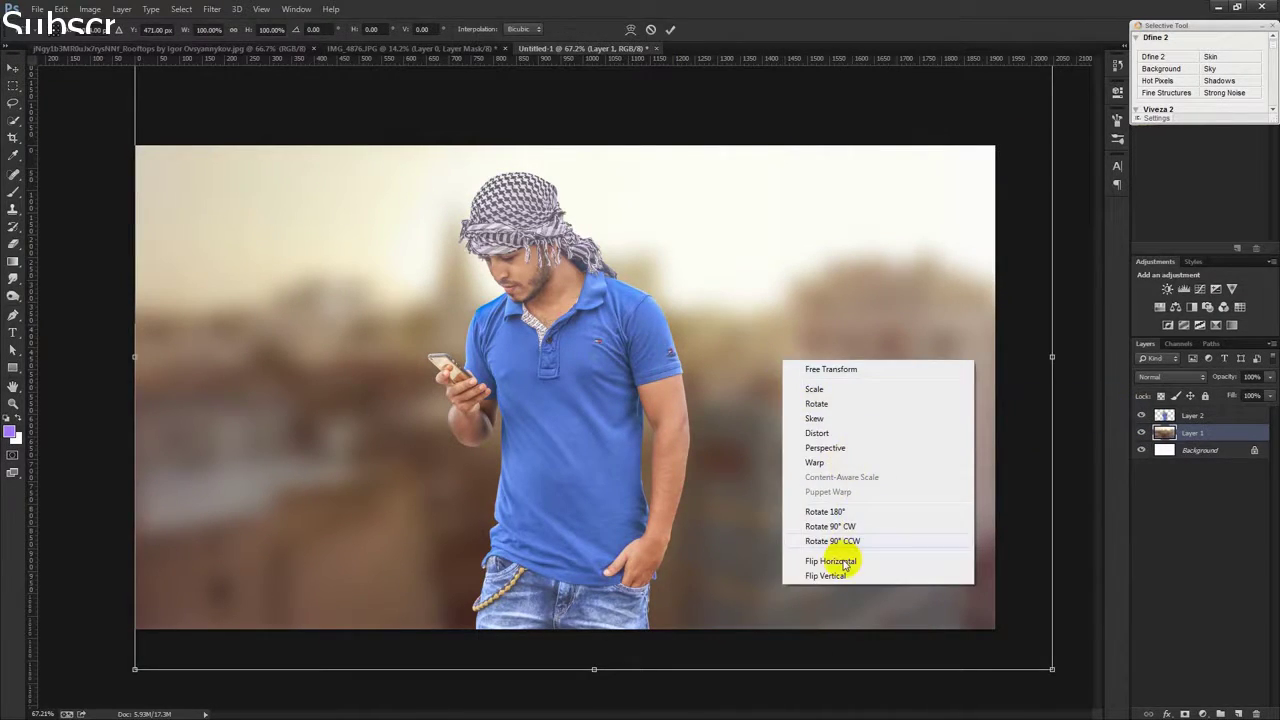
pyautogui.click(843, 563)
pyautogui.moveTo(808, 463)
pyautogui.mouseDown()
pyautogui.moveTo(786, 477)
pyautogui.moveTo(808, 565)
pyautogui.moveTo(812, 530)
pyautogui.mouseUp()
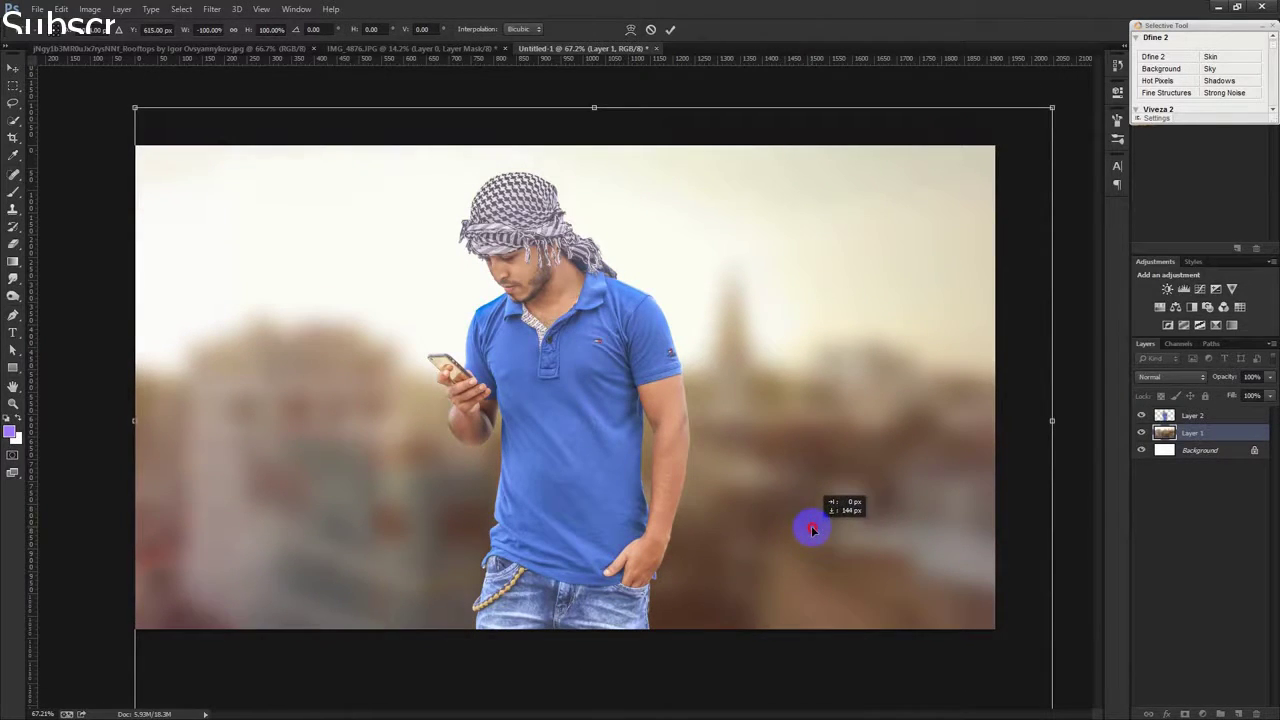
pyautogui.rightClick(765, 455)
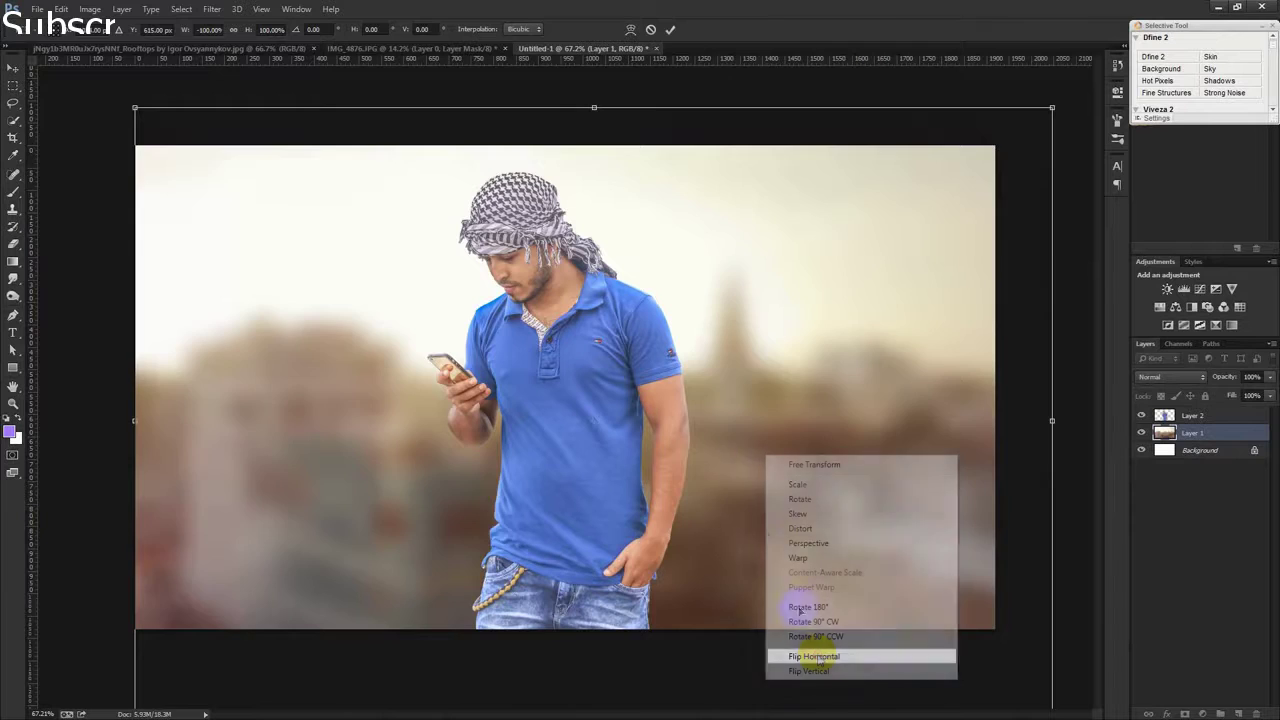
pyautogui.click(818, 657)
pyautogui.moveTo(757, 509)
pyautogui.mouseDown()
pyautogui.moveTo(701, 484)
pyautogui.moveTo(764, 484)
pyautogui.mouseUp()
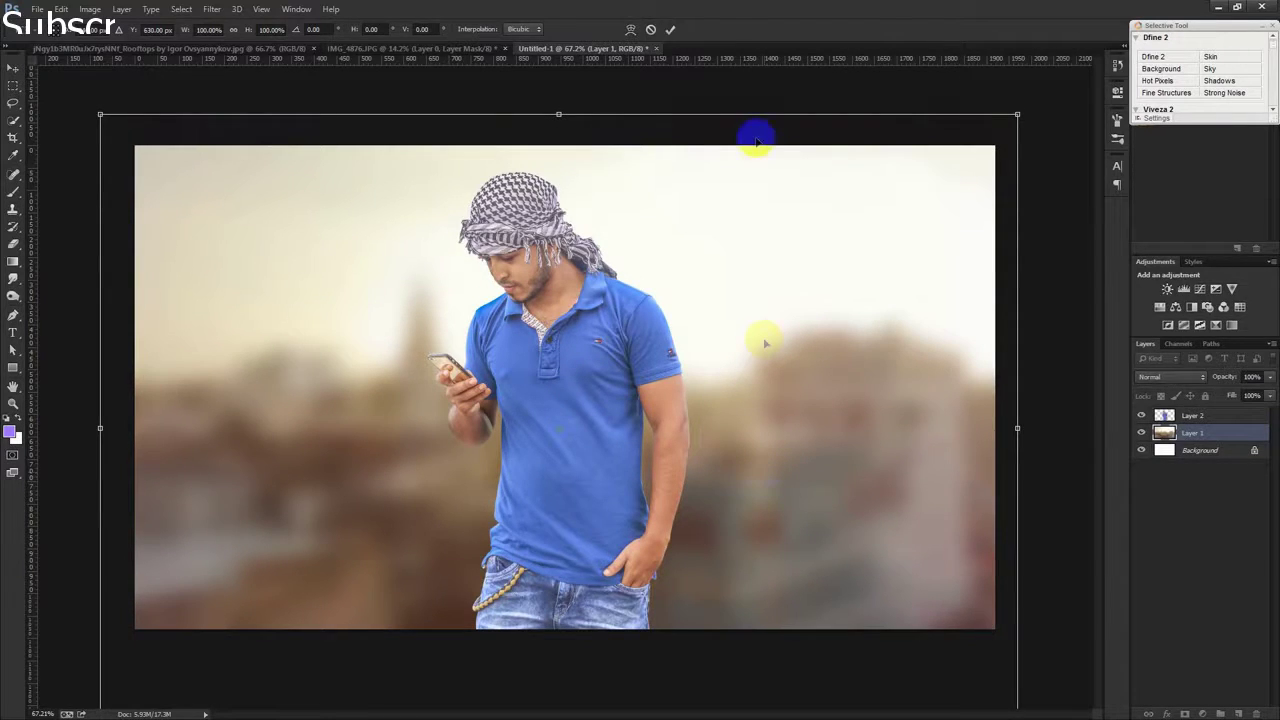
pyautogui.click(670, 29)
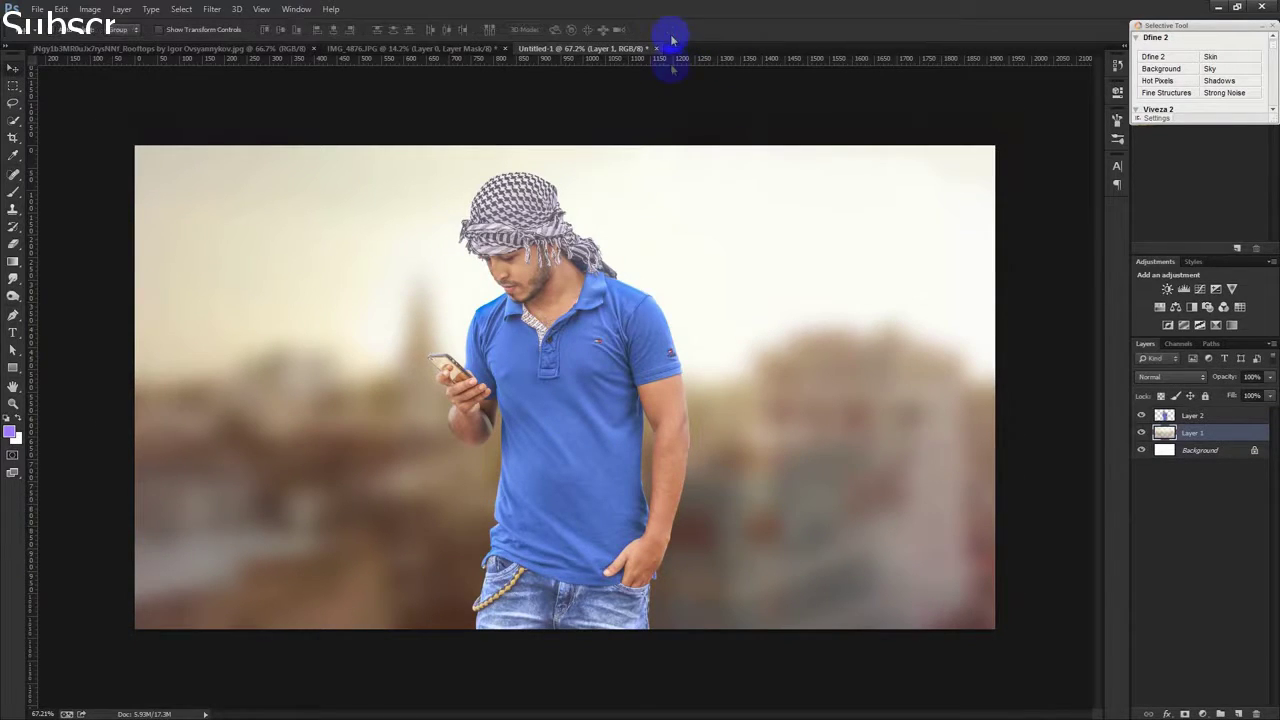
# Lift the man's Layer 2 shadows with a 35% Shadows/Highlights adjustment
pyautogui.click(1195, 415)
pyautogui.click(89, 9)
pyautogui.moveTo(150, 44)
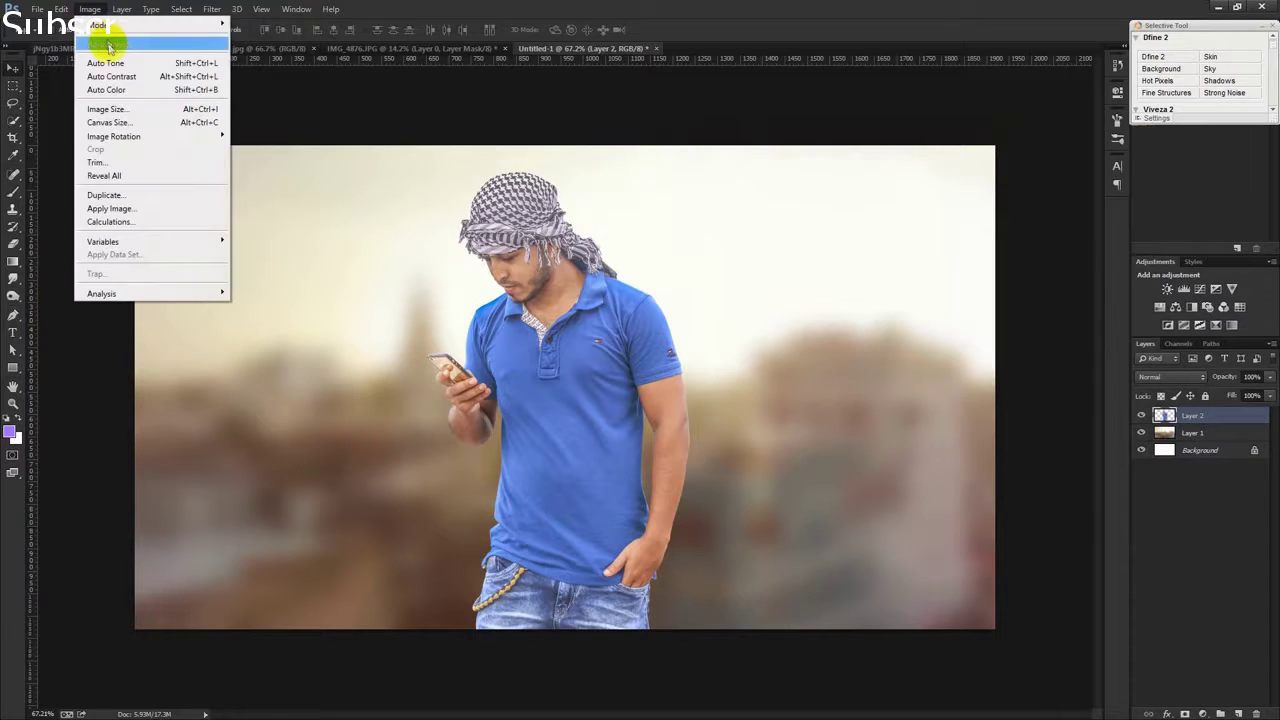
pyautogui.click(293, 280)
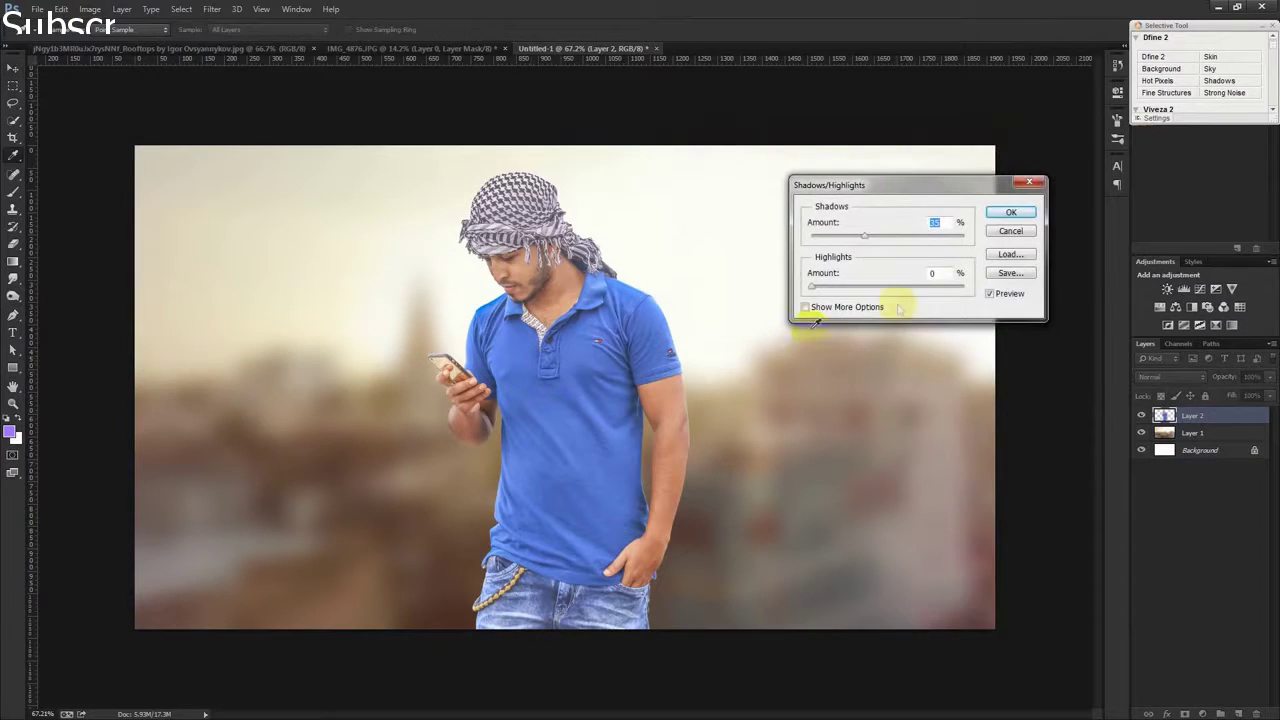
pyautogui.click(1010, 212)
pyautogui.press('v')
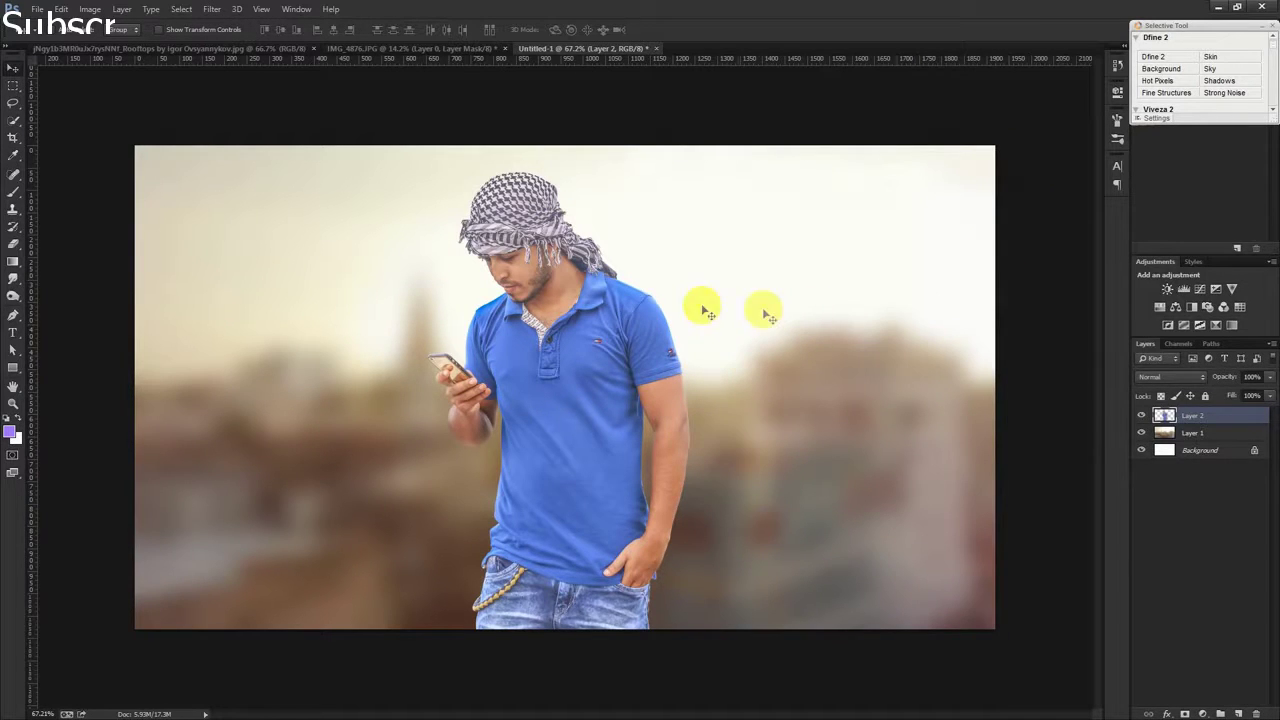
# Fill a new Layer 3 with the merged image via Apply Image and launch Portraiture
pyautogui.click(1238, 713)
pyautogui.click(88, 10)
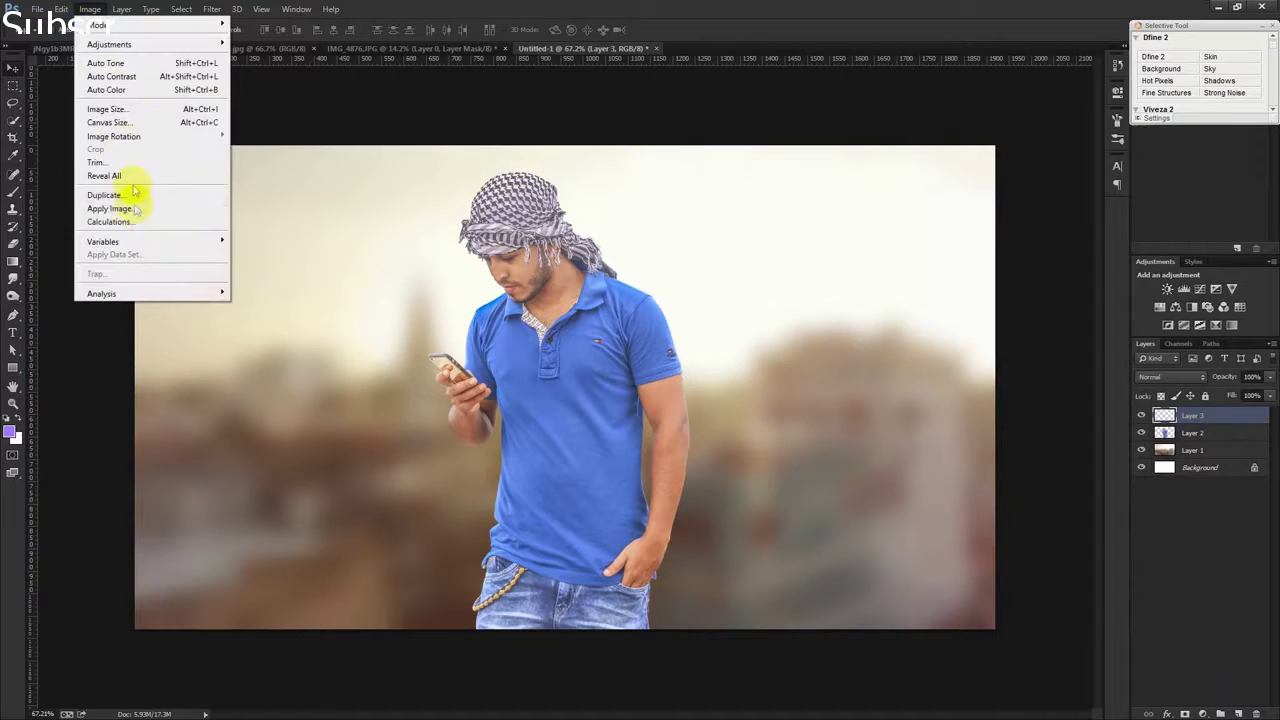
pyautogui.click(118, 208)
pyautogui.click(889, 265)
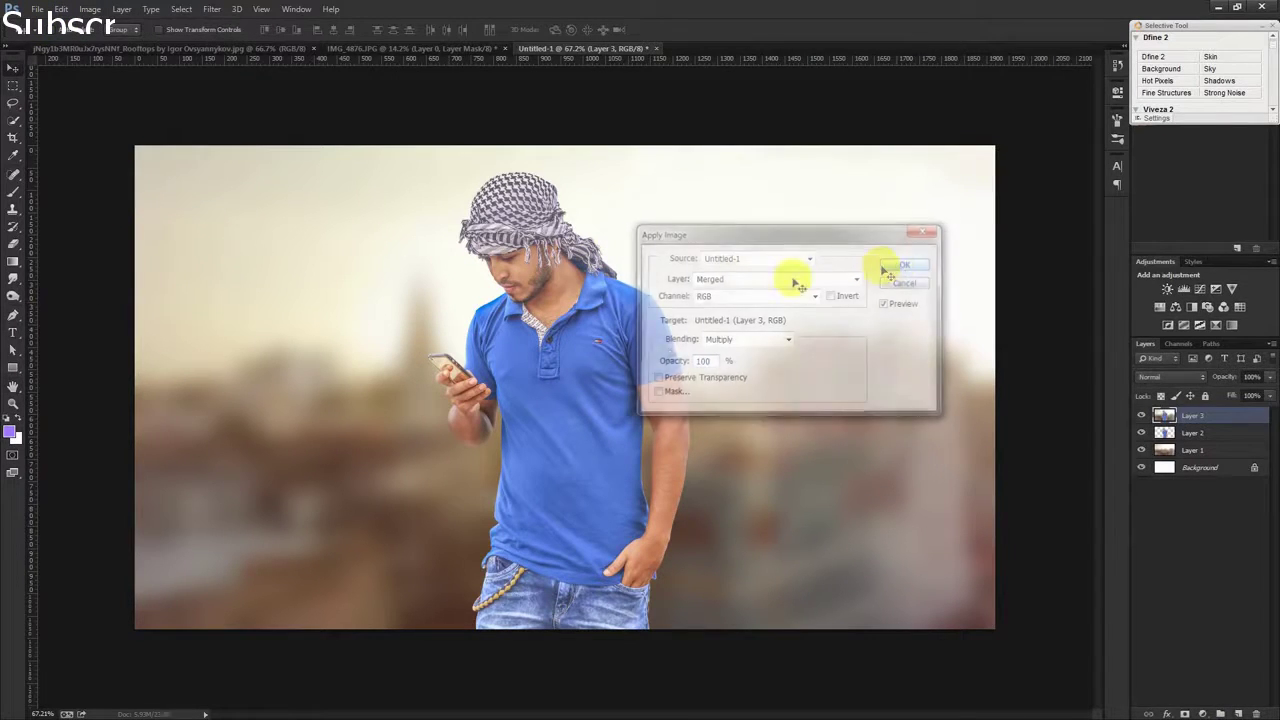
pyautogui.click(211, 10)
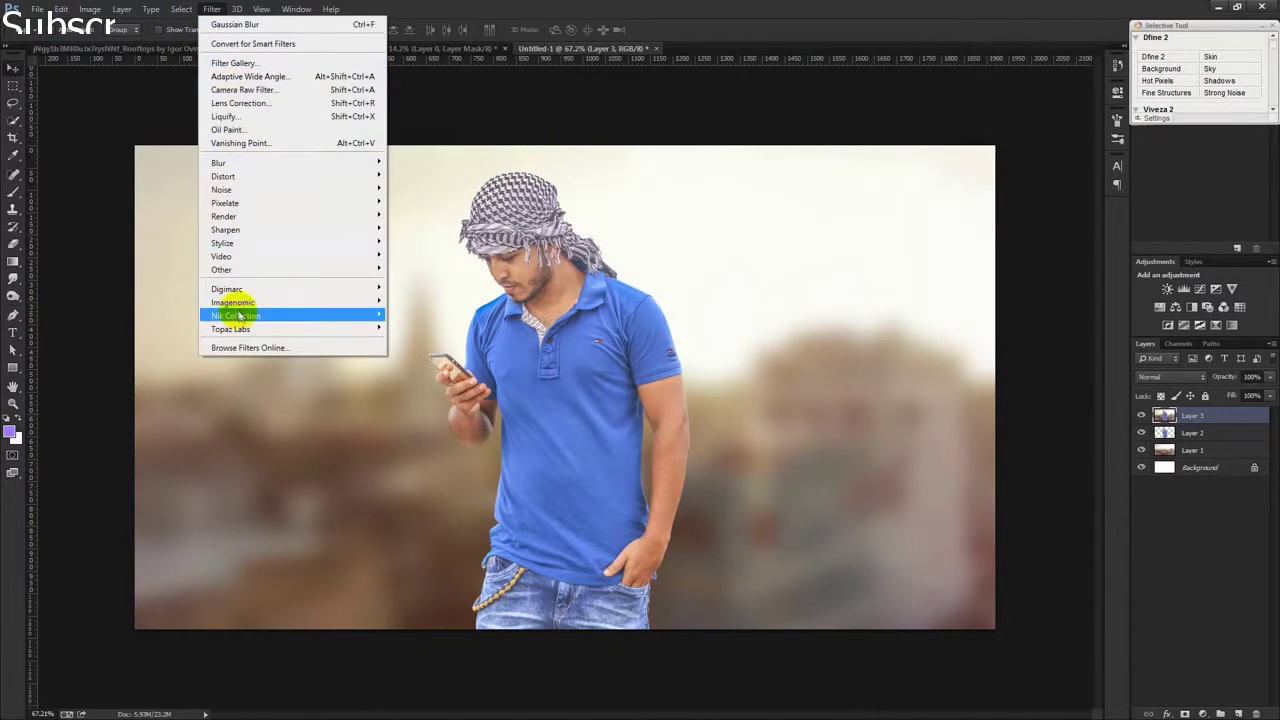
pyautogui.moveTo(232, 302)
pyautogui.click(413, 314)
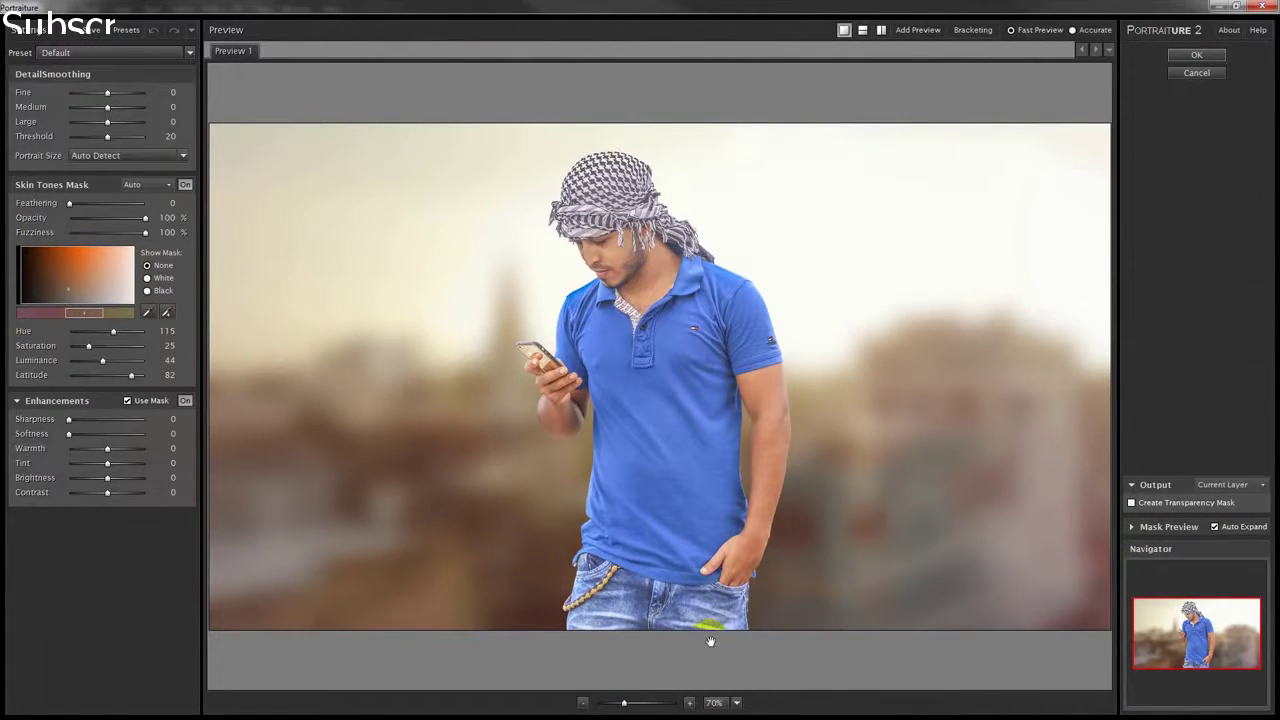
# Check the face in the zoomed preview and apply default Portraiture smoothing to Layer 3
pyautogui.click(645, 708)
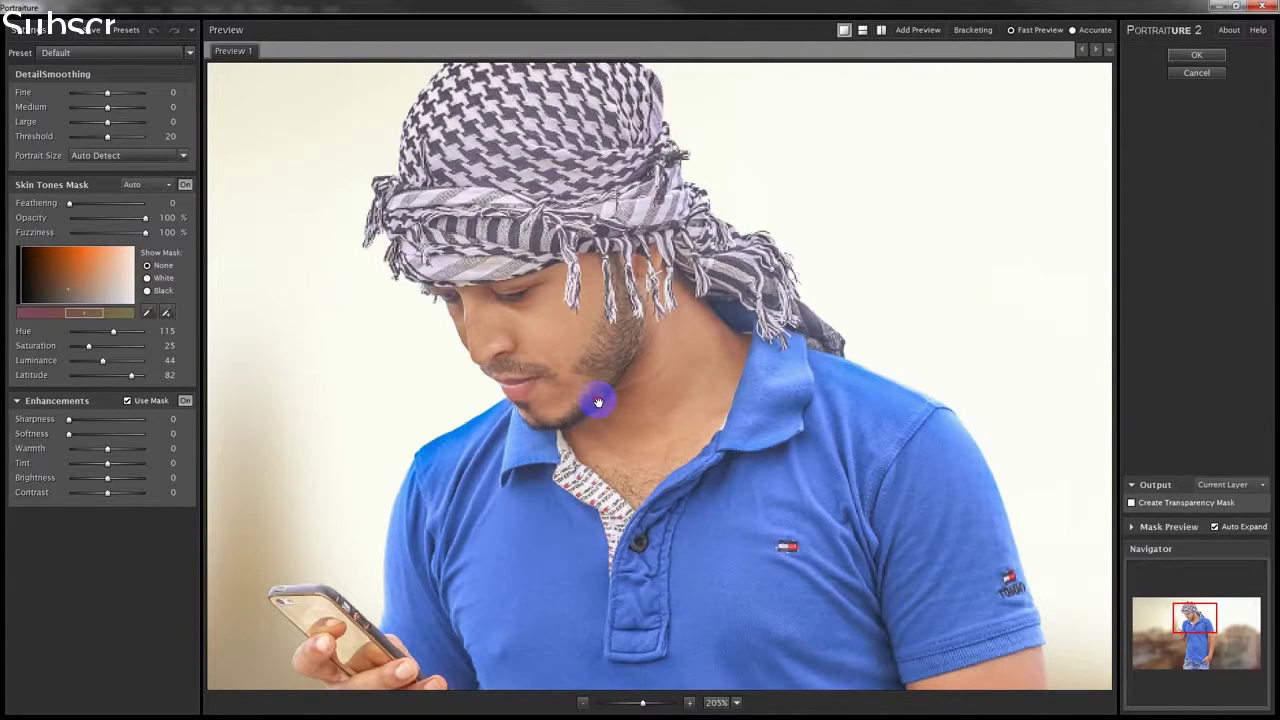
pyautogui.click(1196, 54)
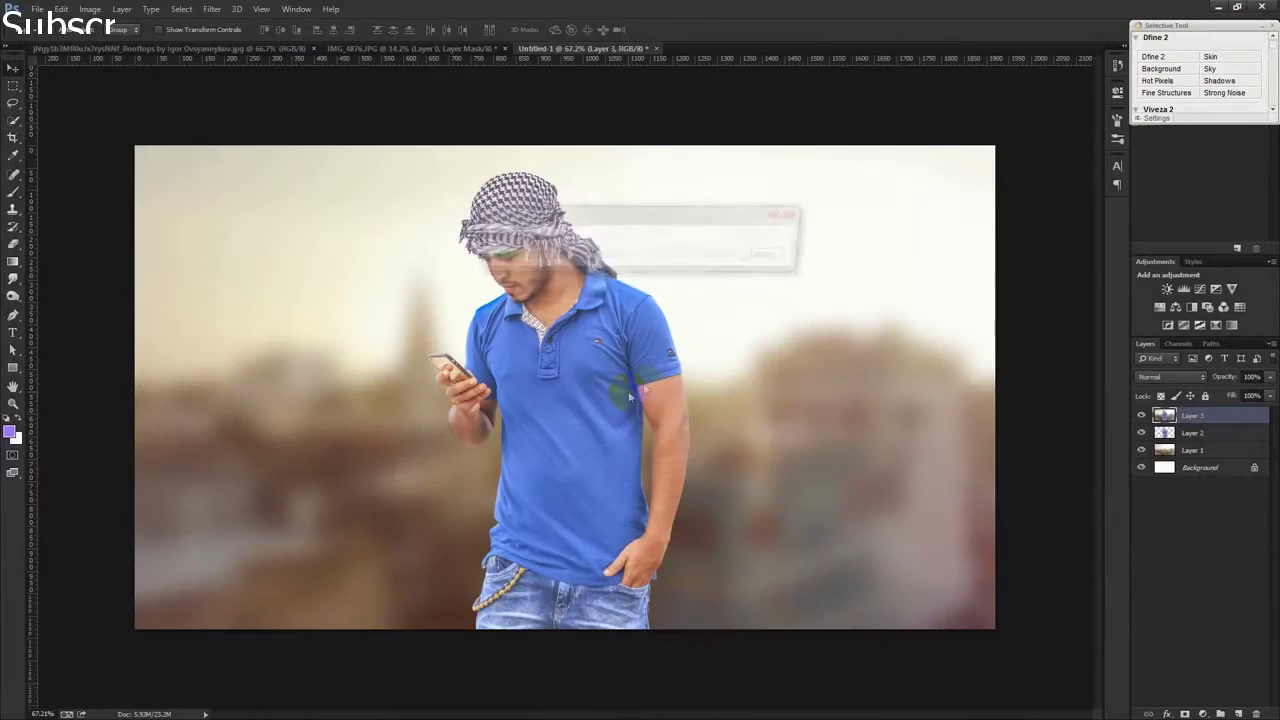
pyautogui.click(212, 9)
pyautogui.click(414, 337)
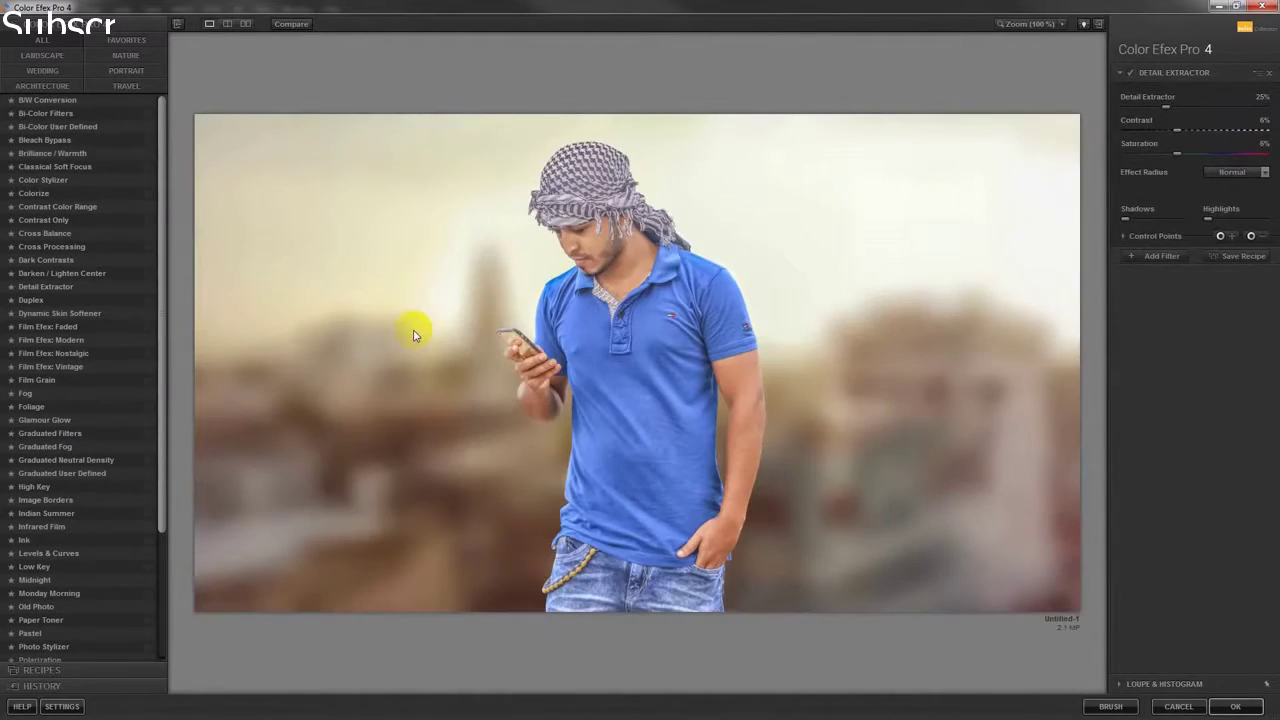
# Tone down the Detail Extractor and Contrast sliders in Color Efex Pro 4 and apply the result to Photoshop
pyautogui.click(1170, 109)
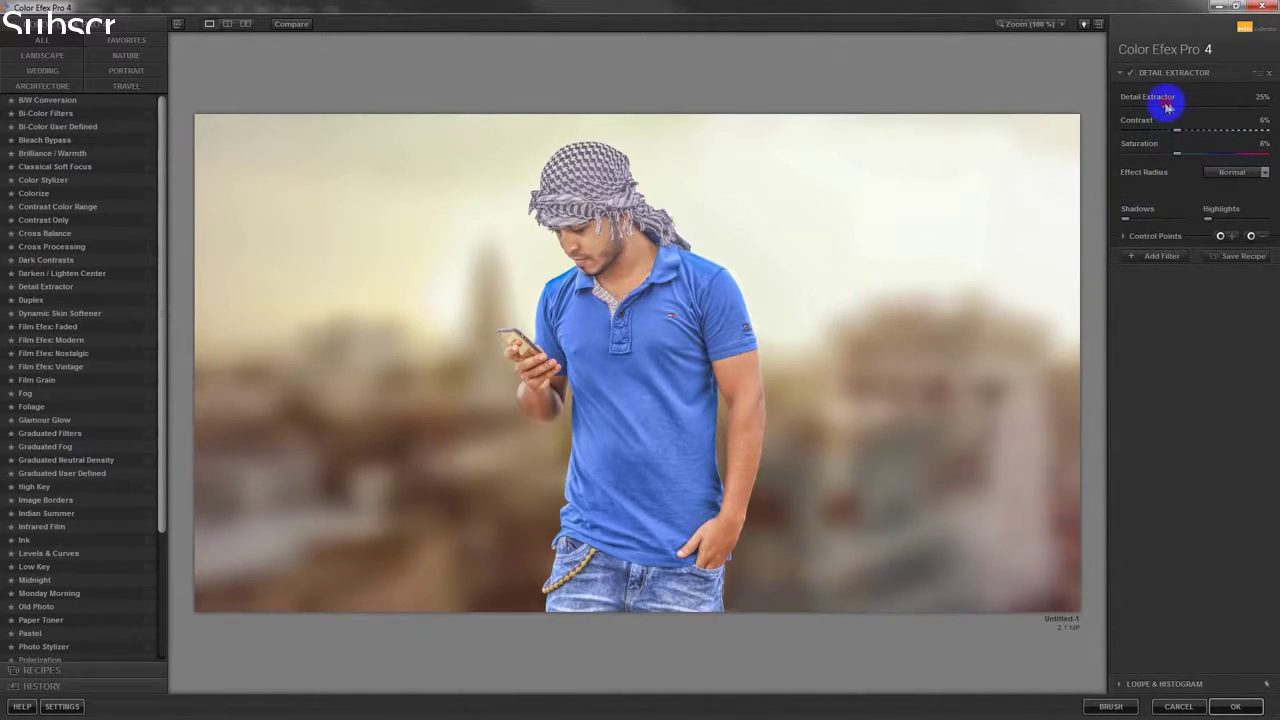
pyautogui.moveTo(1167, 108); pyautogui.dragTo(1205, 107)
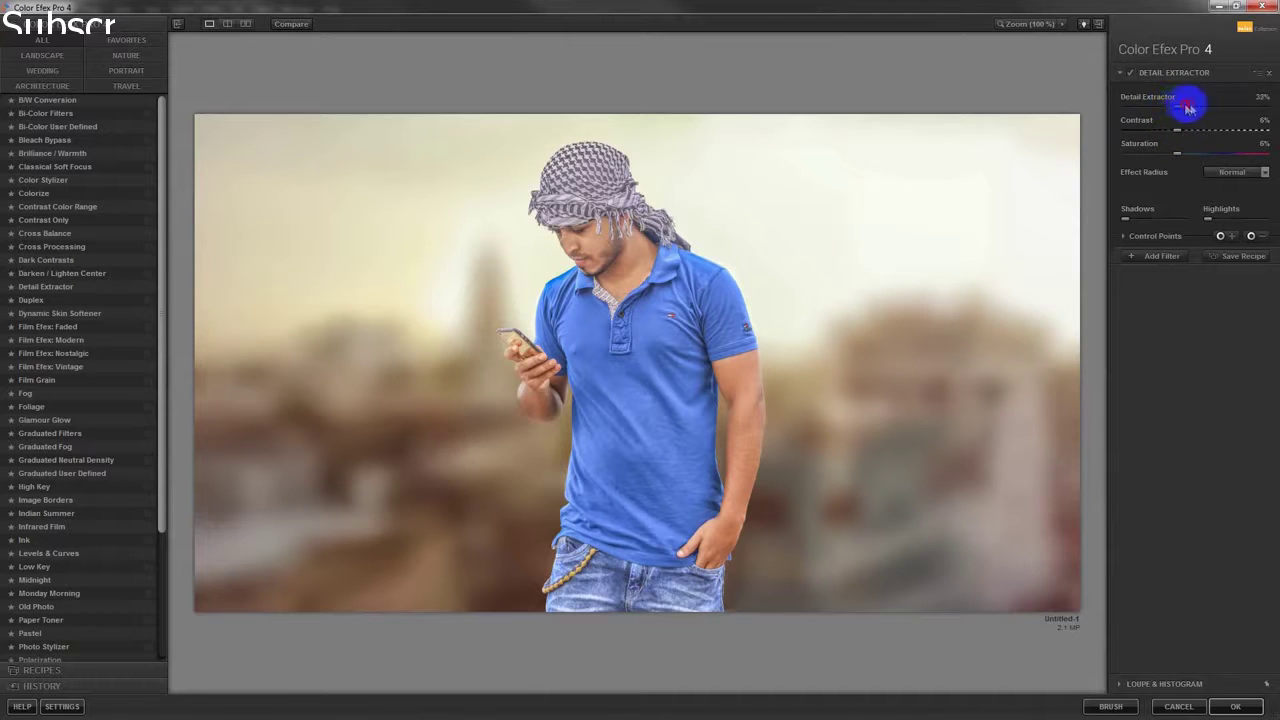
pyautogui.moveTo(1189, 108); pyautogui.dragTo(1217, 108)
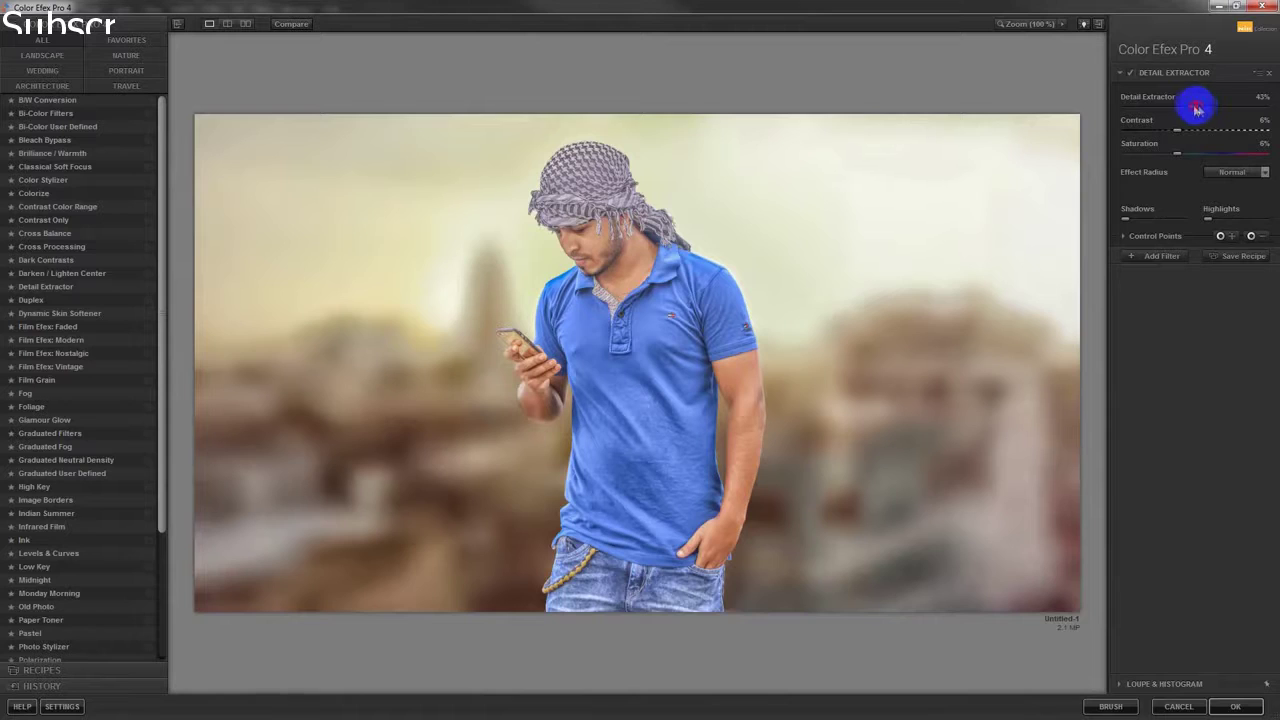
pyautogui.moveTo(1190, 108); pyautogui.dragTo(1222, 104)
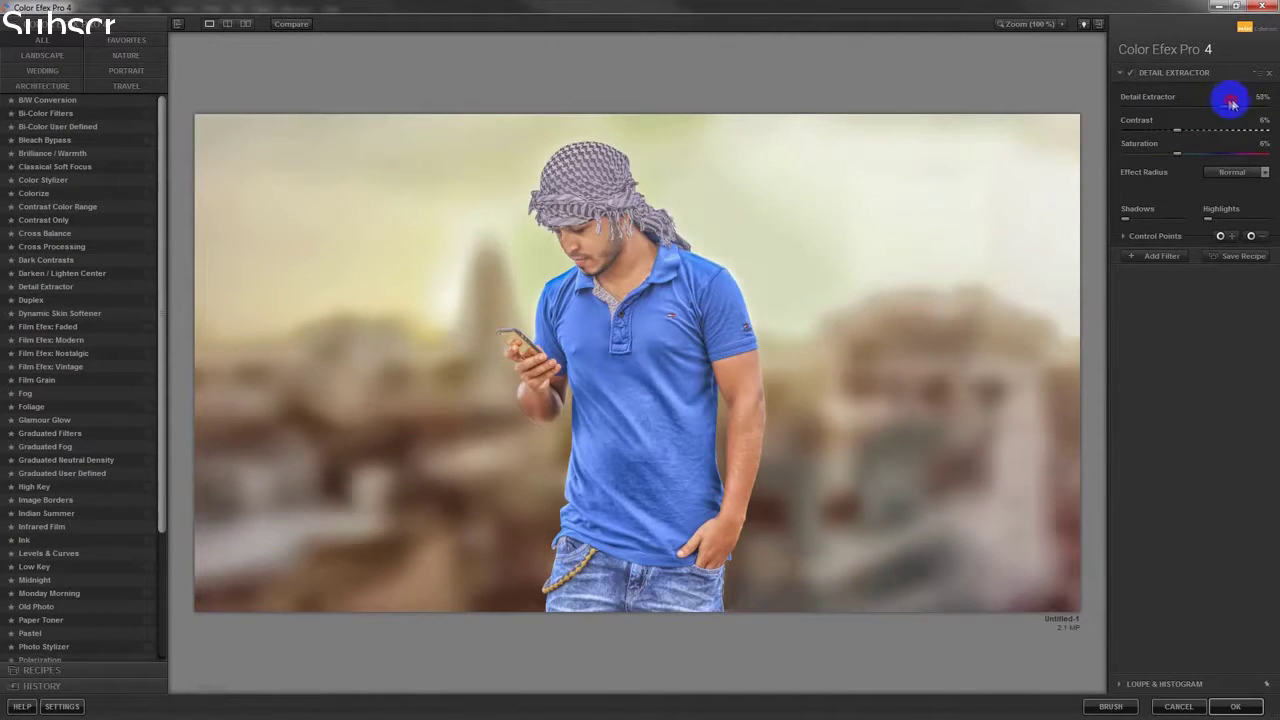
pyautogui.moveTo(1177, 130)
pyautogui.mouseDown()
pyautogui.moveTo(1223, 131)
pyautogui.moveTo(1172, 133)
pyautogui.moveTo(1198, 112)
pyautogui.mouseUp()
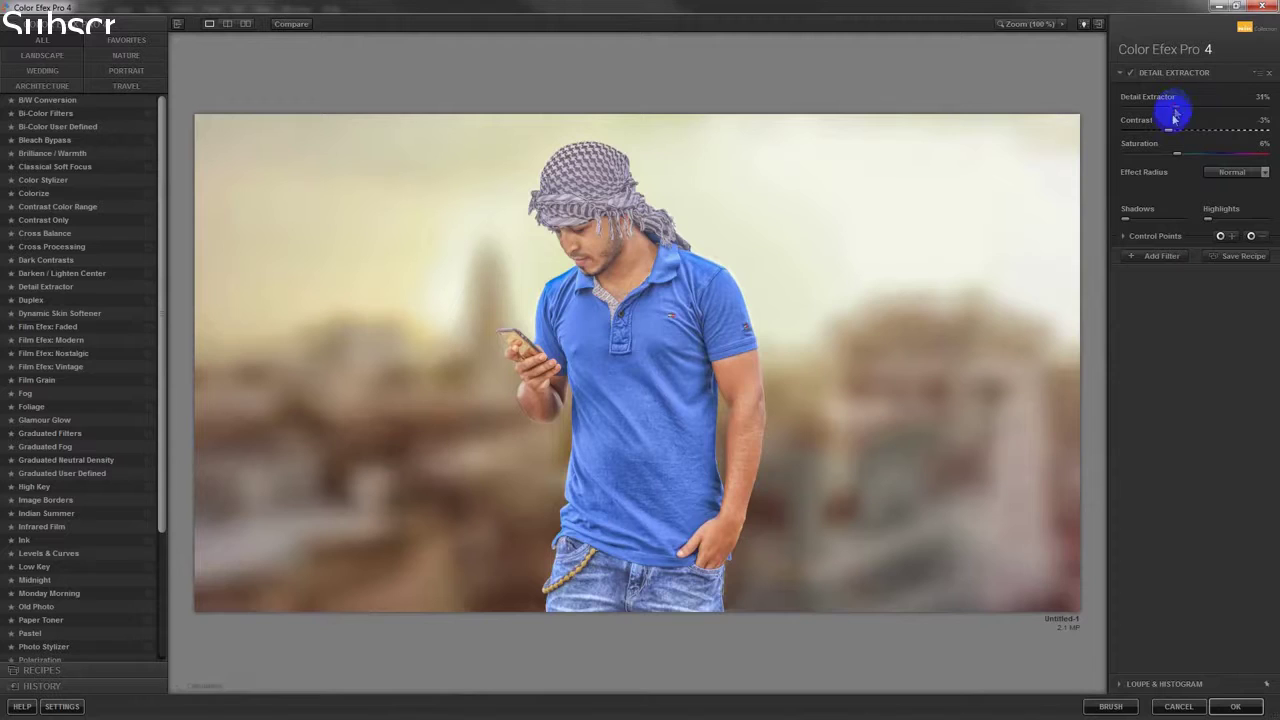
pyautogui.click(1222, 707)
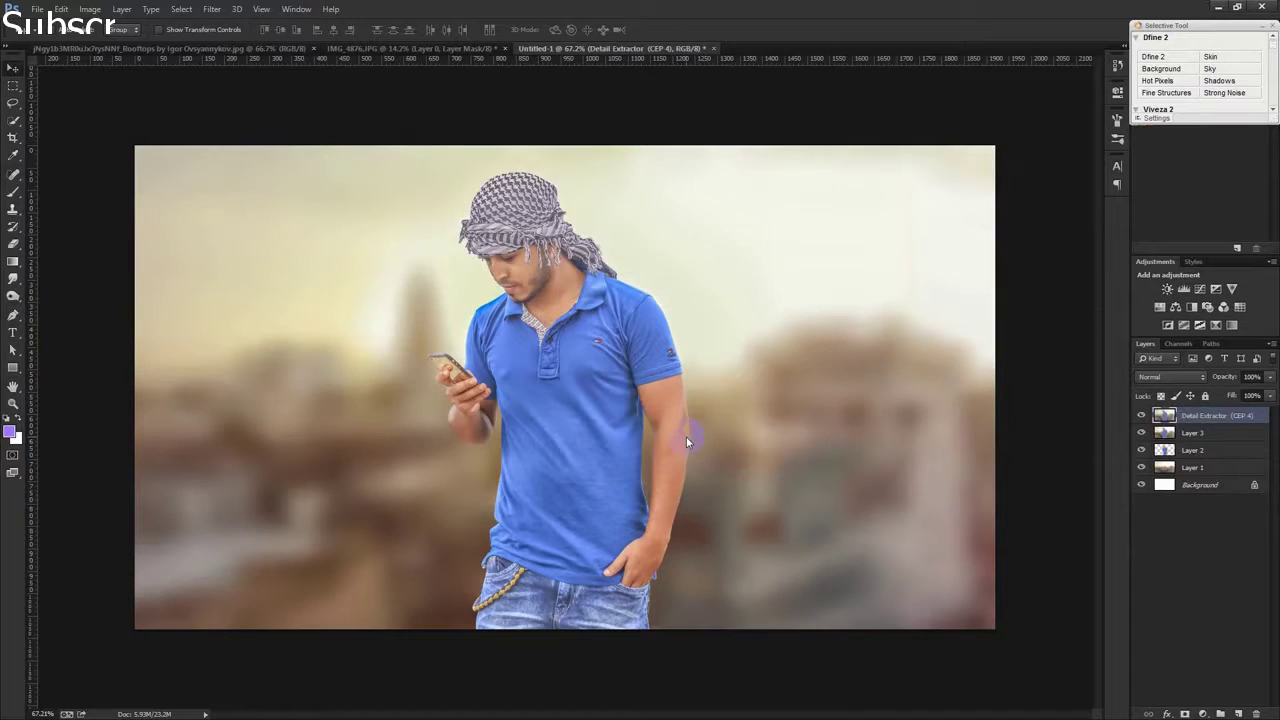
pyautogui.click(688, 308)
# Add a linear 90° Gradient Fill layer using a grey-to-transparent preset, positioned over the photo
pyautogui.click(1200, 713)
pyautogui.click(1196, 435)
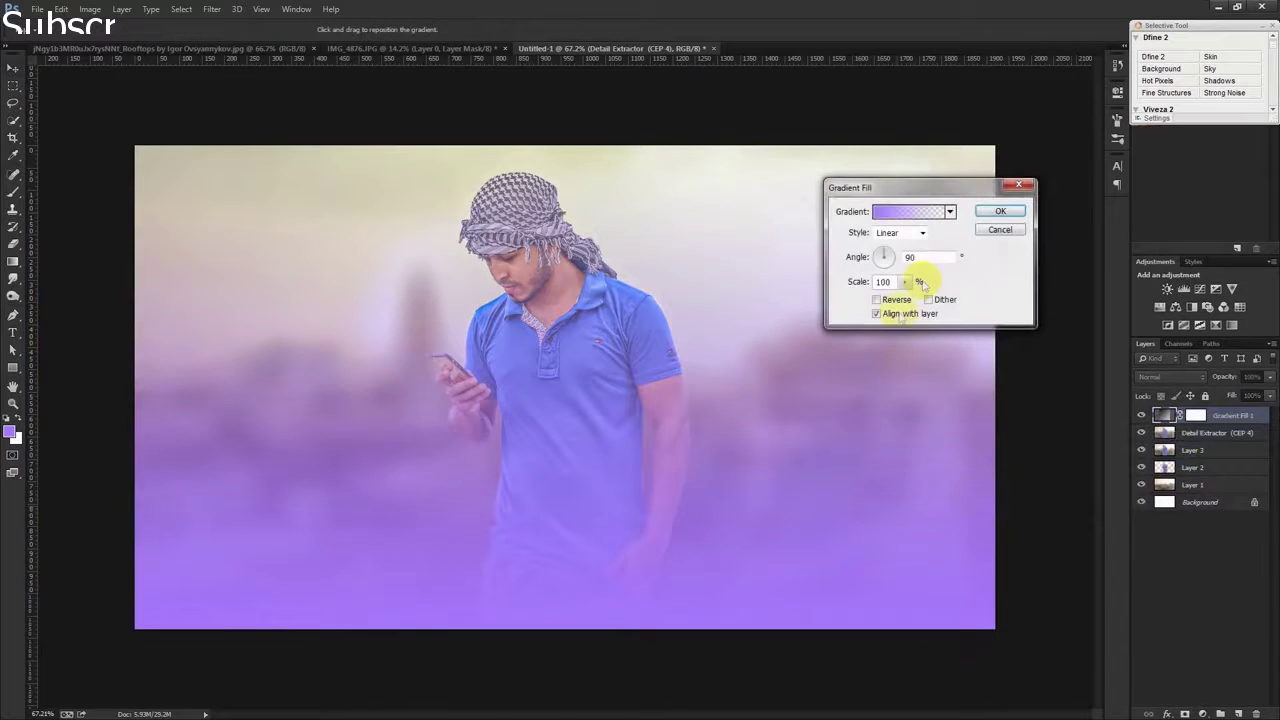
pyautogui.click(948, 212)
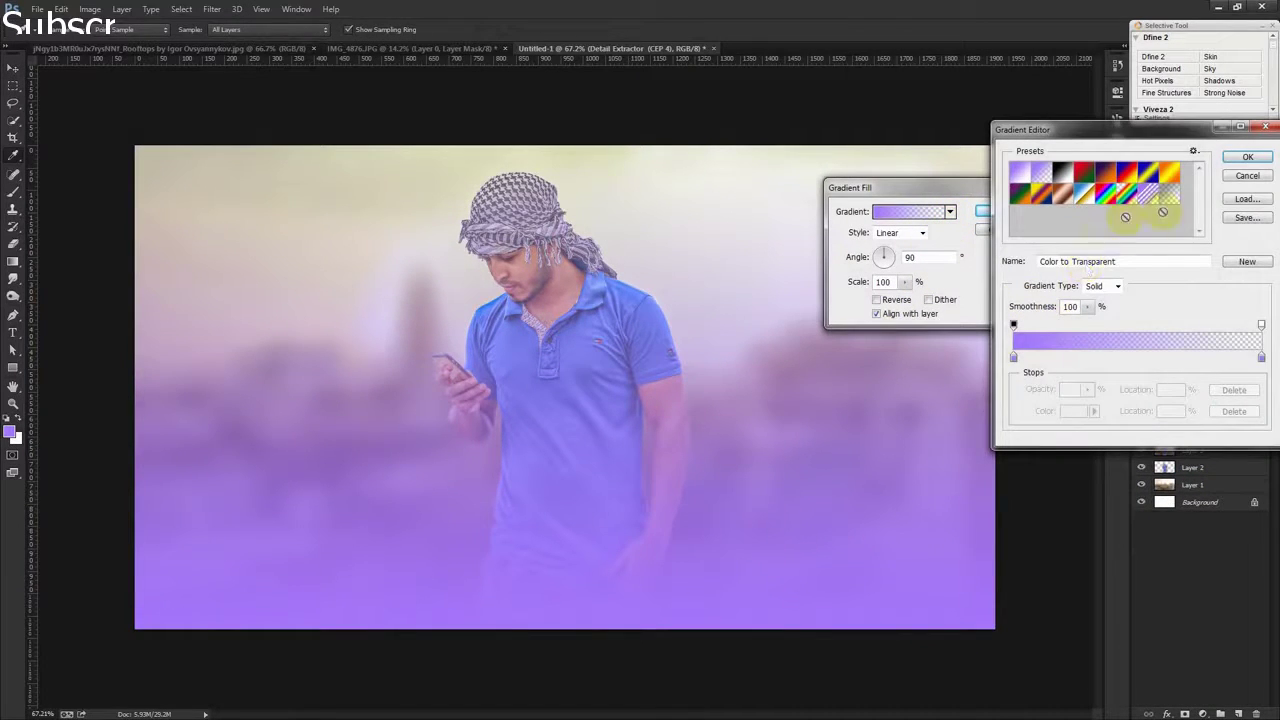
pyautogui.click(1170, 194)
pyautogui.click(1245, 158)
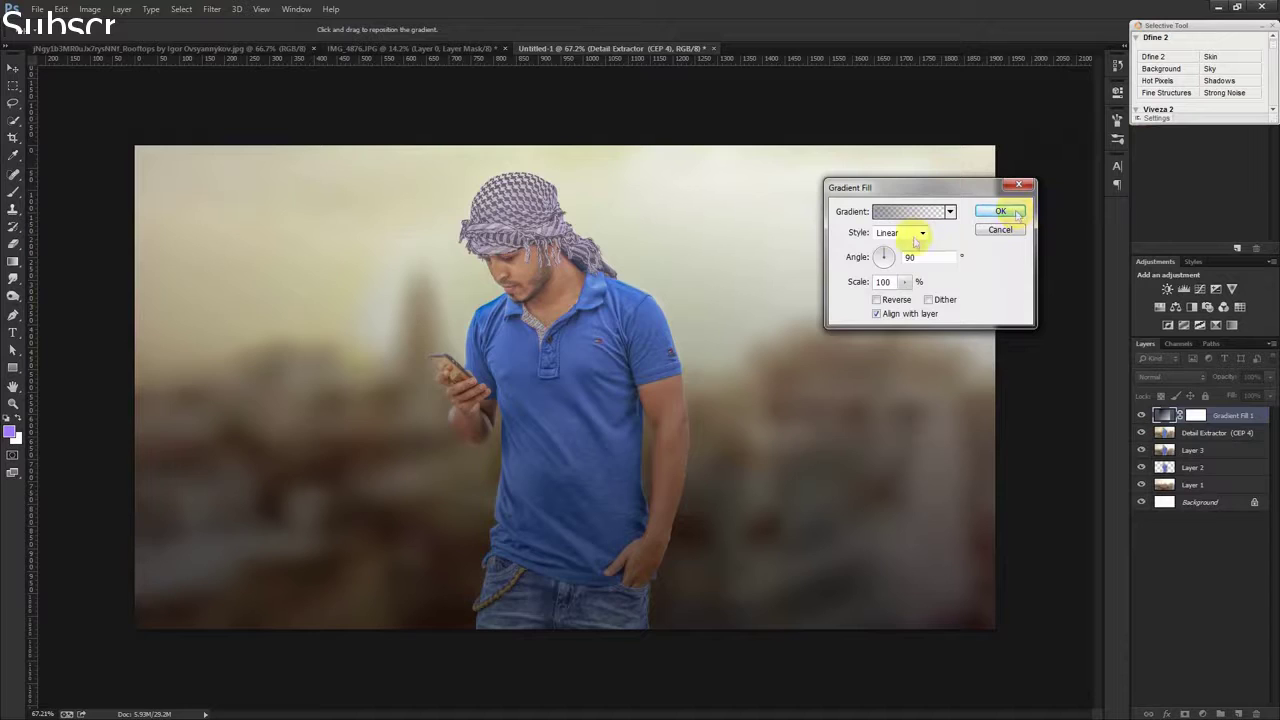
pyautogui.moveTo(600, 420); pyautogui.dragTo(577, 517)
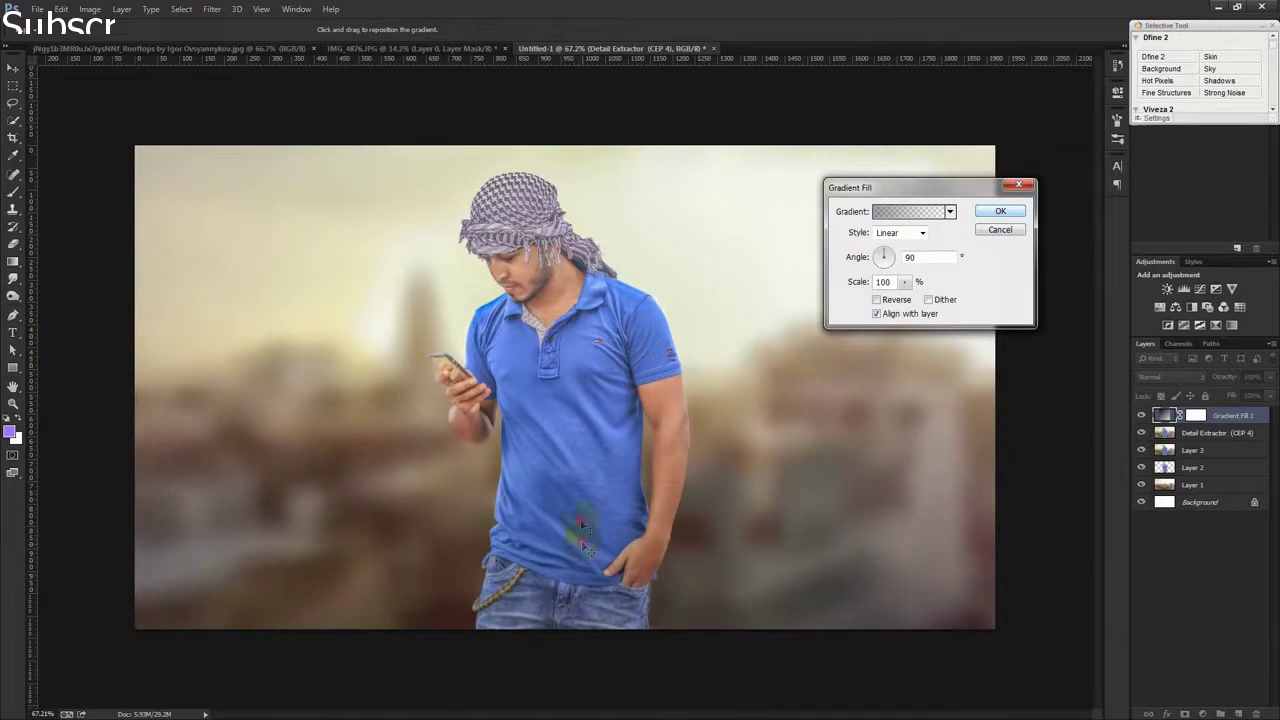
pyautogui.moveTo(655, 383); pyautogui.dragTo(652, 408)
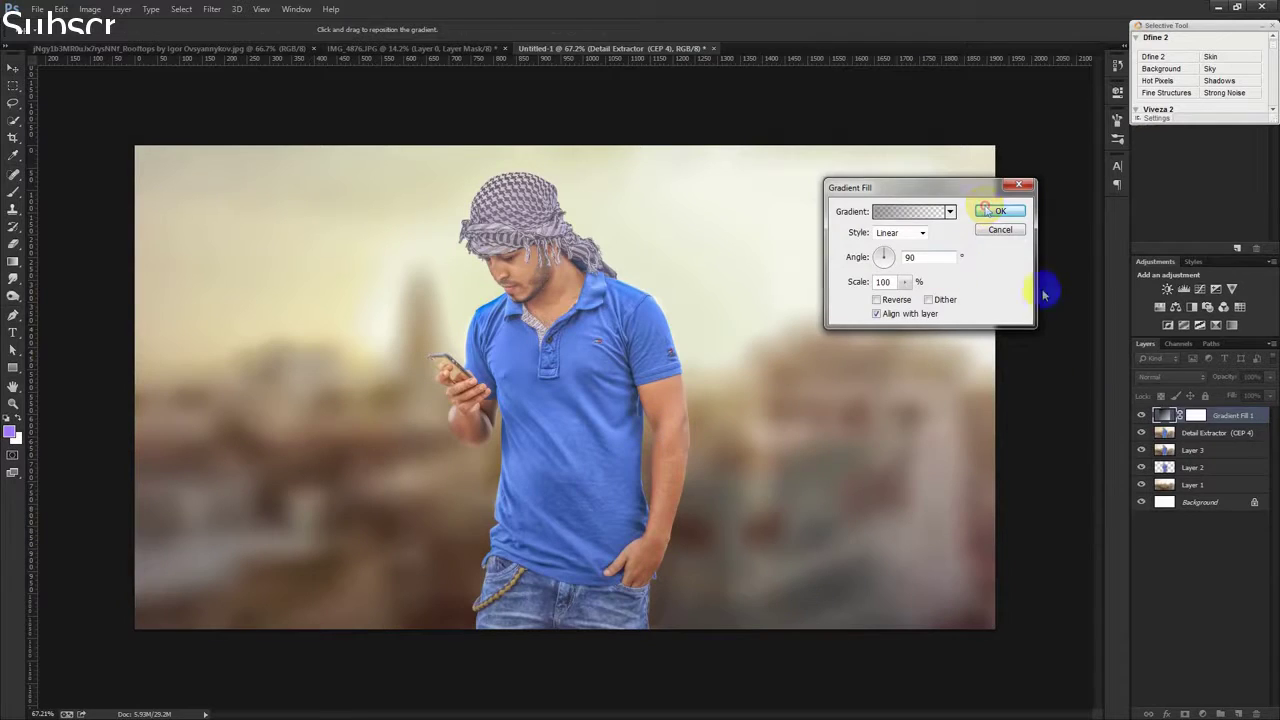
pyautogui.click(997, 210)
# Toggle Gradient Fill 1's visibility to compare, then switch to the IMG_4876.JPG document
pyautogui.click(1141, 415)
pyautogui.click(1141, 415)
pyautogui.click(1141, 415)
pyautogui.click(1141, 415)
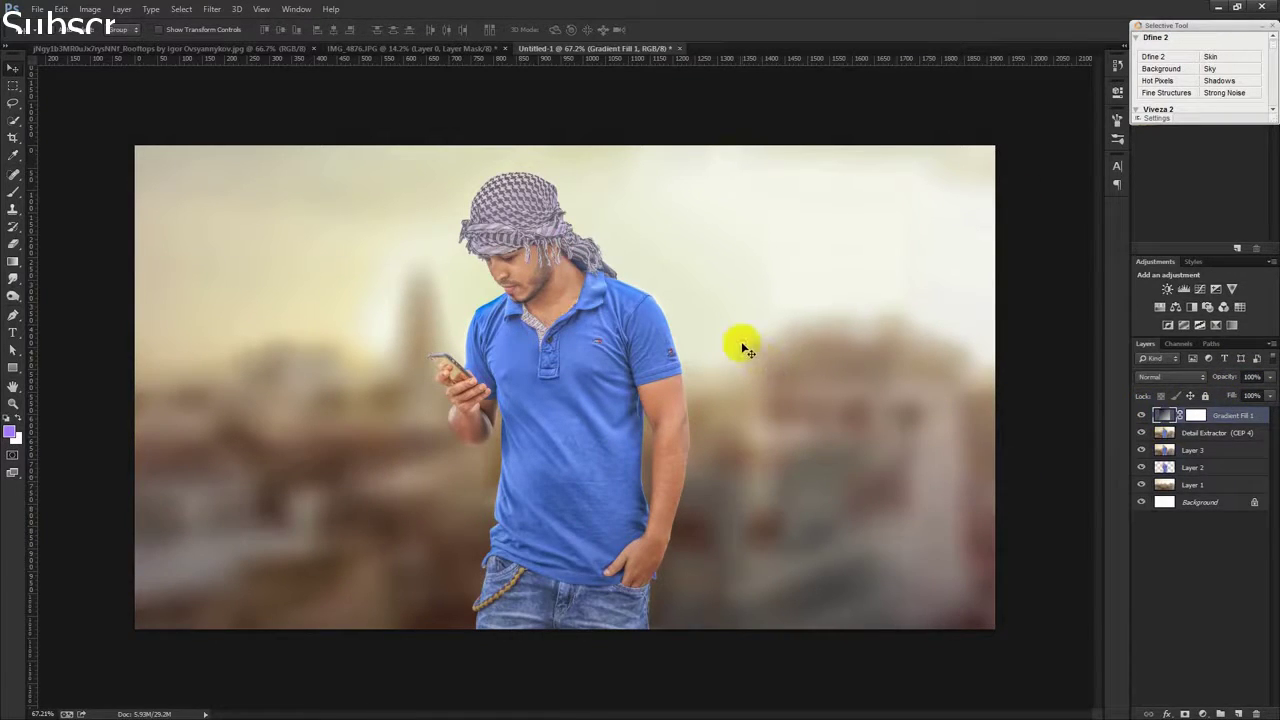
pyautogui.click(427, 50)
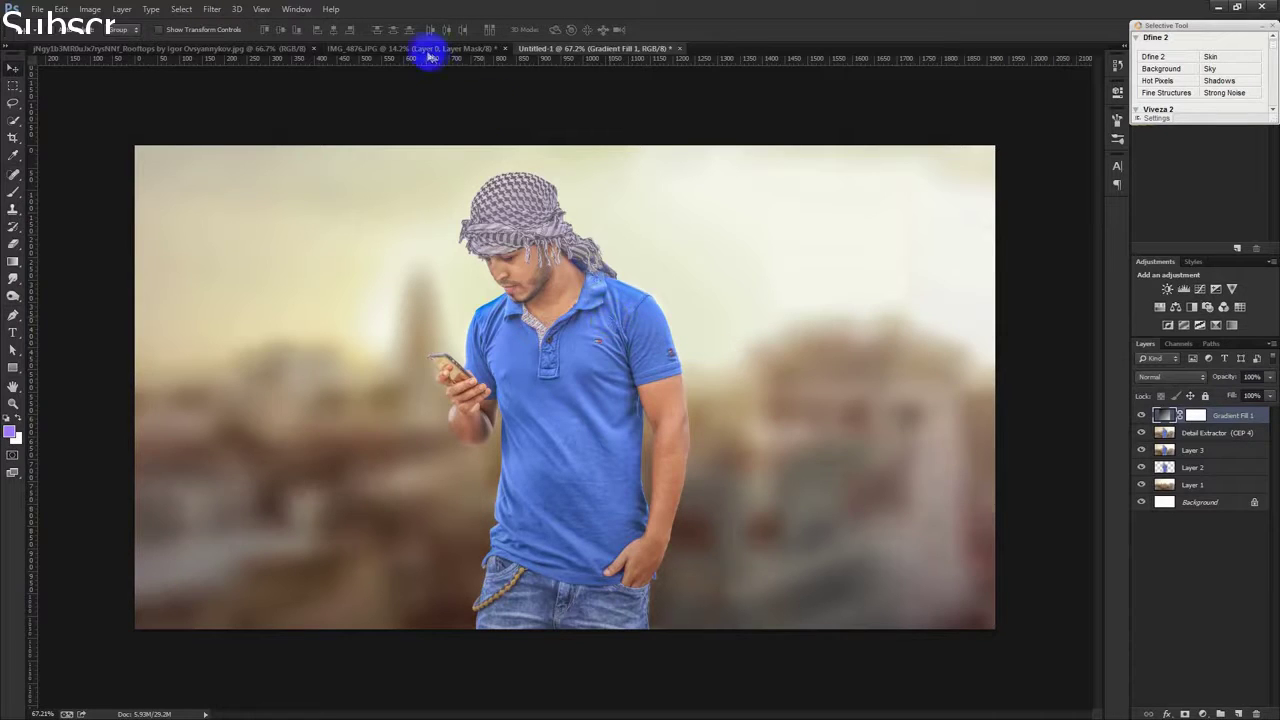
# Save the cut-out man as IMG_4876.psd, then close it and the rooftops photo
pyautogui.hotkey('ctrl', 'shift', 's')
pyautogui.click(1140, 663)
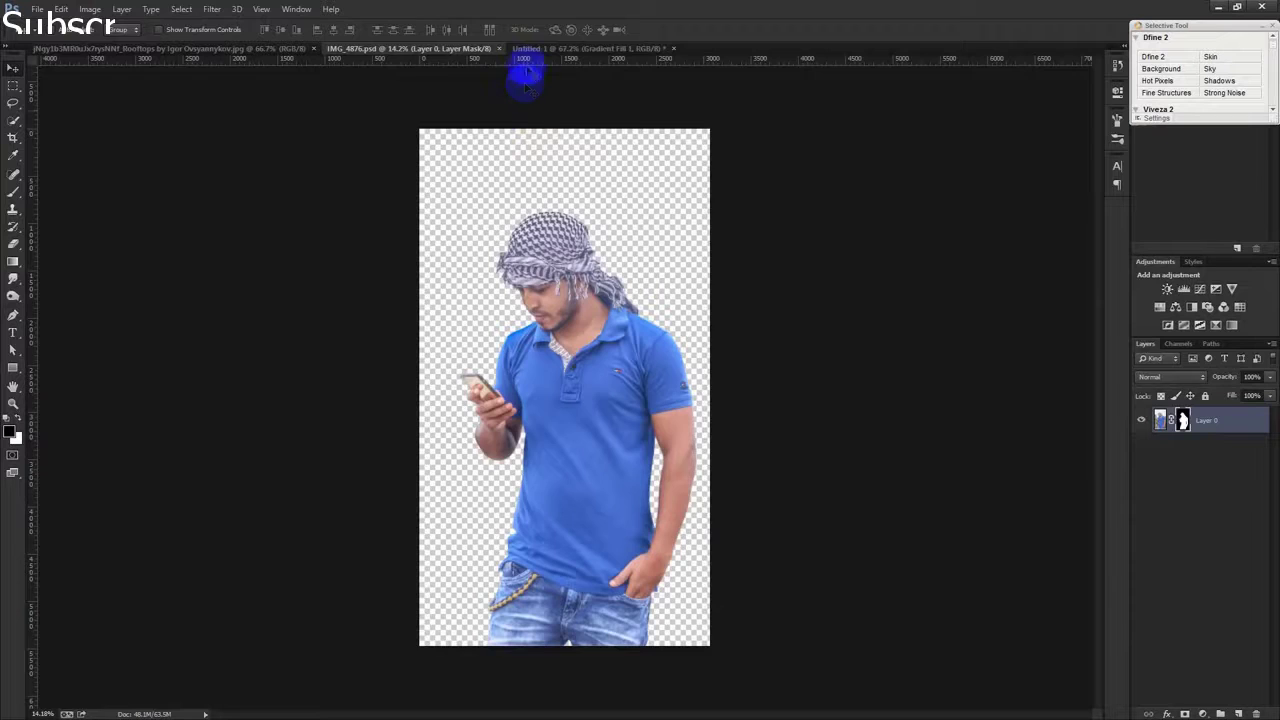
pyautogui.click(498, 48)
pyautogui.click(268, 48)
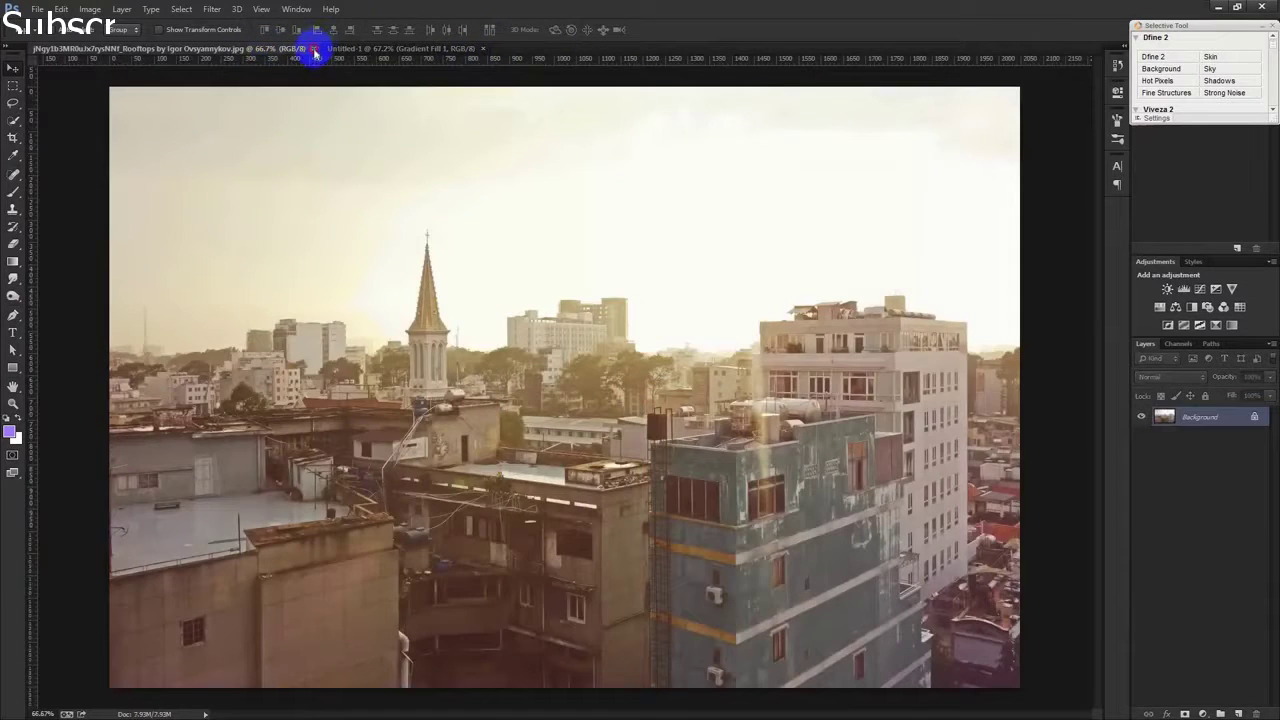
pyautogui.click(313, 48)
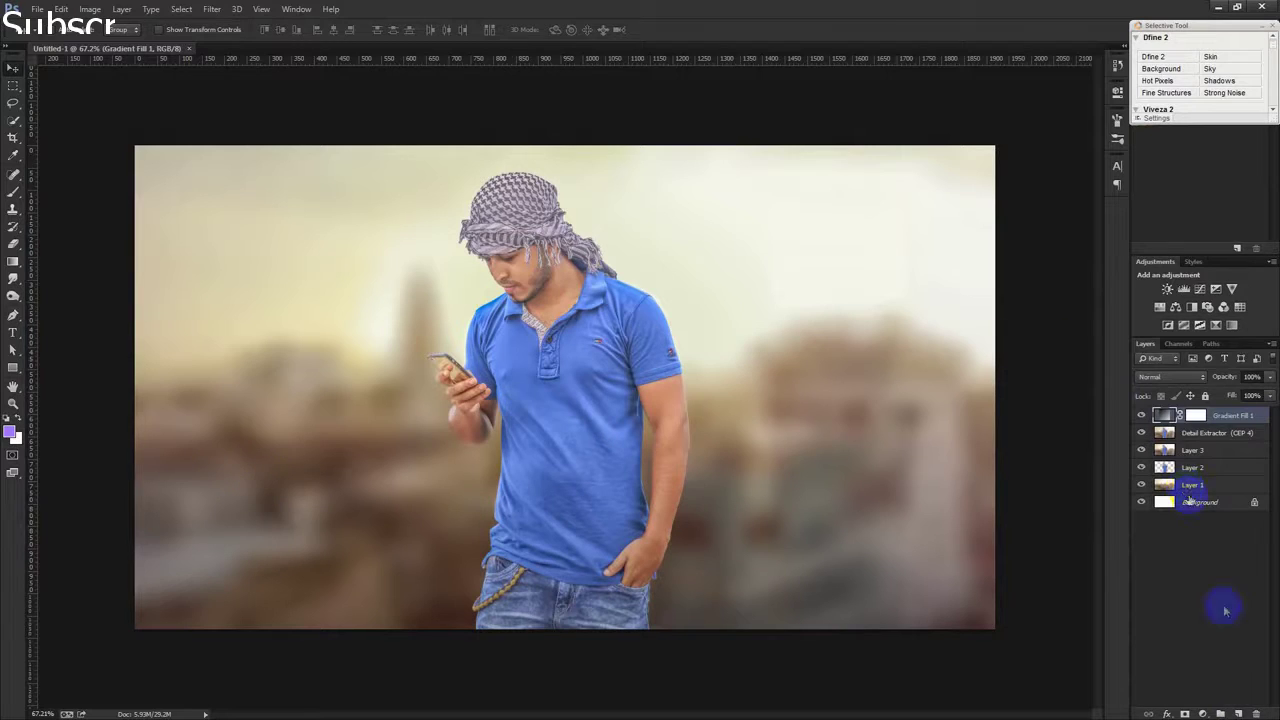
pyautogui.click(1202, 713)
# Add a second gradient fill using a brown-to-black gradient from the Photographic Toning set
pyautogui.click(1183, 440)
pyautogui.click(950, 211)
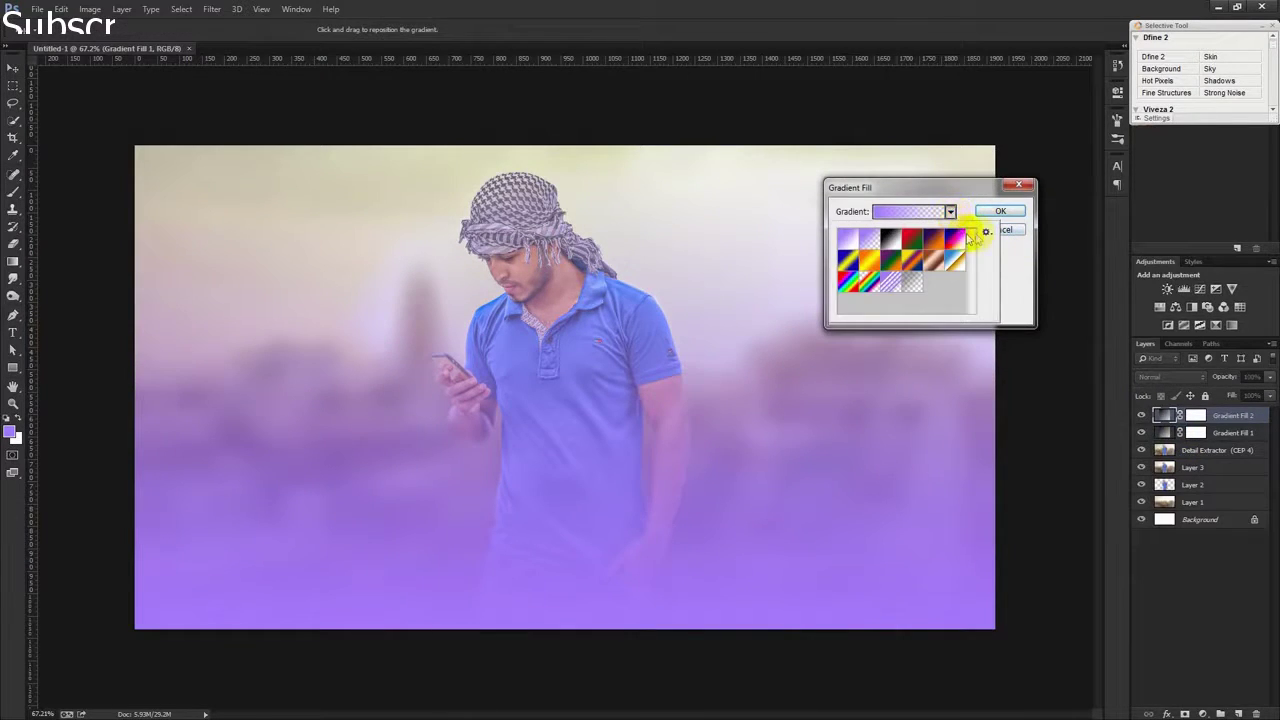
pyautogui.click(986, 233)
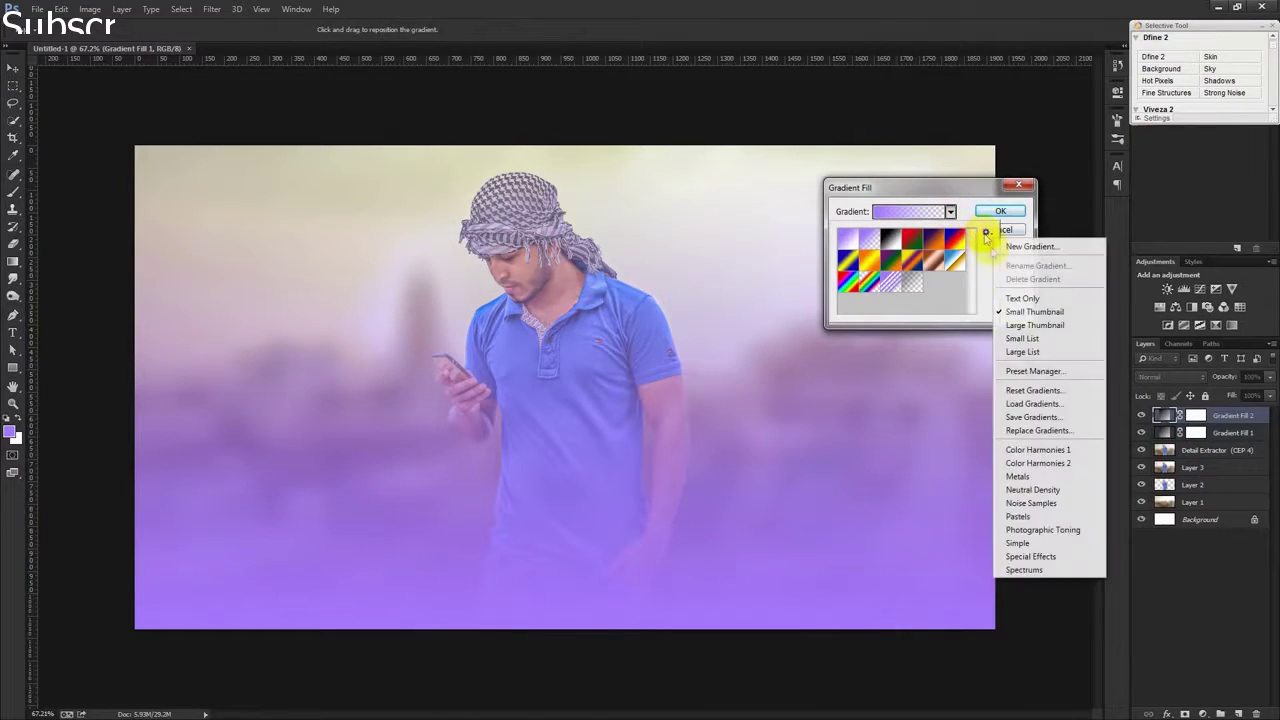
pyautogui.click(1043, 530)
pyautogui.click(587, 274)
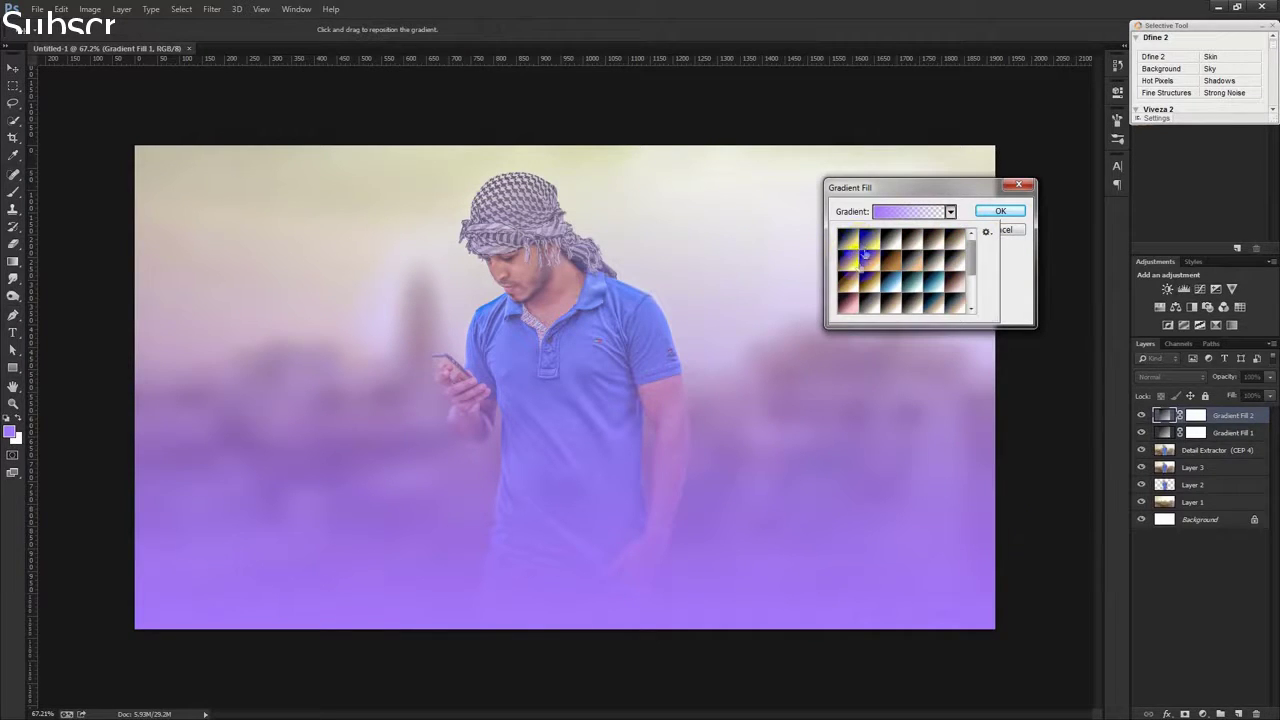
pyautogui.moveTo(971, 268); pyautogui.dragTo(966, 295)
pyautogui.click(886, 275)
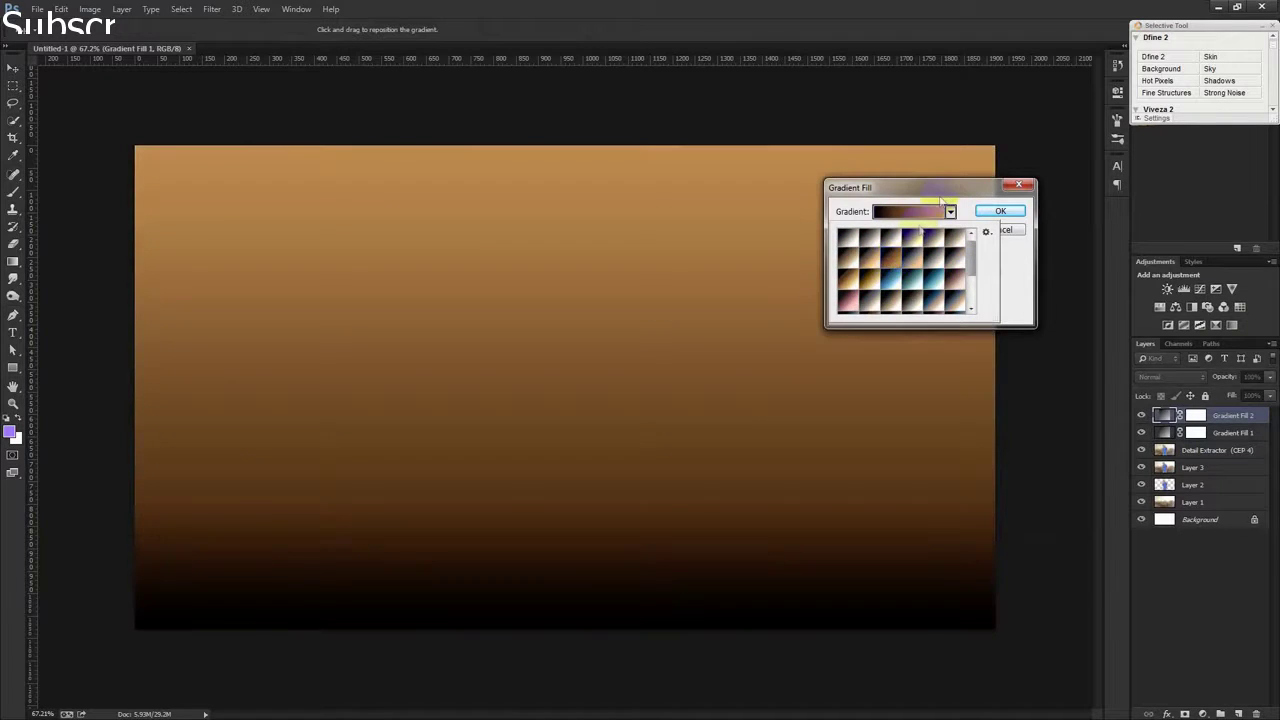
pyautogui.click(950, 205)
# Make the gradient radial and reversed, at 0° angle and 130% scale, with the glow moved up-right
pyautogui.click(895, 232)
pyautogui.click(891, 255)
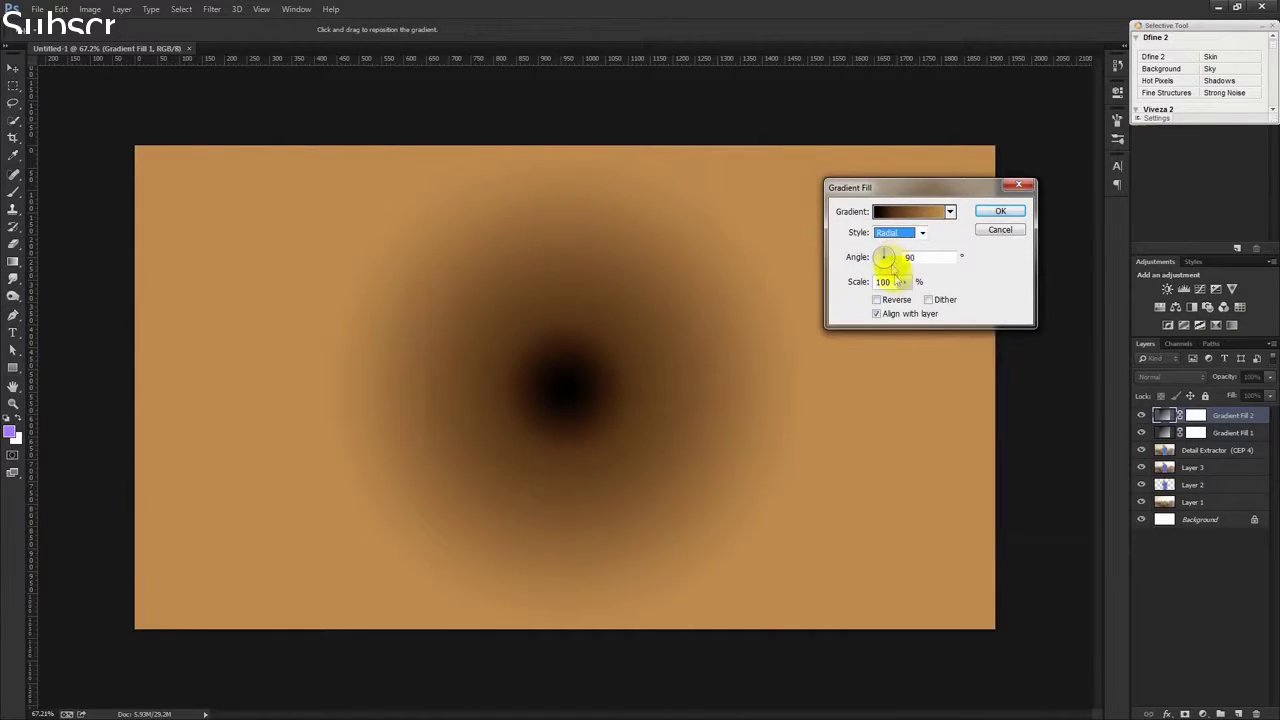
pyautogui.click(877, 300)
pyautogui.moveTo(686, 351); pyautogui.dragTo(749, 260)
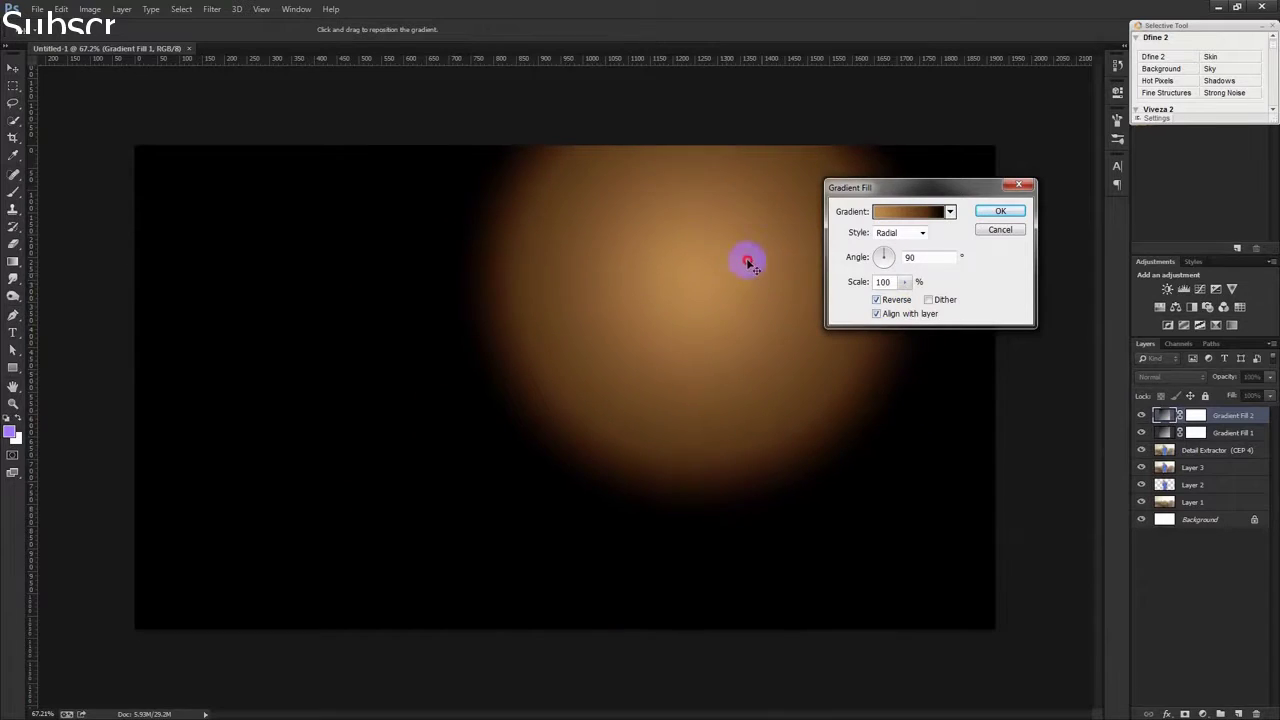
pyautogui.click(880, 258)
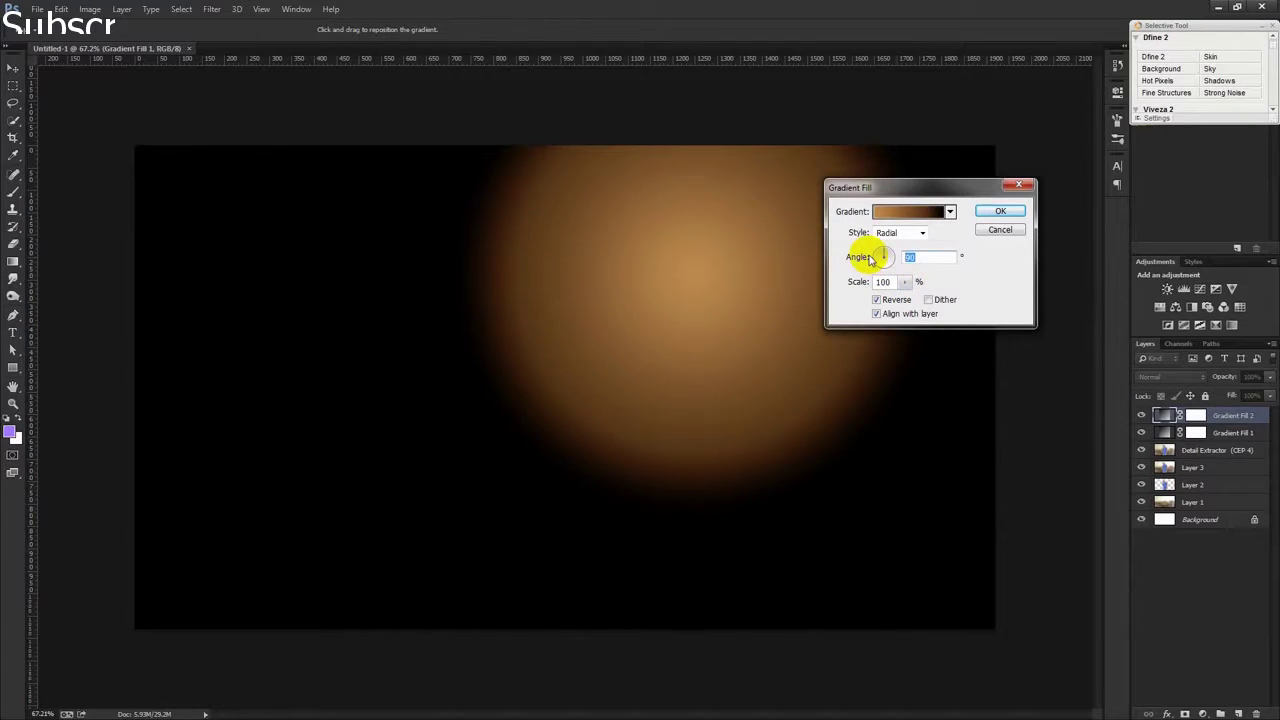
pyautogui.write('0')
pyautogui.moveTo(904, 282); pyautogui.dragTo(907, 300)
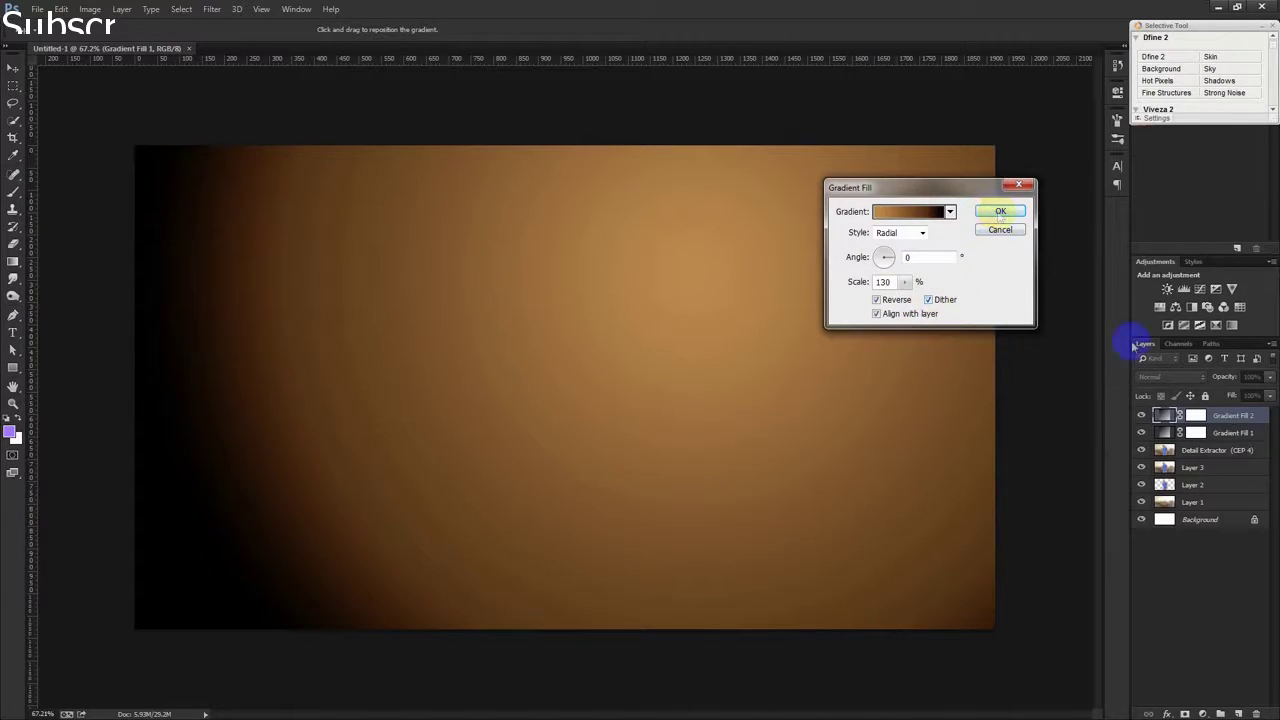
pyautogui.click(1001, 213)
pyautogui.click(1160, 376)
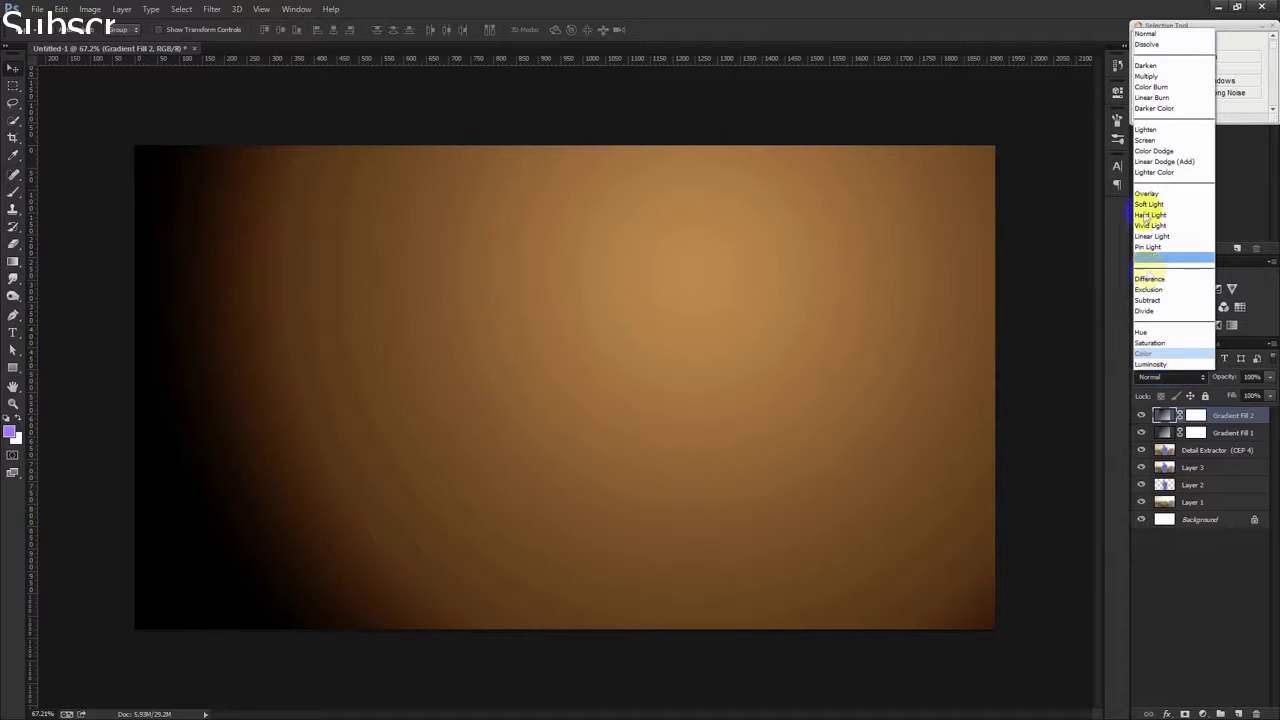
# Set Gradient Fill 2 to Soft Light and enlarge its radial glow, shifted toward the upper centre
pyautogui.click(1146, 207)
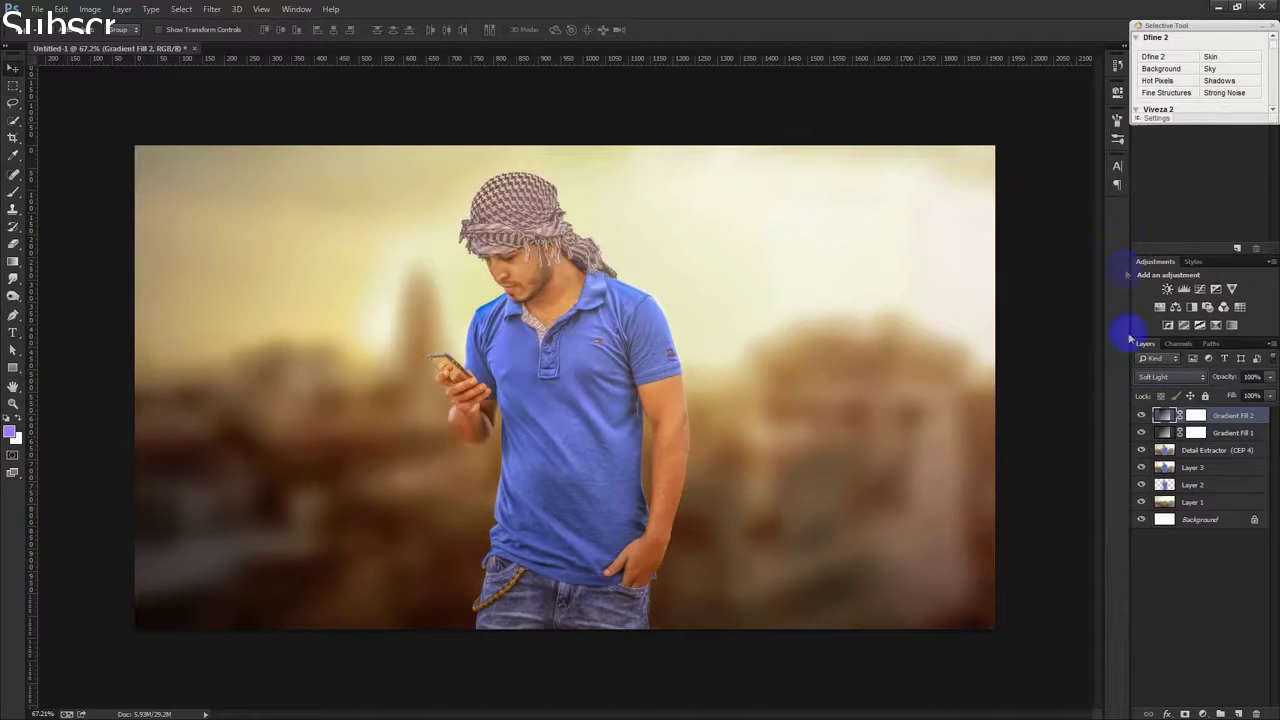
pyautogui.doubleClick(1163, 416)
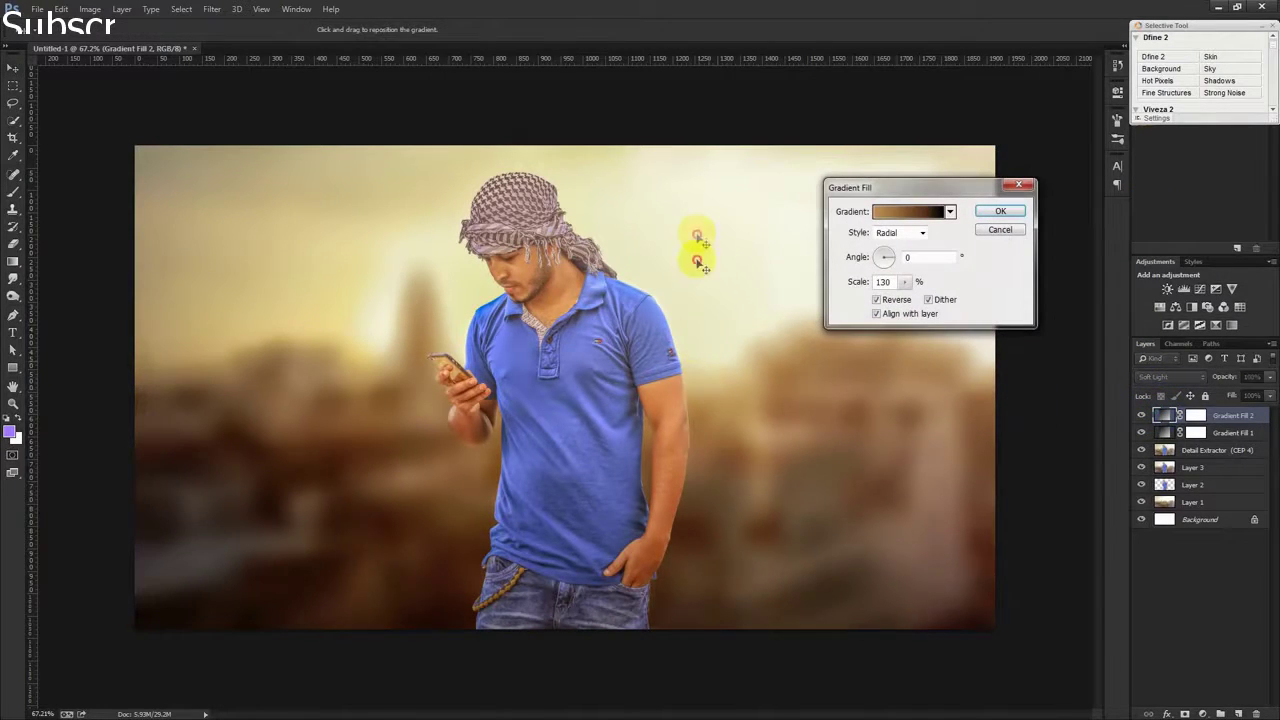
pyautogui.moveTo(694, 251); pyautogui.dragTo(627, 232)
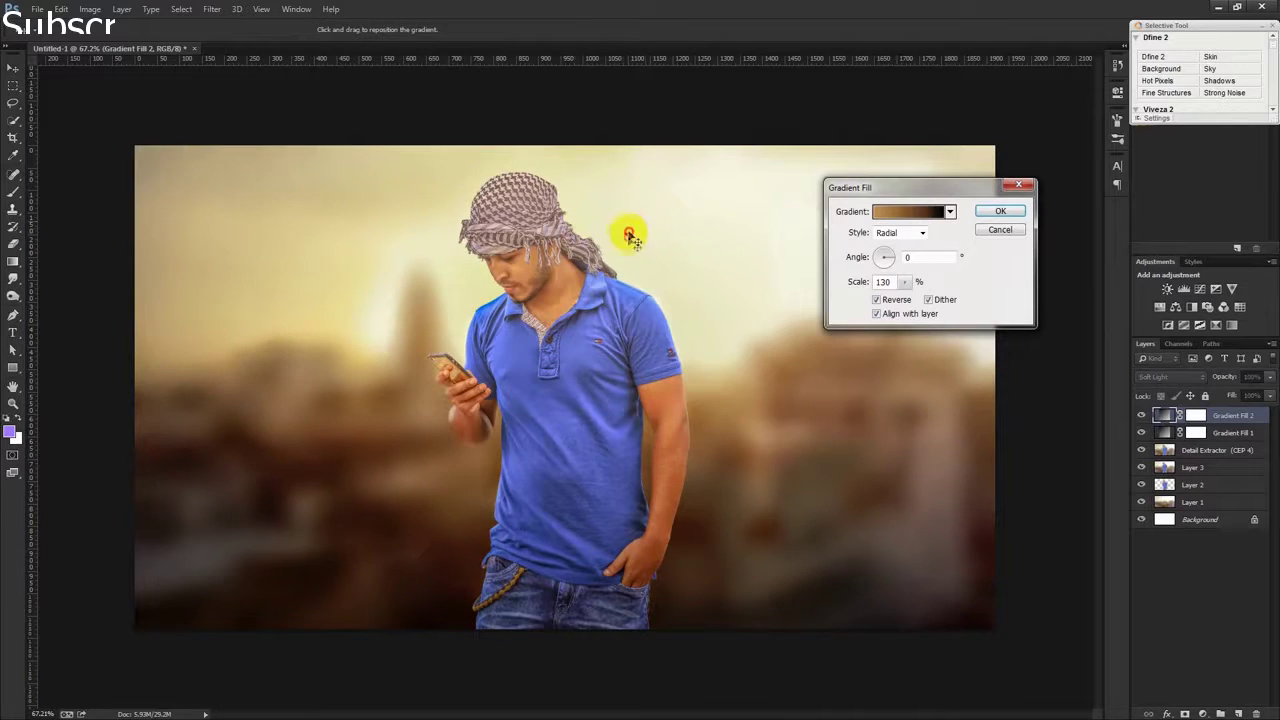
pyautogui.moveTo(904, 281); pyautogui.dragTo(909, 298)
pyautogui.click(1000, 211)
# Adjust Gradient Fill 2's blend mode and set its opacity to 20%
pyautogui.click(1168, 381)
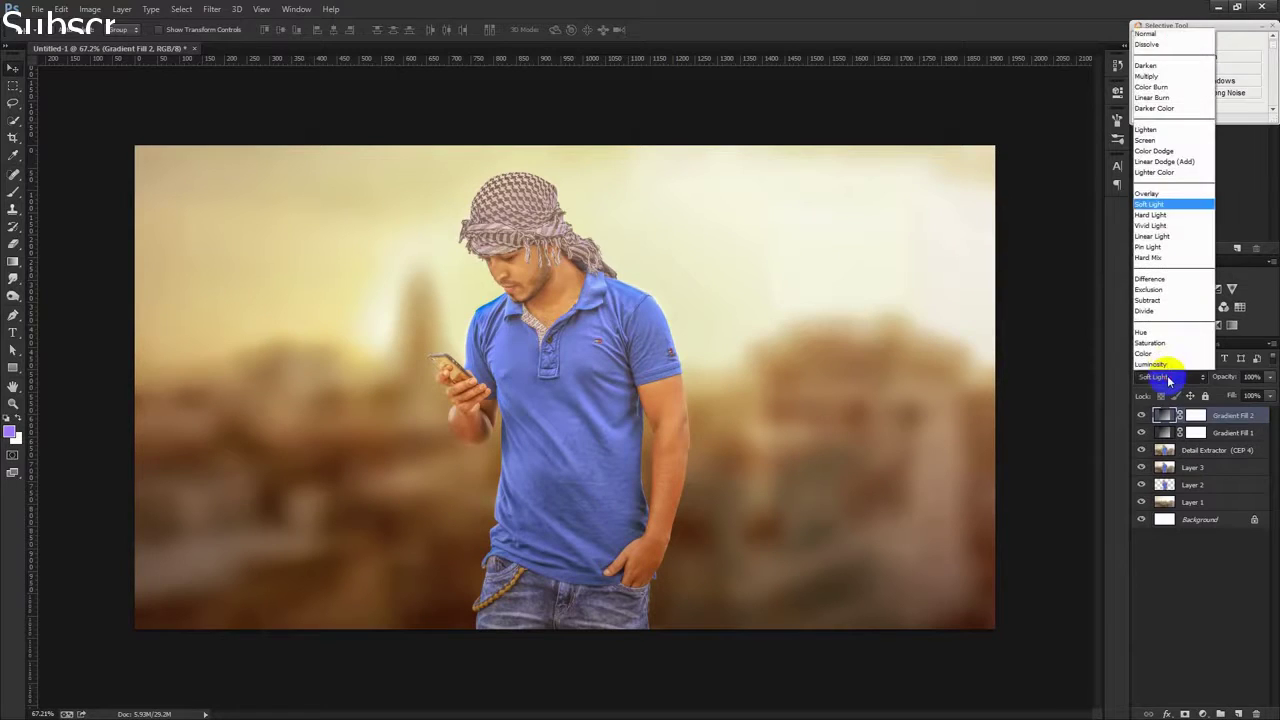
pyautogui.click(1152, 196)
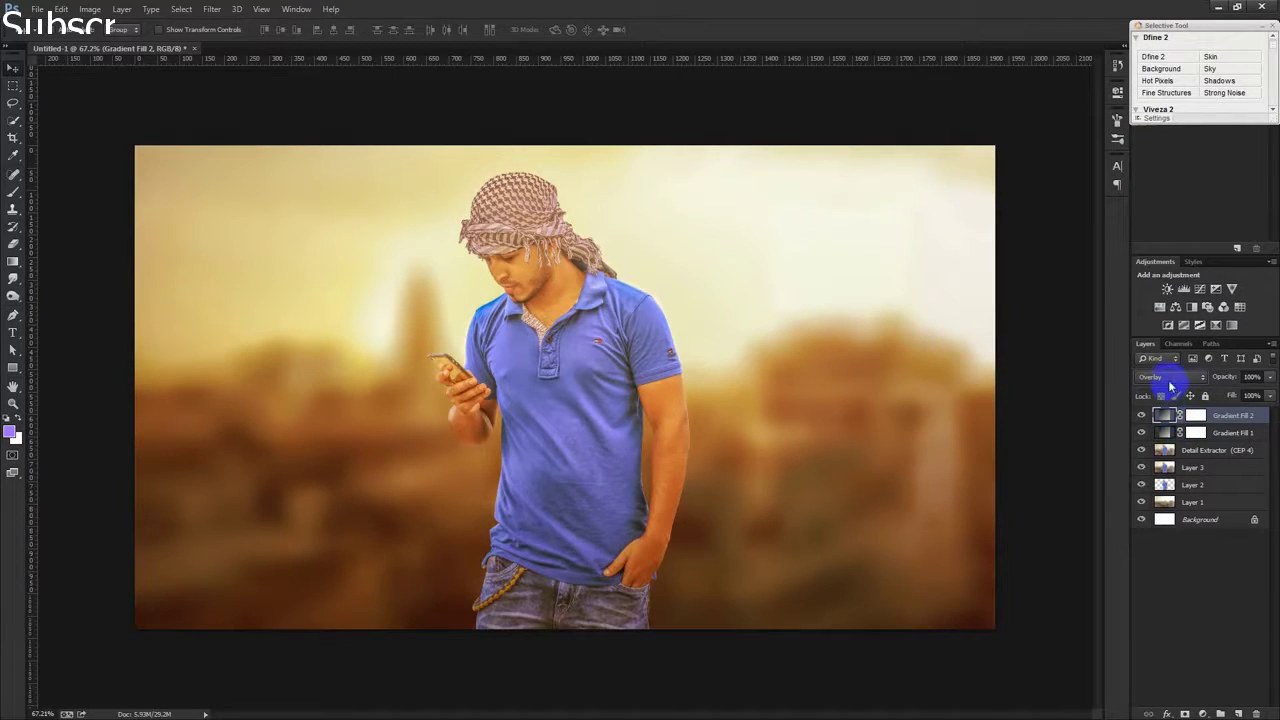
pyautogui.scroll(-1, 1168, 376)
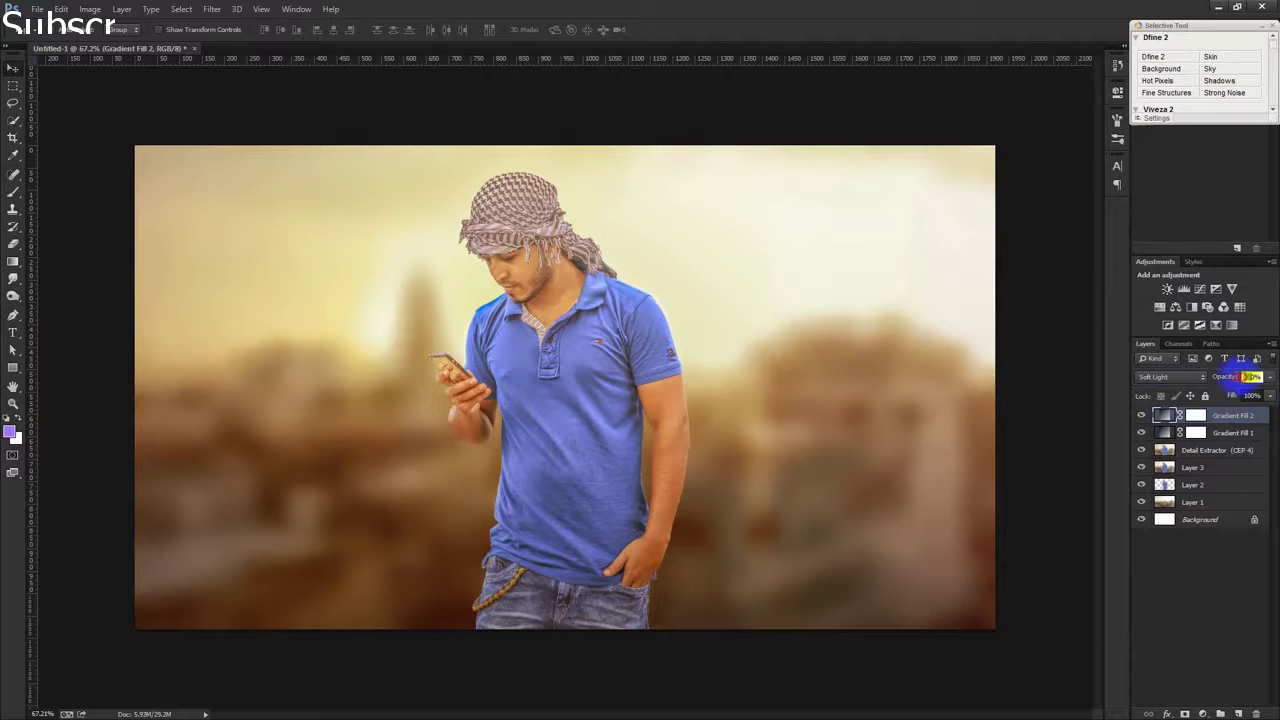
pyautogui.write('20')
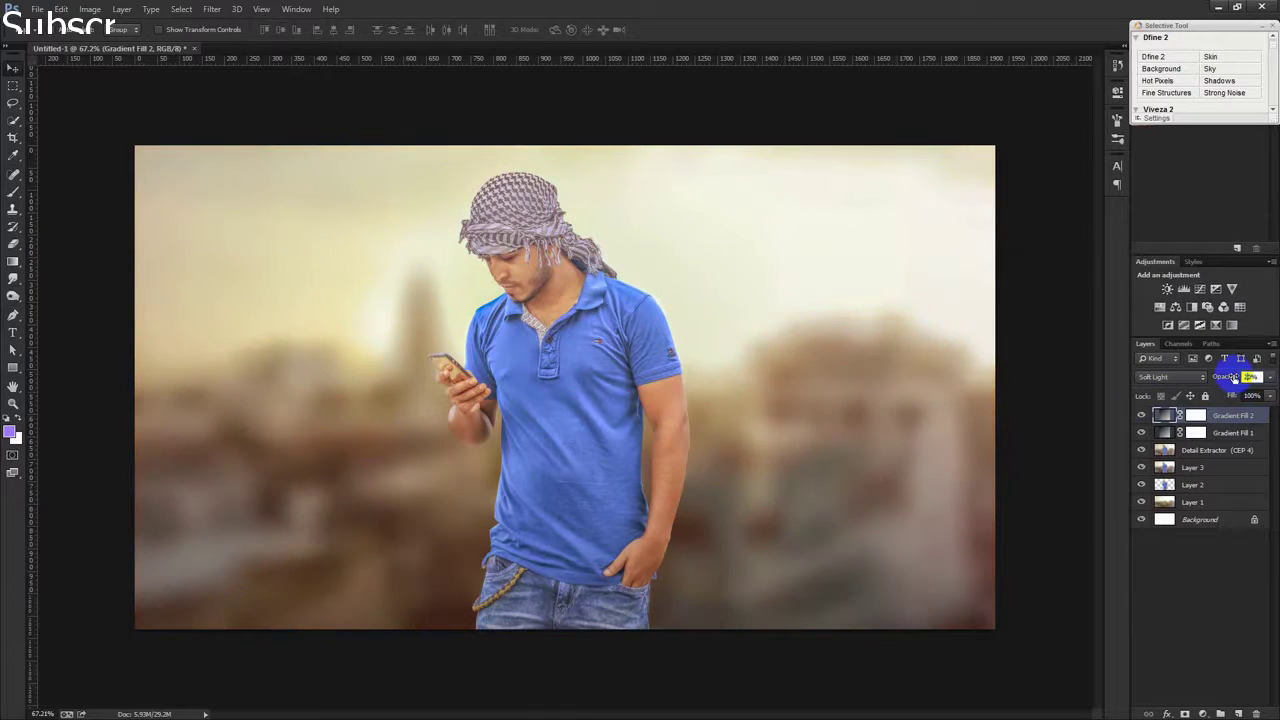
pyautogui.click(1163, 420)
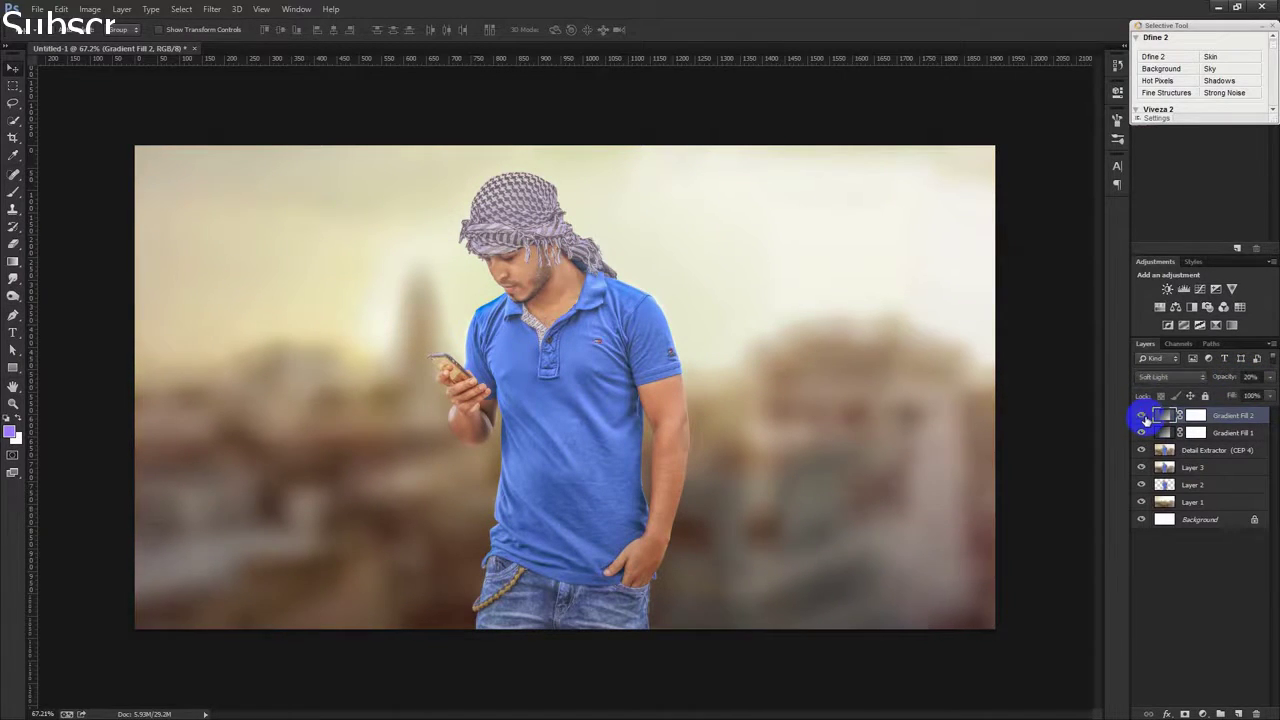
pyautogui.click(1203, 714)
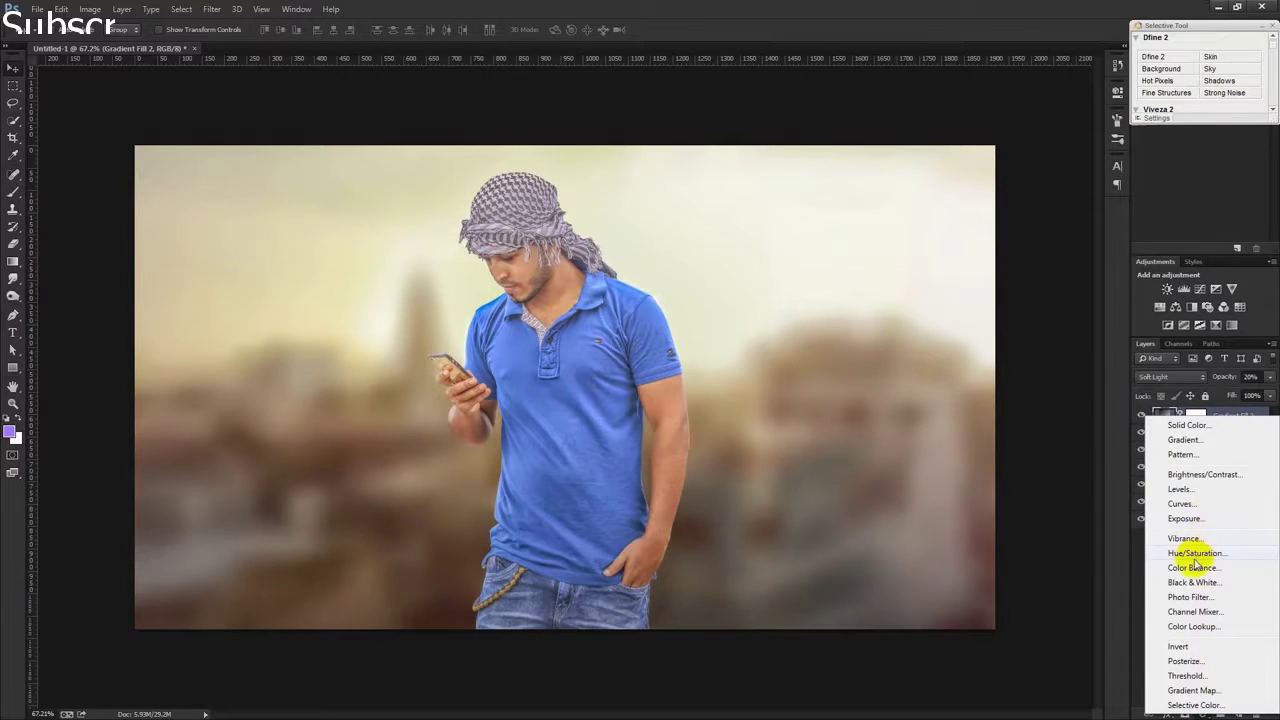
# Add a Color Balance layer with midtones at +6, +13, +26, toggling it to compare
pyautogui.click(1192, 568)
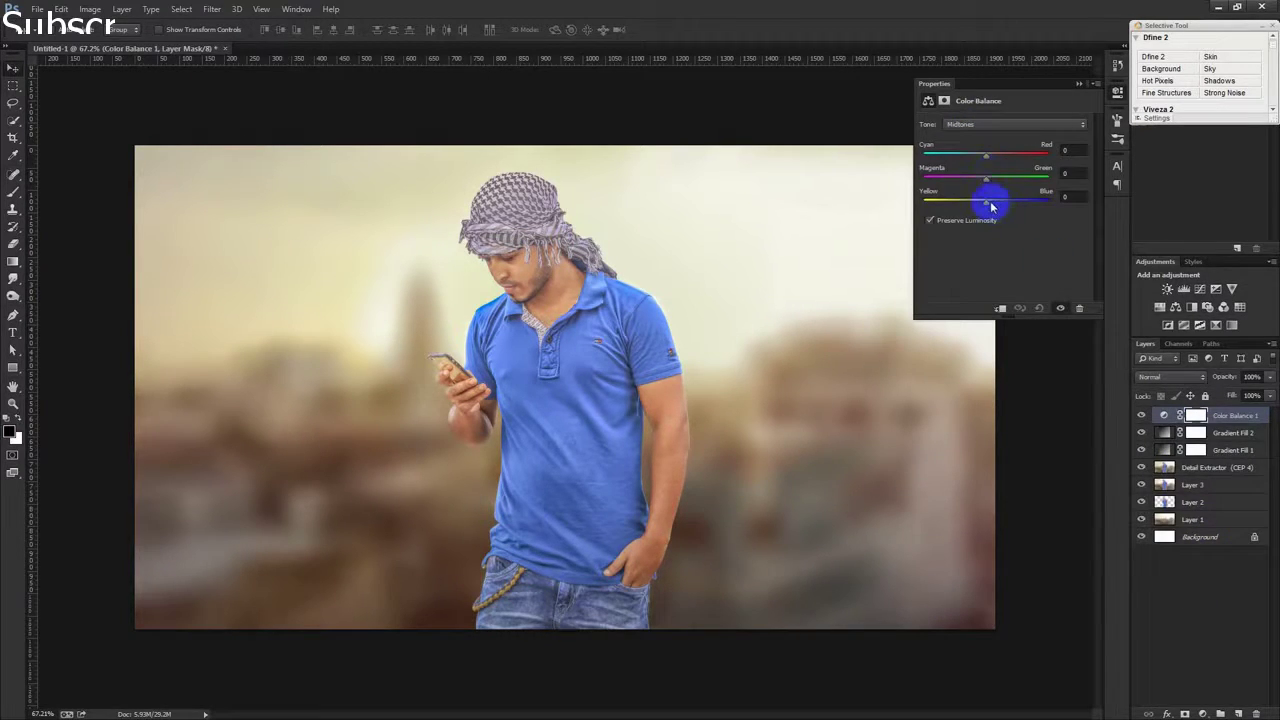
pyautogui.click(987, 158)
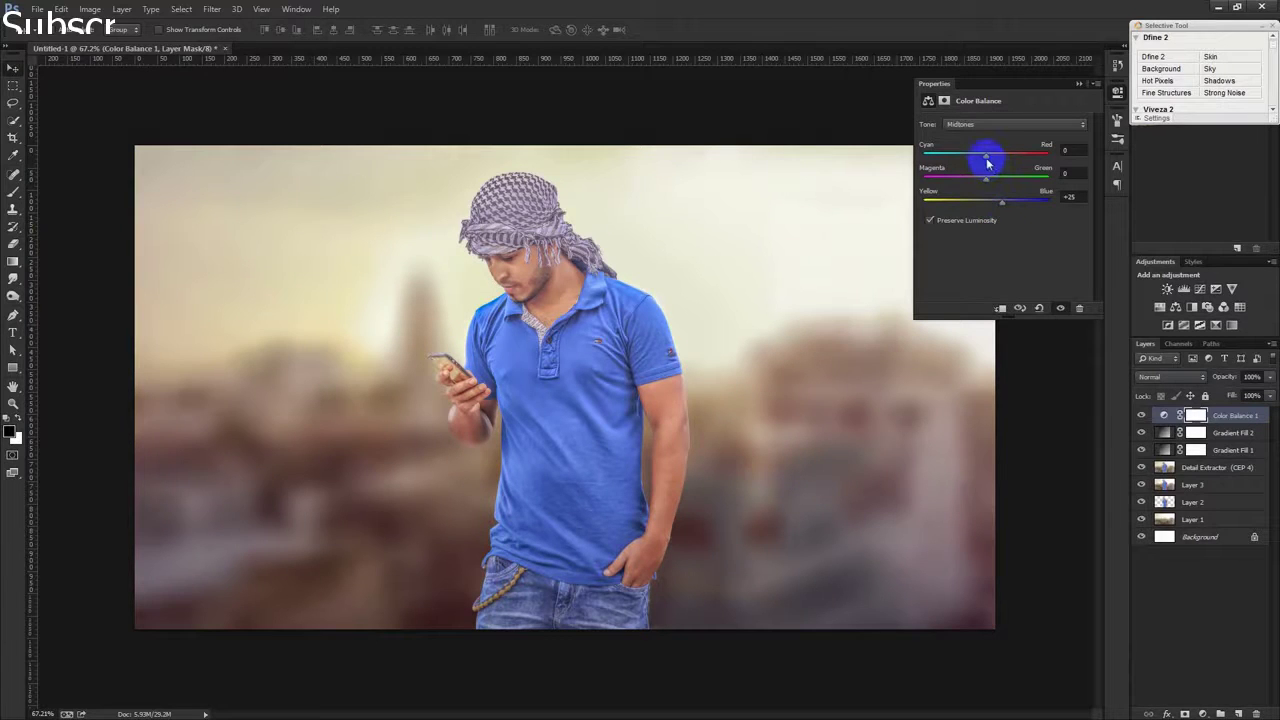
pyautogui.click(988, 183)
pyautogui.moveTo(1000, 186)
pyautogui.mouseDown()
pyautogui.moveTo(971, 184)
pyautogui.moveTo(995, 188)
pyautogui.mouseUp()
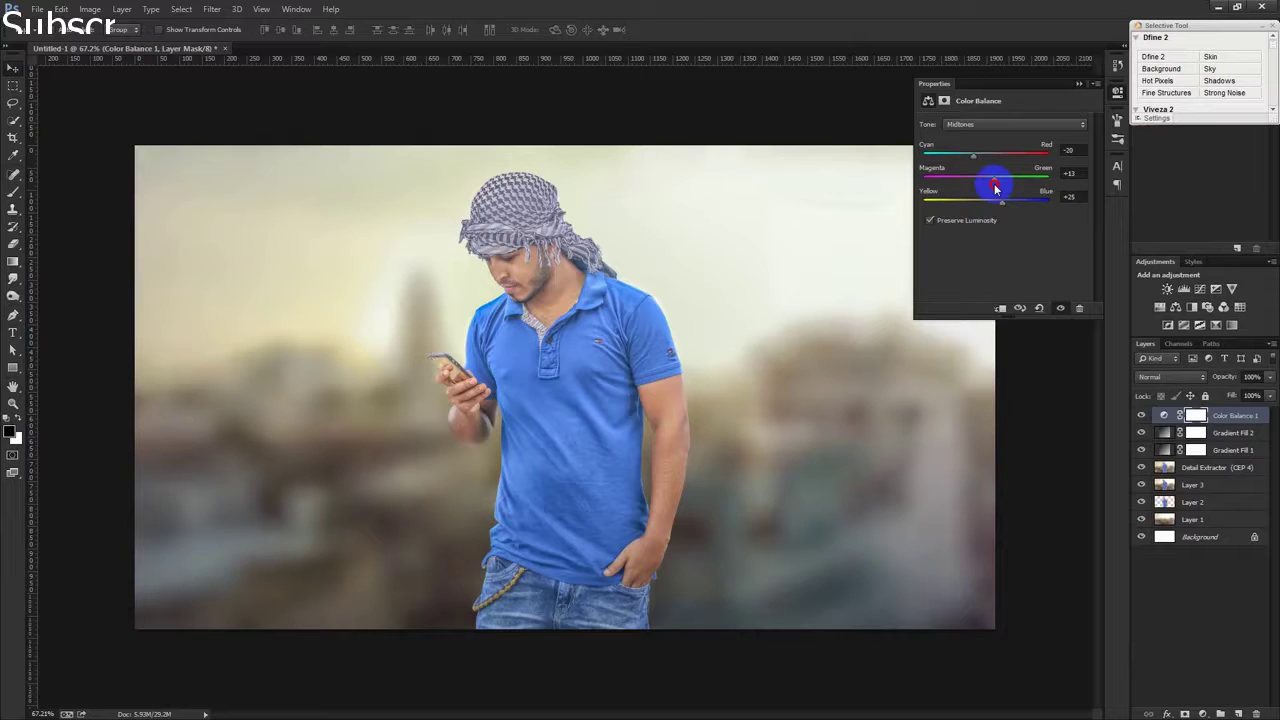
pyautogui.click(1003, 202)
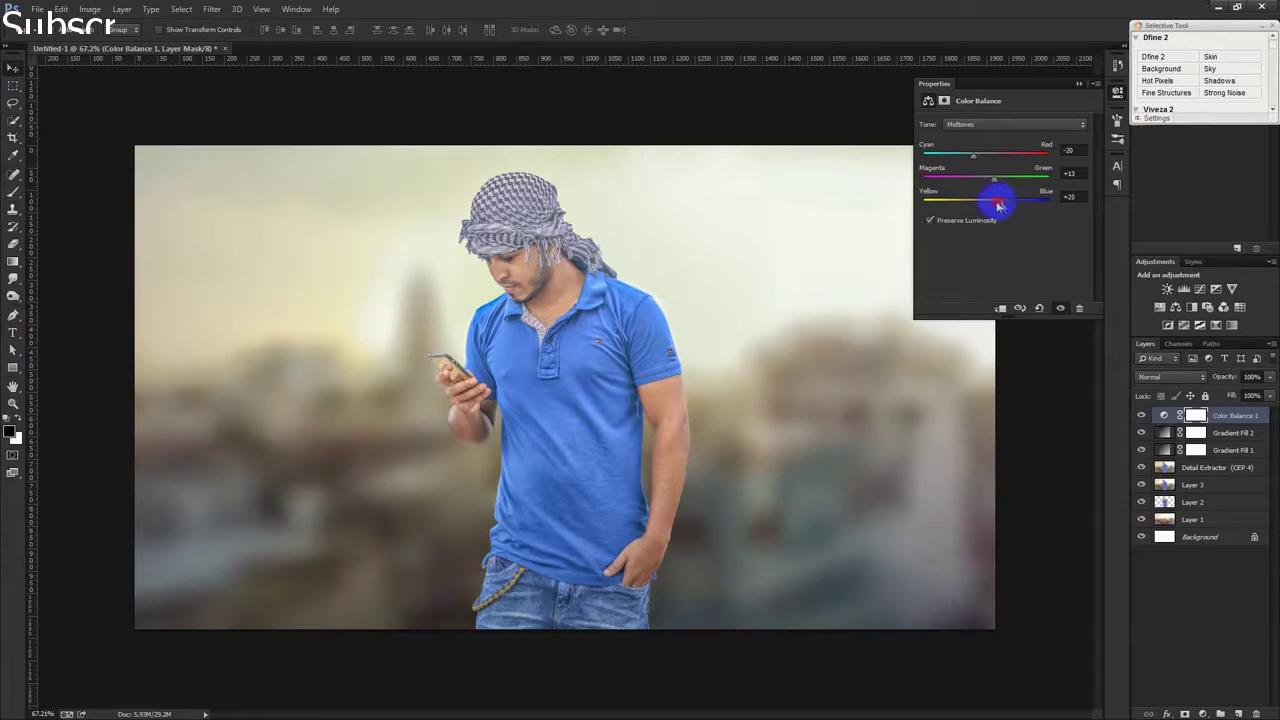
pyautogui.moveTo(994, 204)
pyautogui.mouseDown()
pyautogui.moveTo(971, 201)
pyautogui.moveTo(1005, 203)
pyautogui.mouseUp()
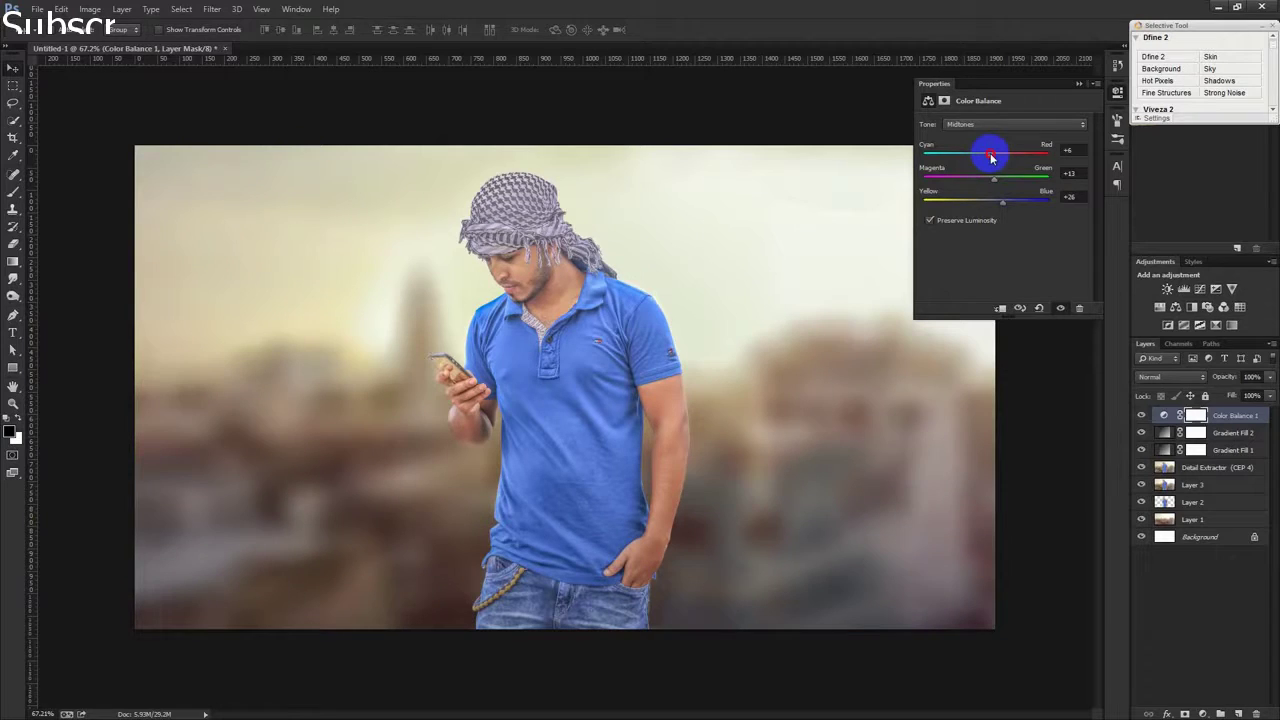
pyautogui.click(1142, 417)
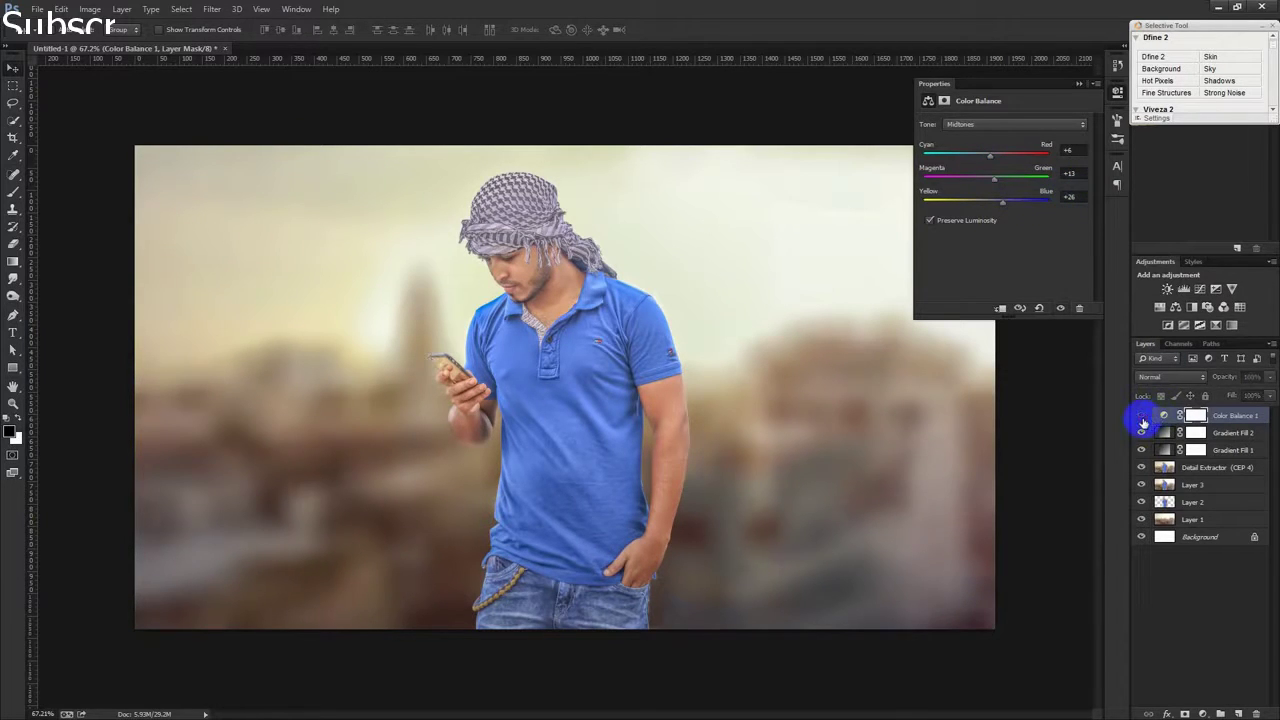
pyautogui.click(1142, 417)
pyautogui.click(1141, 417)
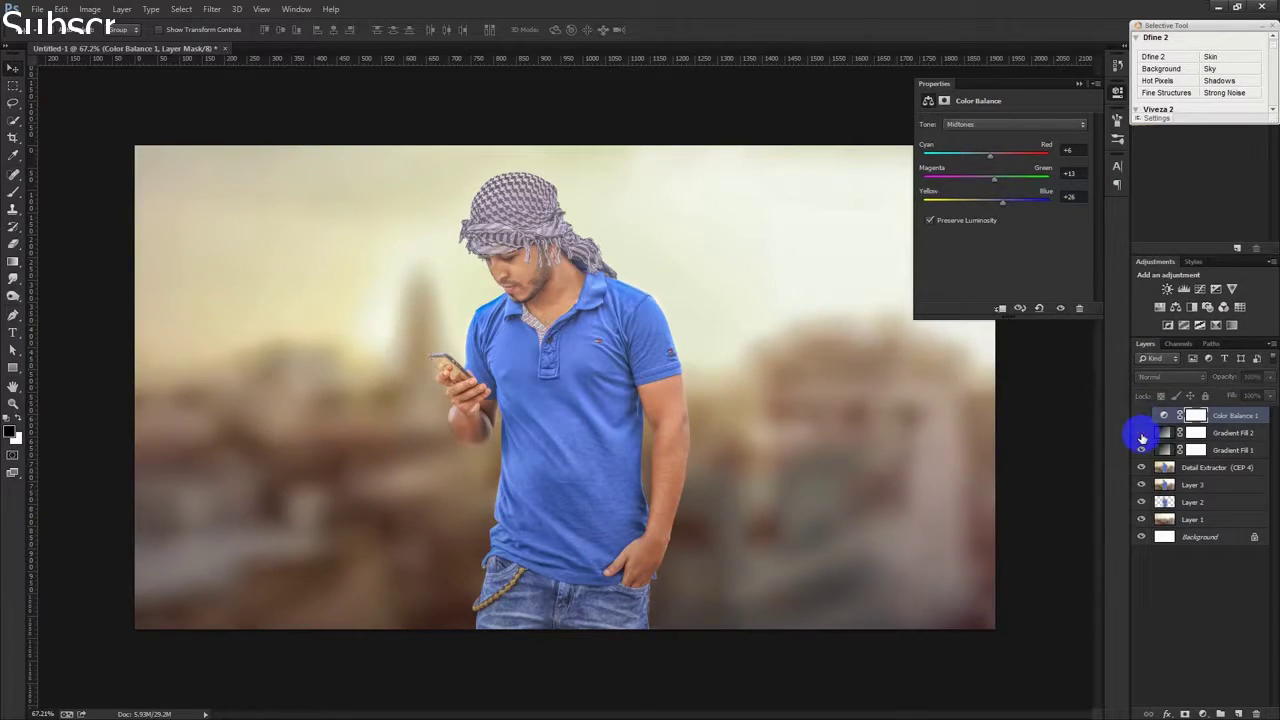
pyautogui.click(1079, 85)
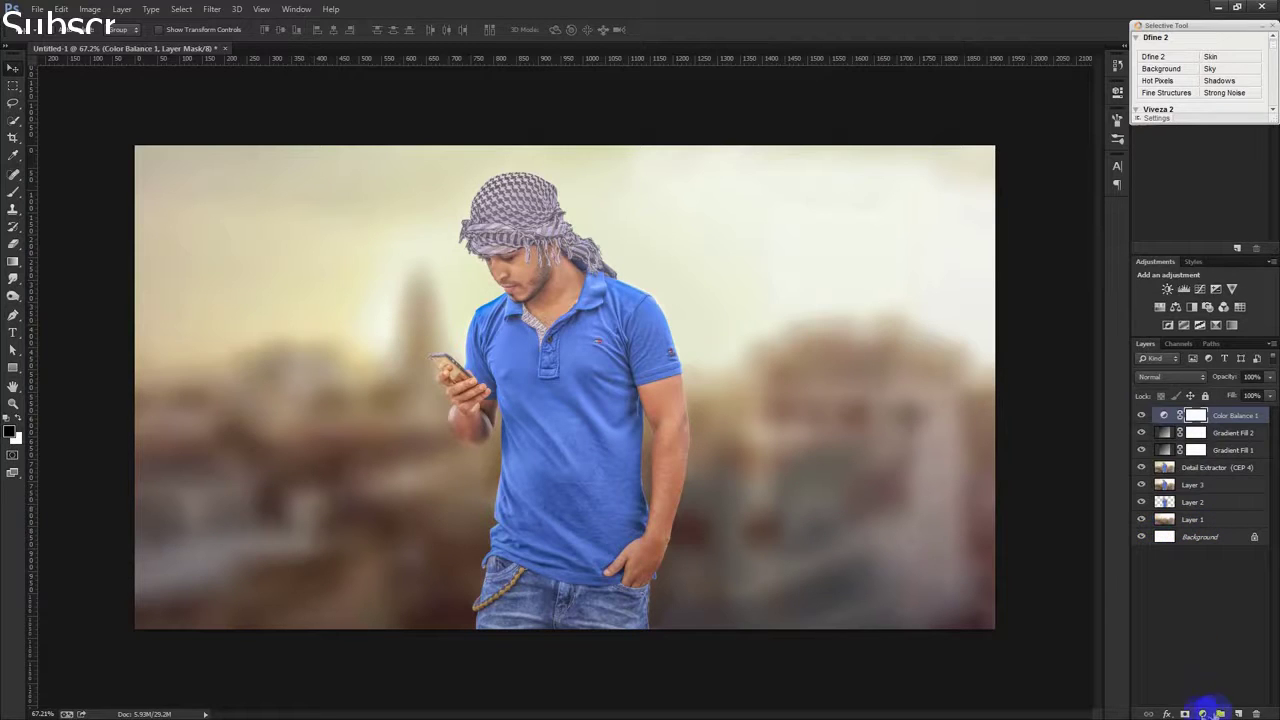
# Add a gradient fill using the reset default presets, choosing one that fades to transparent
pyautogui.click(1202, 713)
pyautogui.click(1194, 443)
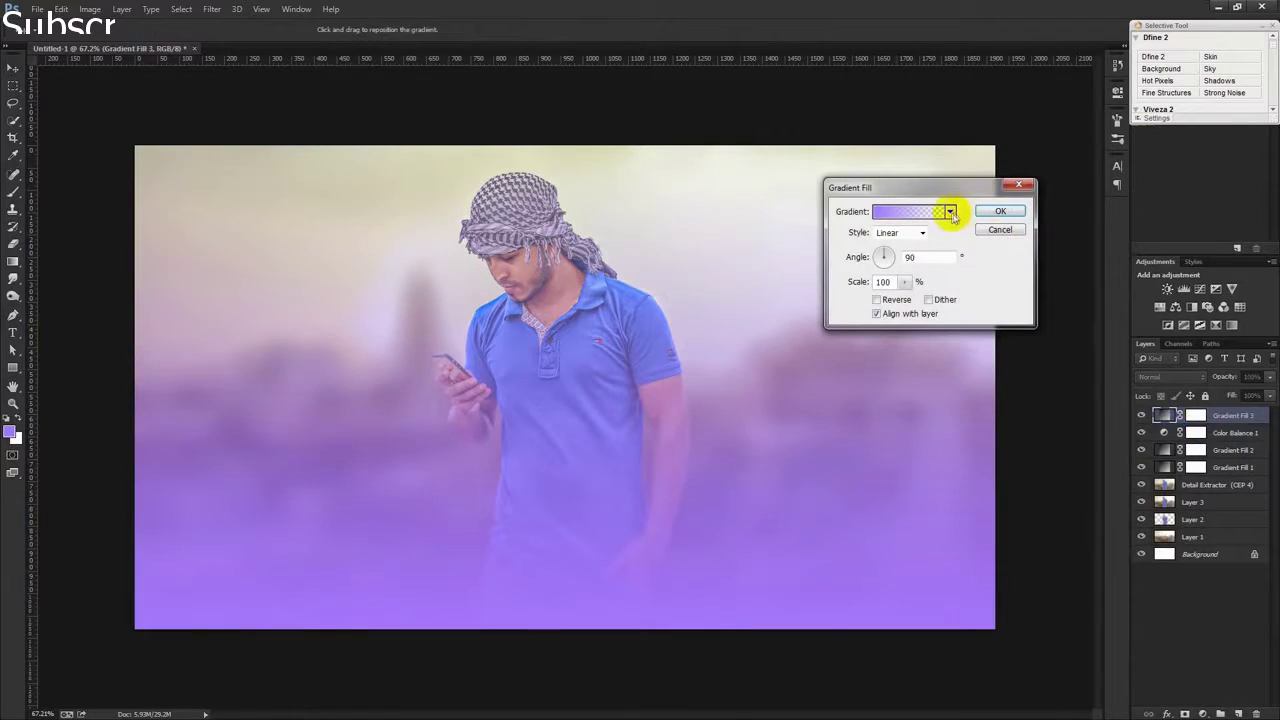
pyautogui.click(950, 211)
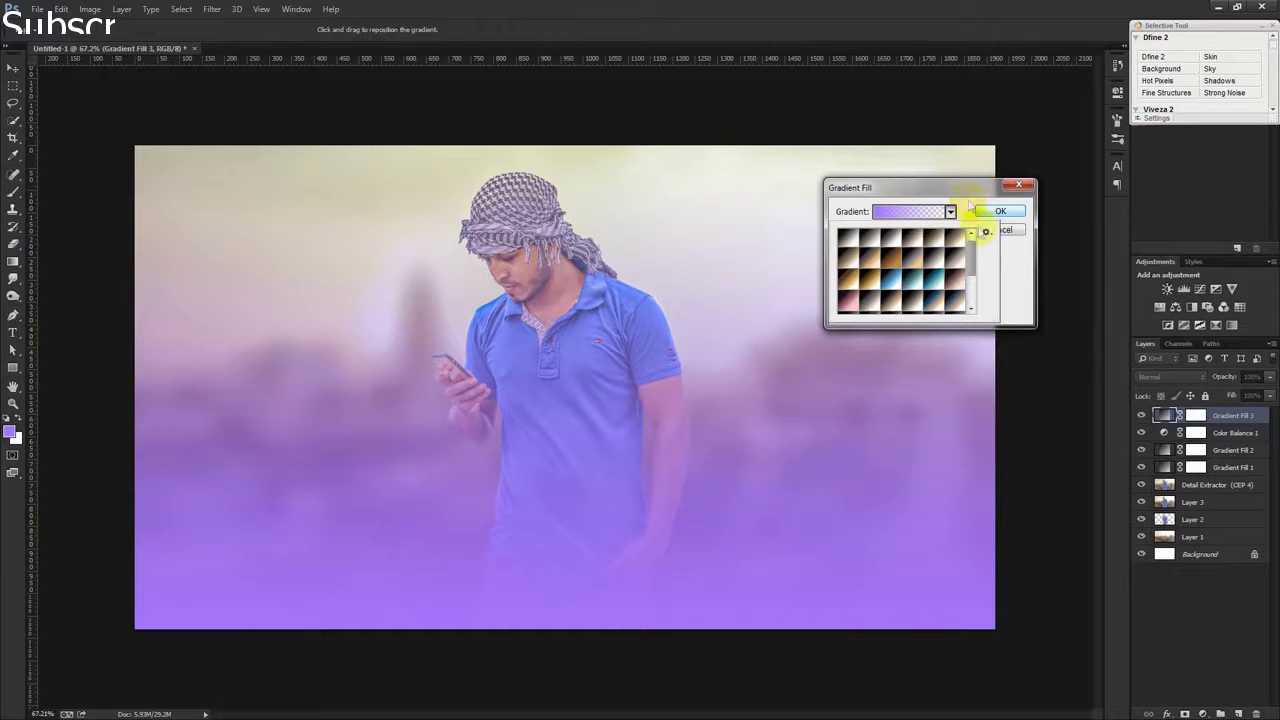
pyautogui.click(986, 231)
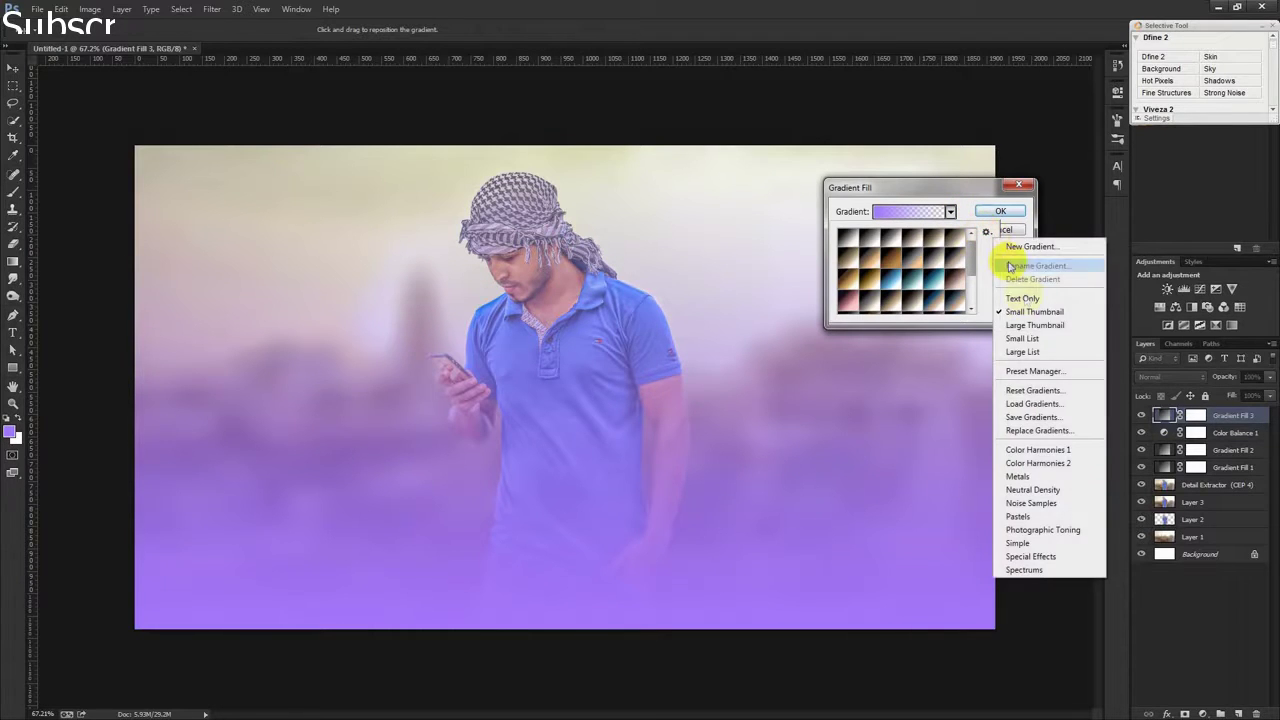
pyautogui.click(1033, 390)
pyautogui.click(588, 274)
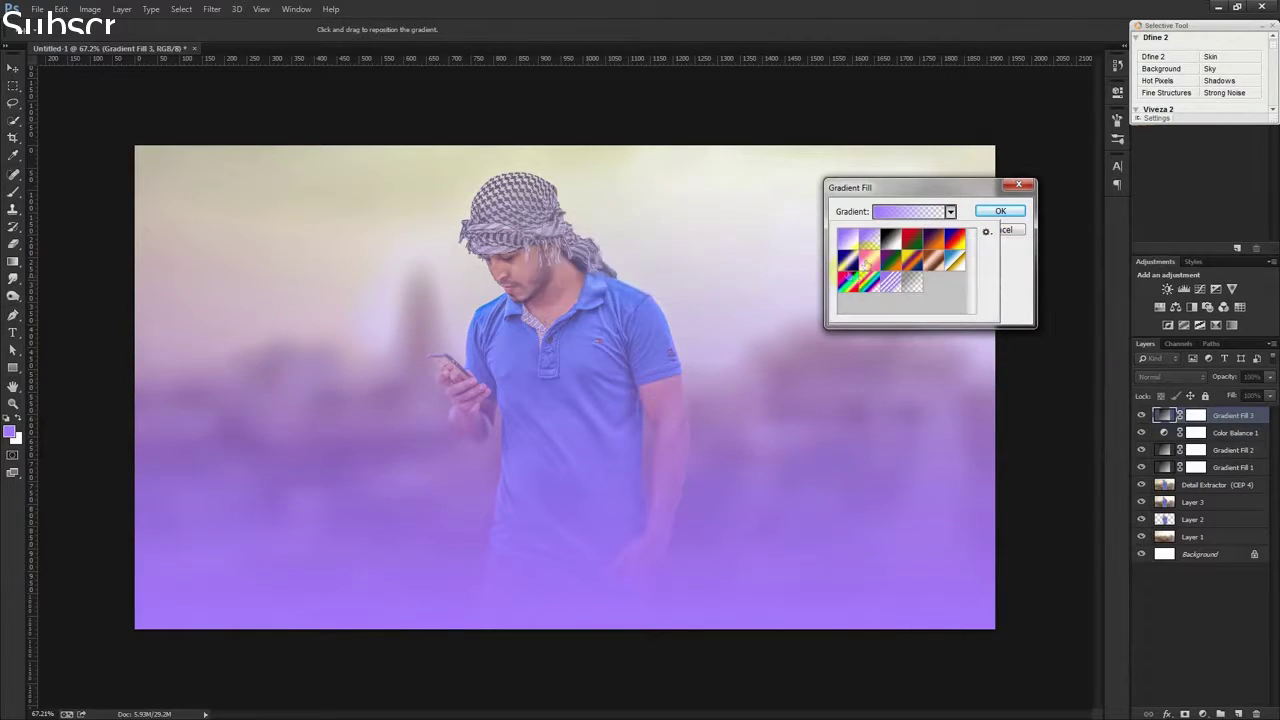
pyautogui.click(912, 282)
pyautogui.click(912, 210)
# Make it a reversed radial gradient at 0° and 189% scale, centred on the man's head
pyautogui.click(898, 232)
pyautogui.click(890, 244)
pyautogui.click(895, 299)
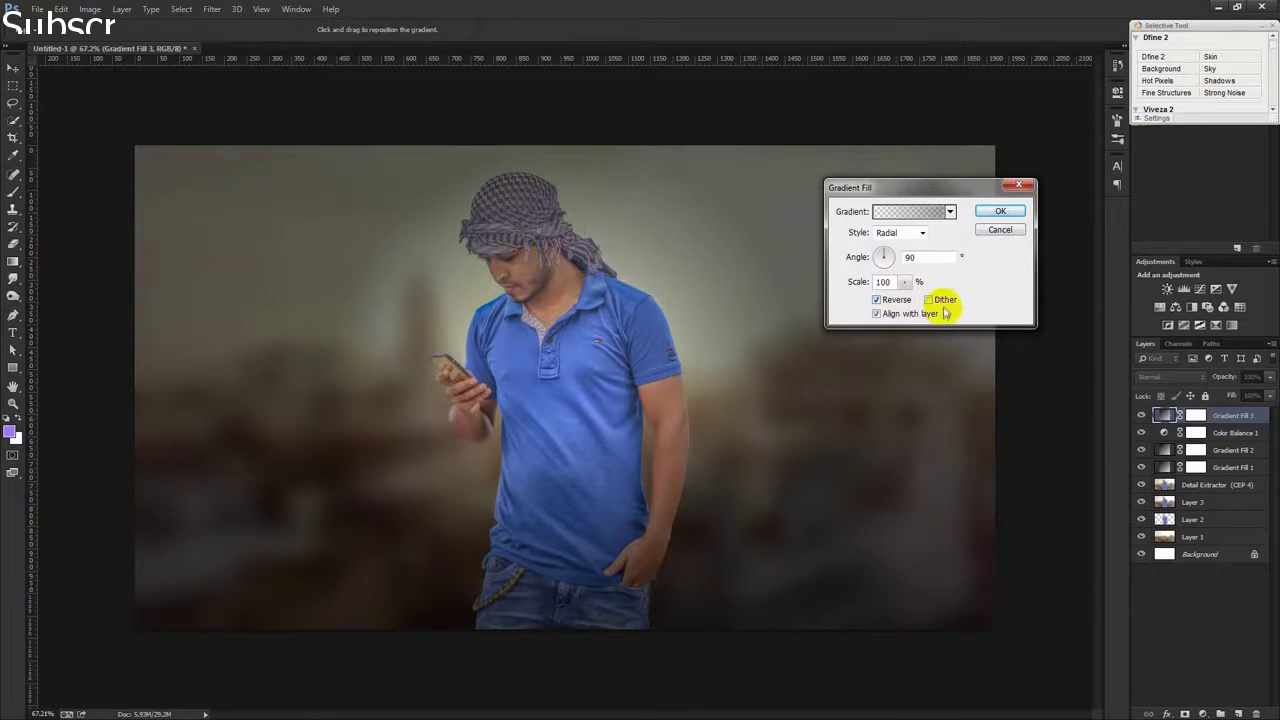
pyautogui.doubleClick(910, 257)
pyautogui.write('0')
pyautogui.press('Tab')
pyautogui.moveTo(904, 282); pyautogui.dragTo(910, 297)
pyautogui.moveTo(643, 271); pyautogui.dragTo(598, 262)
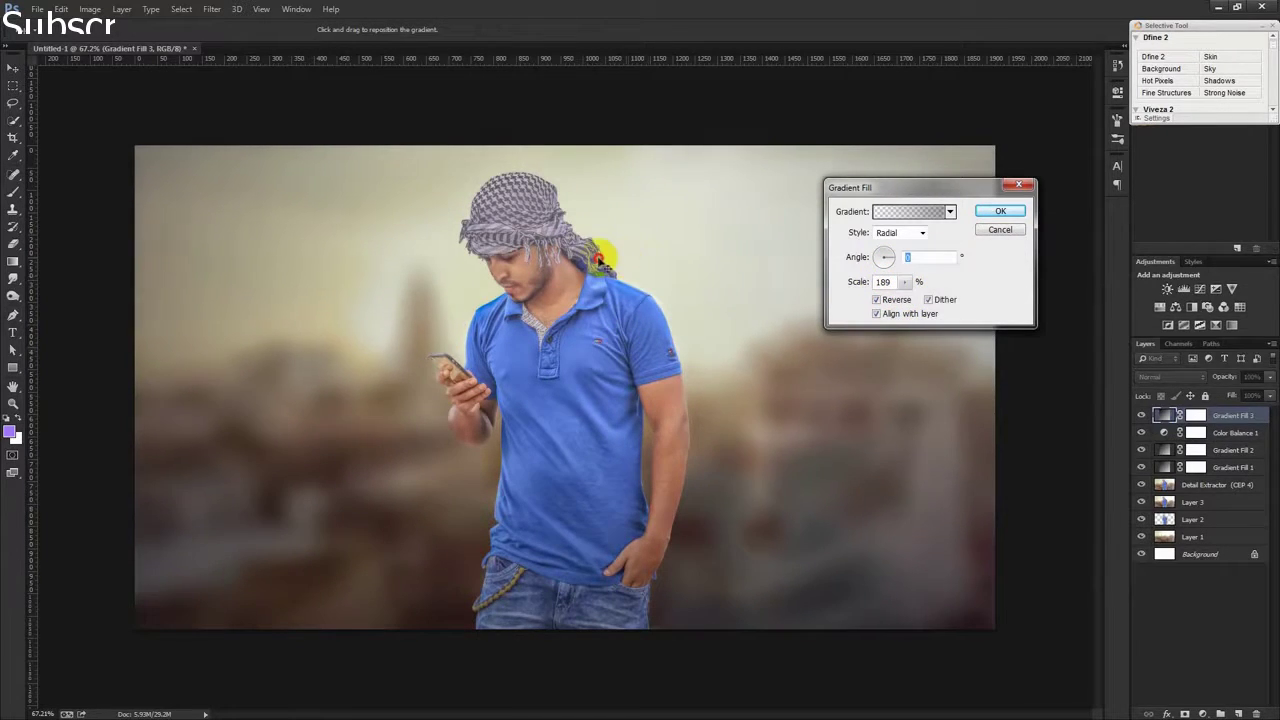
pyautogui.click(998, 211)
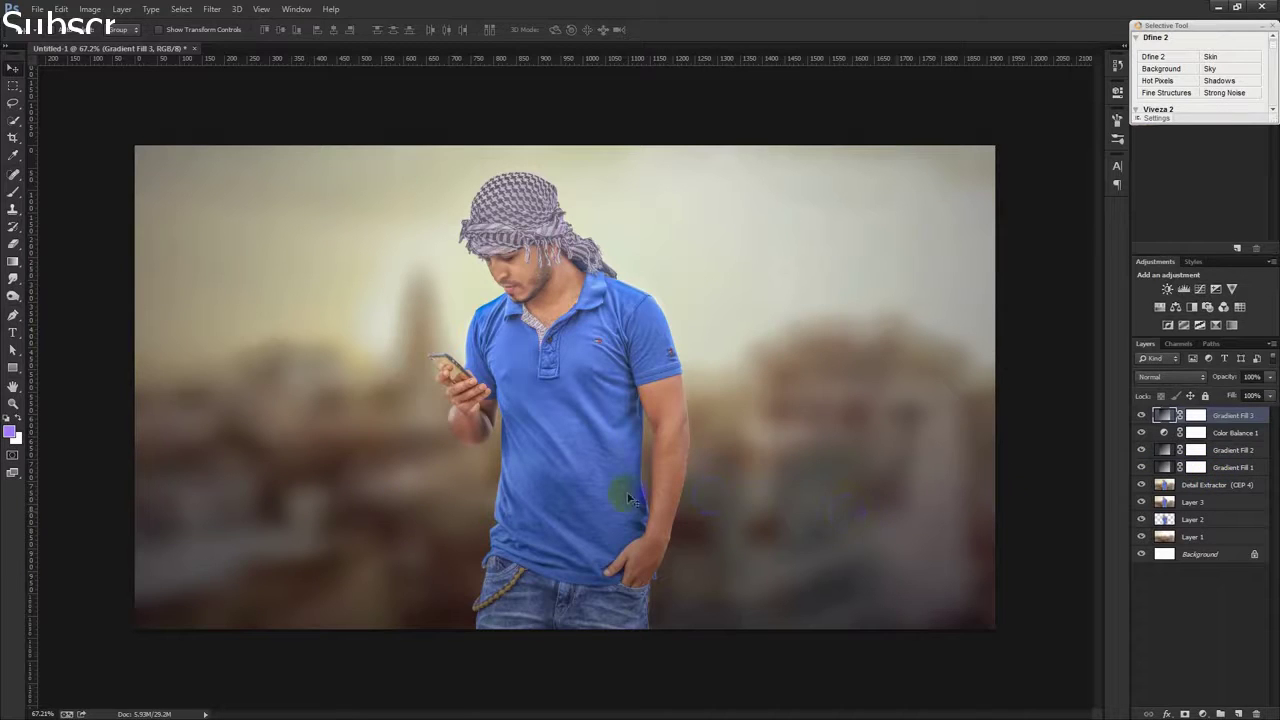
pyautogui.click(1239, 713)
# Fill the new Layer 4 with 50% Gray and set its blend mode to Overlay
pyautogui.click(90, 9)
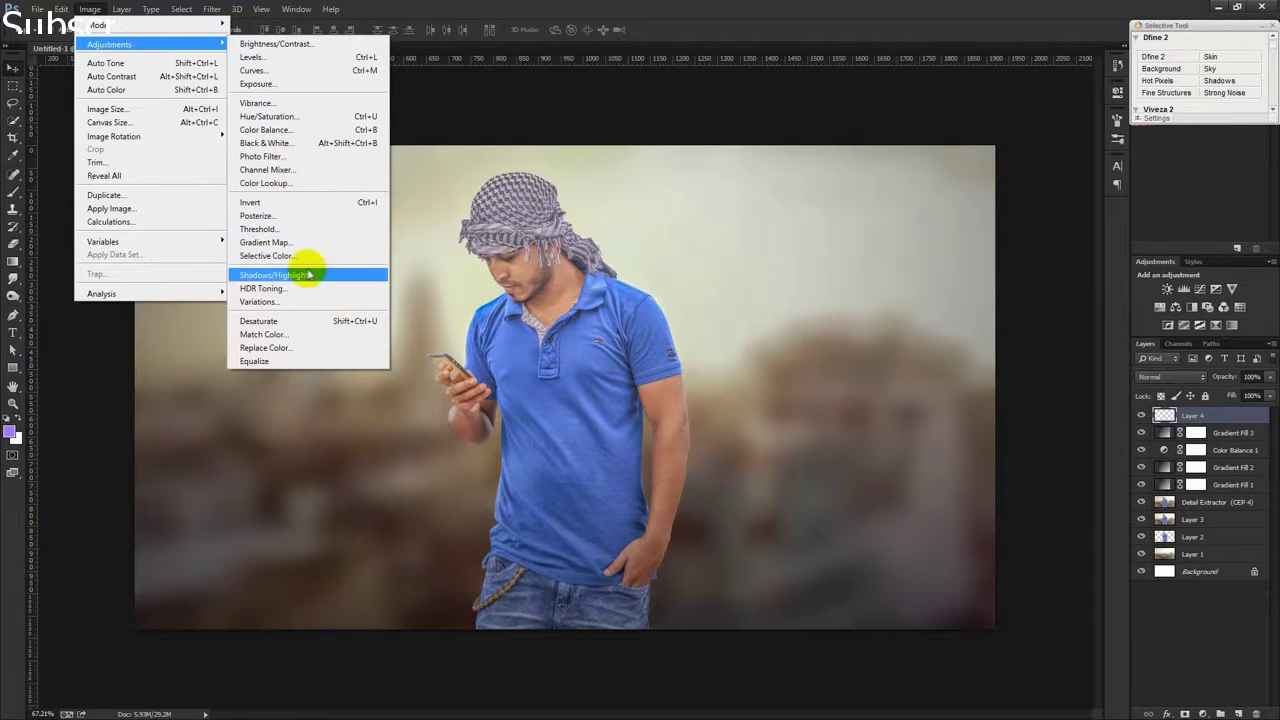
pyautogui.moveTo(61, 9)
pyautogui.click(98, 210)
pyautogui.click(645, 217)
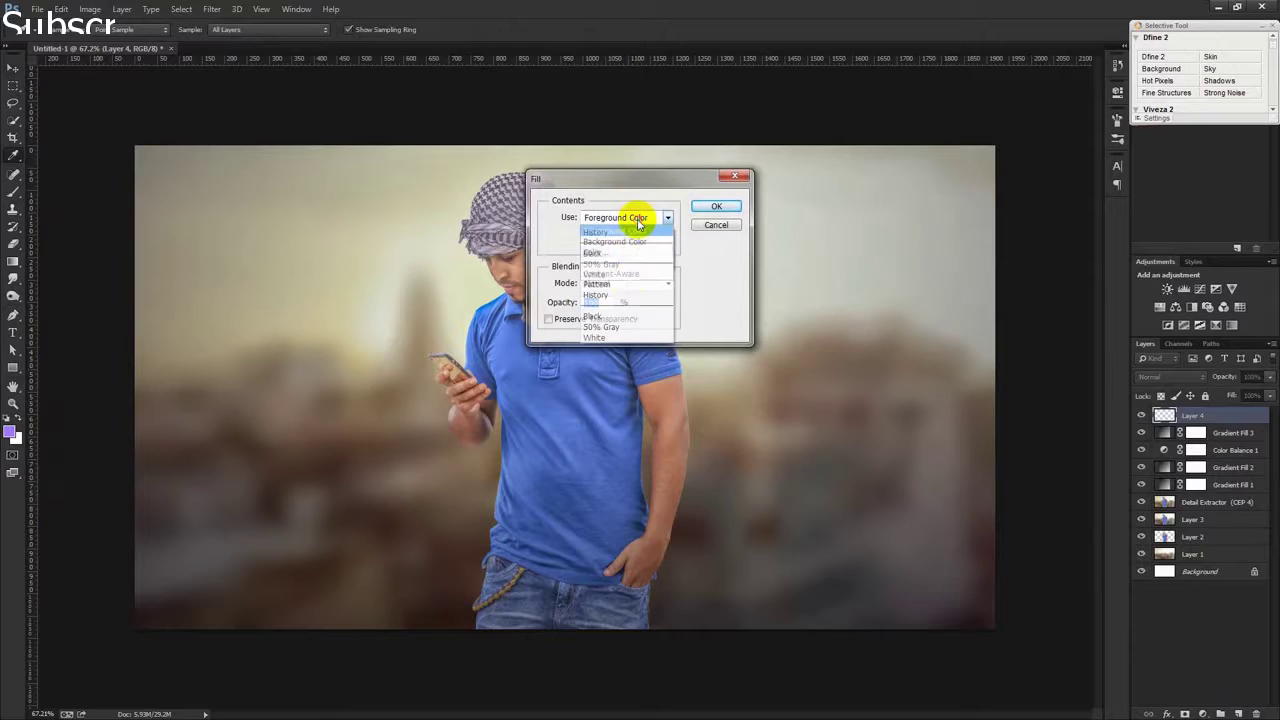
pyautogui.click(628, 329)
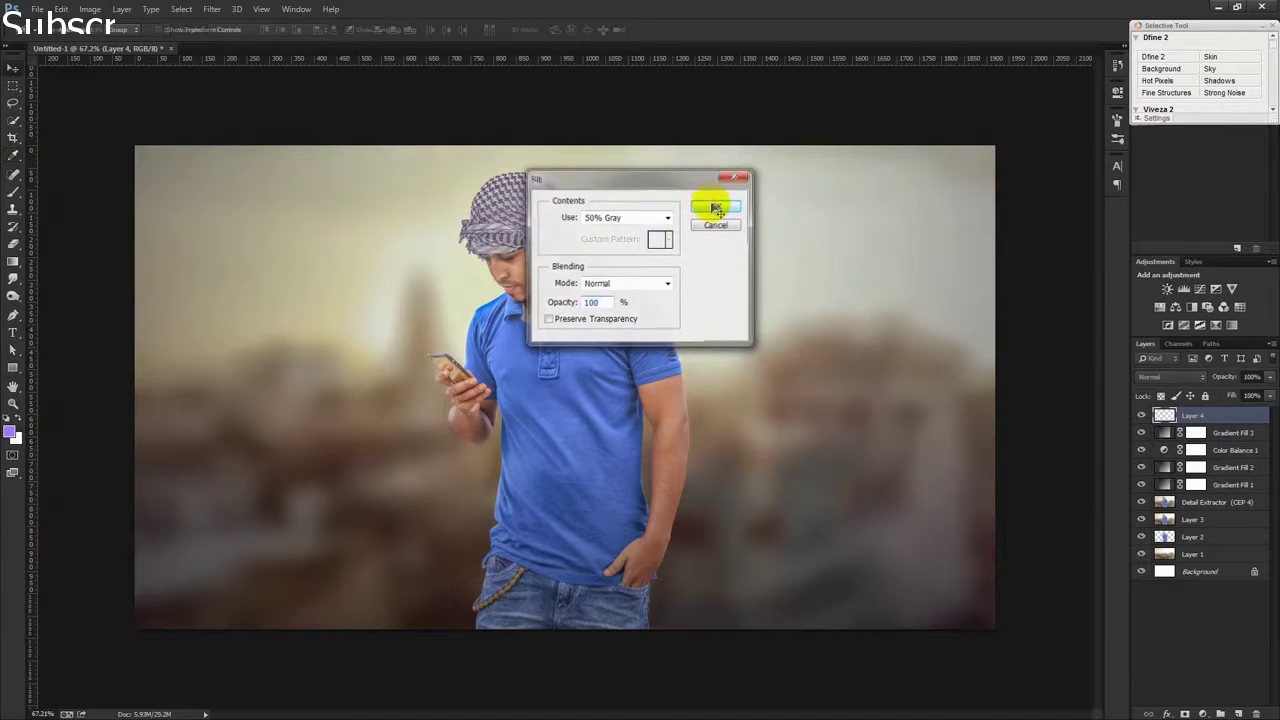
pyautogui.click(714, 207)
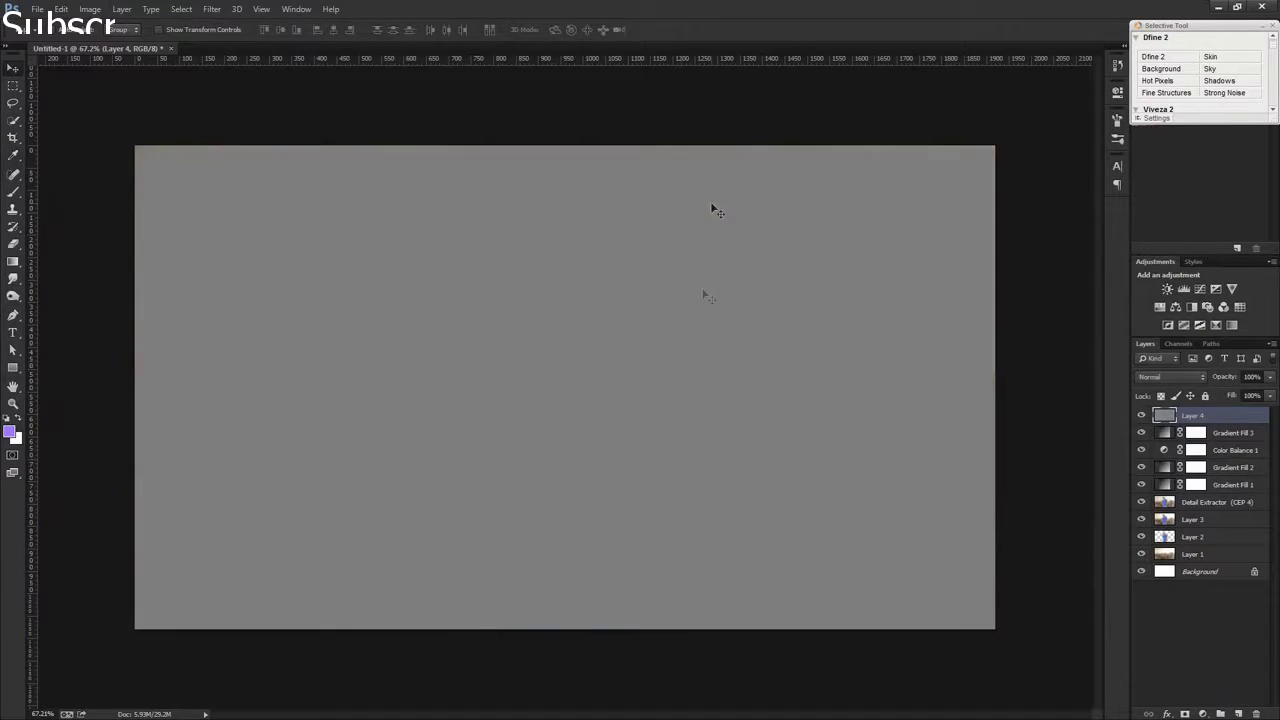
pyautogui.click(1164, 378)
pyautogui.click(1143, 199)
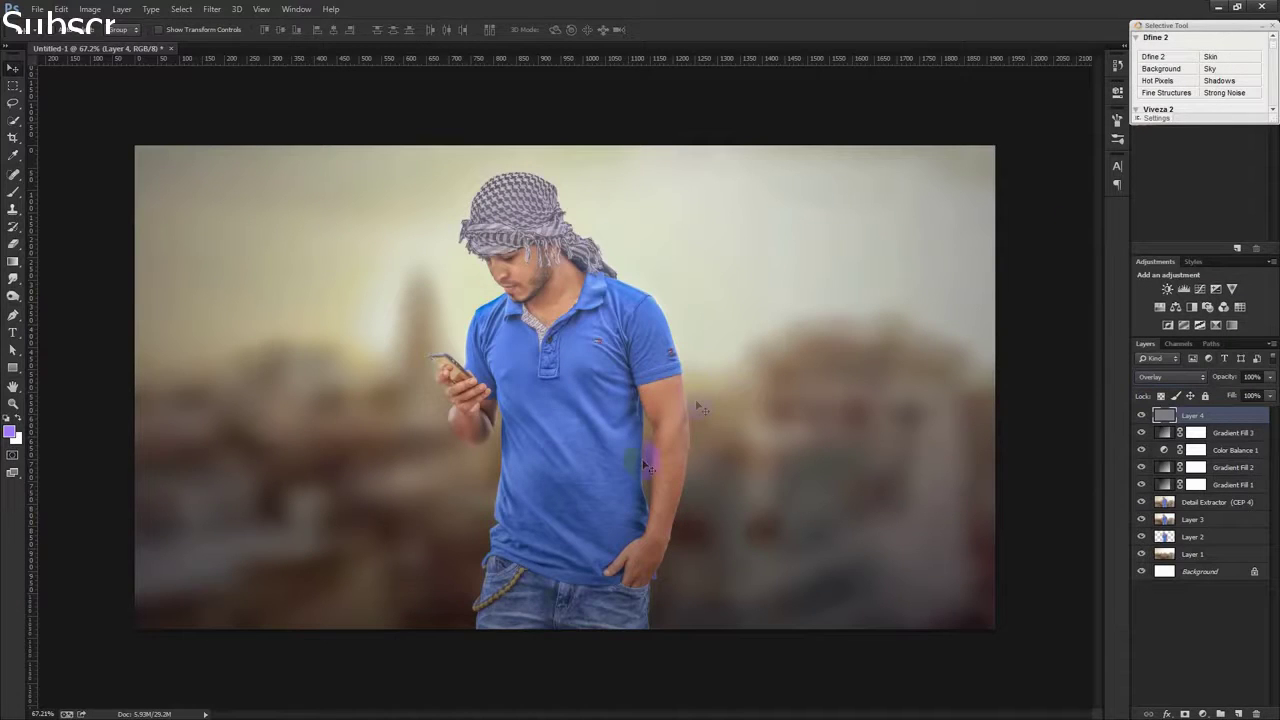
pyautogui.moveTo(13, 278)
pyautogui.mouseDown()
pyautogui.moveTo(62, 284)
pyautogui.moveTo(68, 300)
pyautogui.mouseUp()
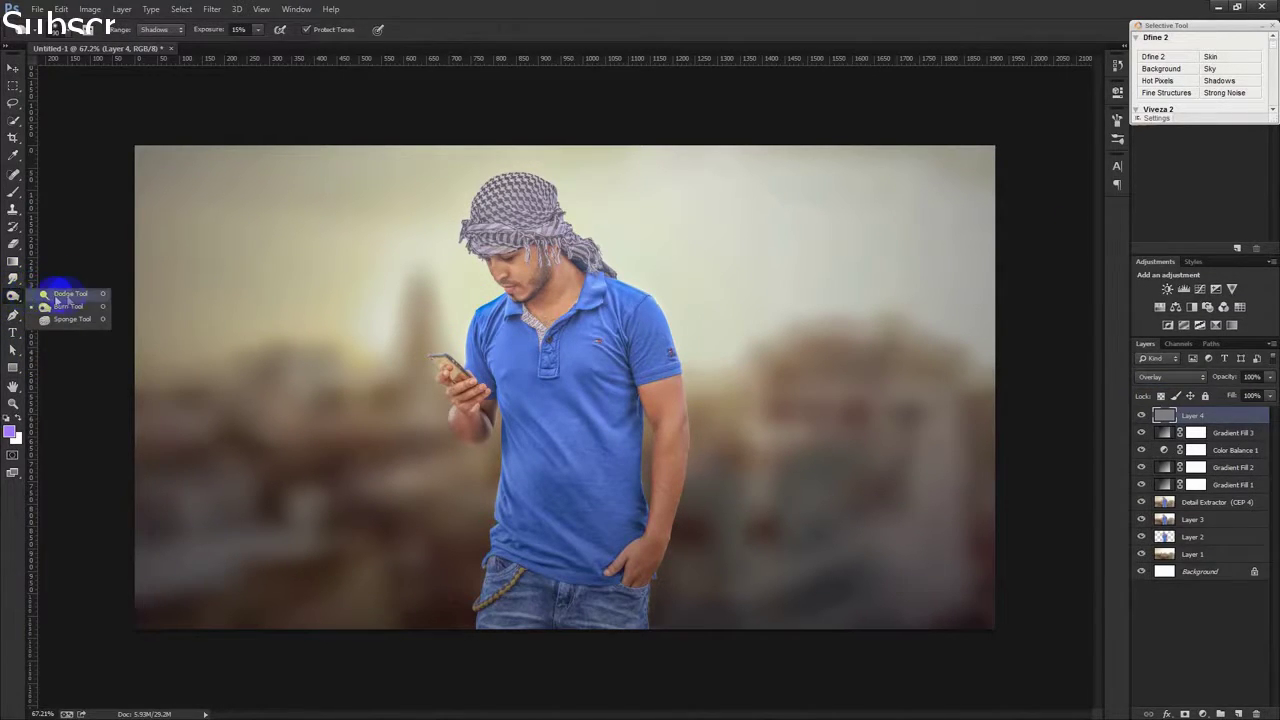
# With the Dodge Tool at 10% exposure, lighten the skin near the lip, eye and cheek
pyautogui.click(70, 293)
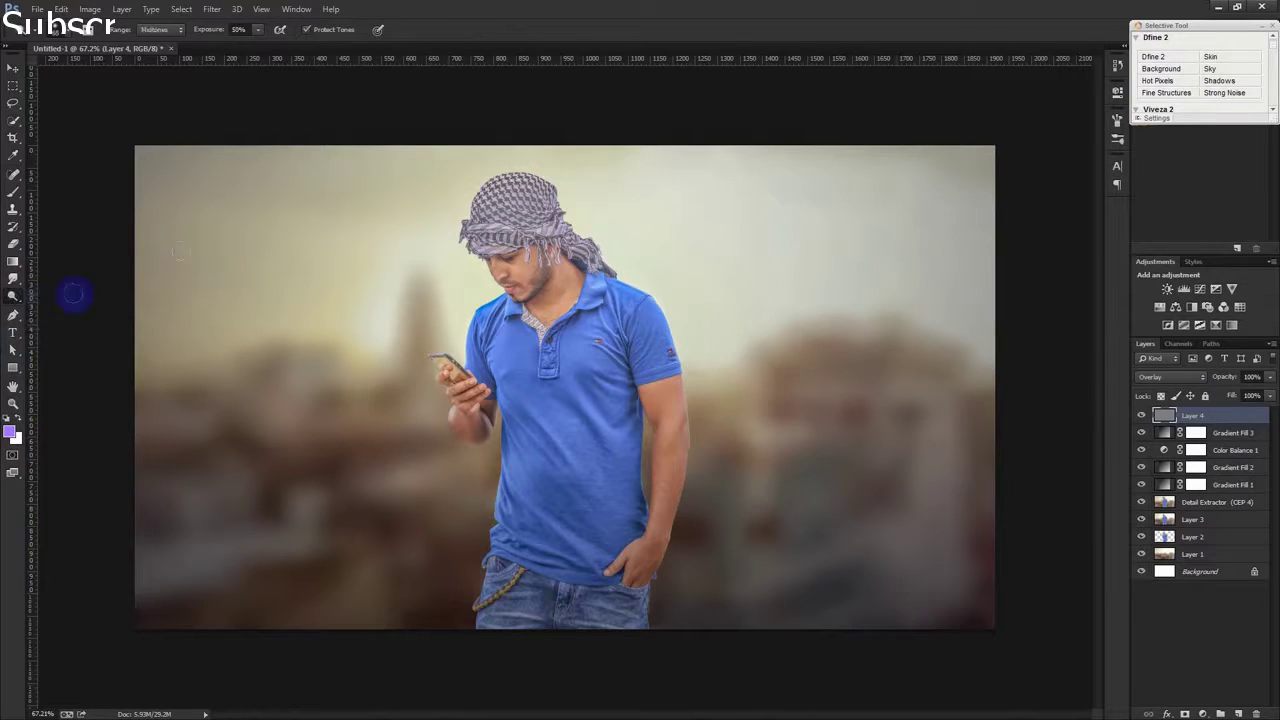
pyautogui.moveTo(243, 28); pyautogui.dragTo(198, 52)
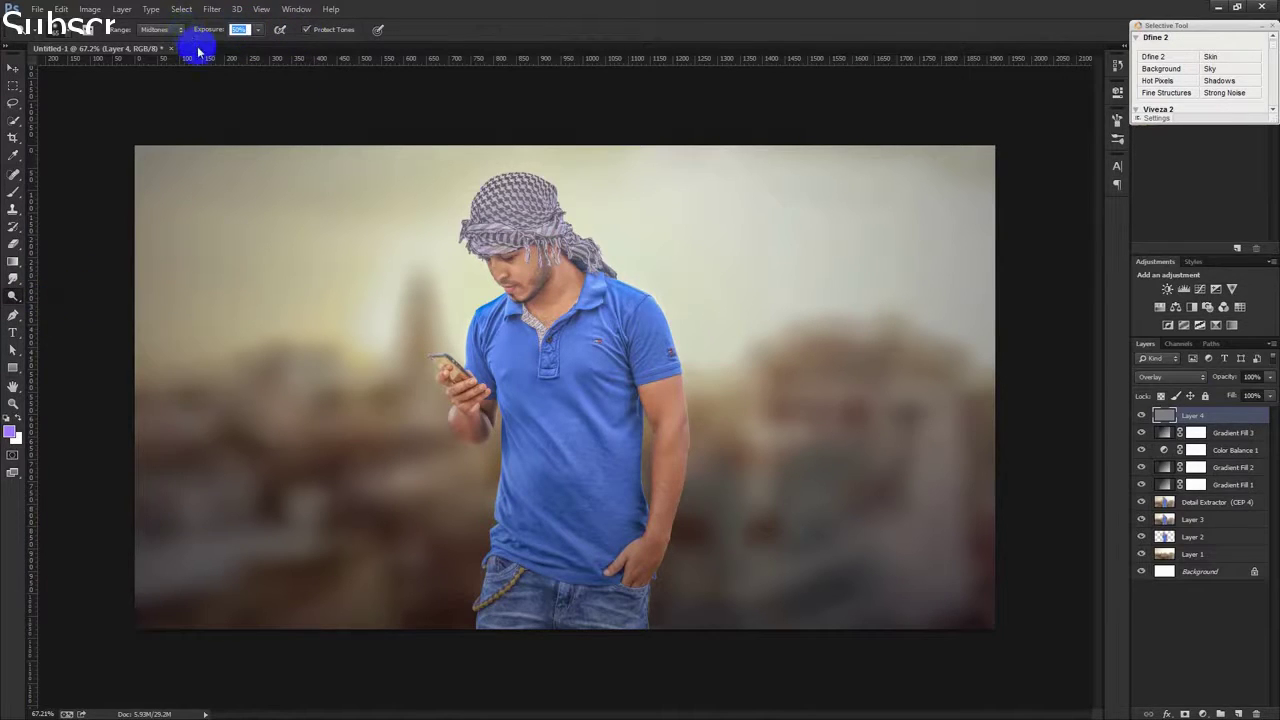
pyautogui.write('10')
pyautogui.press('Return')
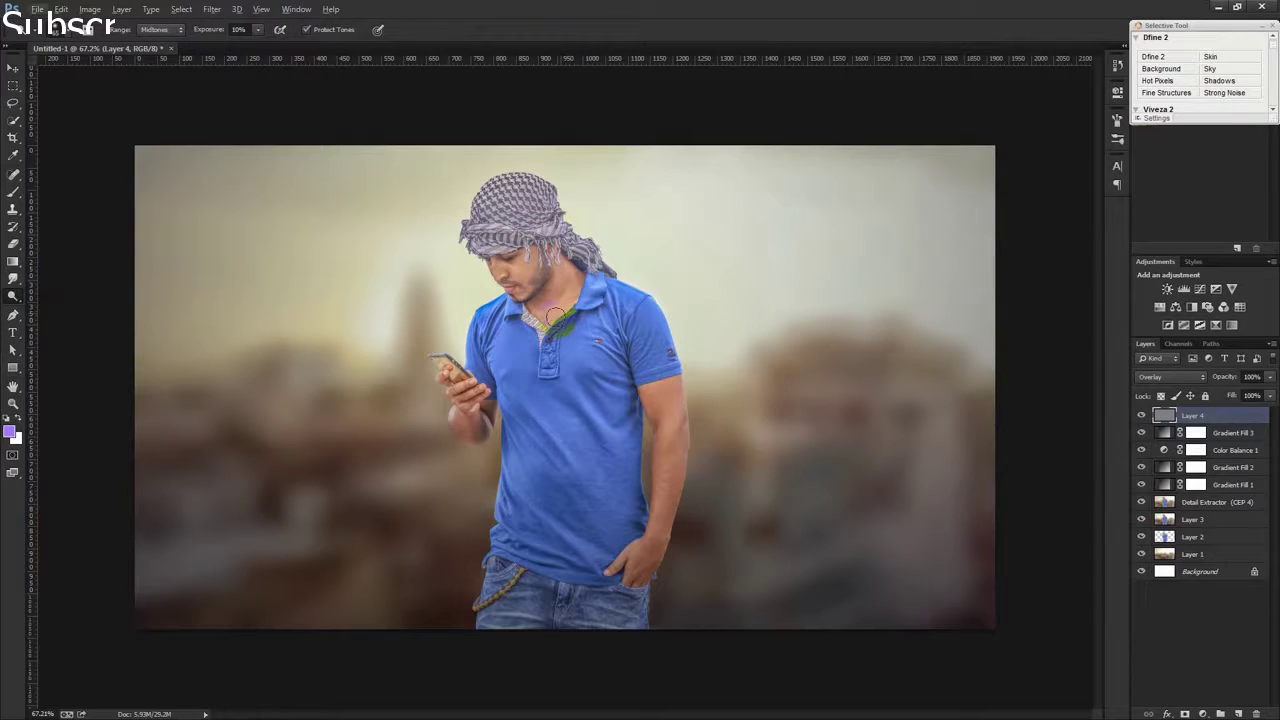
pyautogui.scroll(5, 555, 318)
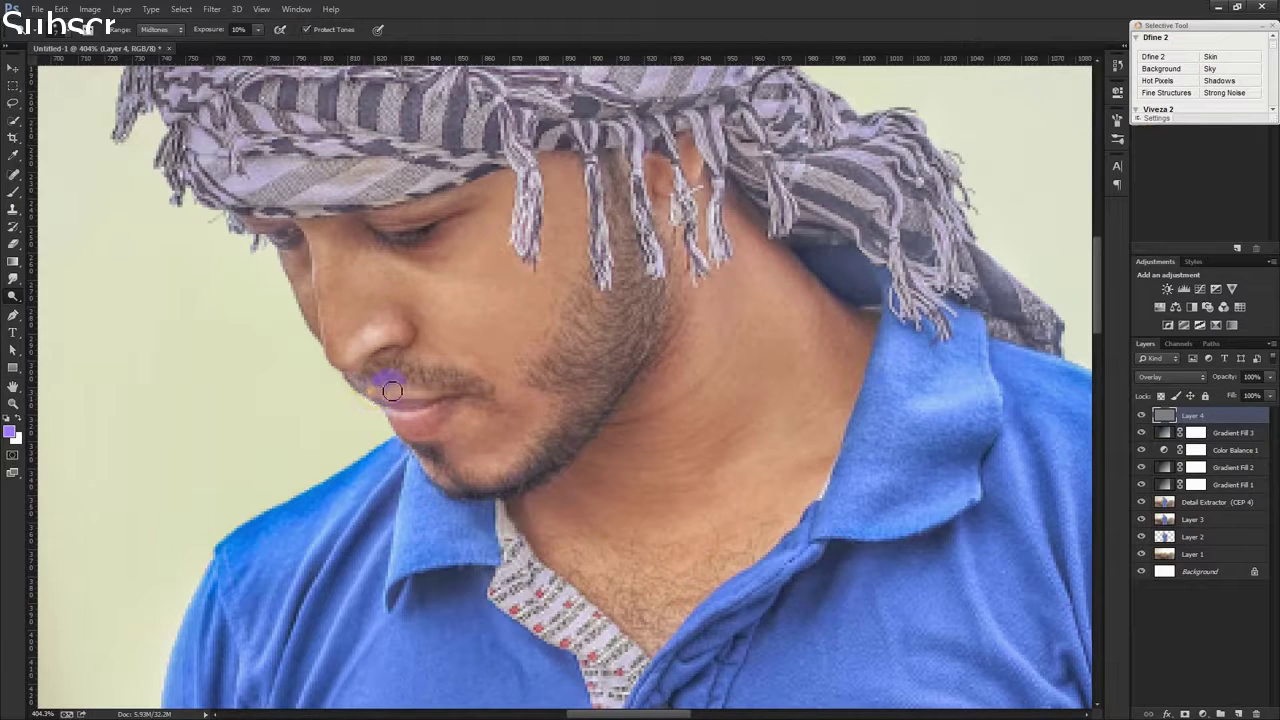
pyautogui.moveTo(410, 240); pyautogui.dragTo(435, 278)
pyautogui.moveTo(412, 272); pyautogui.dragTo(452, 295)
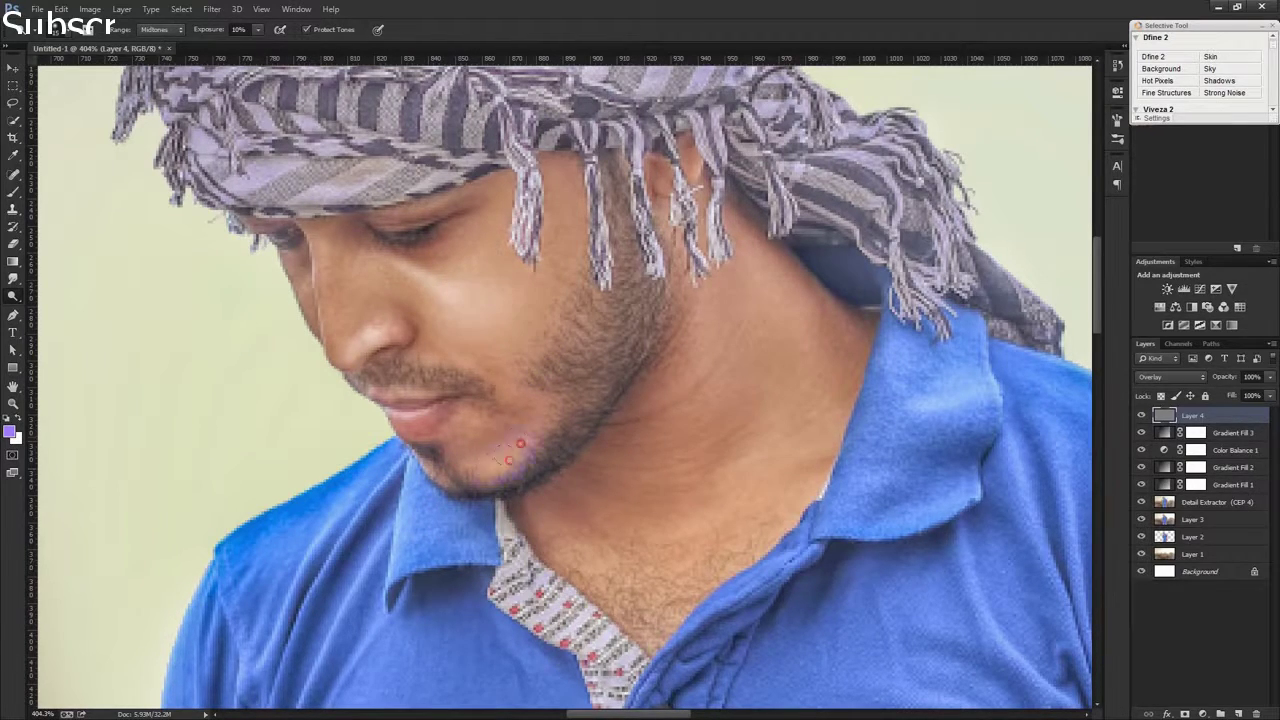
pyautogui.scroll(-2, 759, 434)
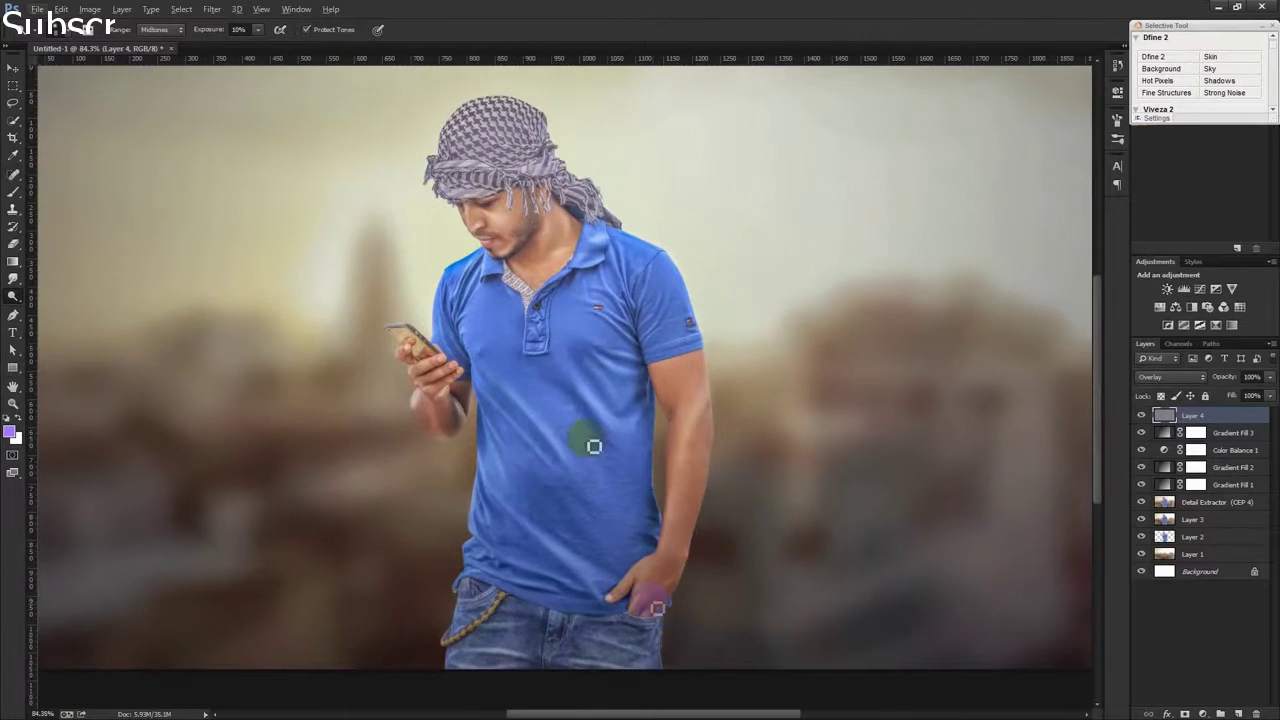
pyautogui.click(1141, 415)
pyautogui.click(1141, 415)
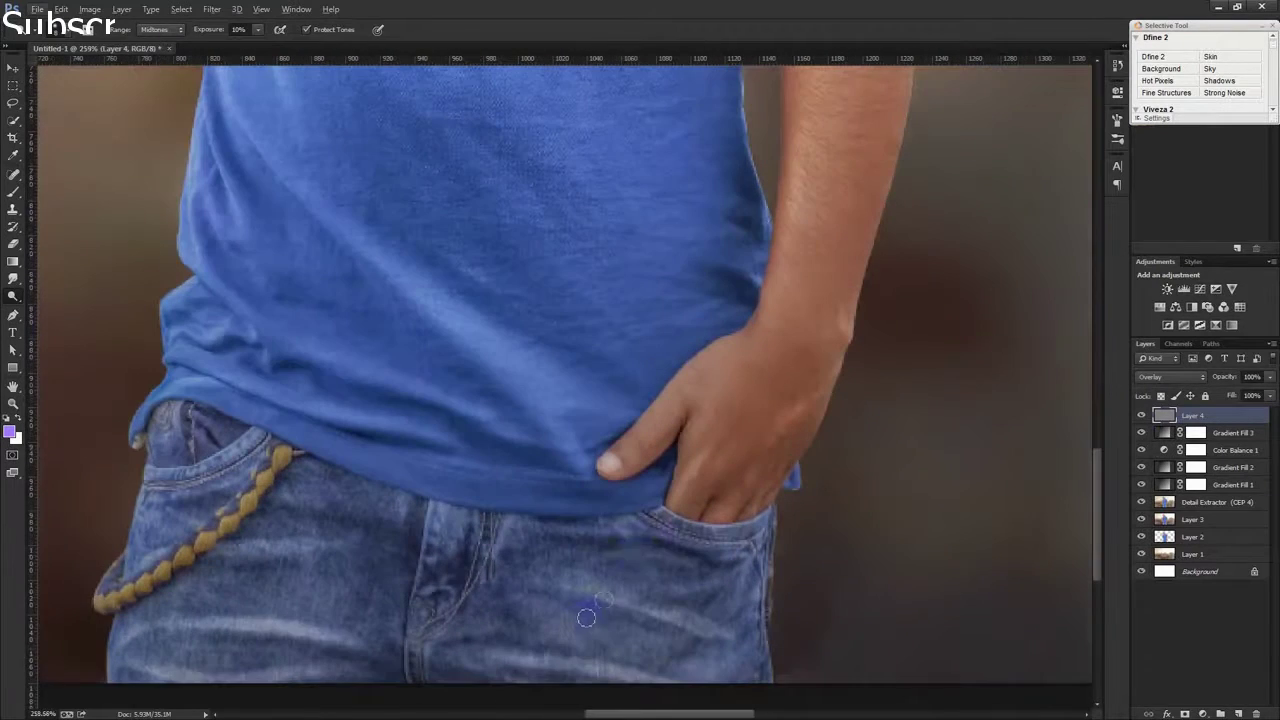
# Dodge the jeans waistband, front pocket edge and the shirt hem near the hand
pyautogui.moveTo(603, 538); pyautogui.dragTo(594, 531)
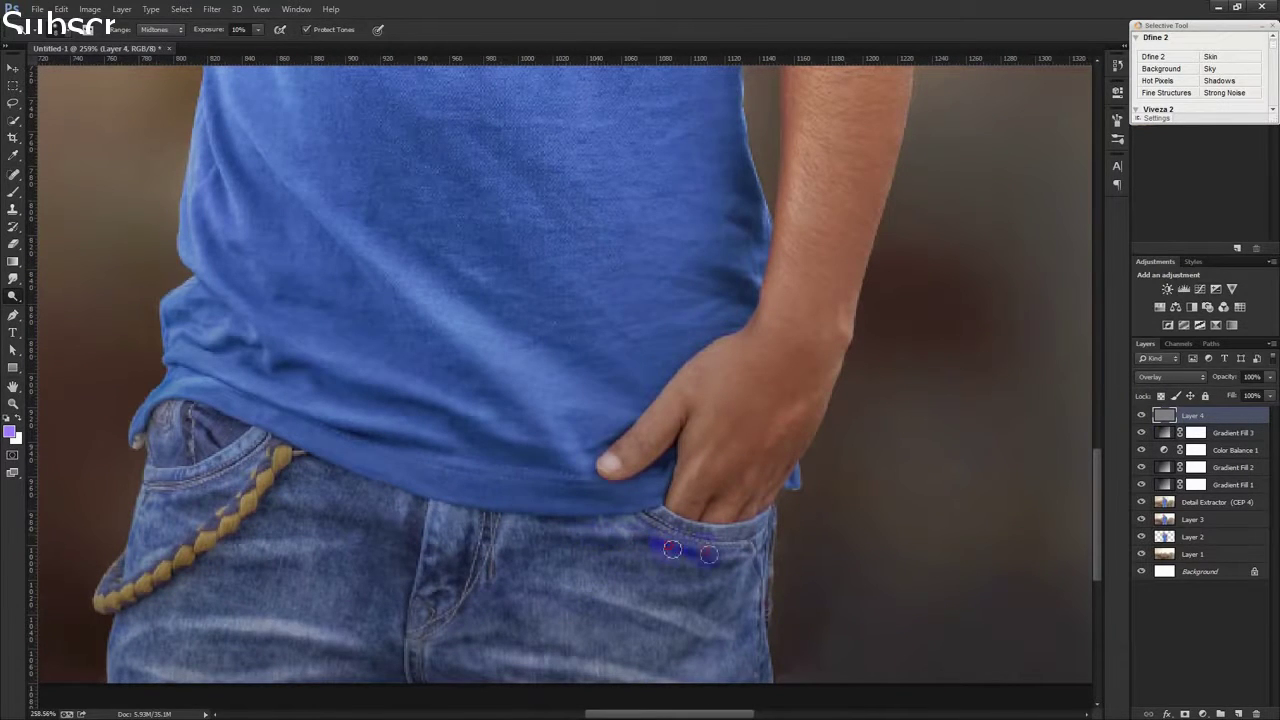
pyautogui.moveTo(721, 538)
pyautogui.mouseDown()
pyautogui.moveTo(677, 508)
pyautogui.moveTo(783, 509)
pyautogui.moveTo(428, 530)
pyautogui.moveTo(409, 680)
pyautogui.moveTo(494, 660)
pyautogui.moveTo(474, 655)
pyautogui.moveTo(537, 653)
pyautogui.mouseUp()
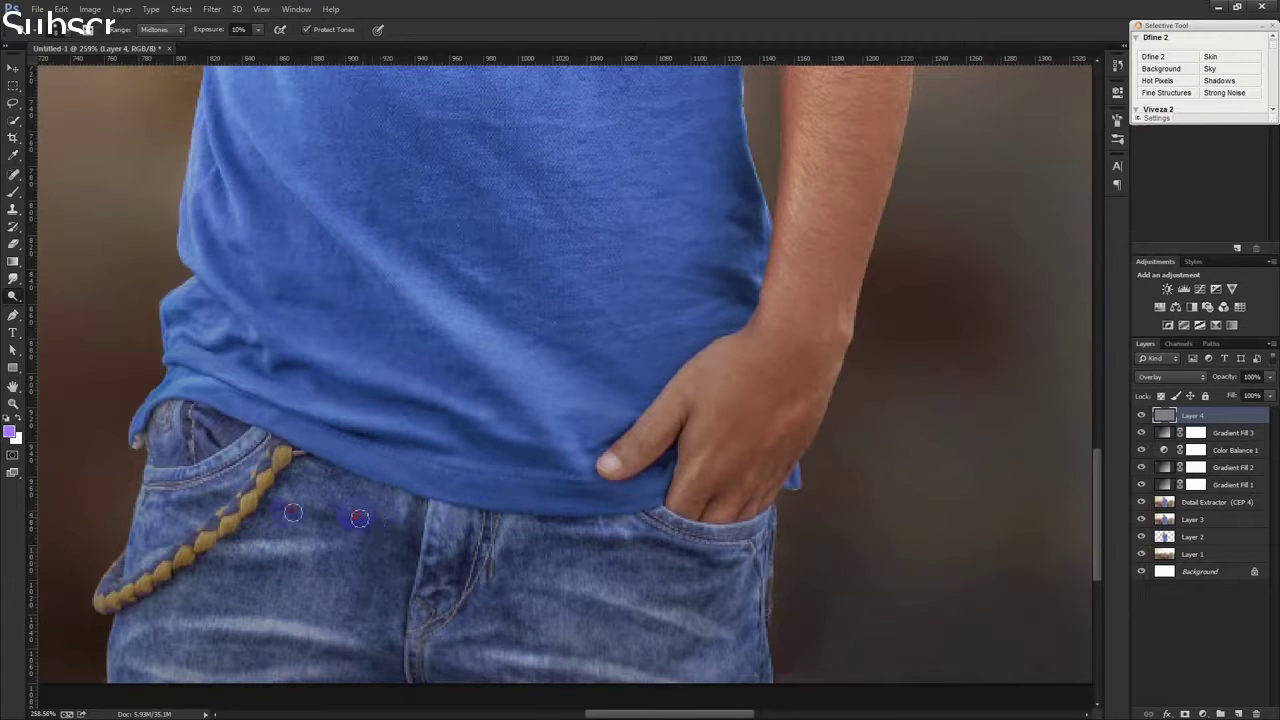
pyautogui.moveTo(314, 512)
pyautogui.mouseDown()
pyautogui.moveTo(362, 520)
pyautogui.moveTo(402, 505)
pyautogui.mouseUp()
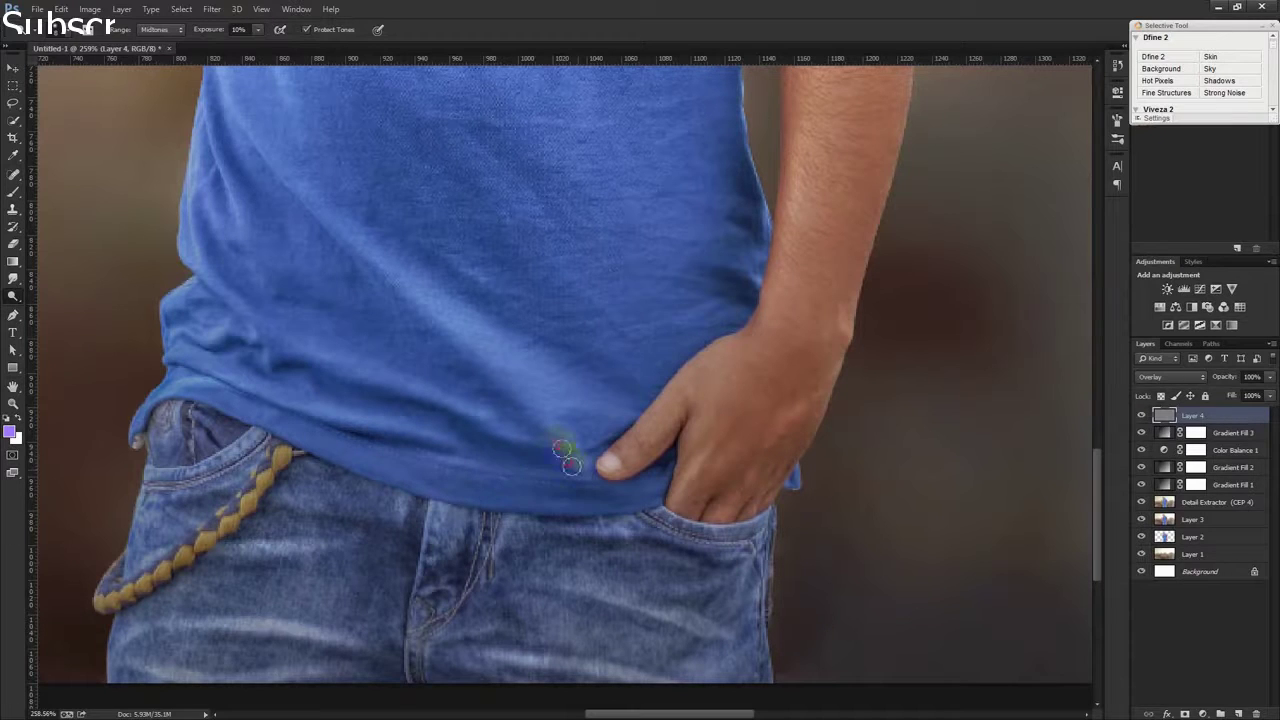
pyautogui.moveTo(379, 489)
pyautogui.mouseDown()
pyautogui.moveTo(236, 417)
pyautogui.moveTo(311, 408)
pyautogui.mouseUp()
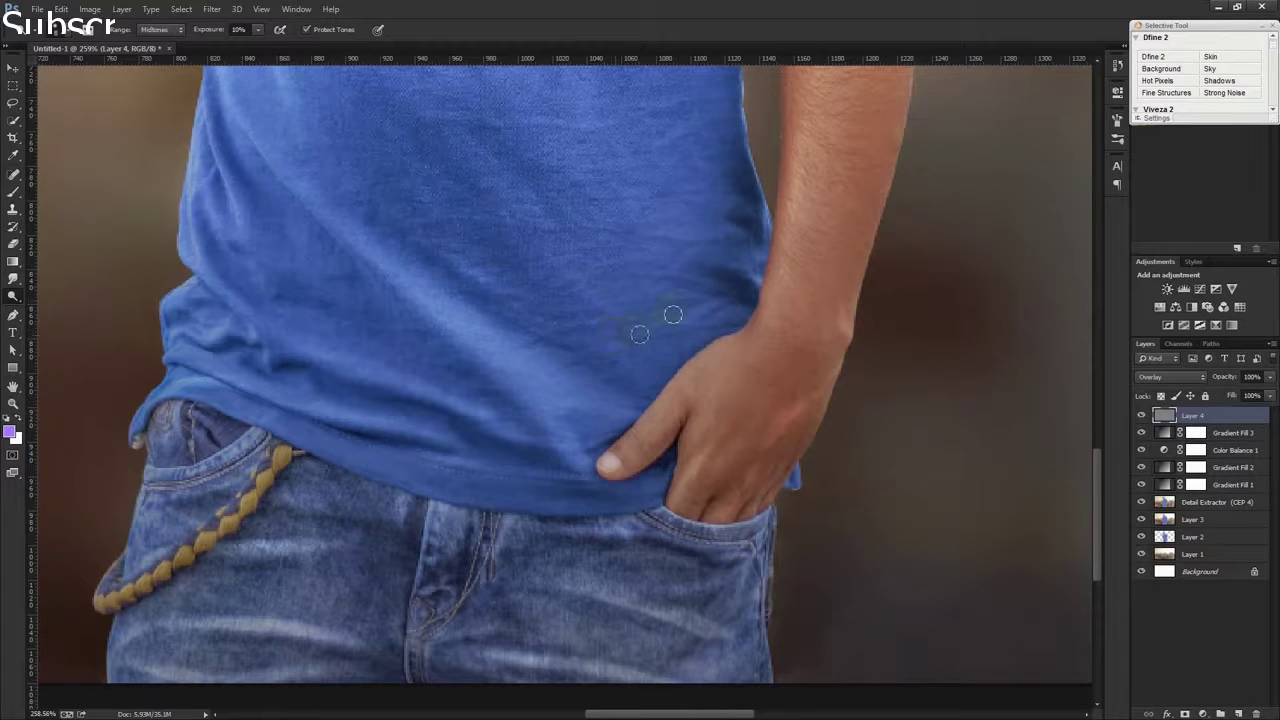
pyautogui.scroll(2, 640, 334)
pyautogui.scroll(3, 529, 277)
pyautogui.moveTo(529, 277); pyautogui.dragTo(623, 434)
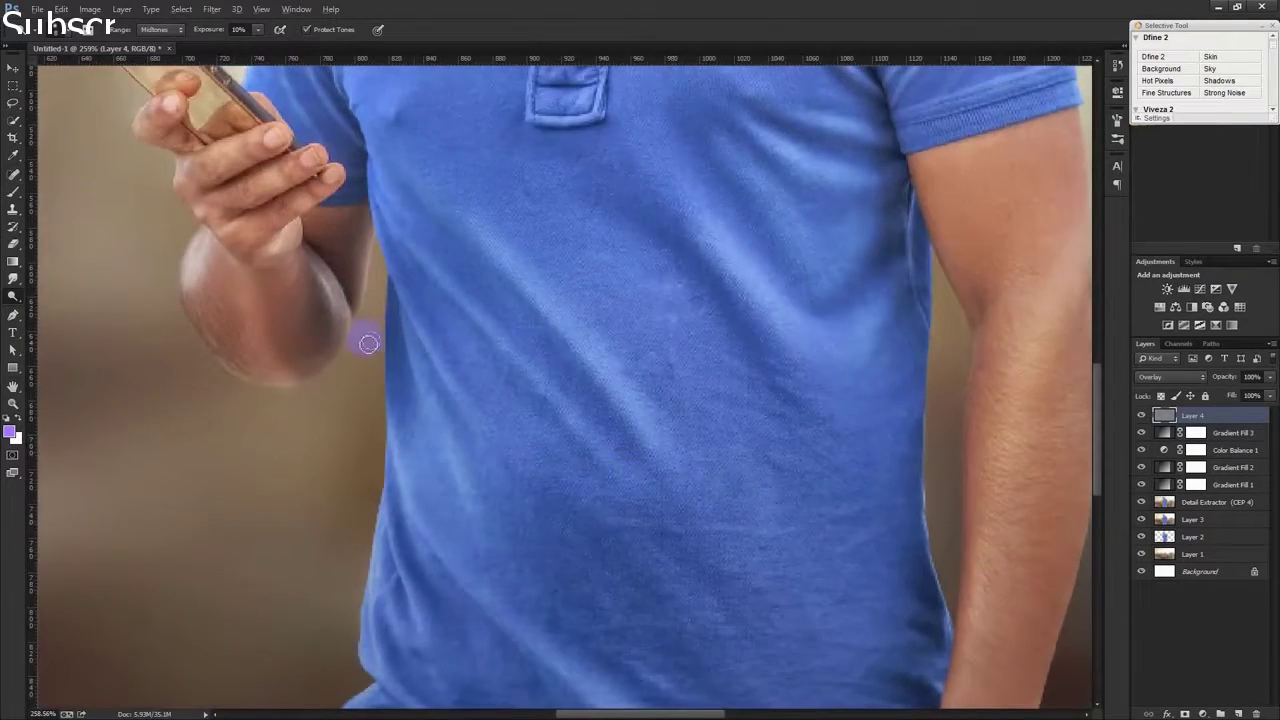
pyautogui.scroll(-3, 369, 341)
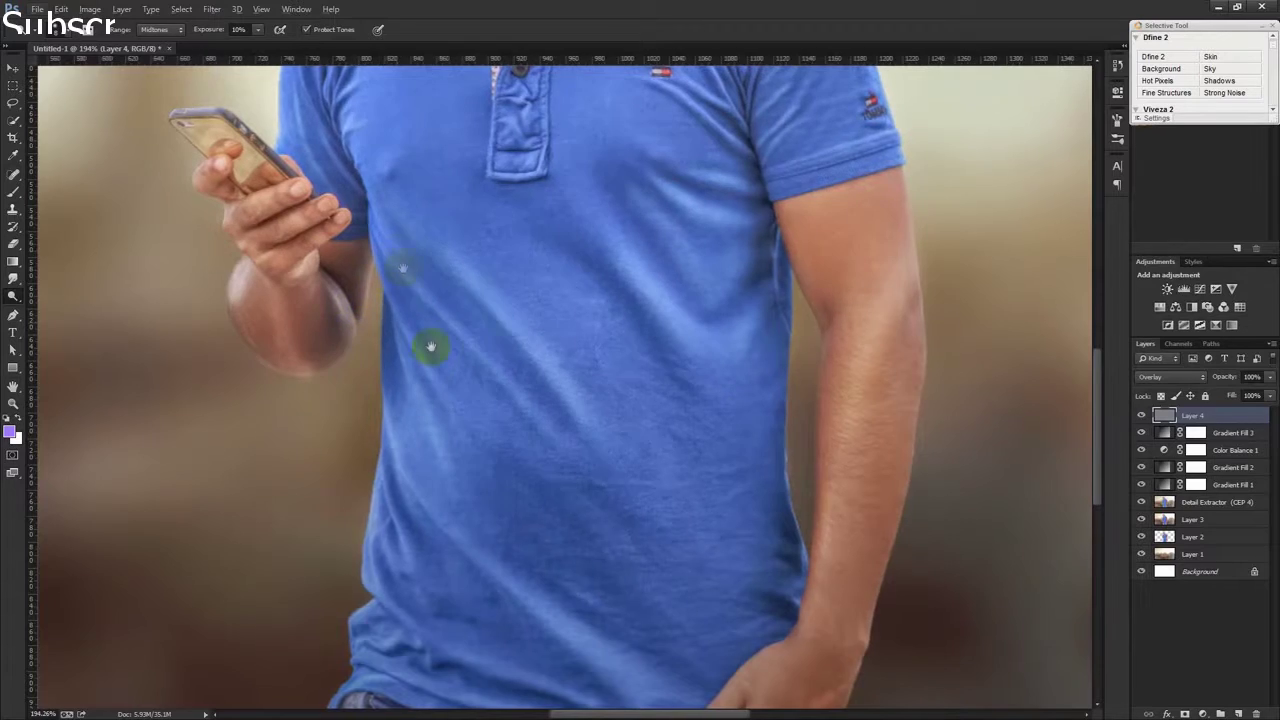
pyautogui.moveTo(403, 266); pyautogui.dragTo(448, 371)
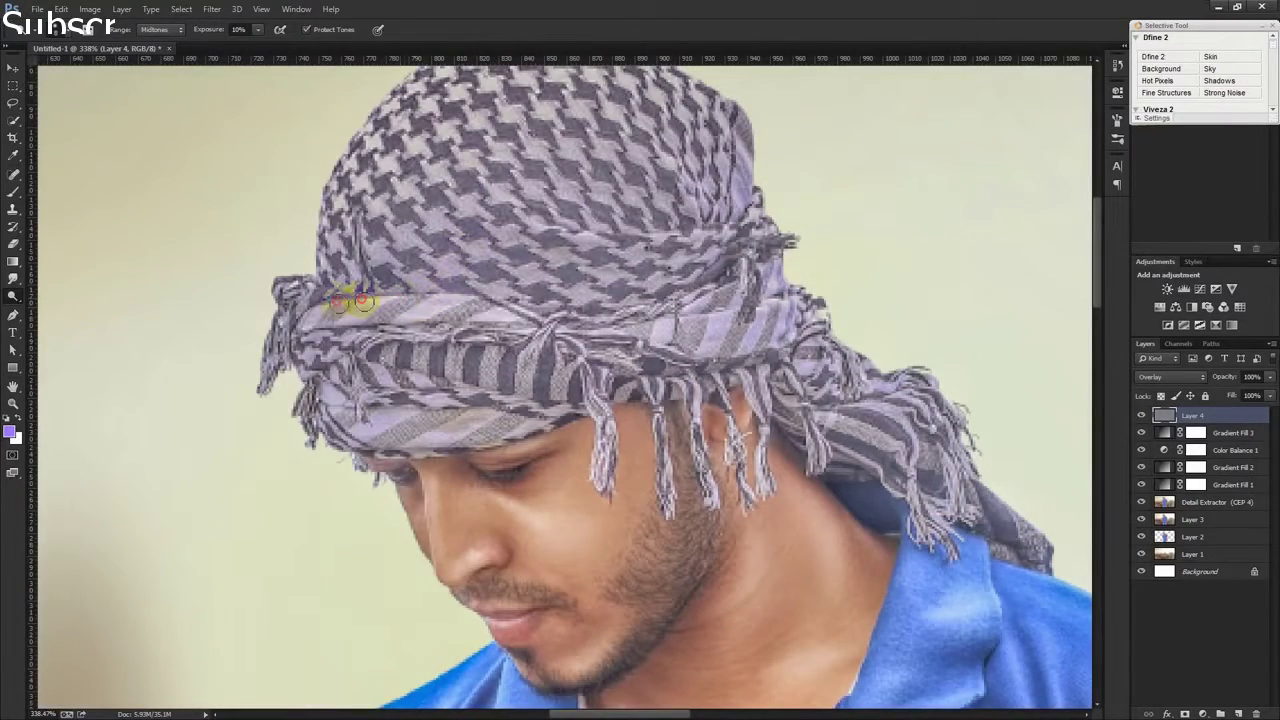
# Dodge the headscarf band above the brow, its fringe and its crown
pyautogui.moveTo(362, 300)
pyautogui.mouseDown()
pyautogui.moveTo(434, 304)
pyautogui.moveTo(351, 300)
pyautogui.moveTo(372, 352)
pyautogui.mouseUp()
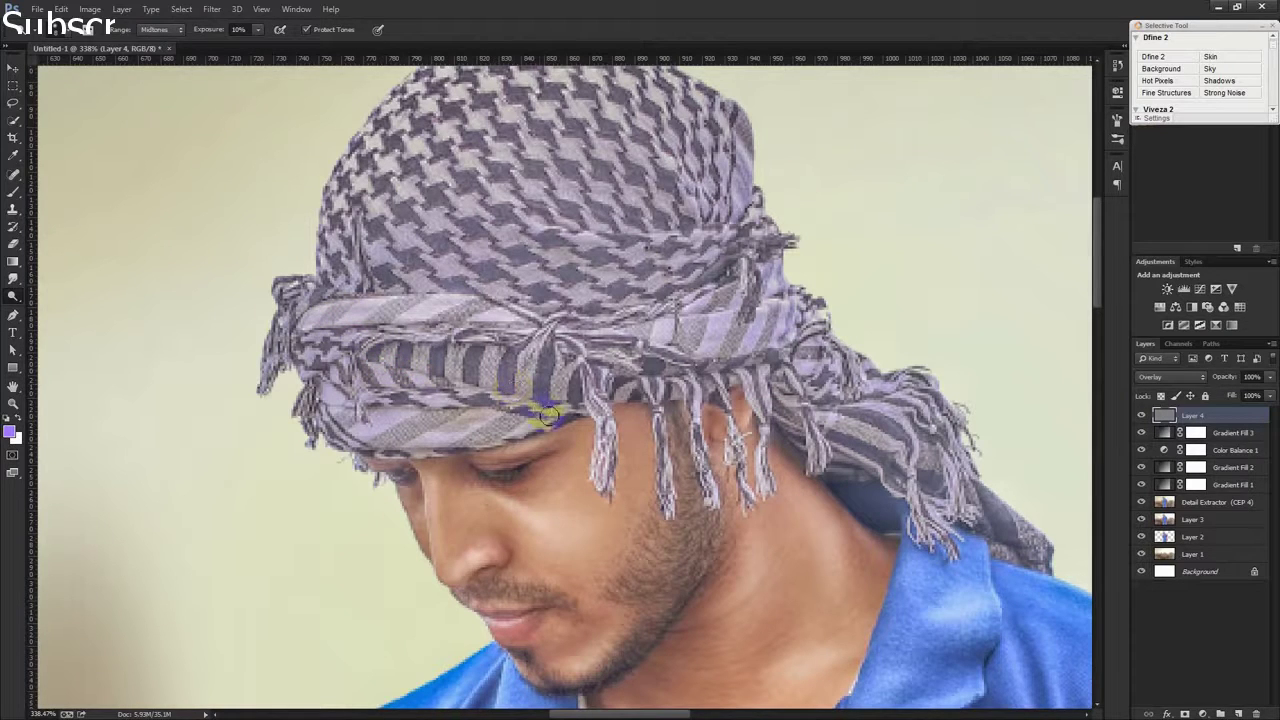
pyautogui.moveTo(460, 446)
pyautogui.mouseDown()
pyautogui.moveTo(407, 428)
pyautogui.moveTo(470, 412)
pyautogui.moveTo(440, 390)
pyautogui.mouseUp()
pyautogui.moveTo(688, 320)
pyautogui.mouseDown()
pyautogui.moveTo(655, 320)
pyautogui.moveTo(785, 300)
pyautogui.moveTo(740, 368)
pyautogui.moveTo(665, 380)
pyautogui.mouseUp()
pyautogui.moveTo(865, 463)
pyautogui.mouseDown()
pyautogui.moveTo(886, 430)
pyautogui.moveTo(920, 528)
pyautogui.moveTo(1029, 546)
pyautogui.moveTo(1026, 519)
pyautogui.moveTo(990, 492)
pyautogui.mouseUp()
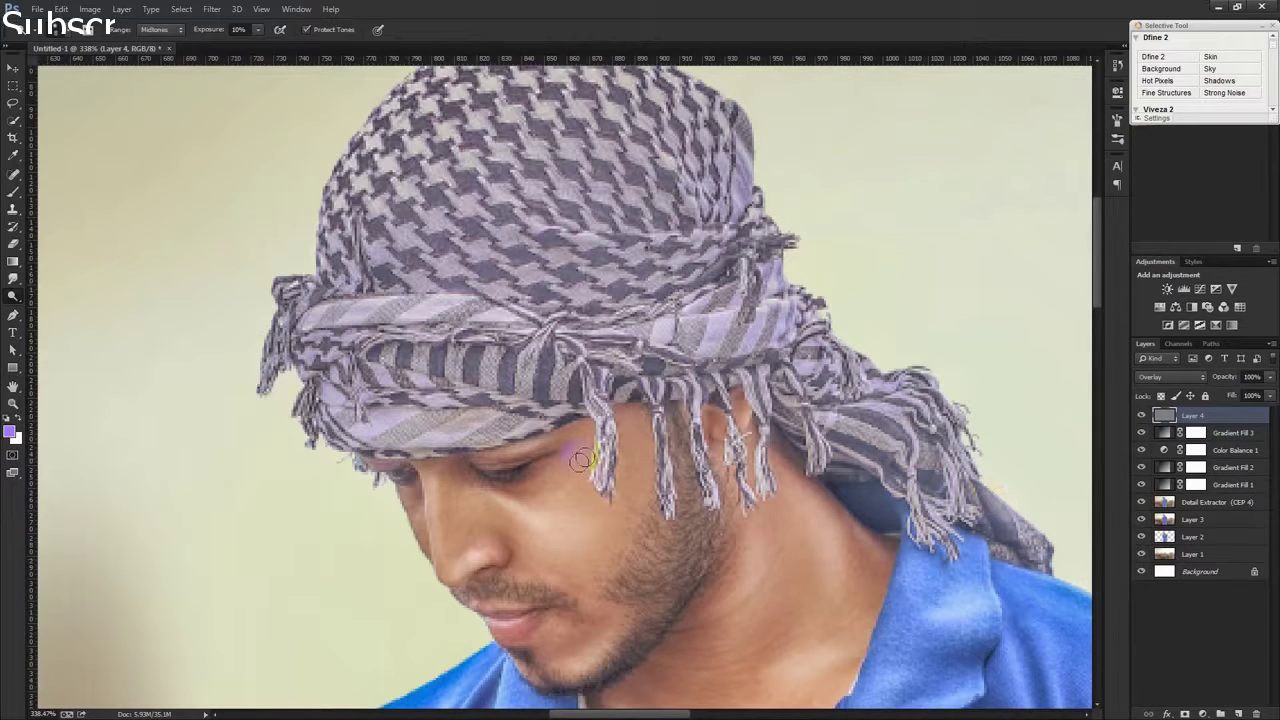
pyautogui.scroll(1, 550, 320)
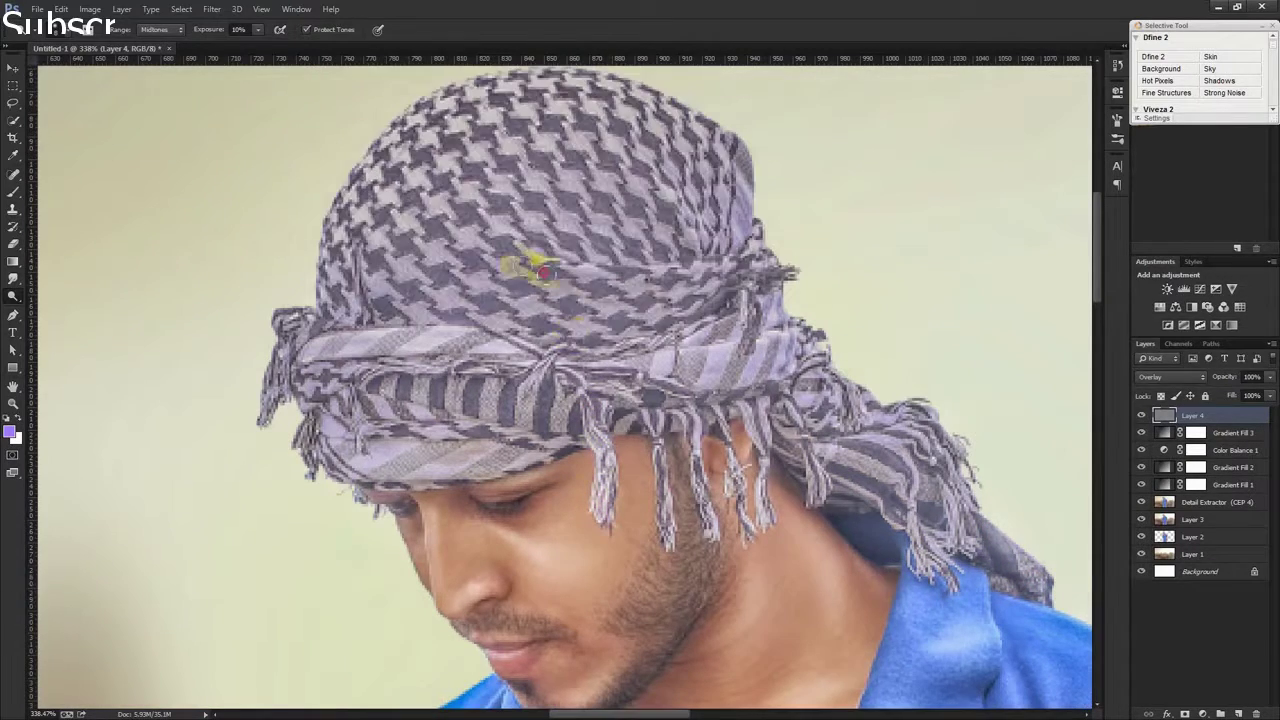
pyautogui.moveTo(633, 266)
pyautogui.mouseDown()
pyautogui.moveTo(686, 271)
pyautogui.moveTo(749, 214)
pyautogui.moveTo(751, 194)
pyautogui.moveTo(751, 206)
pyautogui.moveTo(737, 143)
pyautogui.moveTo(677, 86)
pyautogui.moveTo(340, 333)
pyautogui.moveTo(318, 304)
pyautogui.moveTo(361, 283)
pyautogui.moveTo(380, 249)
pyautogui.moveTo(517, 266)
pyautogui.moveTo(514, 320)
pyautogui.moveTo(518, 245)
pyautogui.mouseUp()
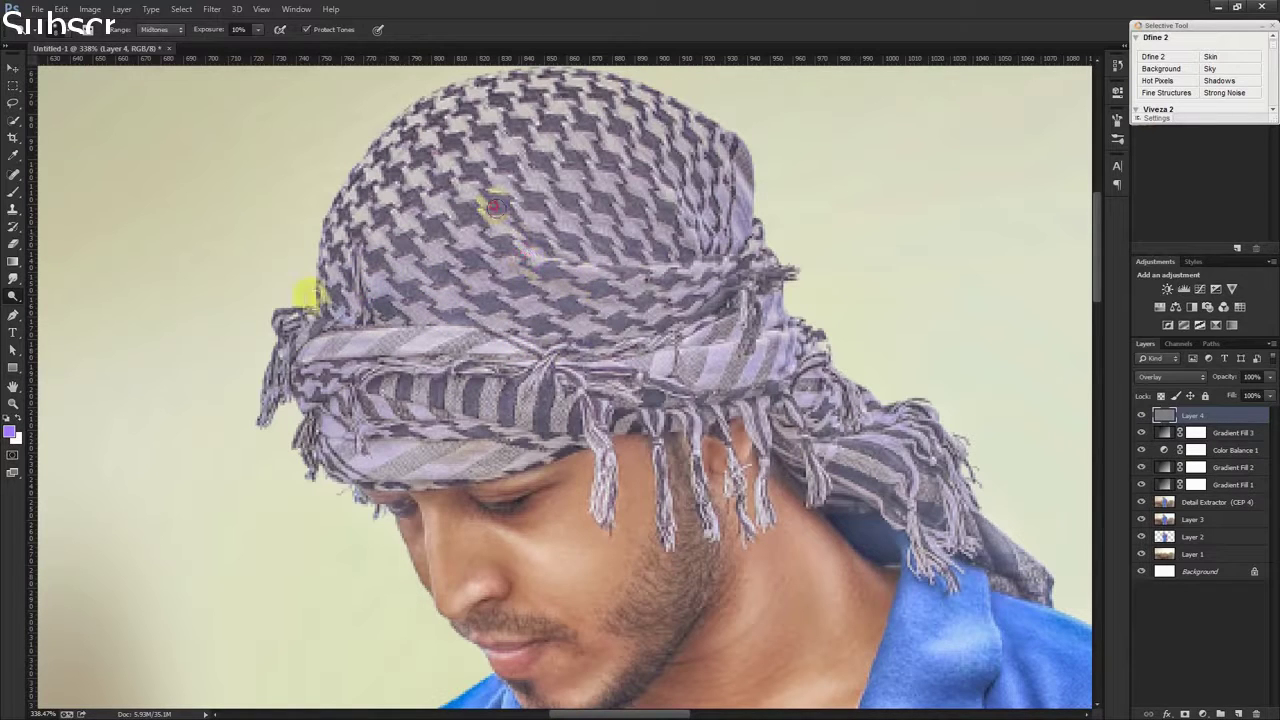
pyautogui.rightClick(12, 297)
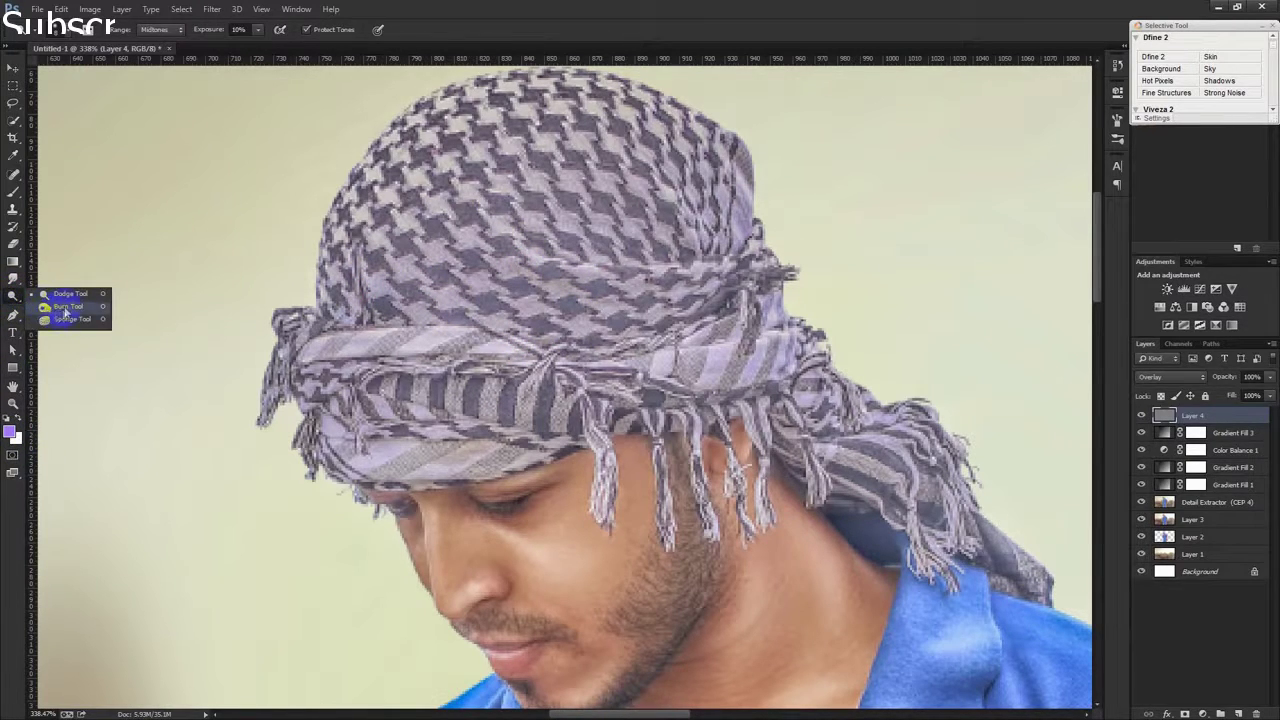
# With the Burn Tool at 10% exposure, darken the nose tip and the eyelid shadow
pyautogui.click(68, 306)
pyautogui.click(246, 29)
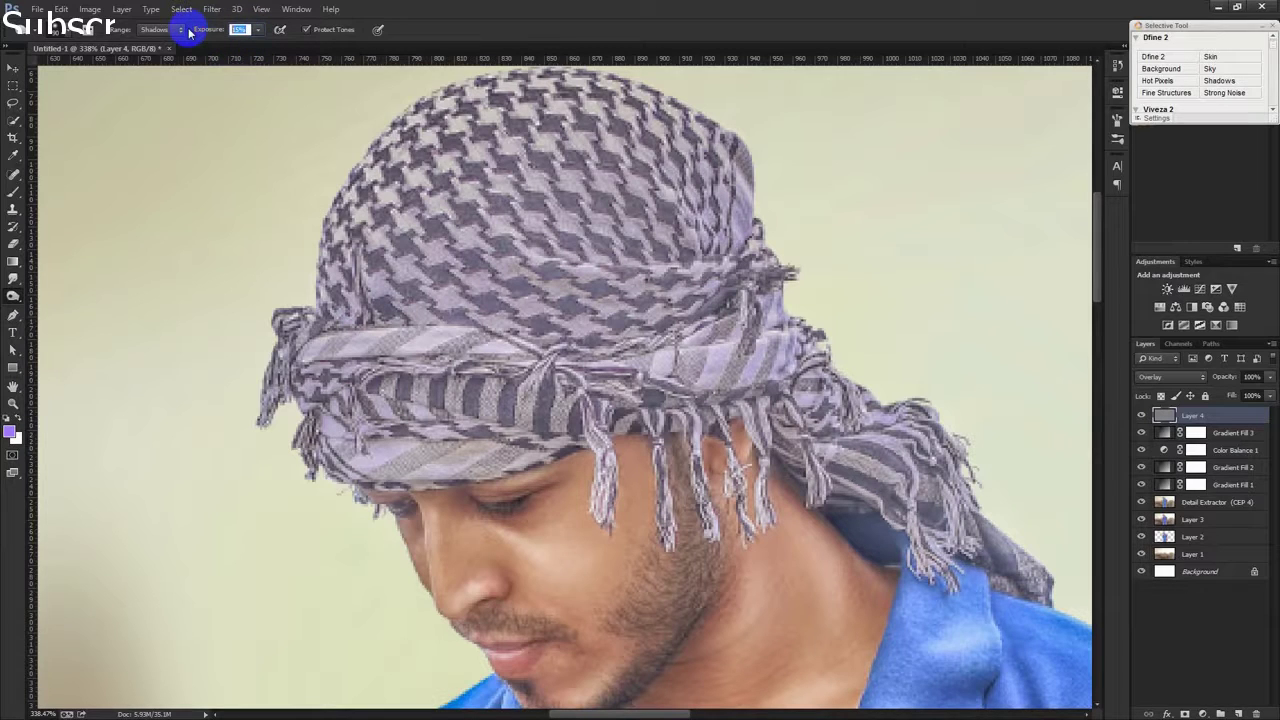
pyautogui.write('10')
pyautogui.moveTo(390, 258); pyautogui.dragTo(445, 288)
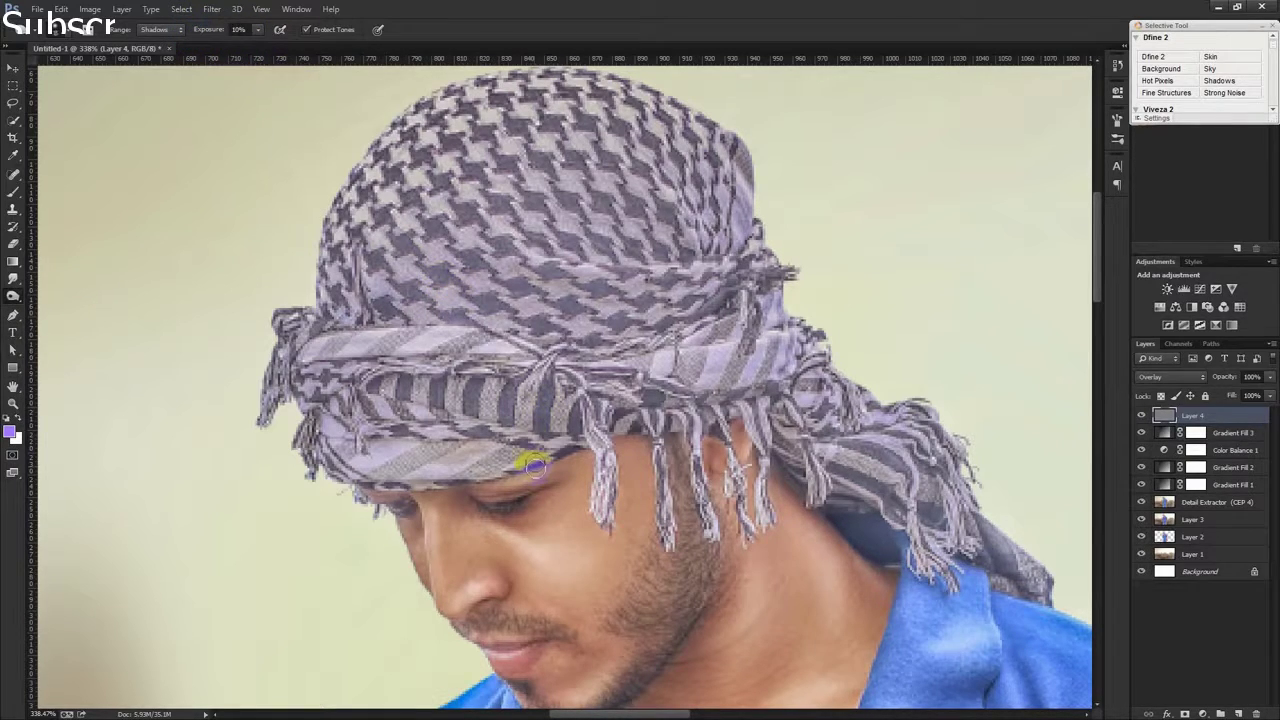
pyautogui.scroll(1, 535, 465)
pyautogui.scroll(1, 508, 471)
pyautogui.moveTo(492, 508); pyautogui.dragTo(475, 503)
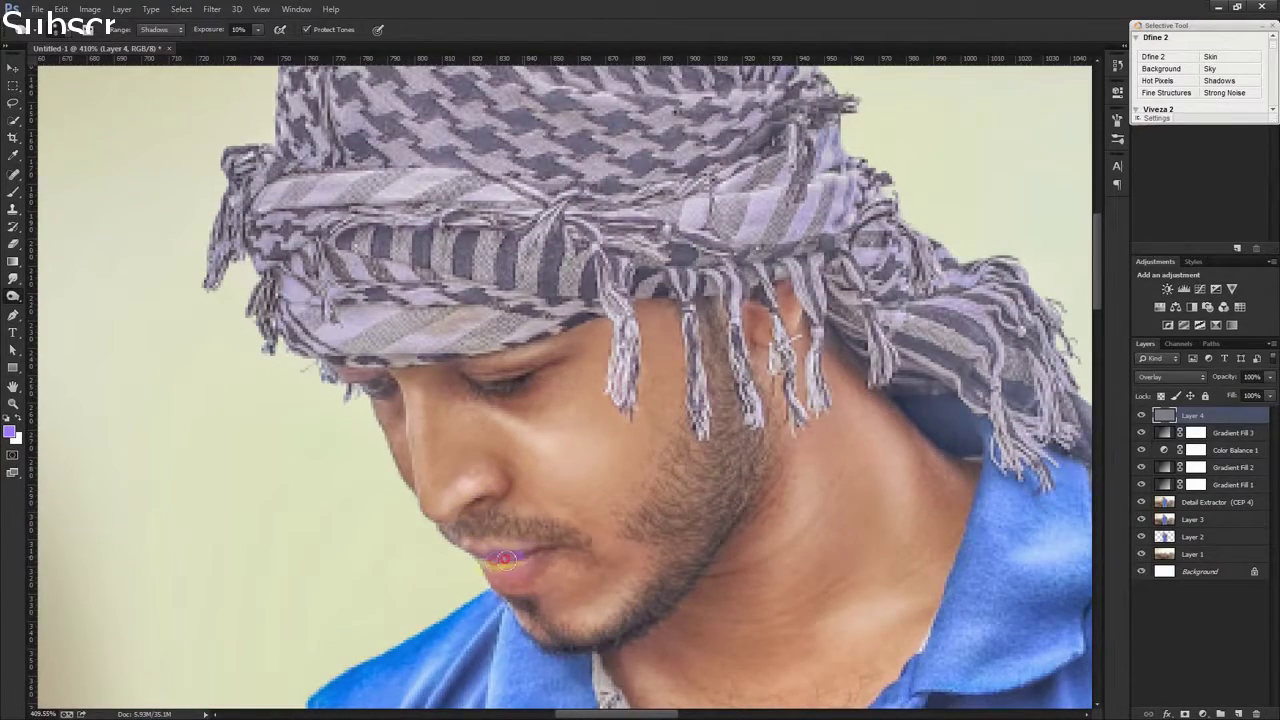
pyautogui.scroll(-2, 590, 548)
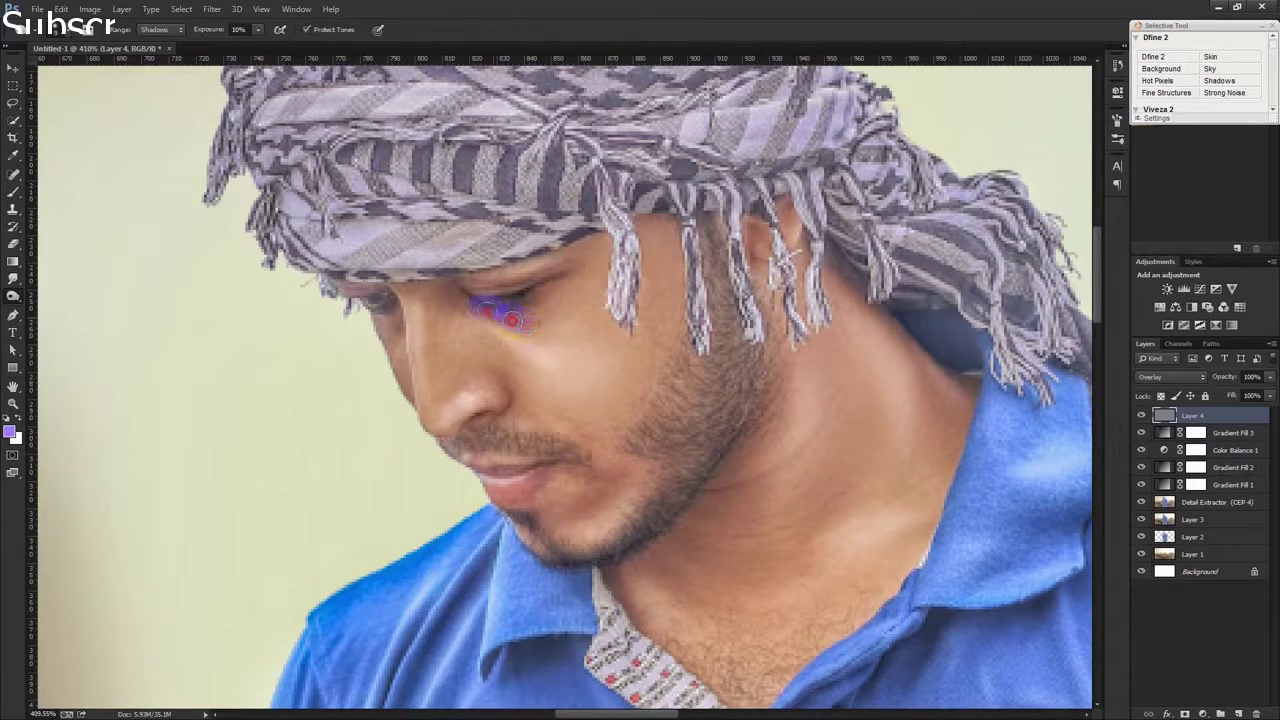
pyautogui.moveTo(449, 285); pyautogui.dragTo(508, 305)
pyautogui.moveTo(567, 268); pyautogui.dragTo(580, 265)
# Burn shadows along the neck, under the chin and along the collar edge
pyautogui.moveTo(765, 418); pyautogui.dragTo(740, 440)
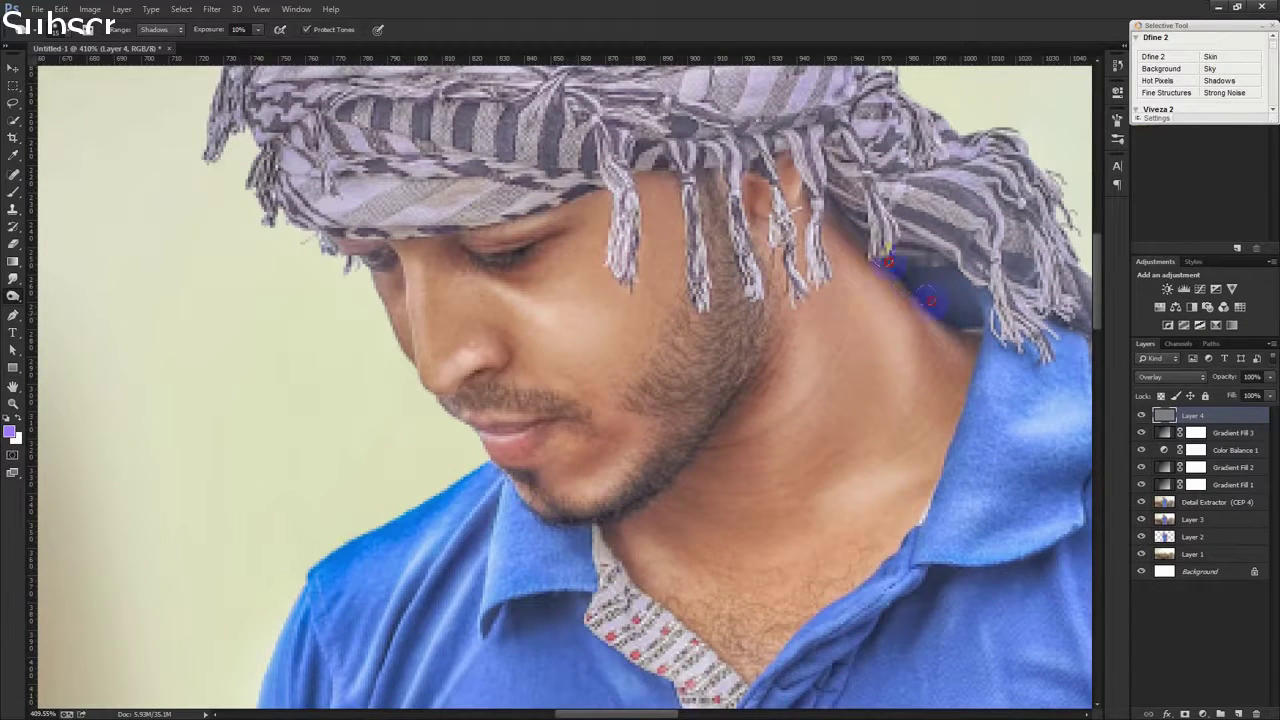
pyautogui.moveTo(965, 338); pyautogui.dragTo(986, 371)
pyautogui.moveTo(950, 423); pyautogui.dragTo(945, 418)
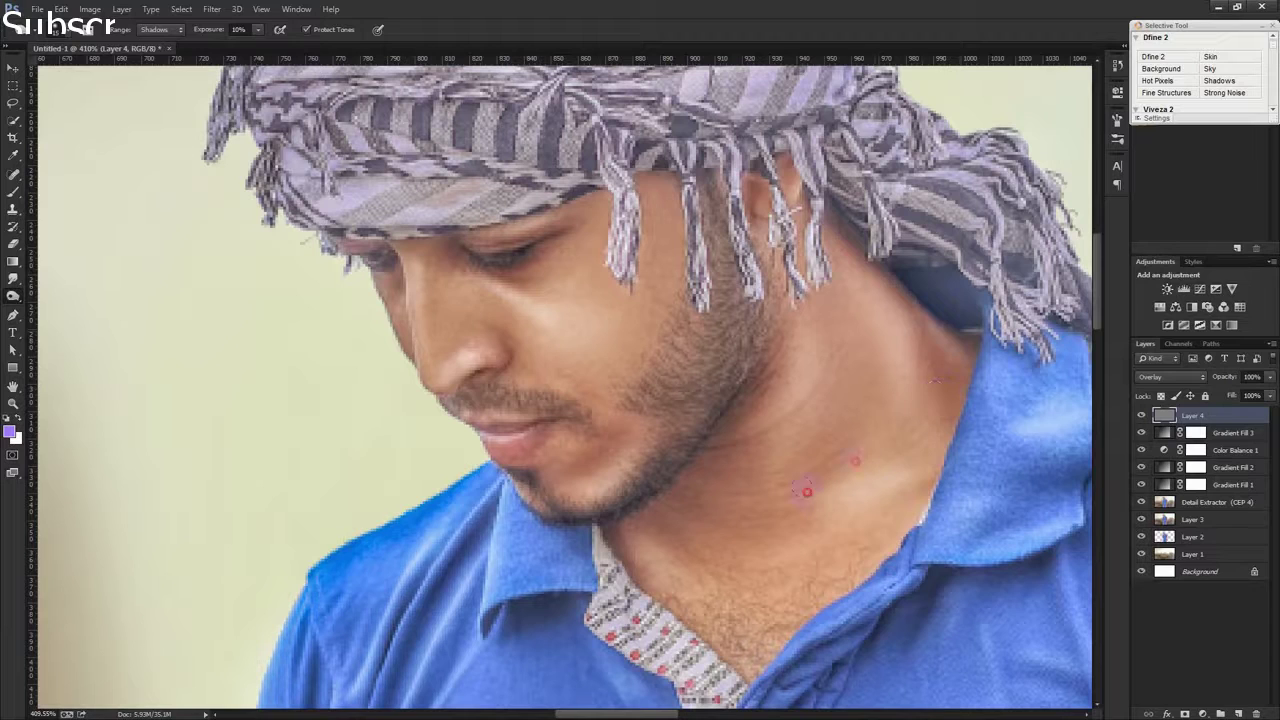
pyautogui.moveTo(772, 511); pyautogui.dragTo(728, 527)
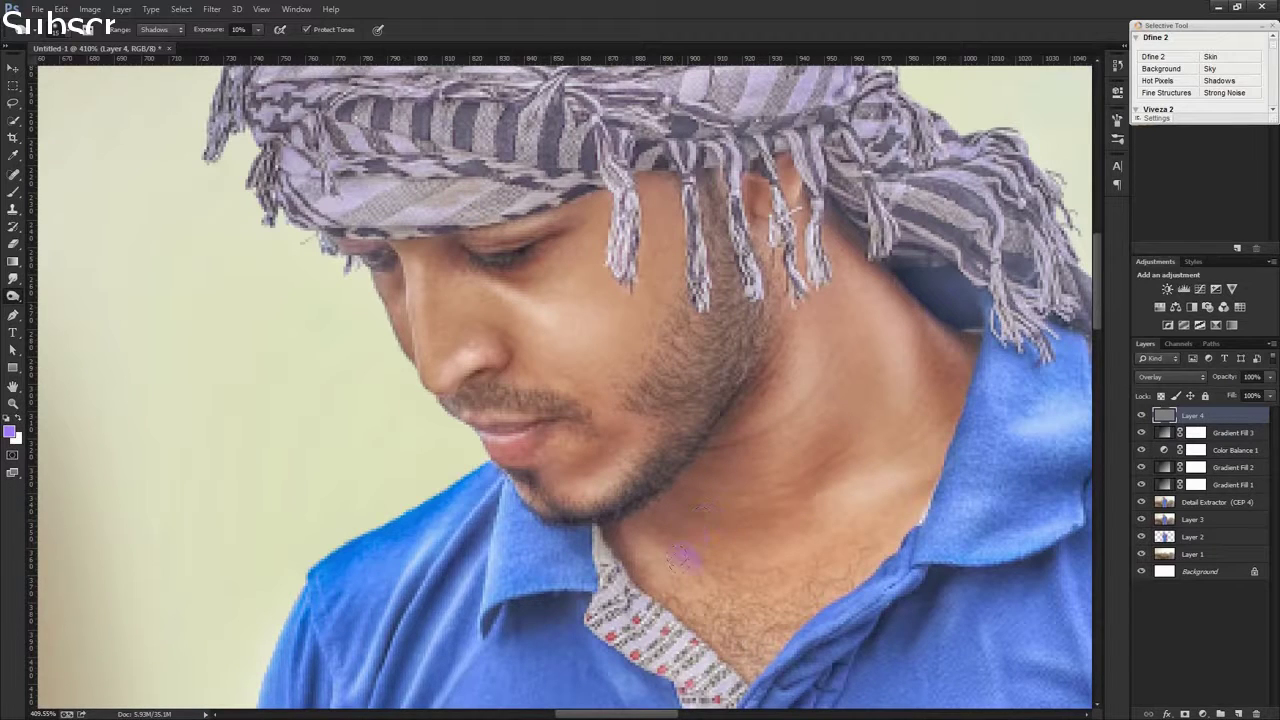
pyautogui.moveTo(620, 565); pyautogui.dragTo(752, 666)
pyautogui.scroll(-2, 760, 628)
pyautogui.scroll(-2, 760, 628)
pyautogui.moveTo(646, 591)
pyautogui.mouseDown()
pyautogui.moveTo(650, 577)
pyautogui.moveTo(427, 601)
pyautogui.moveTo(386, 671)
pyautogui.moveTo(443, 523)
pyautogui.moveTo(463, 520)
pyautogui.moveTo(480, 483)
pyautogui.moveTo(470, 454)
pyautogui.moveTo(408, 512)
pyautogui.moveTo(374, 656)
pyautogui.moveTo(400, 557)
pyautogui.moveTo(477, 457)
pyautogui.moveTo(366, 534)
pyautogui.moveTo(377, 503)
pyautogui.moveTo(346, 571)
pyautogui.moveTo(340, 537)
pyautogui.moveTo(434, 434)
pyautogui.moveTo(400, 486)
pyautogui.moveTo(471, 371)
pyautogui.moveTo(370, 462)
pyautogui.mouseUp()
# Burn the shirt's shoulder edge and chest folds, then fit the image on screen
pyautogui.scroll(-2, 297, 494)
pyautogui.scroll(-1, 291, 486)
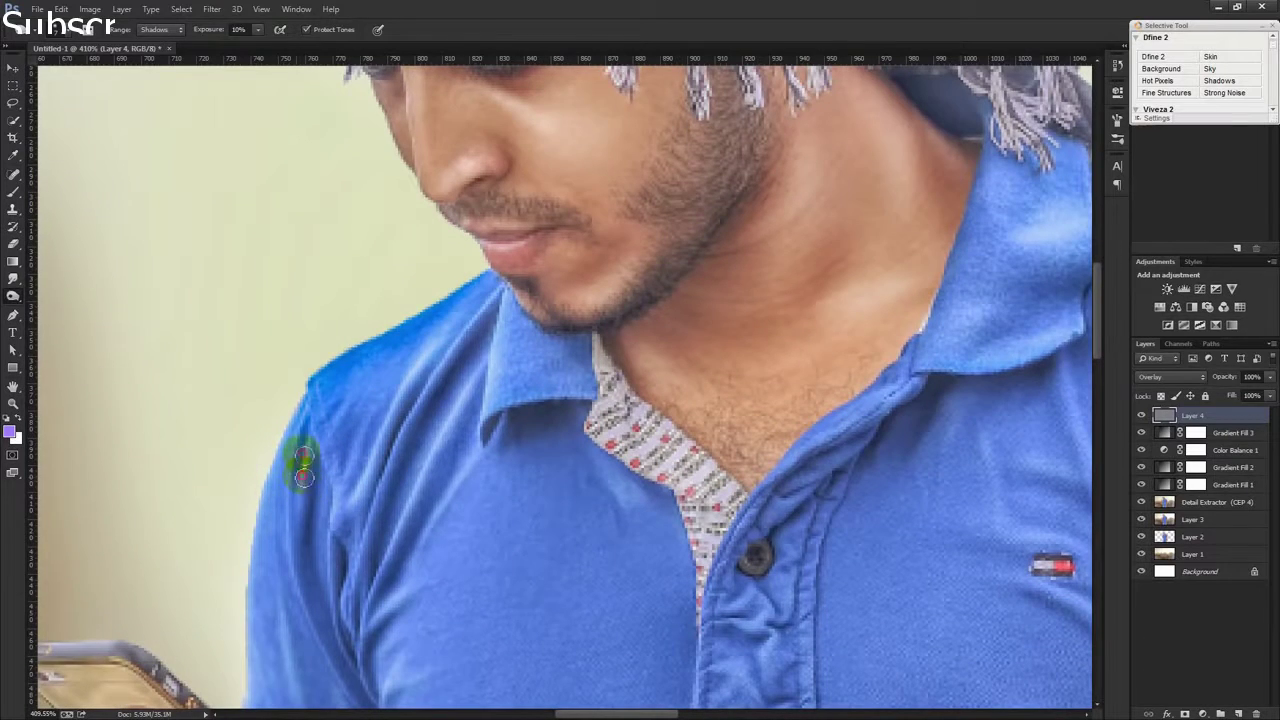
pyautogui.moveTo(311, 426)
pyautogui.mouseDown()
pyautogui.moveTo(294, 491)
pyautogui.moveTo(314, 571)
pyautogui.moveTo(320, 471)
pyautogui.moveTo(397, 617)
pyautogui.moveTo(374, 543)
pyautogui.moveTo(418, 488)
pyautogui.moveTo(609, 429)
pyautogui.moveTo(614, 403)
pyautogui.moveTo(614, 420)
pyautogui.moveTo(597, 390)
pyautogui.mouseUp()
pyautogui.scroll(-3, 330, 500)
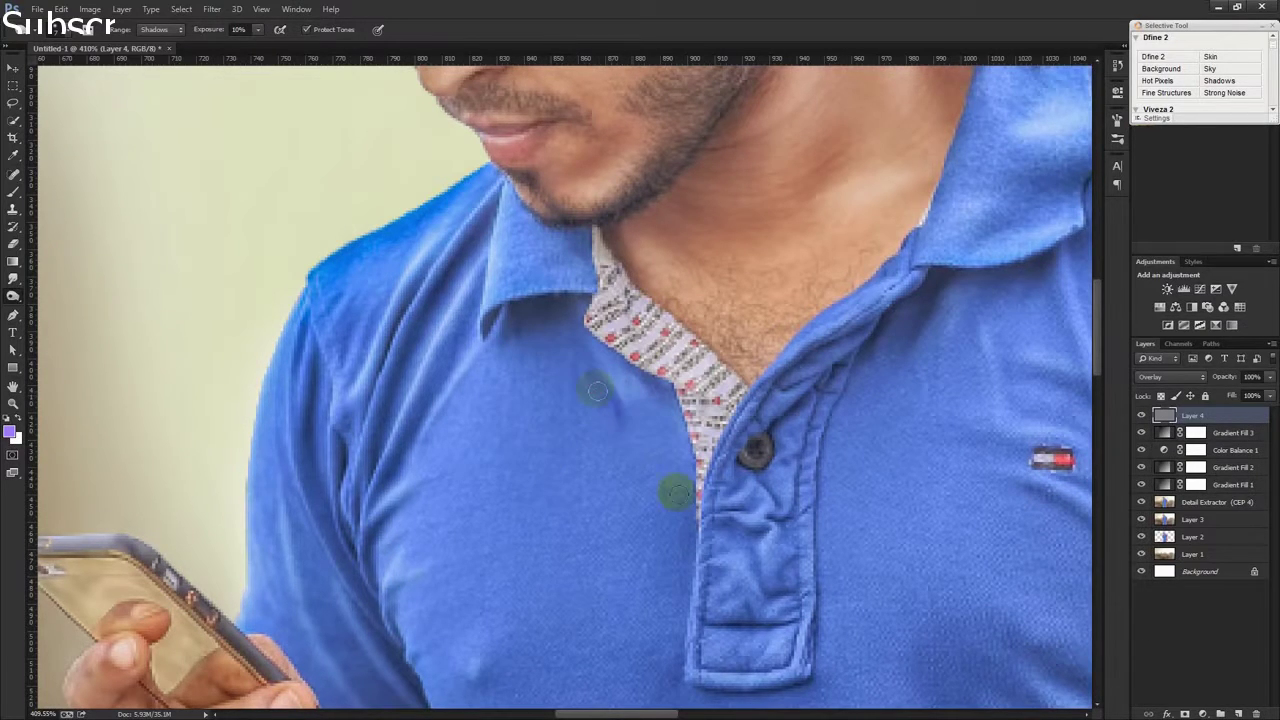
pyautogui.scroll(-3, 691, 508)
pyautogui.moveTo(714, 600)
pyautogui.mouseDown()
pyautogui.moveTo(749, 594)
pyautogui.moveTo(704, 590)
pyautogui.moveTo(800, 591)
pyautogui.moveTo(797, 574)
pyautogui.moveTo(683, 577)
pyautogui.moveTo(691, 440)
pyautogui.moveTo(674, 334)
pyautogui.moveTo(840, 309)
pyautogui.moveTo(818, 366)
pyautogui.moveTo(814, 560)
pyautogui.moveTo(840, 300)
pyautogui.moveTo(900, 196)
pyautogui.moveTo(945, 165)
pyautogui.moveTo(1000, 180)
pyautogui.moveTo(1044, 157)
pyautogui.moveTo(969, 203)
pyautogui.moveTo(983, 266)
pyautogui.moveTo(955, 255)
pyautogui.moveTo(997, 240)
pyautogui.mouseUp()
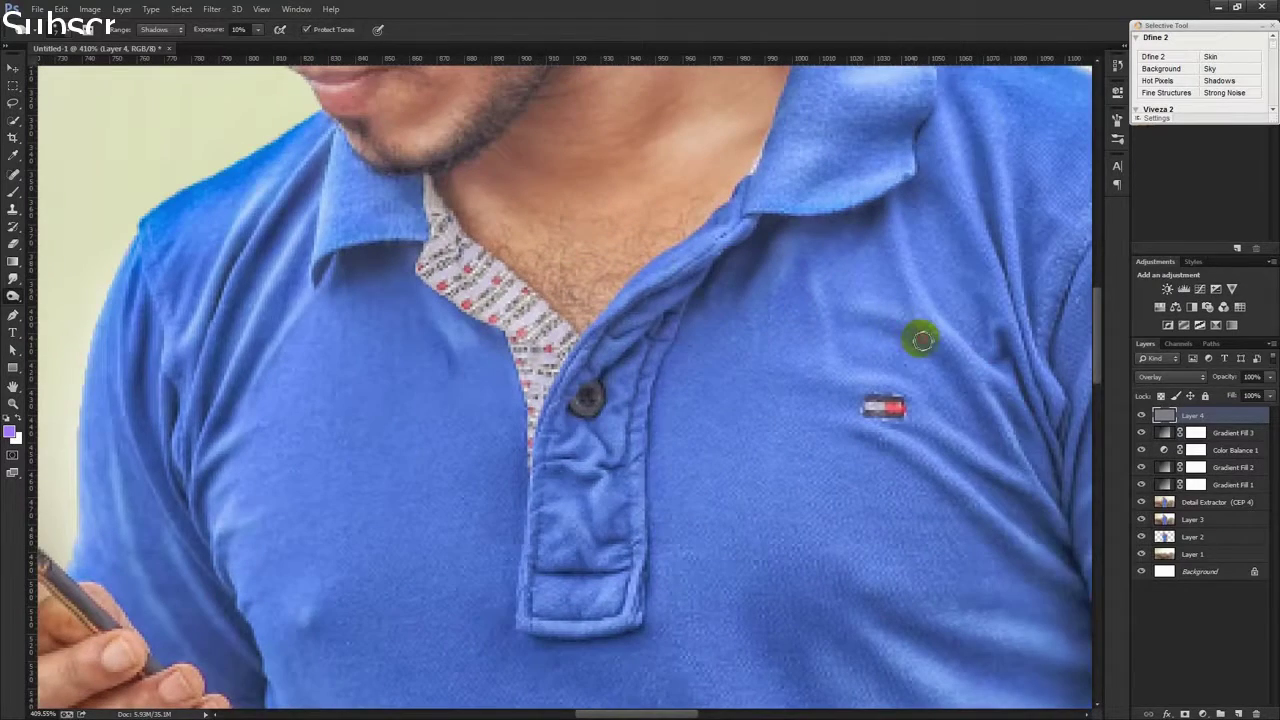
pyautogui.moveTo(920, 334)
pyautogui.mouseDown()
pyautogui.moveTo(873, 336)
pyautogui.moveTo(900, 329)
pyautogui.moveTo(997, 434)
pyautogui.moveTo(952, 388)
pyautogui.moveTo(937, 500)
pyautogui.mouseUp()
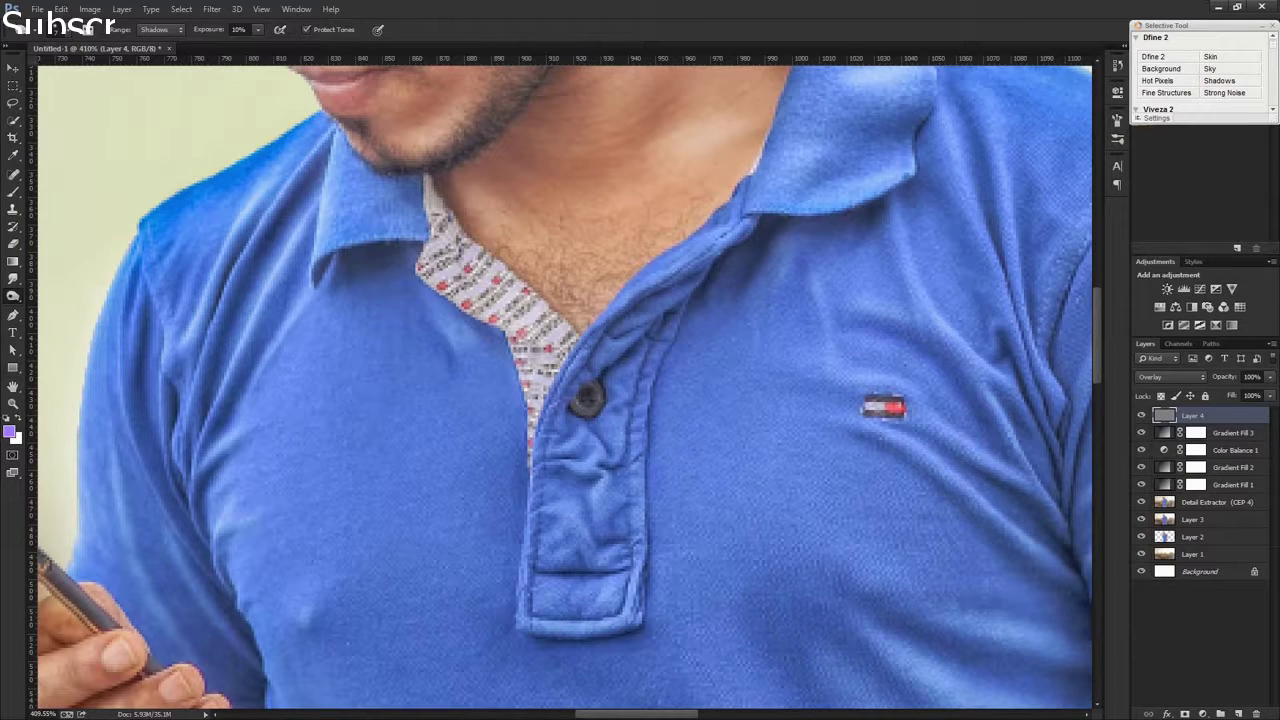
pyautogui.hotkey('ctrl', '0')
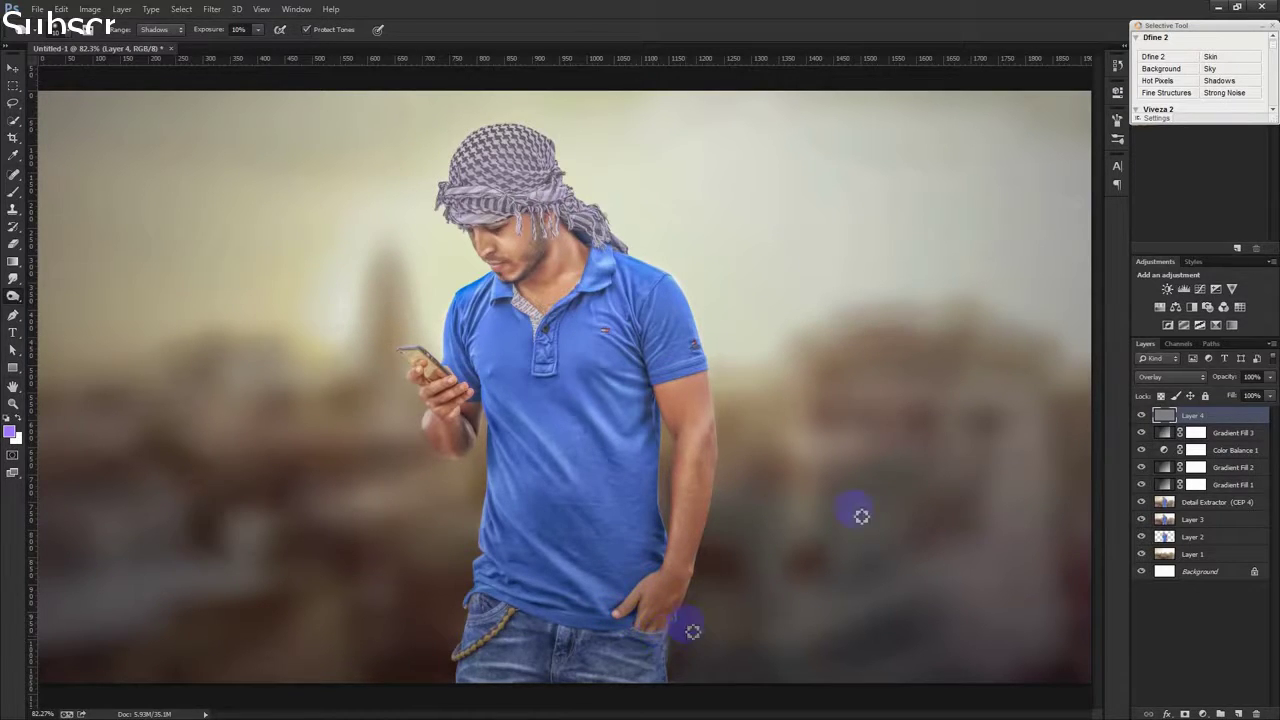
# Compare Layer 4 on and off, try a 17% duplicate, then delete the copy
pyautogui.click(1141, 415)
pyautogui.click(1141, 415)
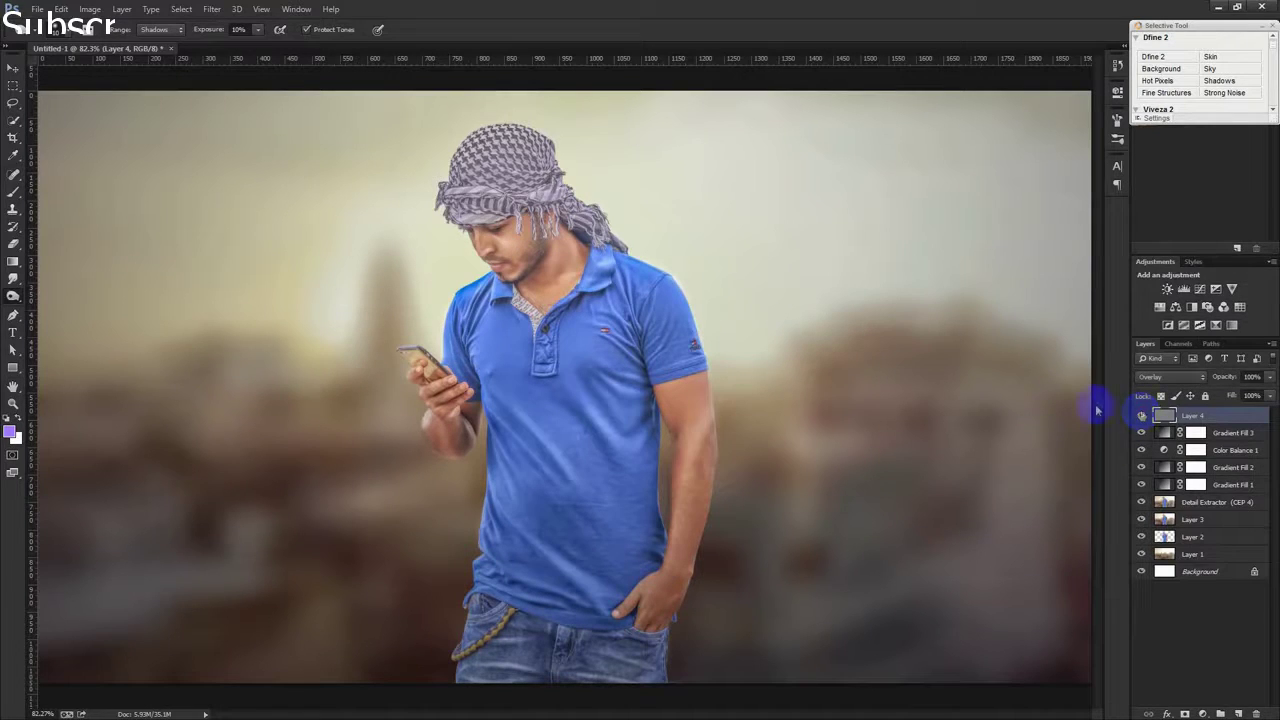
pyautogui.hotkey('ctrl', 'j')
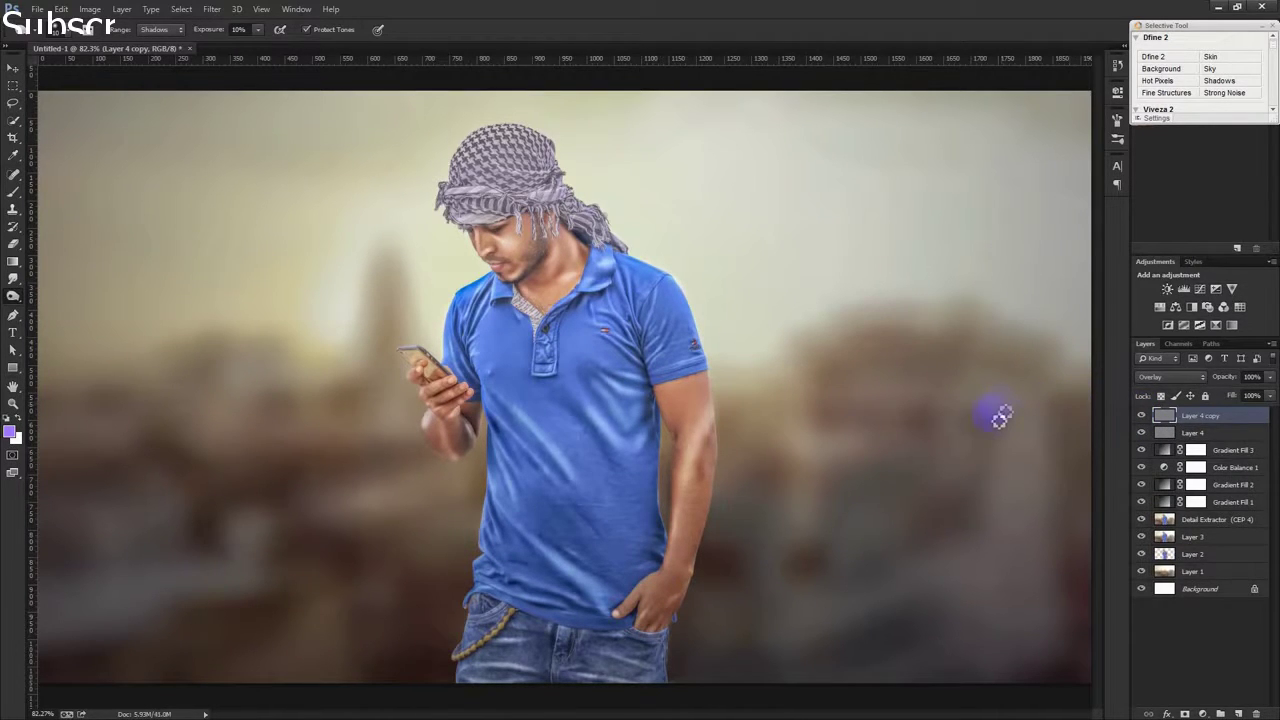
pyautogui.click(1199, 379)
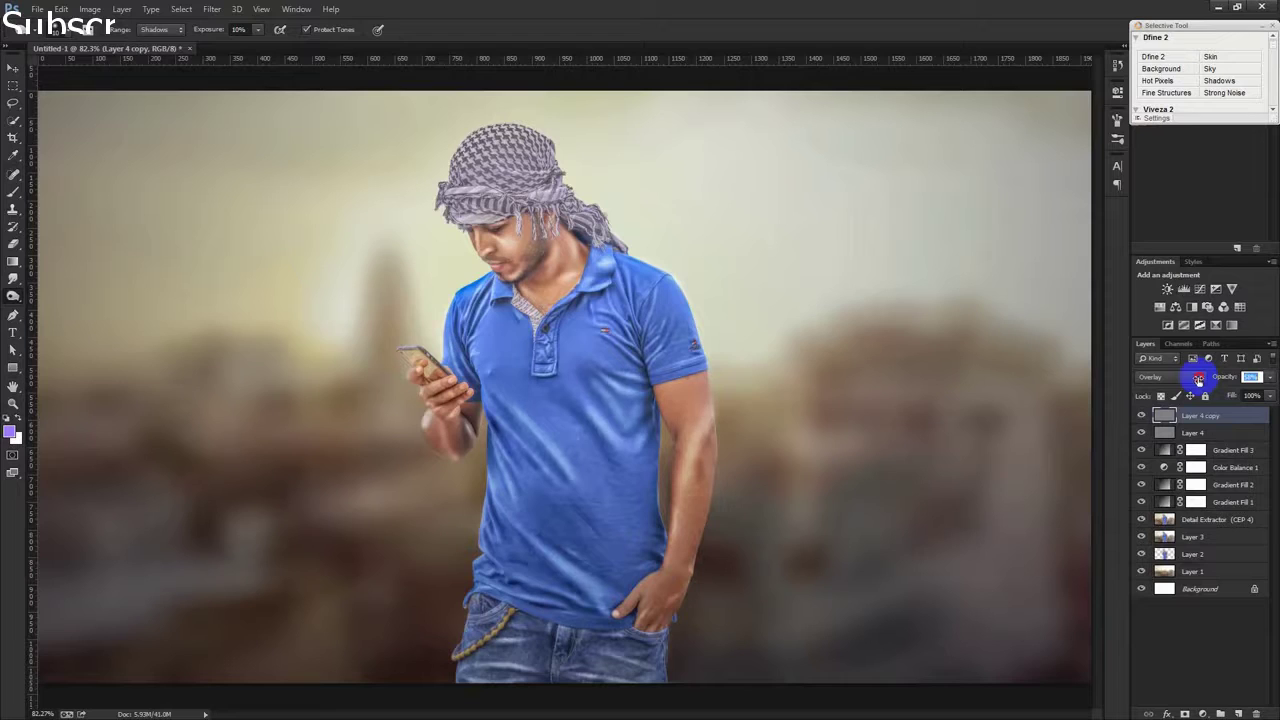
pyautogui.write('17')
pyautogui.press('Return')
pyautogui.press('Delete')
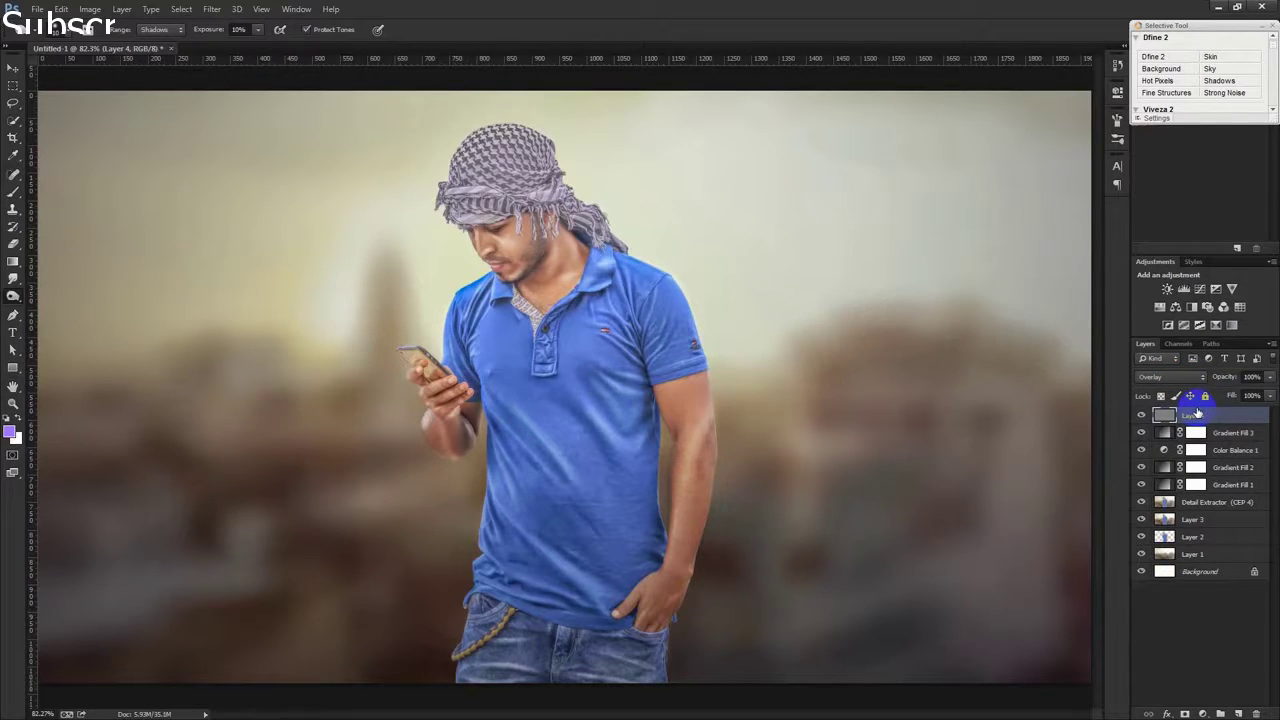
# Lower Layer 4's opacity to 82% and place the Diwali2010-RSI_19_1 fireworks image
pyautogui.click(13, 67)
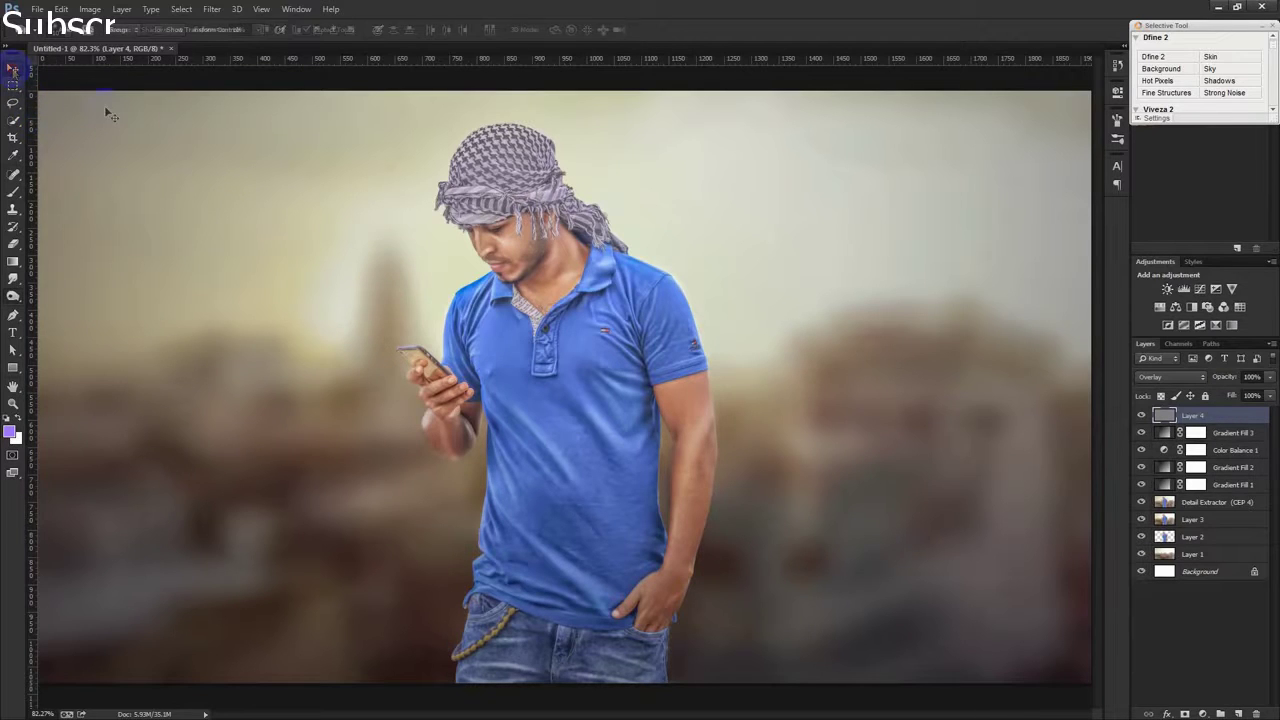
pyautogui.scroll(1, 613, 407)
pyautogui.scroll(-1, 613, 407)
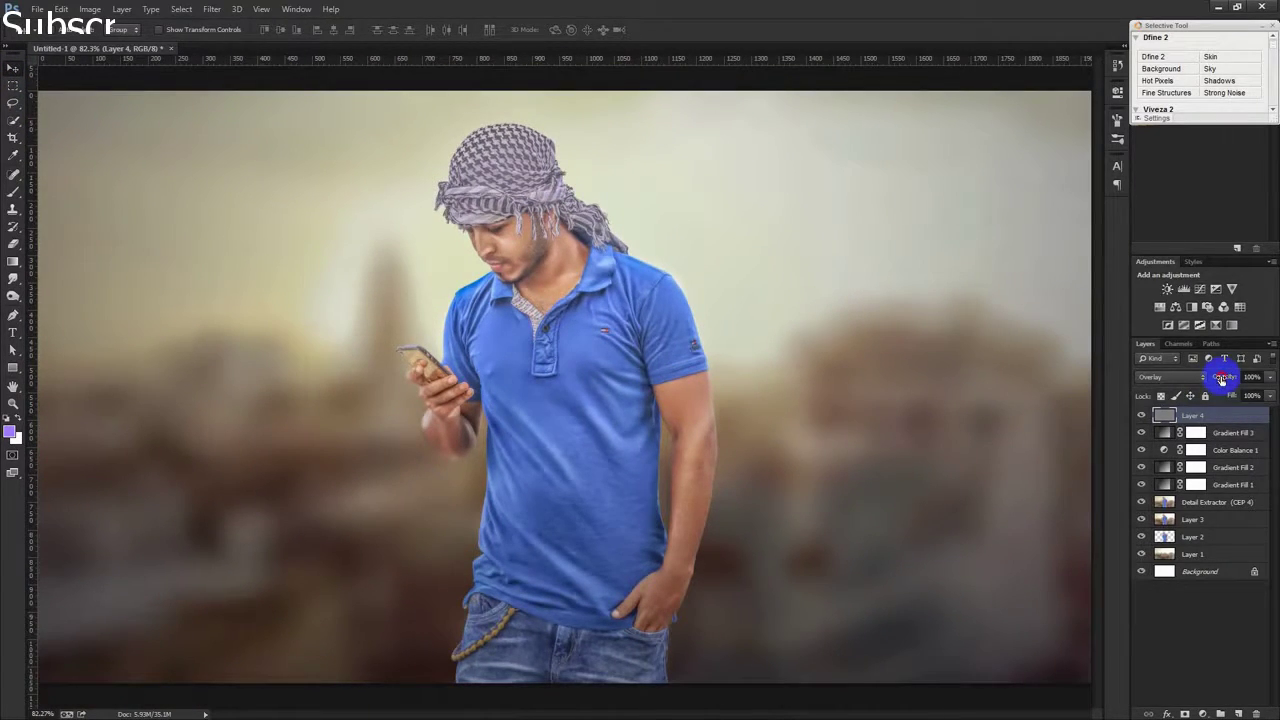
pyautogui.moveTo(1220, 378); pyautogui.dragTo(1203, 377)
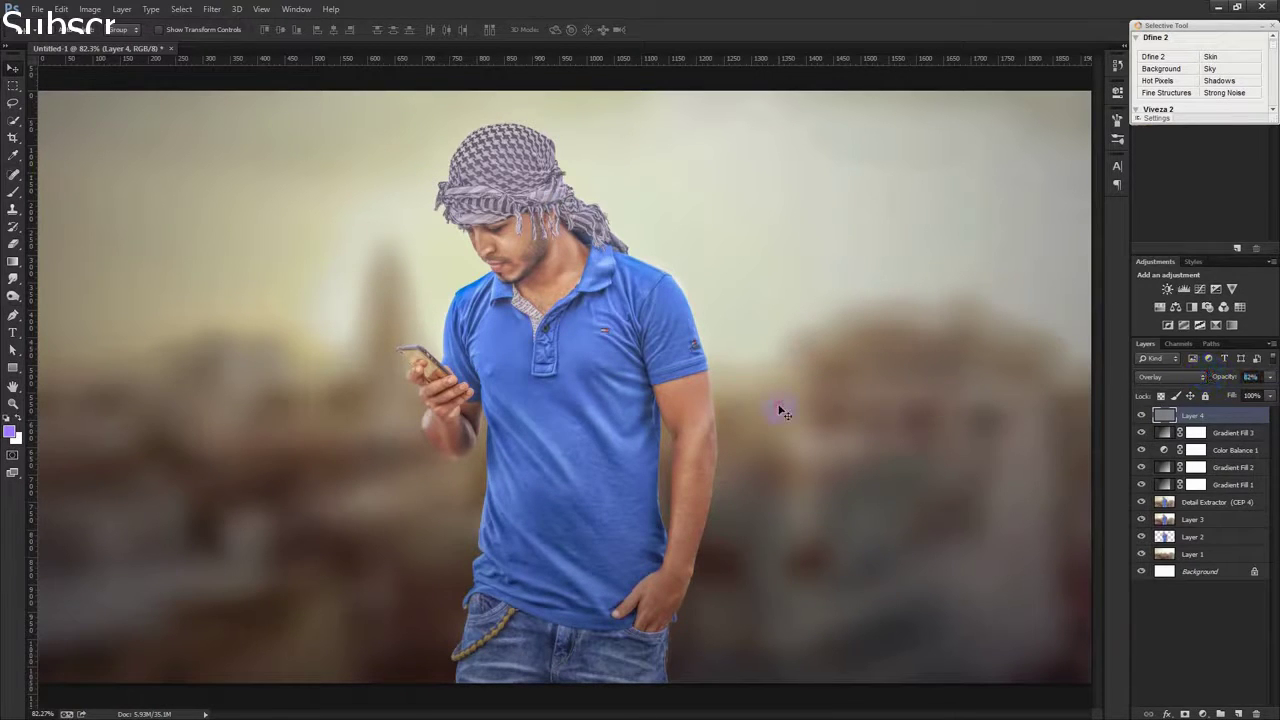
pyautogui.scroll(-2, 767, 420)
pyautogui.scroll(1, 763, 421)
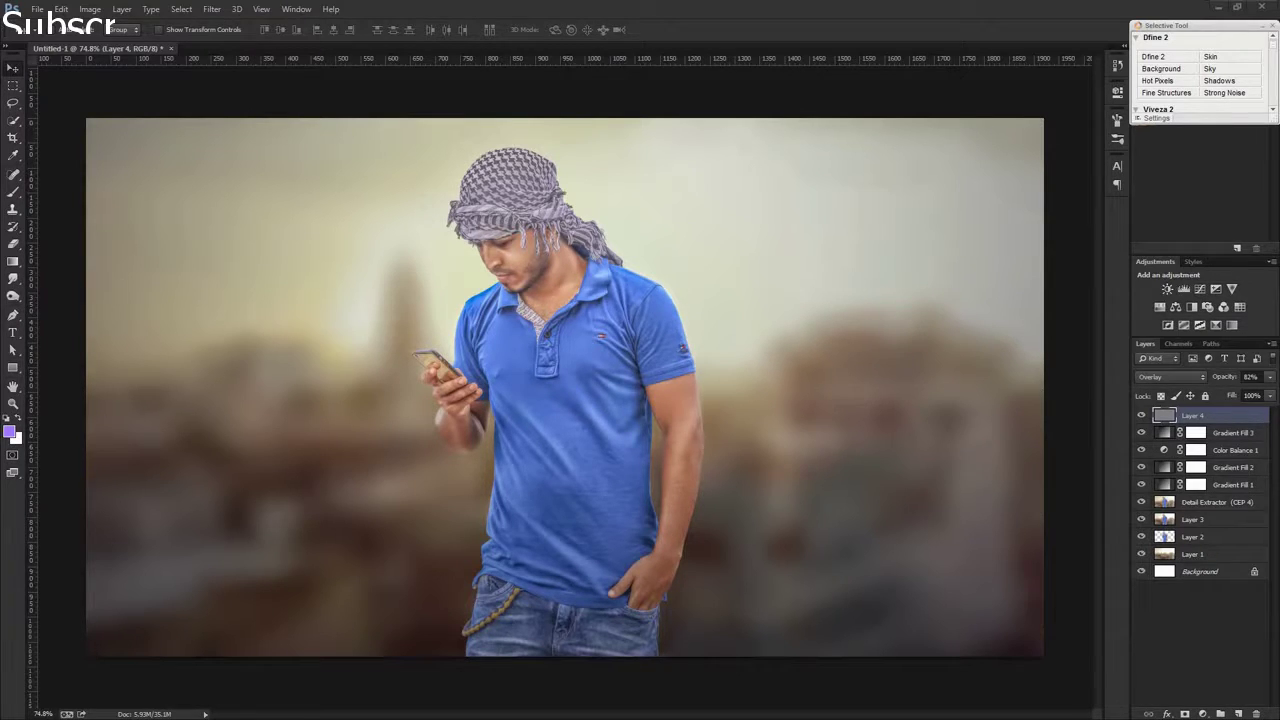
pyautogui.moveTo(893, 375); pyautogui.dragTo(826, 360)
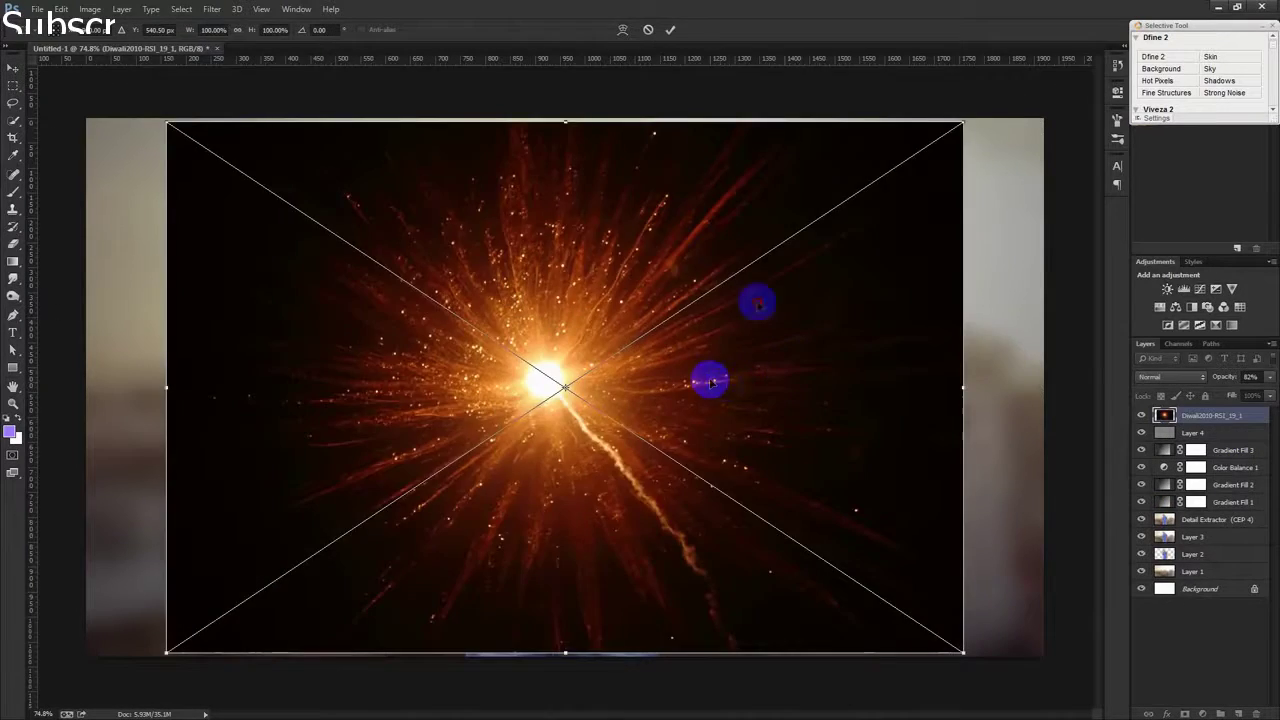
# Position the fireworks above the man's shoulder in Screen blend mode and commit it
pyautogui.moveTo(709, 374); pyautogui.dragTo(778, 264)
pyautogui.click(1142, 376)
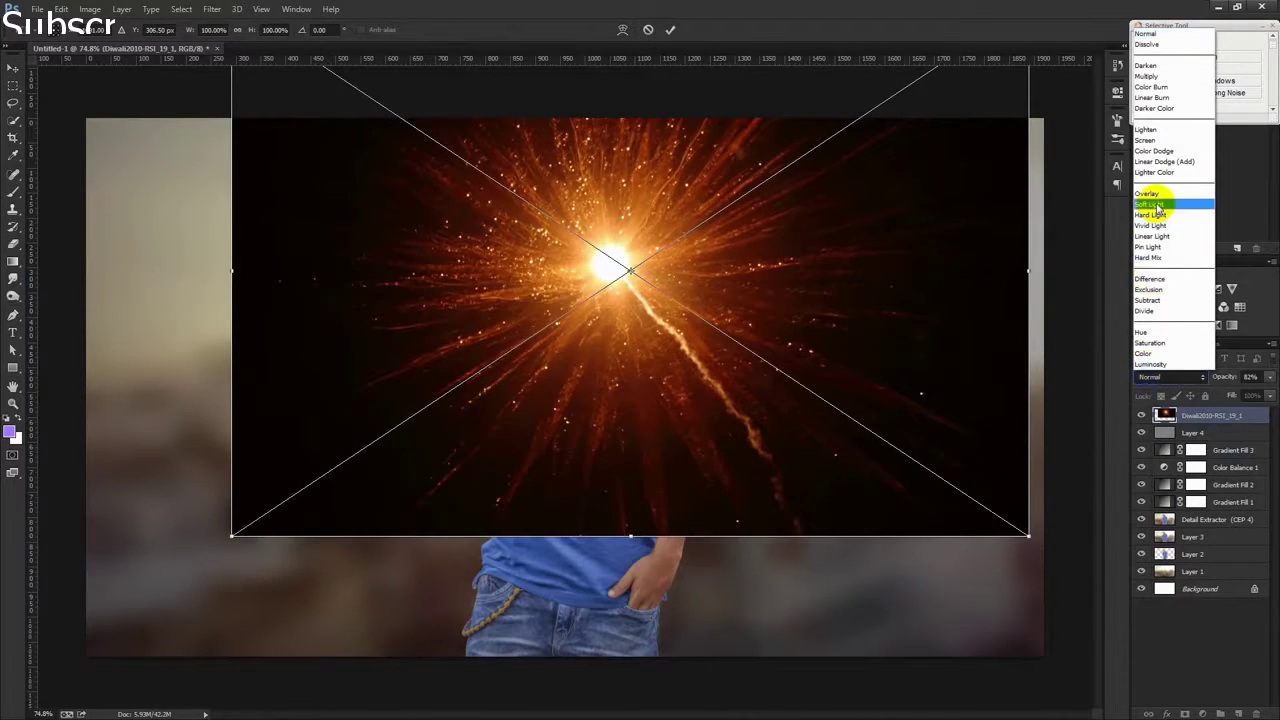
pyautogui.click(1145, 140)
pyautogui.moveTo(766, 297); pyautogui.dragTo(810, 252)
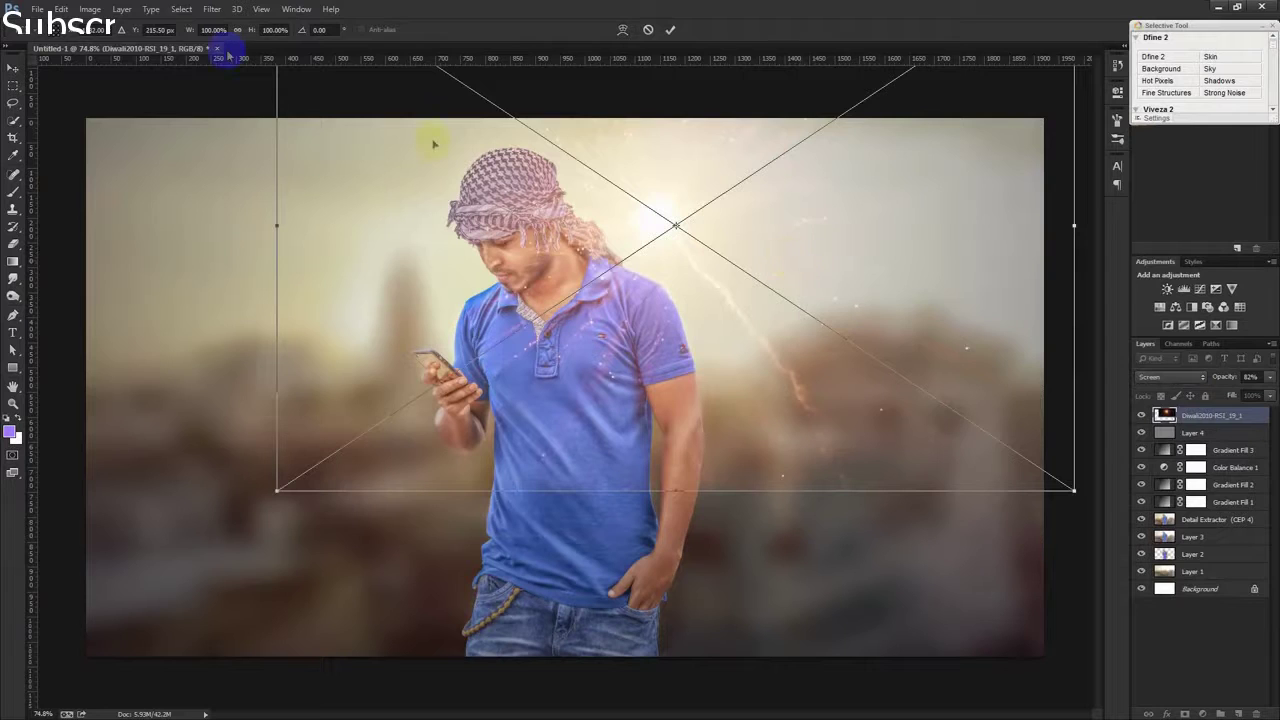
pyautogui.click(670, 29)
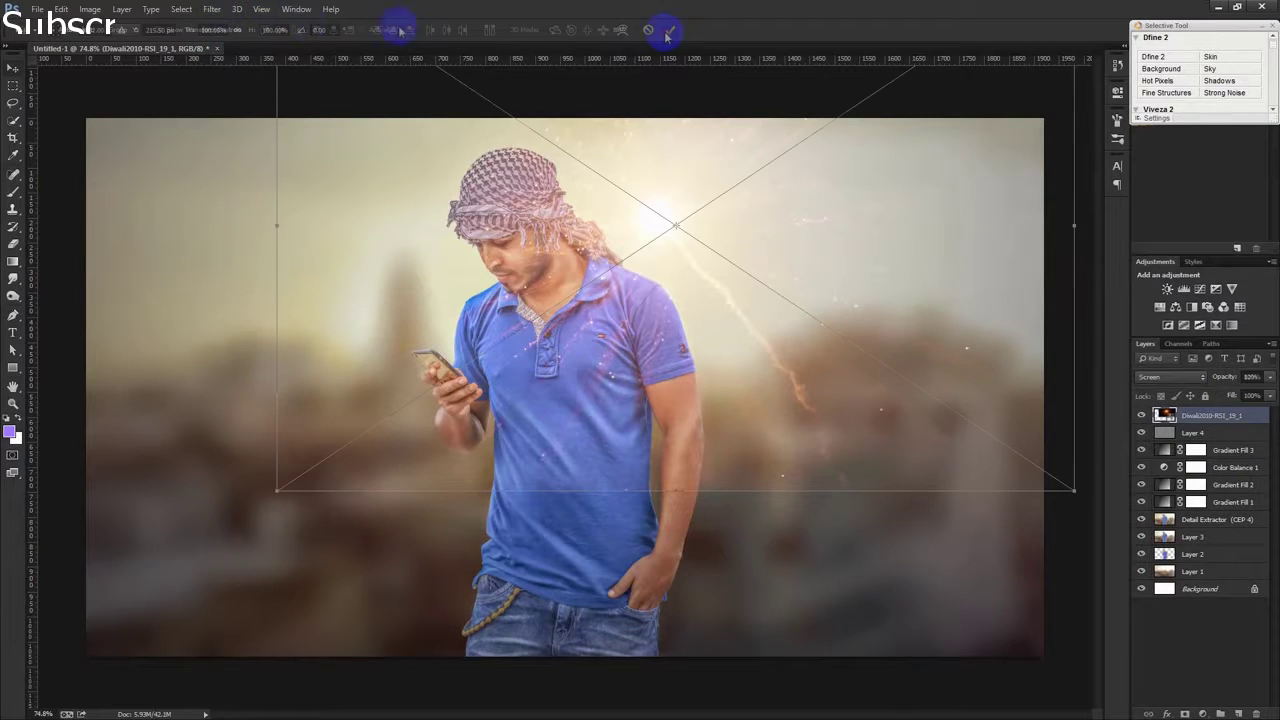
# Apply a Gaussian blur of about 35 to the fireworks and move the glow upward
pyautogui.click(212, 9)
pyautogui.click(430, 252)
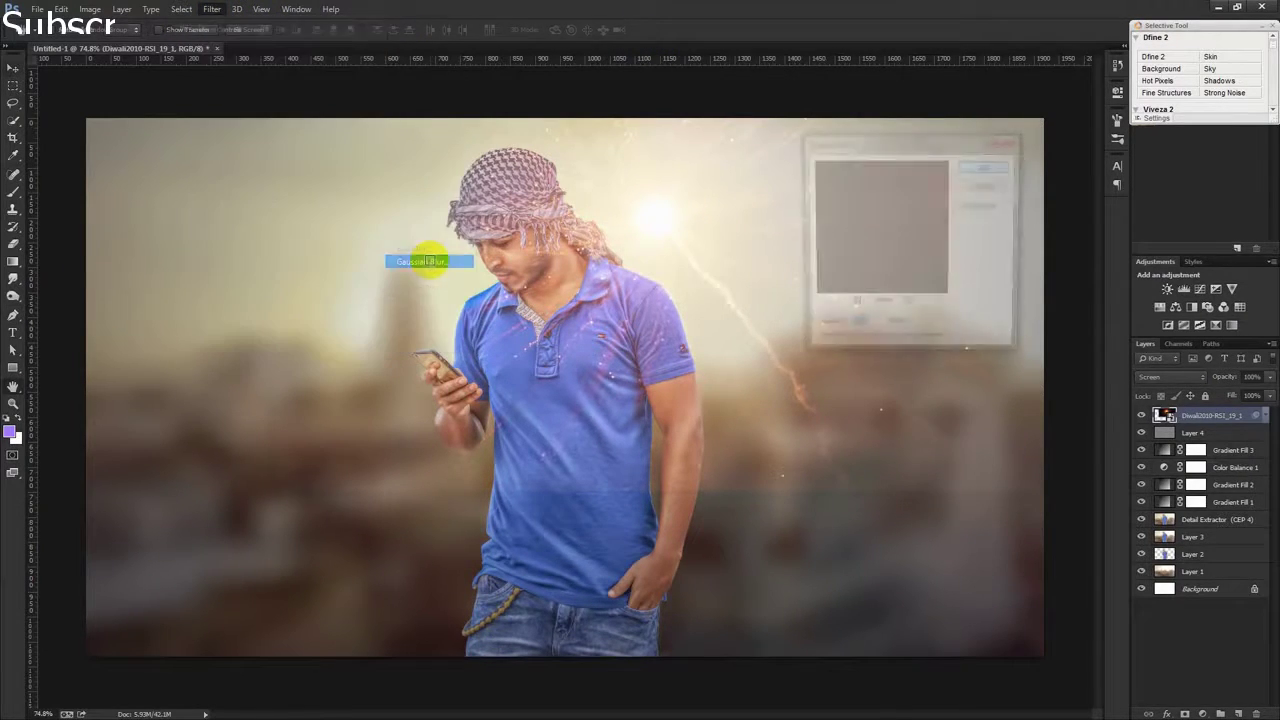
pyautogui.moveTo(872, 343); pyautogui.dragTo(884, 343)
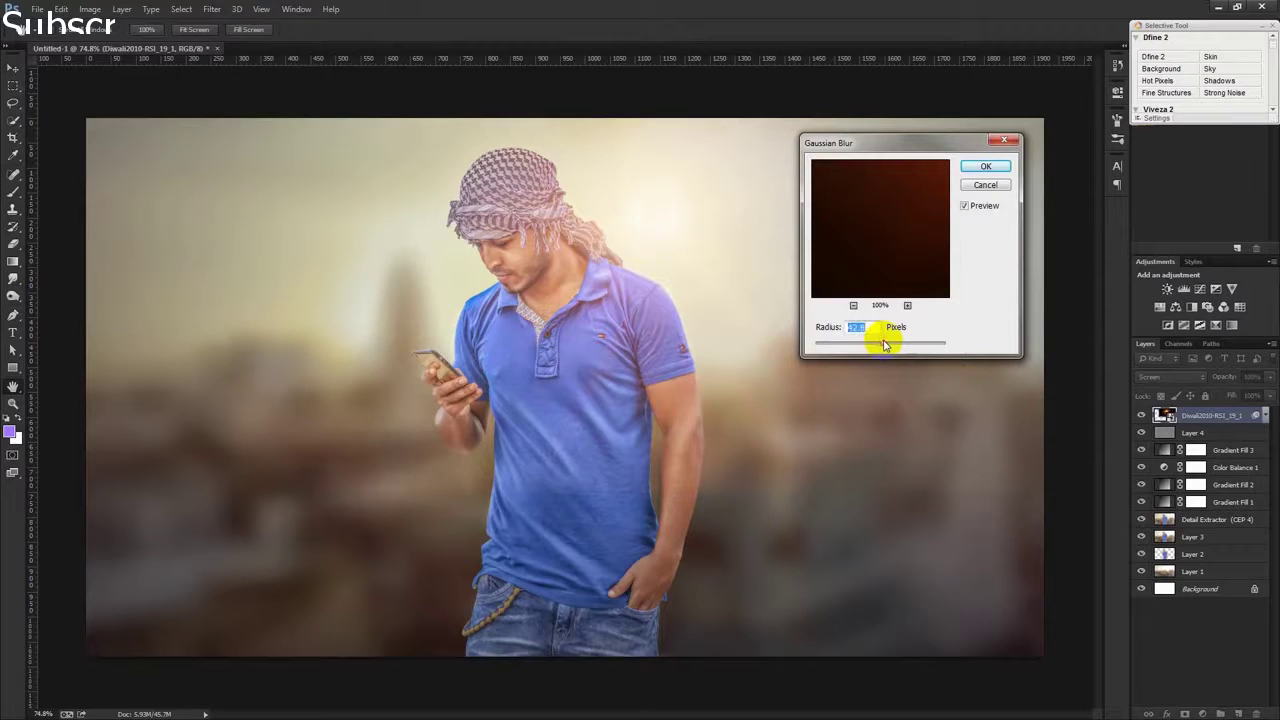
pyautogui.click(982, 167)
pyautogui.moveTo(711, 335); pyautogui.dragTo(706, 277)
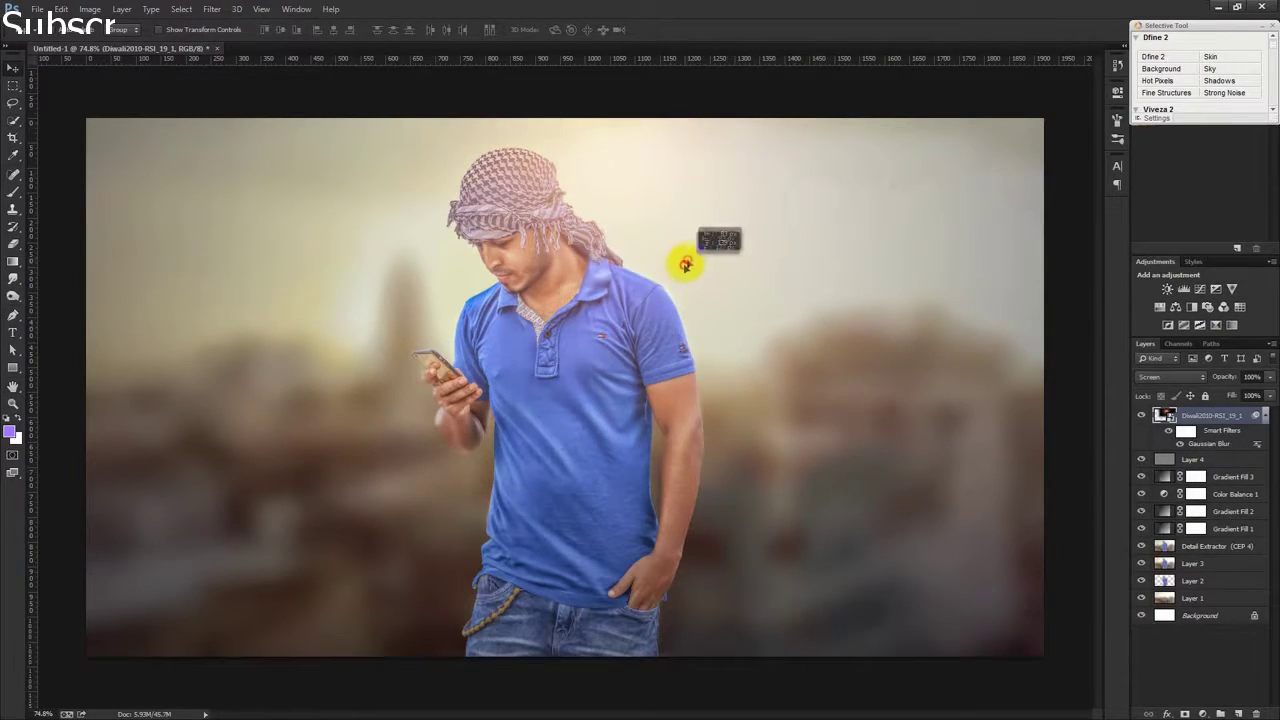
pyautogui.moveTo(706, 277); pyautogui.dragTo(710, 272)
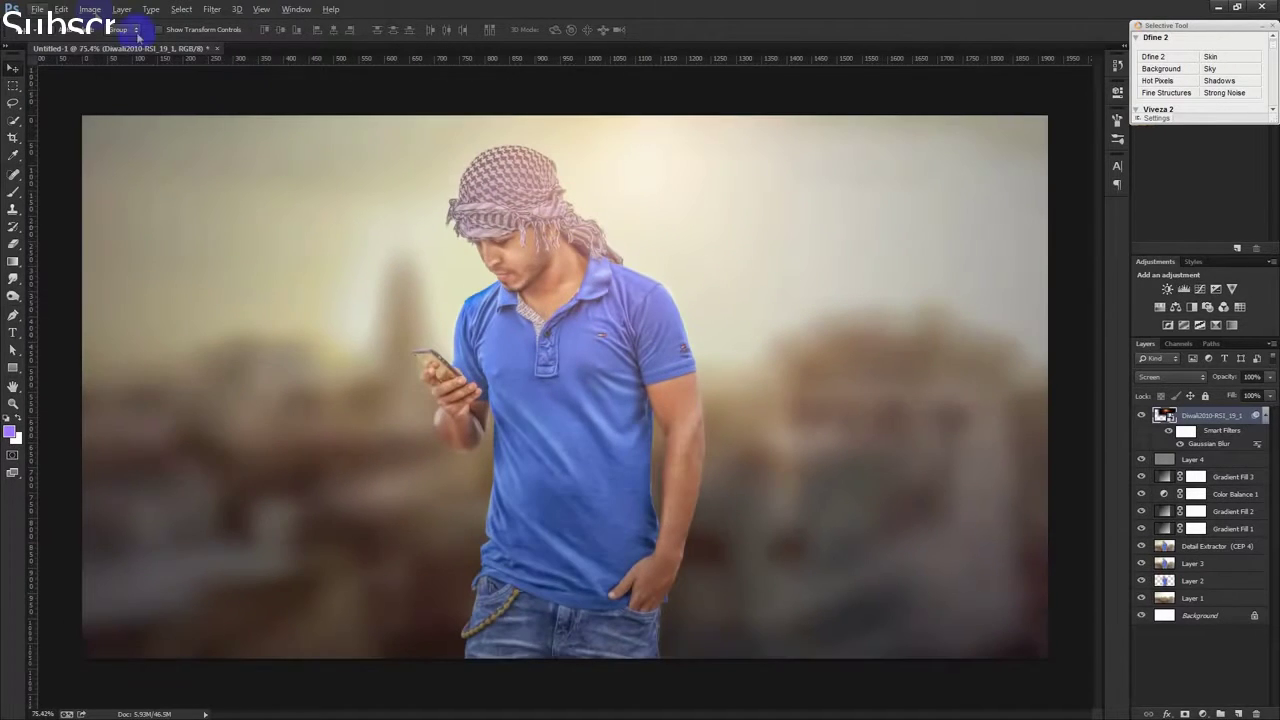
# Rasterize the fireworks smart layer
pyautogui.click(90, 9)
pyautogui.moveTo(104, 44)
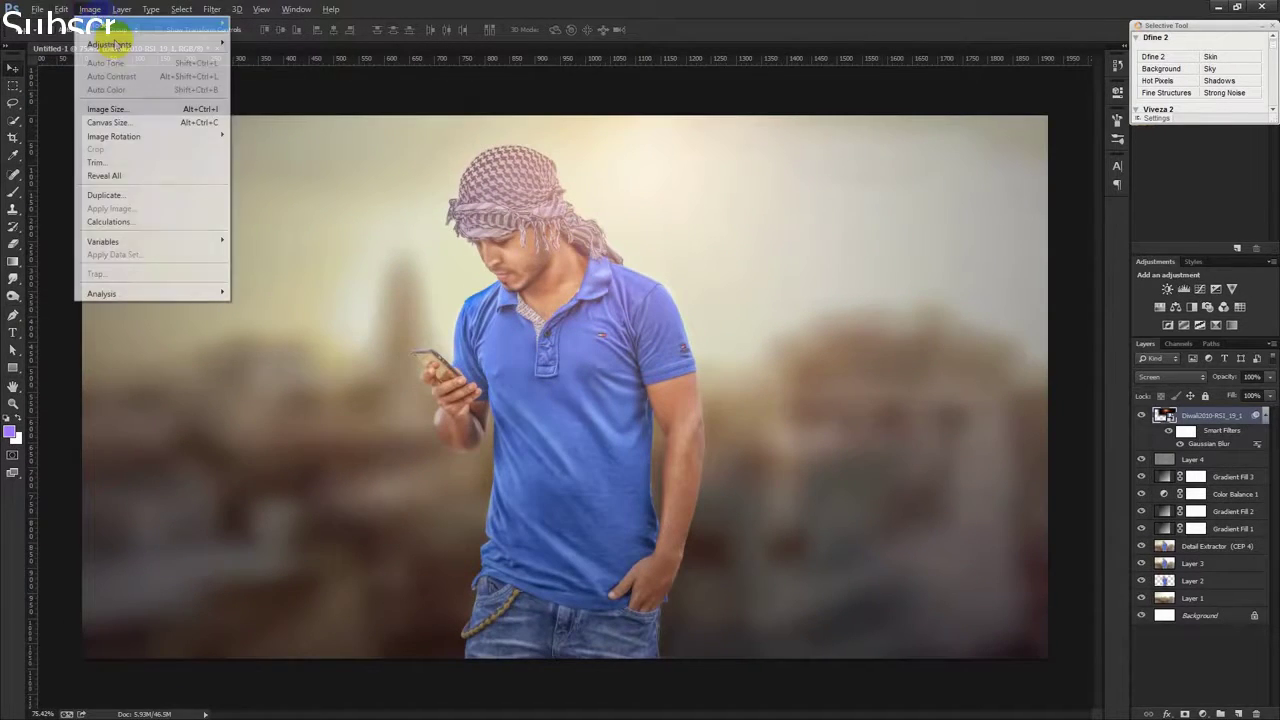
pyautogui.click(1165, 414)
pyautogui.rightClick(1200, 415)
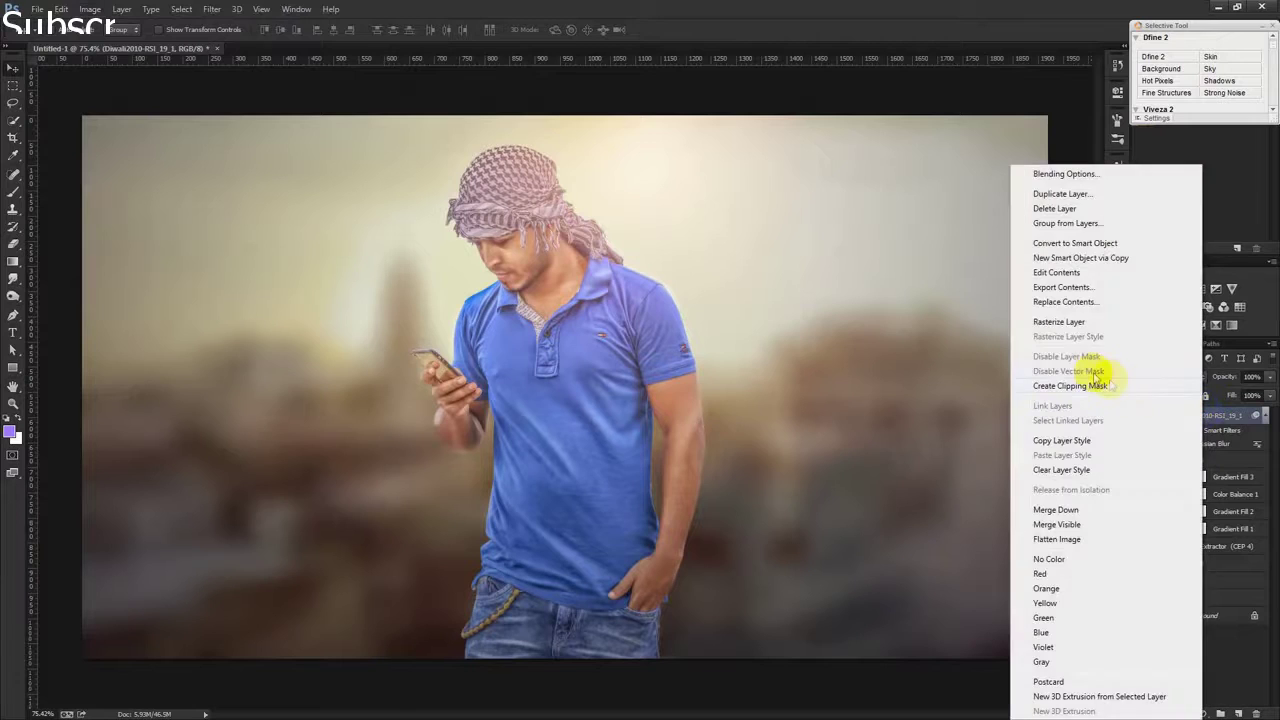
pyautogui.click(1060, 324)
# Try darkening the glow's shadows with Levels, discard it, and reposition the glow
pyautogui.click(90, 9)
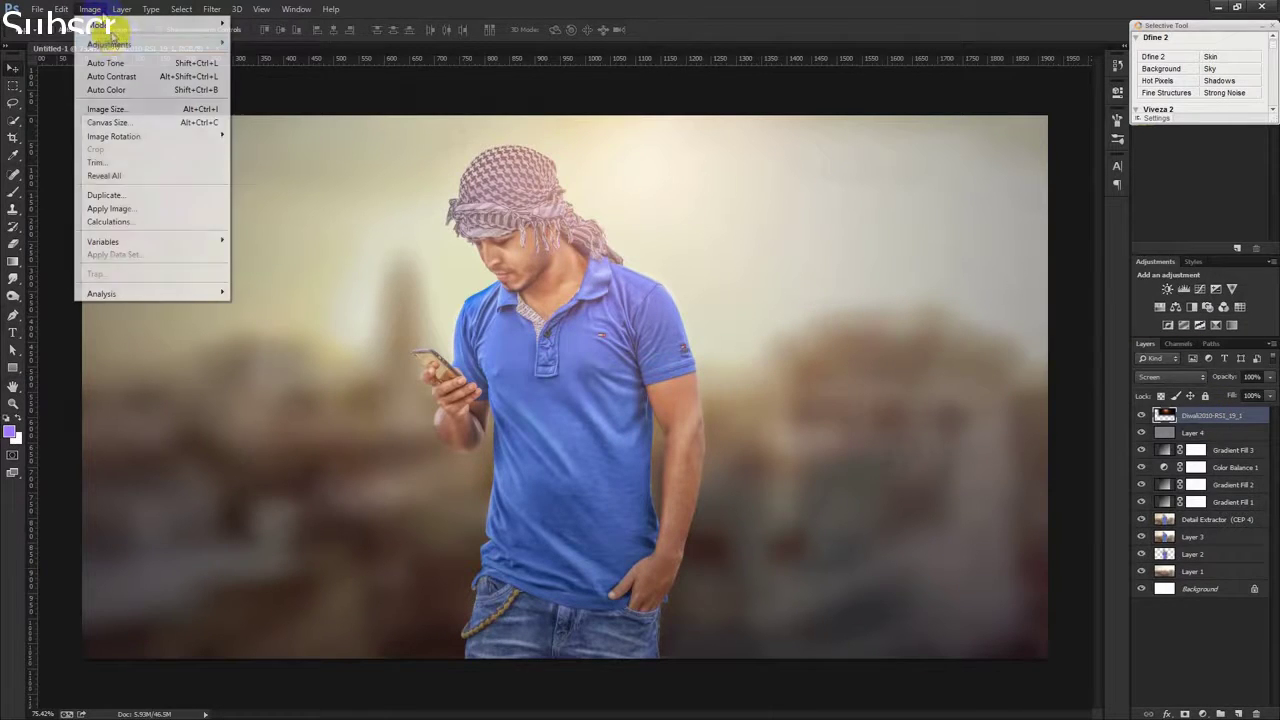
pyautogui.click(262, 57)
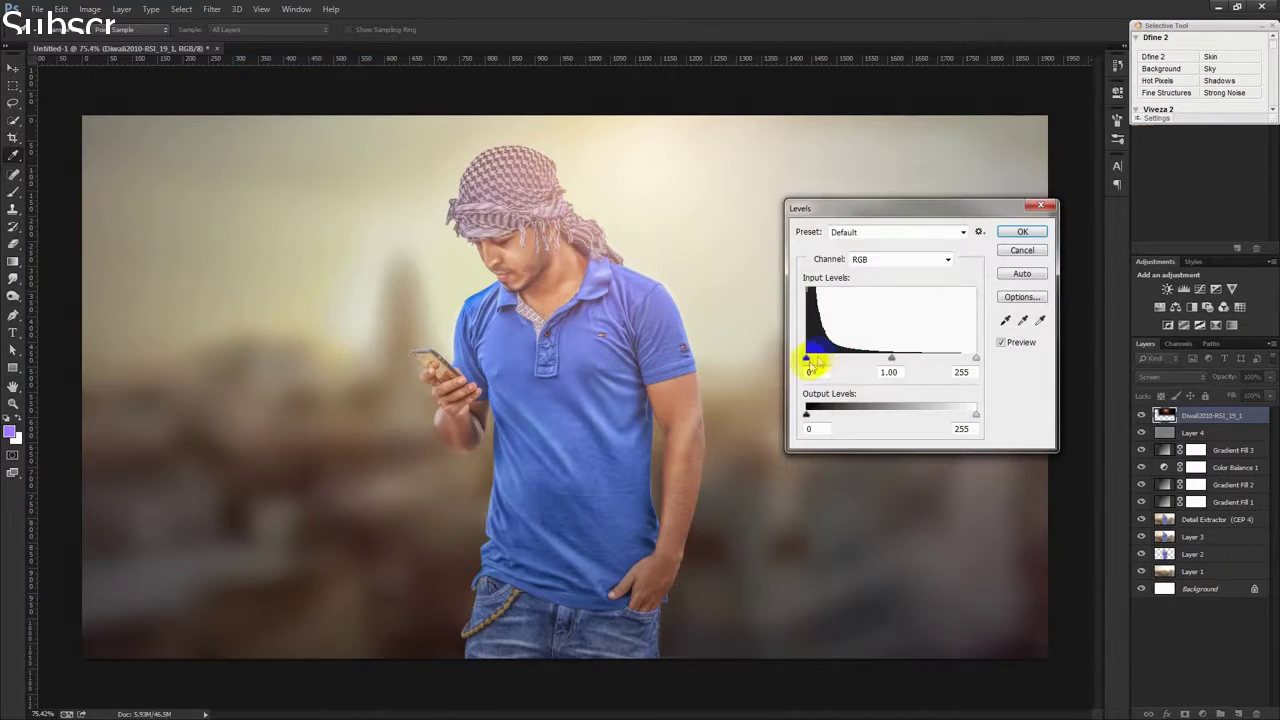
pyautogui.moveTo(810, 360)
pyautogui.mouseDown()
pyautogui.moveTo(822, 361)
pyautogui.moveTo(809, 358)
pyautogui.mouseUp()
pyautogui.click(1022, 250)
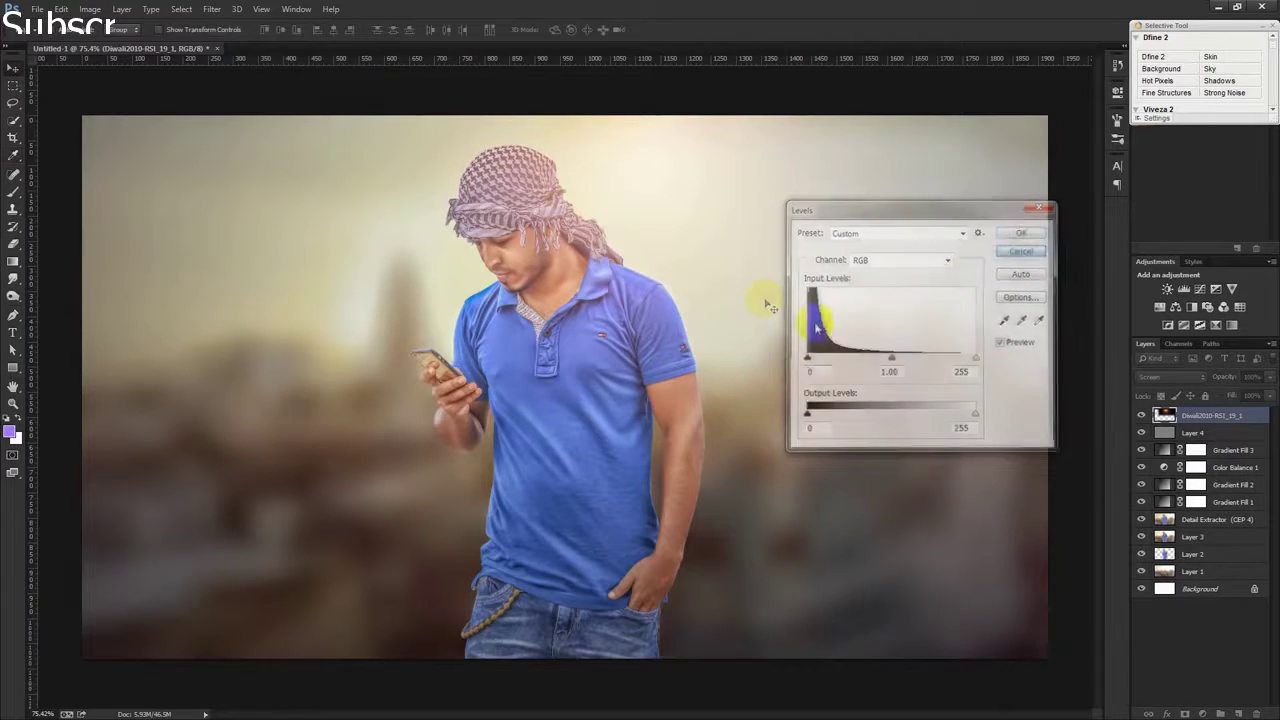
pyautogui.moveTo(770, 307); pyautogui.dragTo(738, 282)
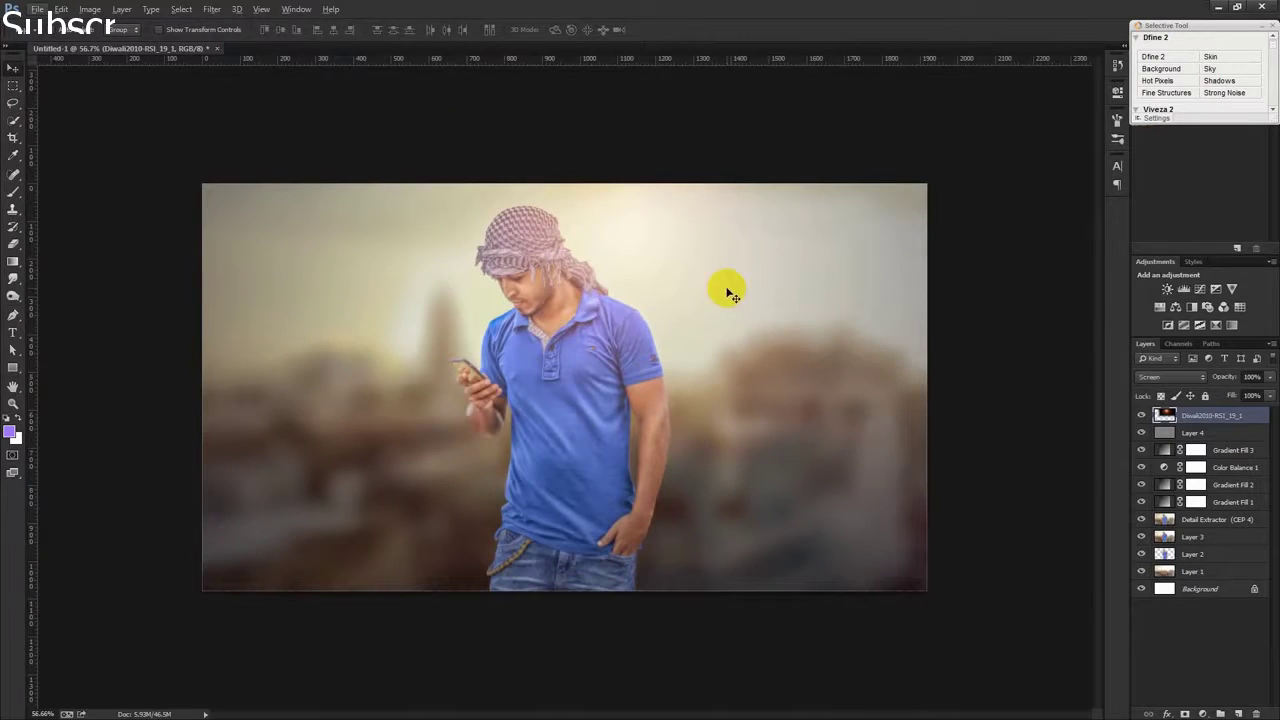
# Enlarge the glow layer to about 126% width with Free Transform
pyautogui.hotkey('ctrl', 't')
pyautogui.moveTo(937, 502)
pyautogui.mouseDown()
pyautogui.moveTo(1020, 552)
pyautogui.moveTo(968, 521)
pyautogui.mouseUp()
pyautogui.click(670, 29)
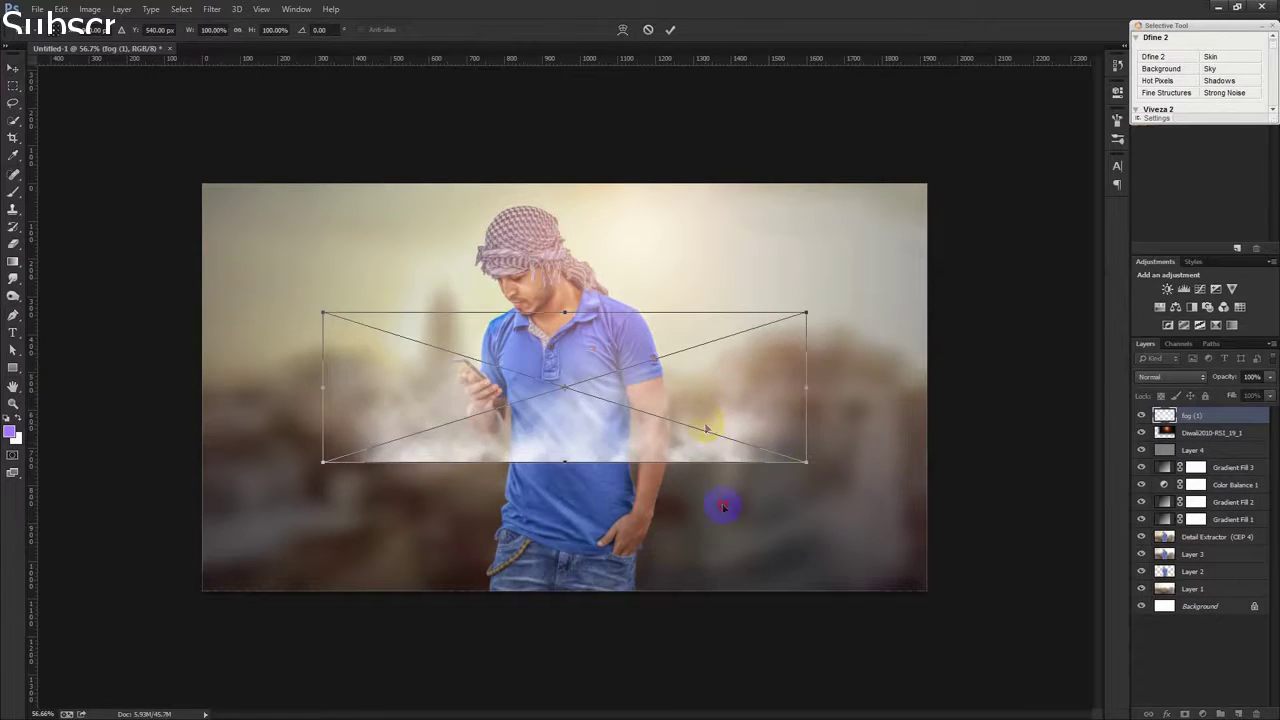
# Place the fog image stretched along the bottom and set its opacity to 63%
pyautogui.moveTo(706, 429); pyautogui.dragTo(709, 571)
pyautogui.moveTo(812, 601)
pyautogui.mouseDown()
pyautogui.moveTo(912, 625)
pyautogui.moveTo(889, 606)
pyautogui.mouseUp()
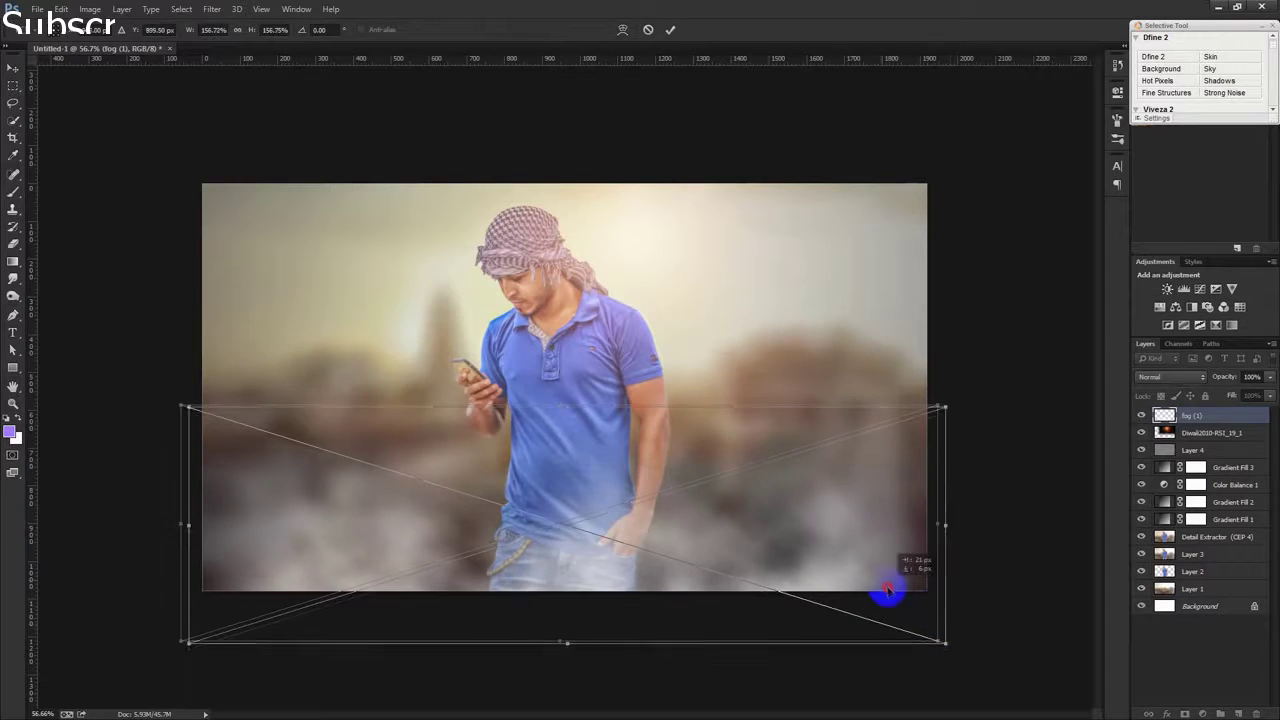
pyautogui.click(670, 29)
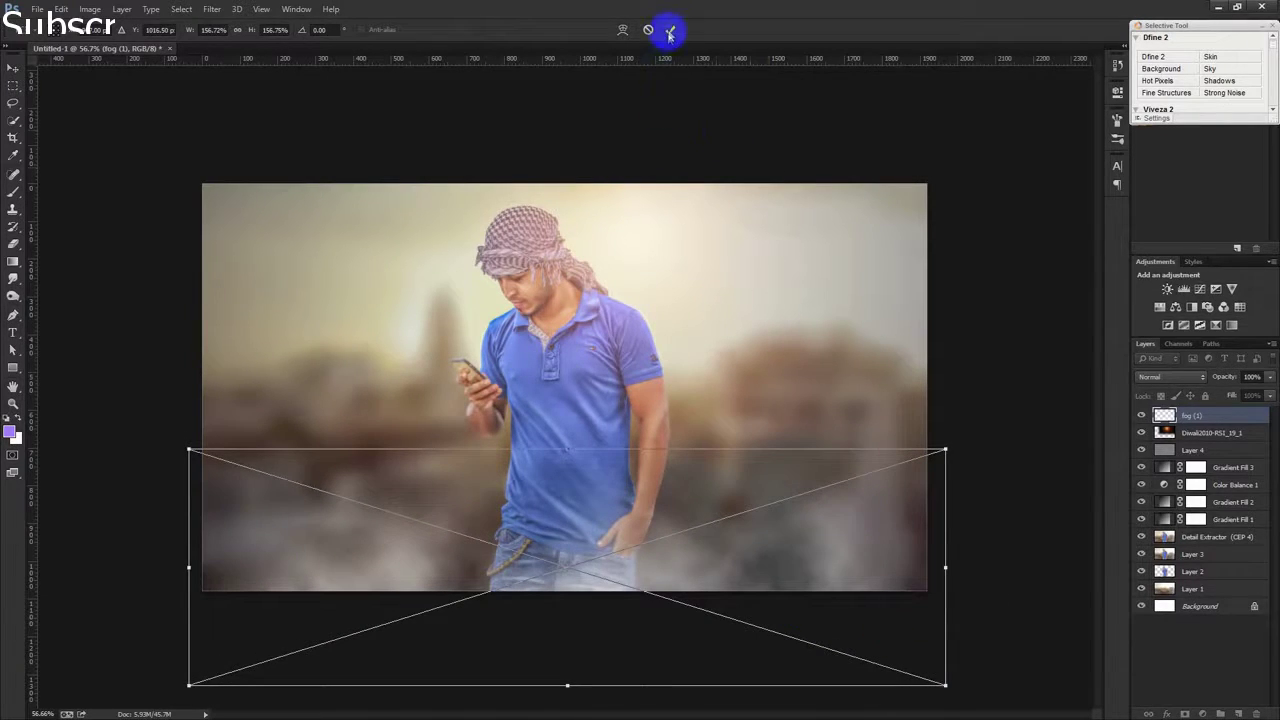
pyautogui.moveTo(1194, 373)
pyautogui.mouseDown()
pyautogui.moveTo(1220, 376)
pyautogui.moveTo(1200, 376)
pyautogui.mouseUp()
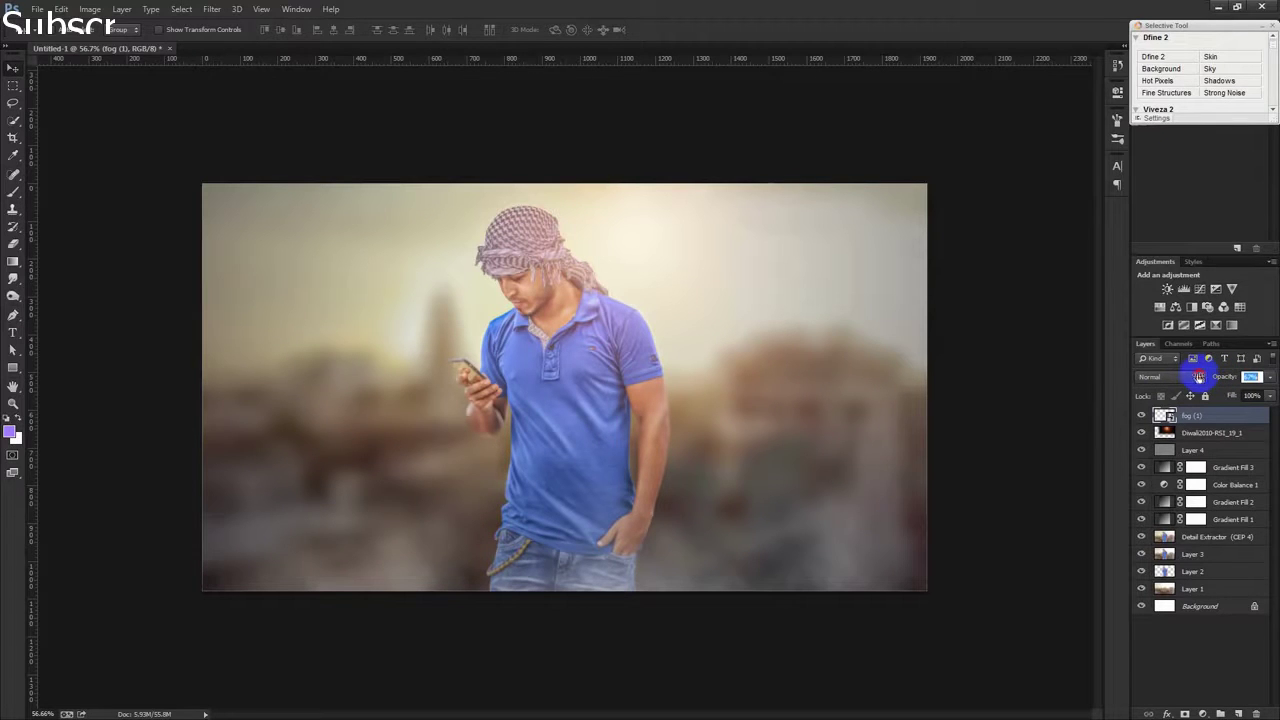
pyautogui.click(625, 370)
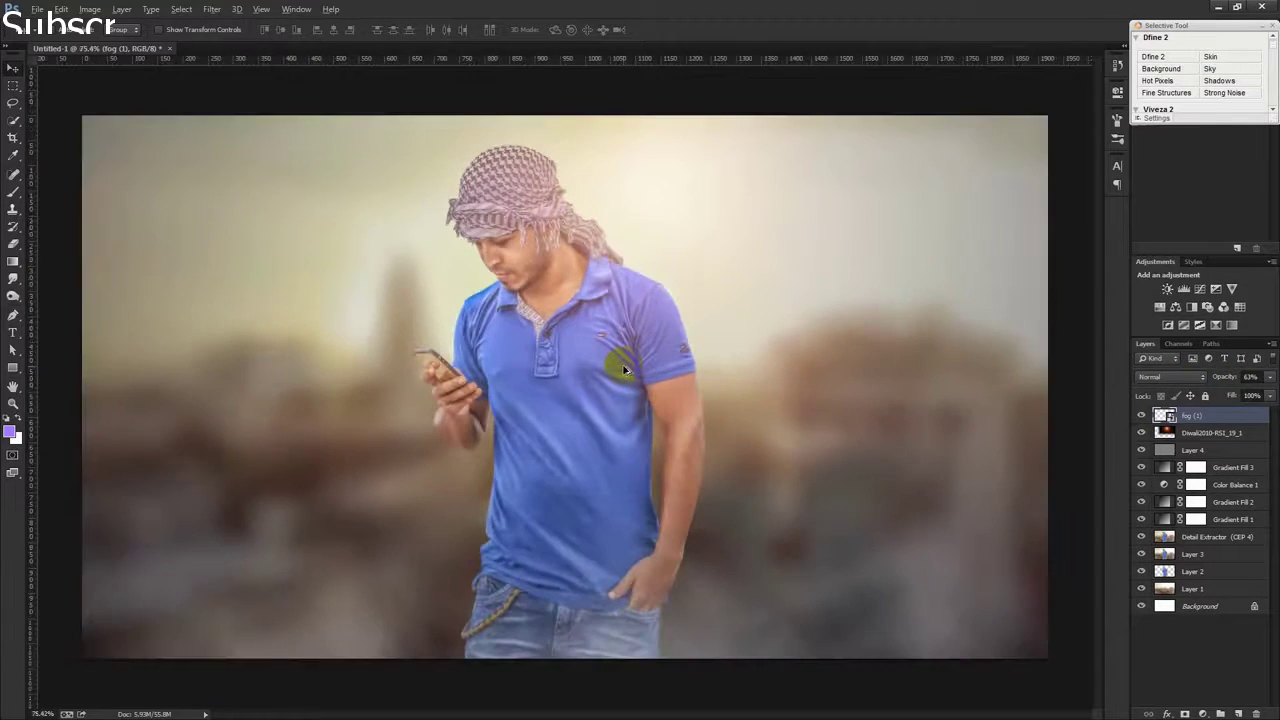
pyautogui.keyDown('alt'); pyautogui.click(625, 370); pyautogui.keyUp('alt')
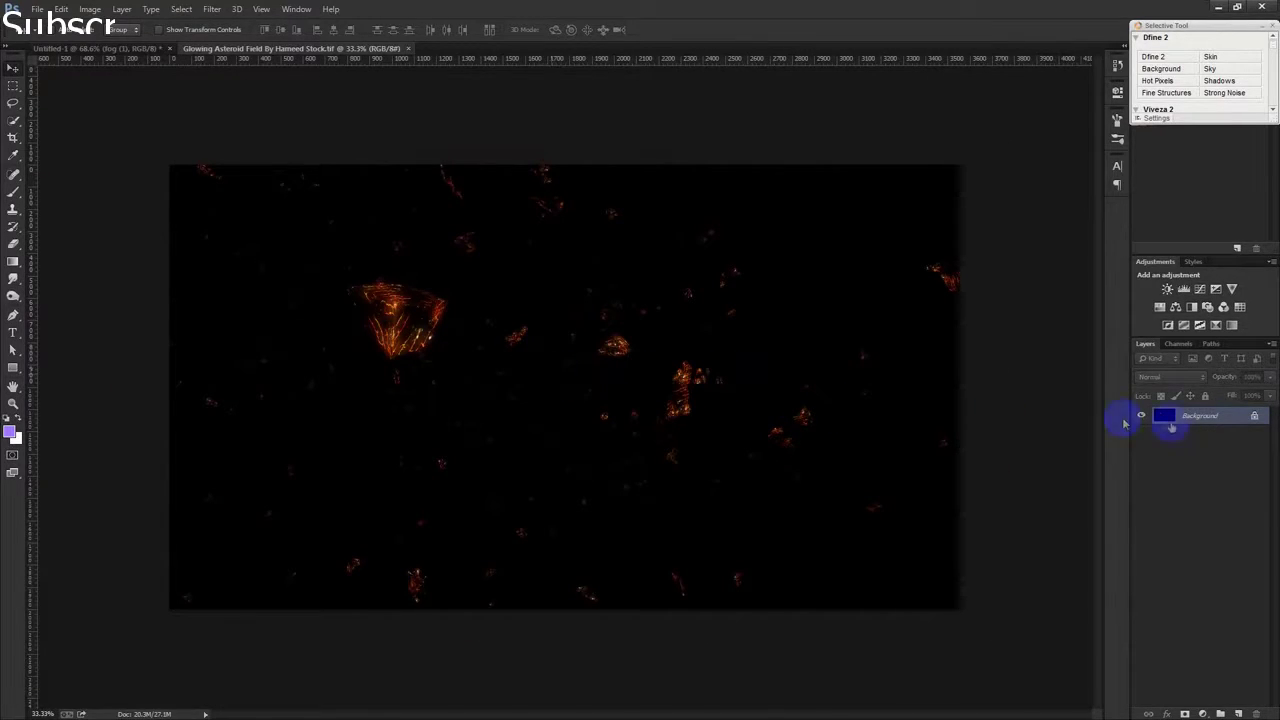
# Close the Glowing Asteroid Field document to return to Untitled-1
pyautogui.click(408, 48)
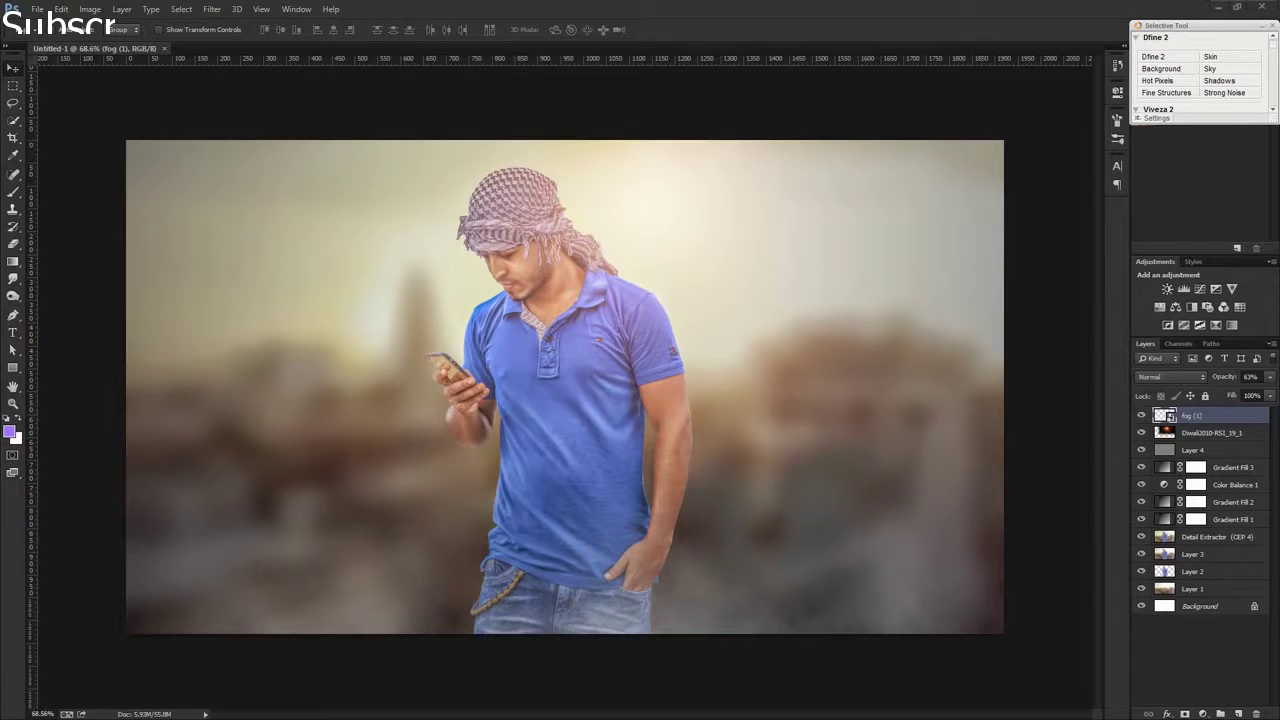
# Place the starry particle image in Screen blend mode, nudged about 20 px down
pyautogui.moveTo(690, 508); pyautogui.dragTo(643, 500)
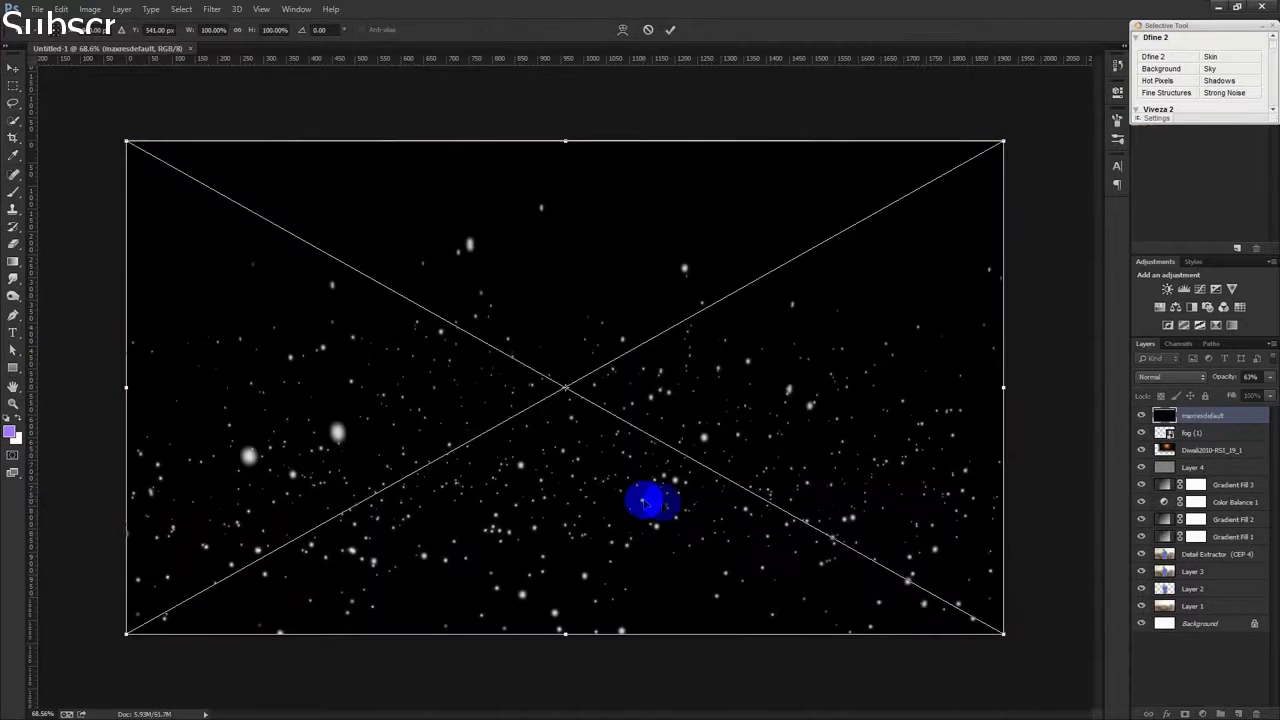
pyautogui.click(1160, 376)
pyautogui.click(1160, 212)
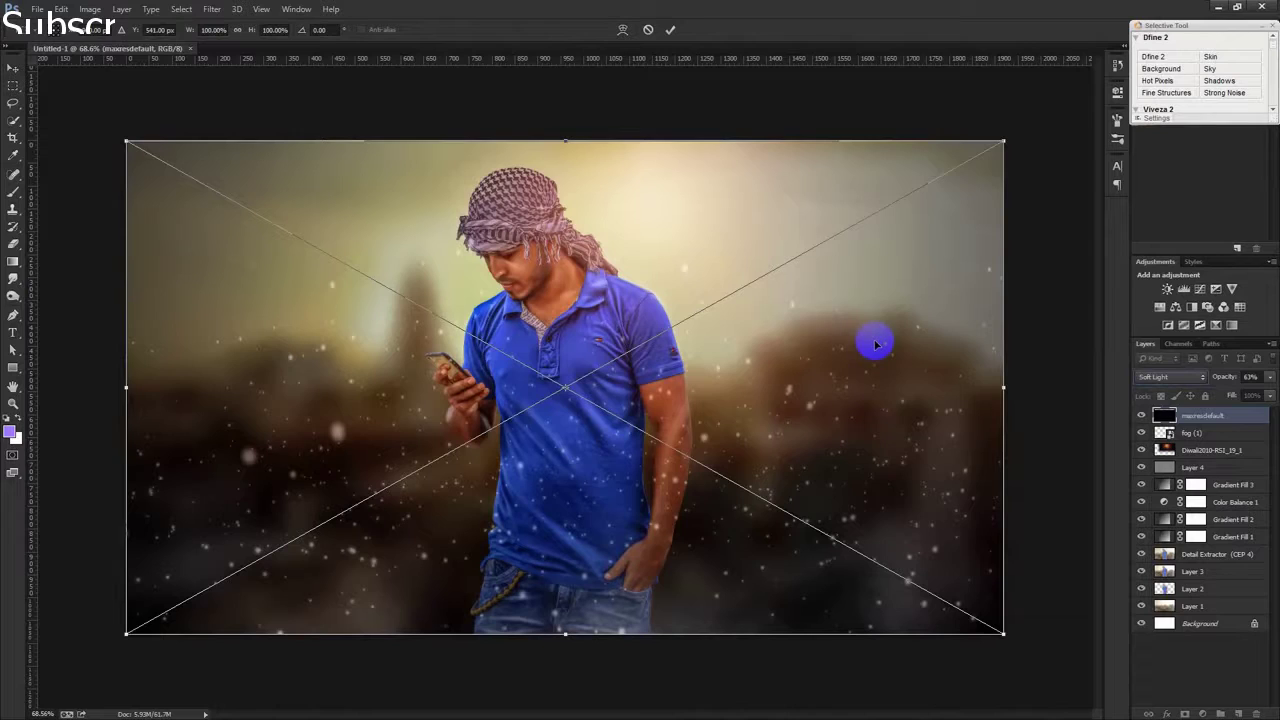
pyautogui.click(1172, 377)
pyautogui.click(1160, 178)
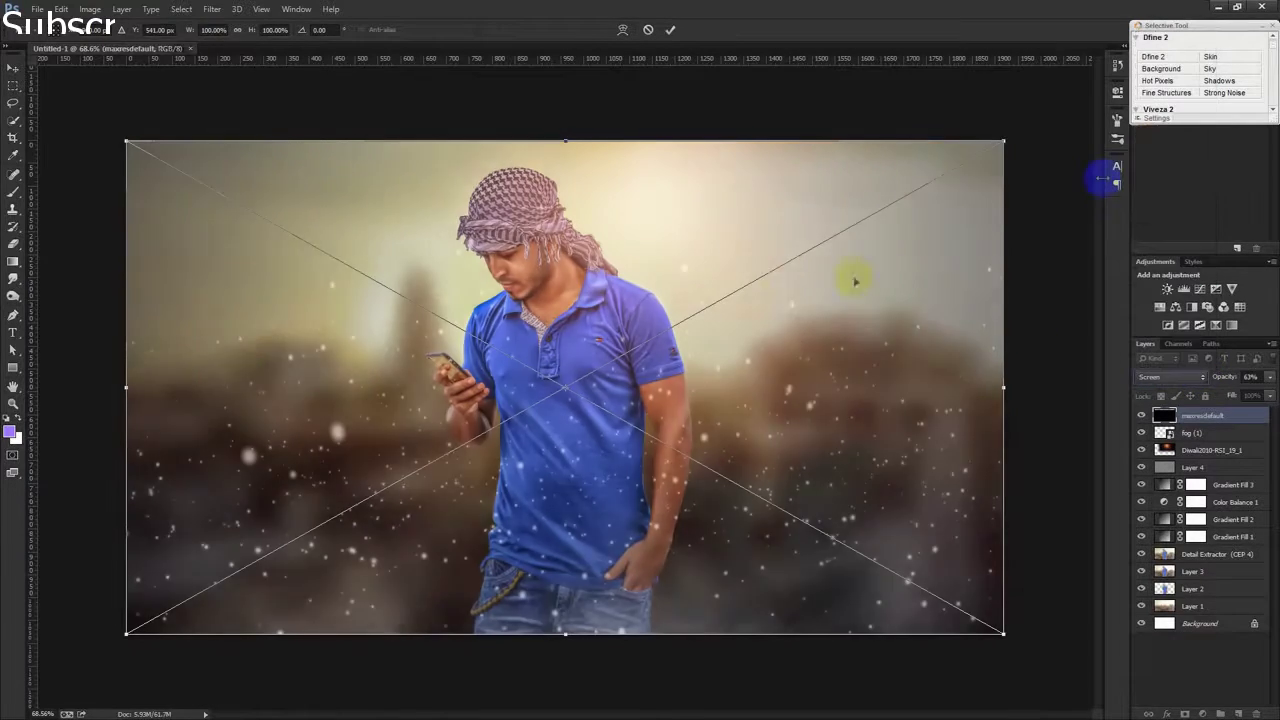
pyautogui.moveTo(777, 286)
pyautogui.mouseDown()
pyautogui.moveTo(789, 291)
pyautogui.moveTo(786, 374)
pyautogui.mouseUp()
pyautogui.click(670, 29)
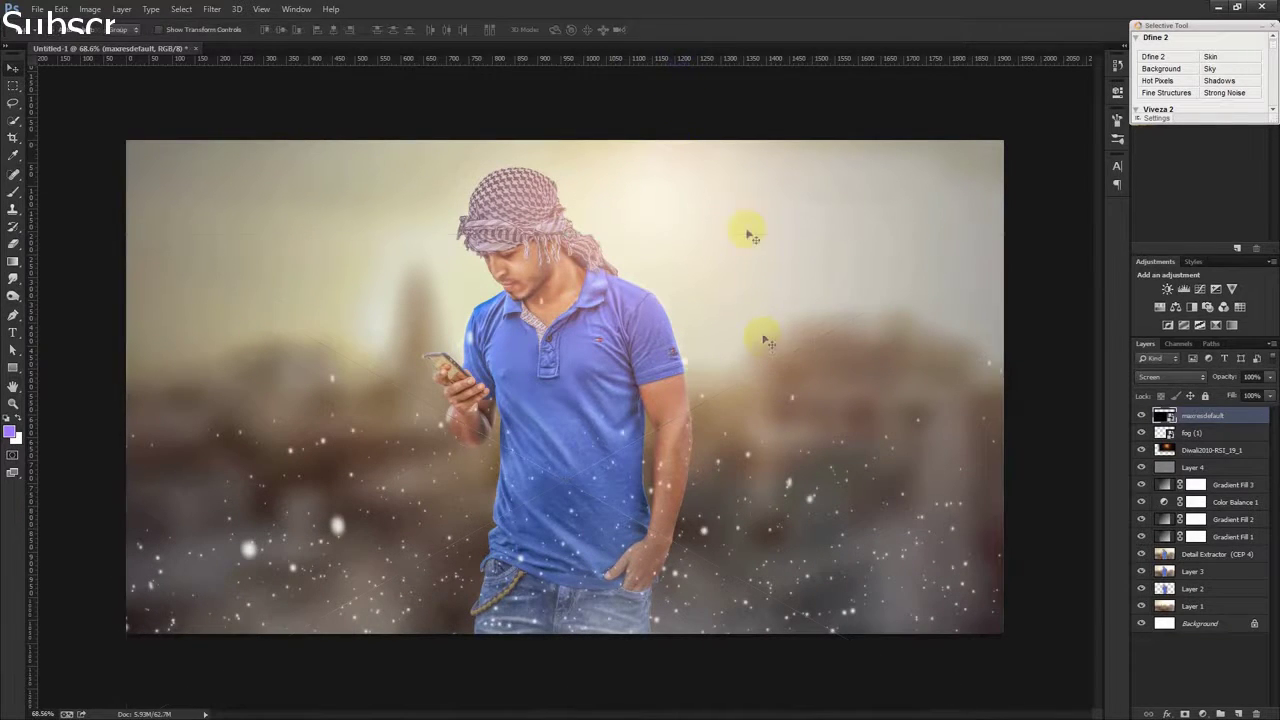
pyautogui.moveTo(765, 347); pyautogui.dragTo(768, 367)
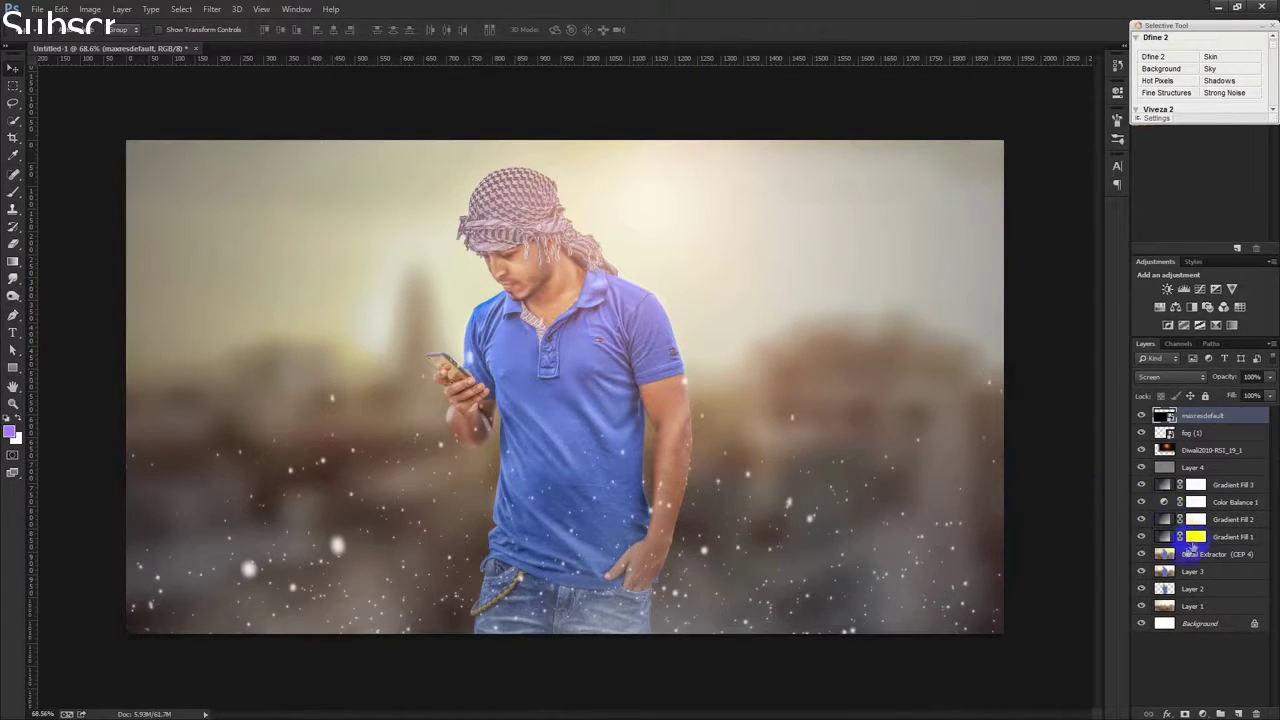
# Rasterize the particle layer and delete the particles inside the man's selection
pyautogui.keyDown('ctrl'); pyautogui.click(1164, 589); pyautogui.keyUp('ctrl')
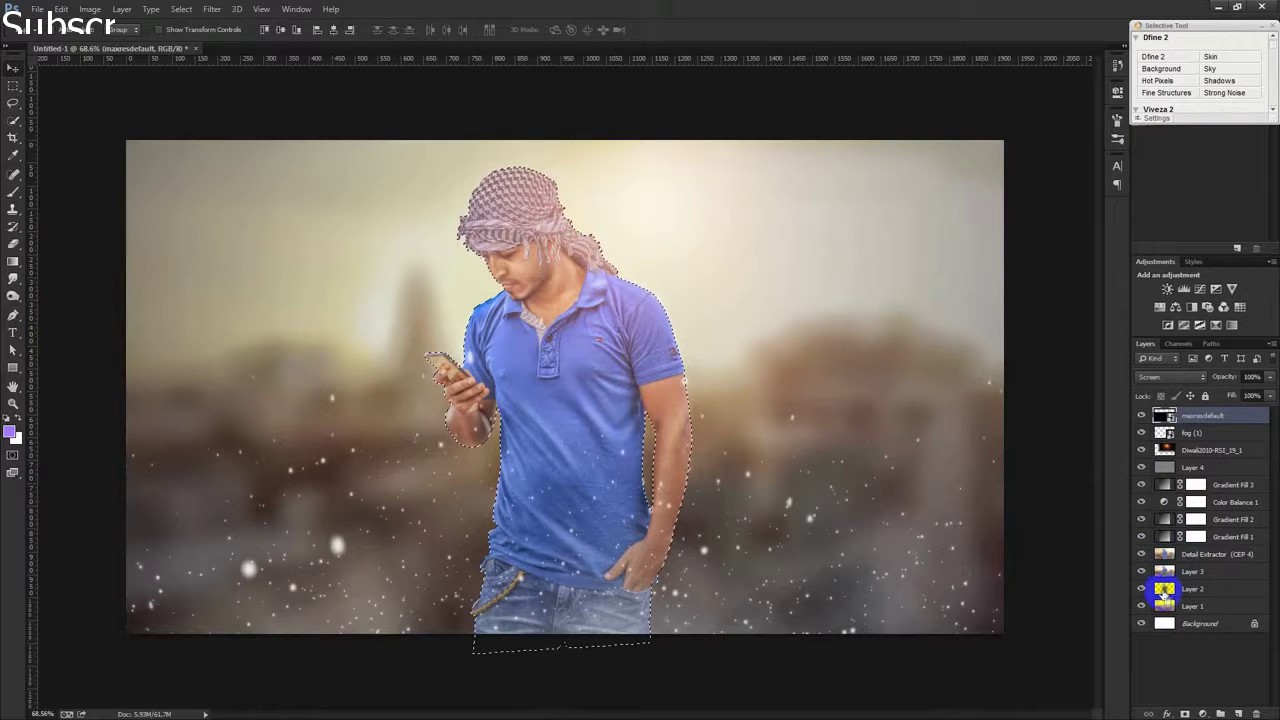
pyautogui.click(686, 309)
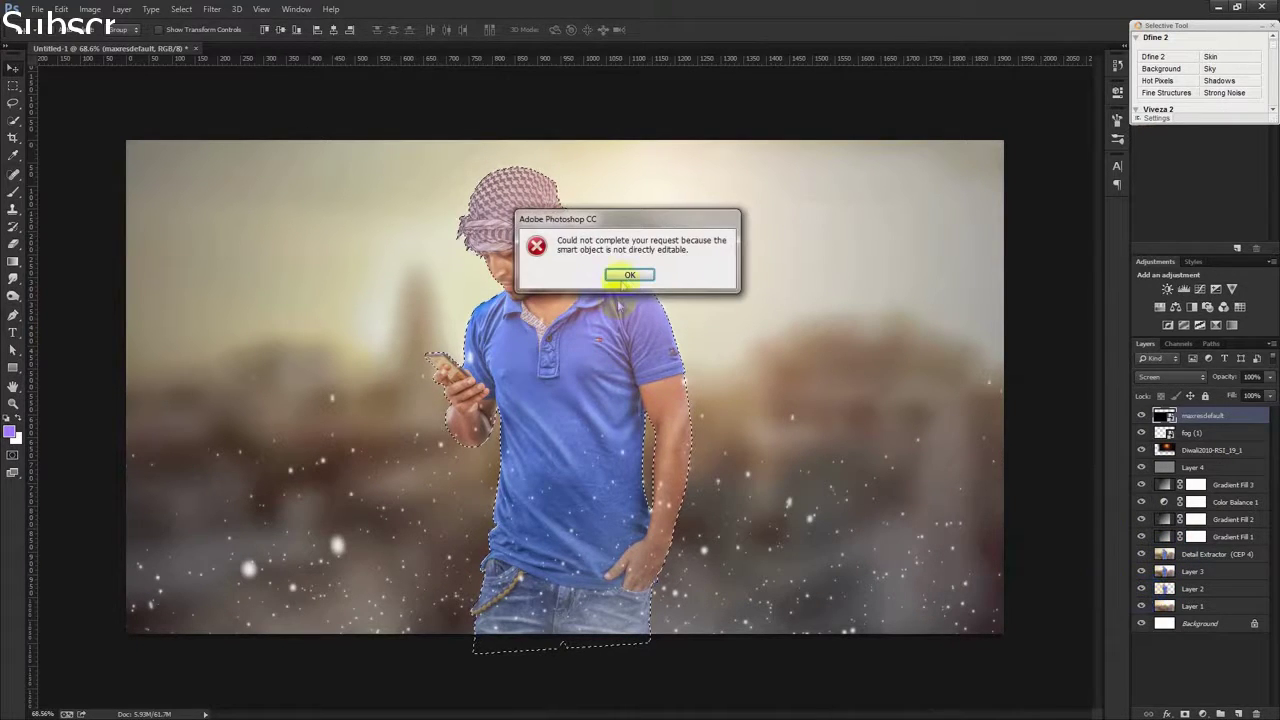
pyautogui.press('Return')
pyautogui.rightClick(1205, 418)
pyautogui.click(1073, 331)
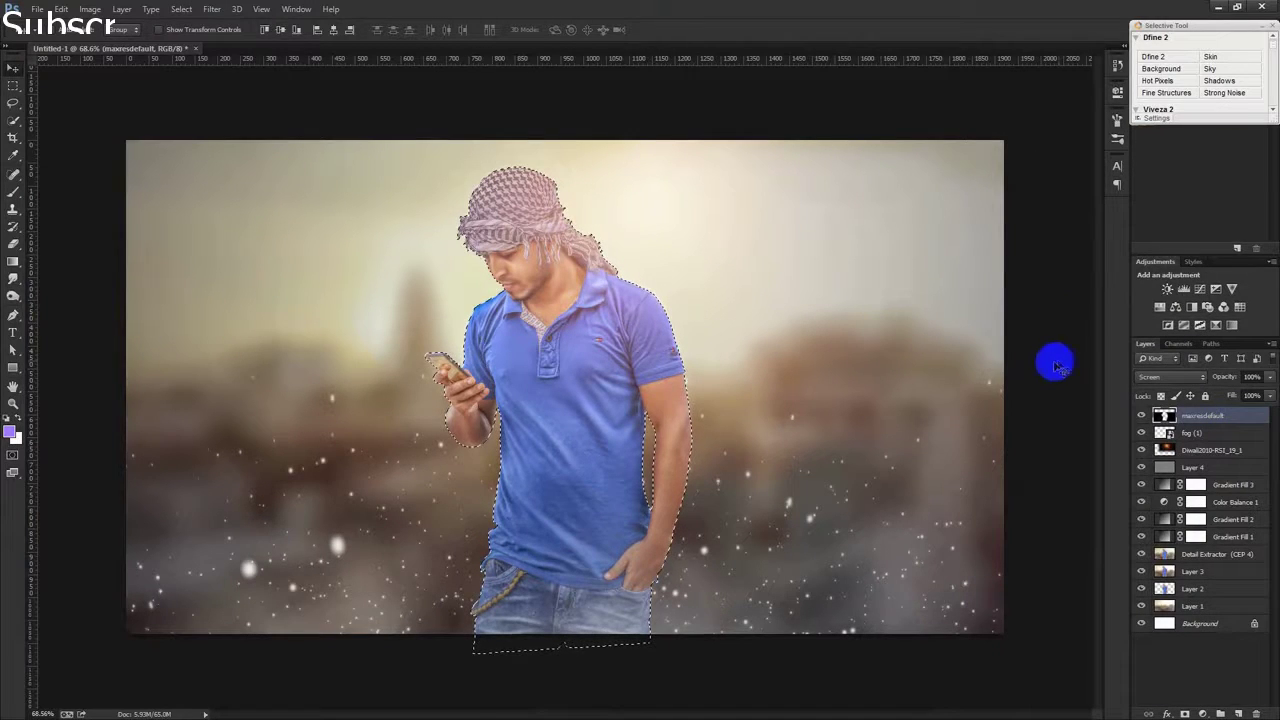
pyautogui.press('Delete')
pyautogui.hotkey('ctrl', 'd')
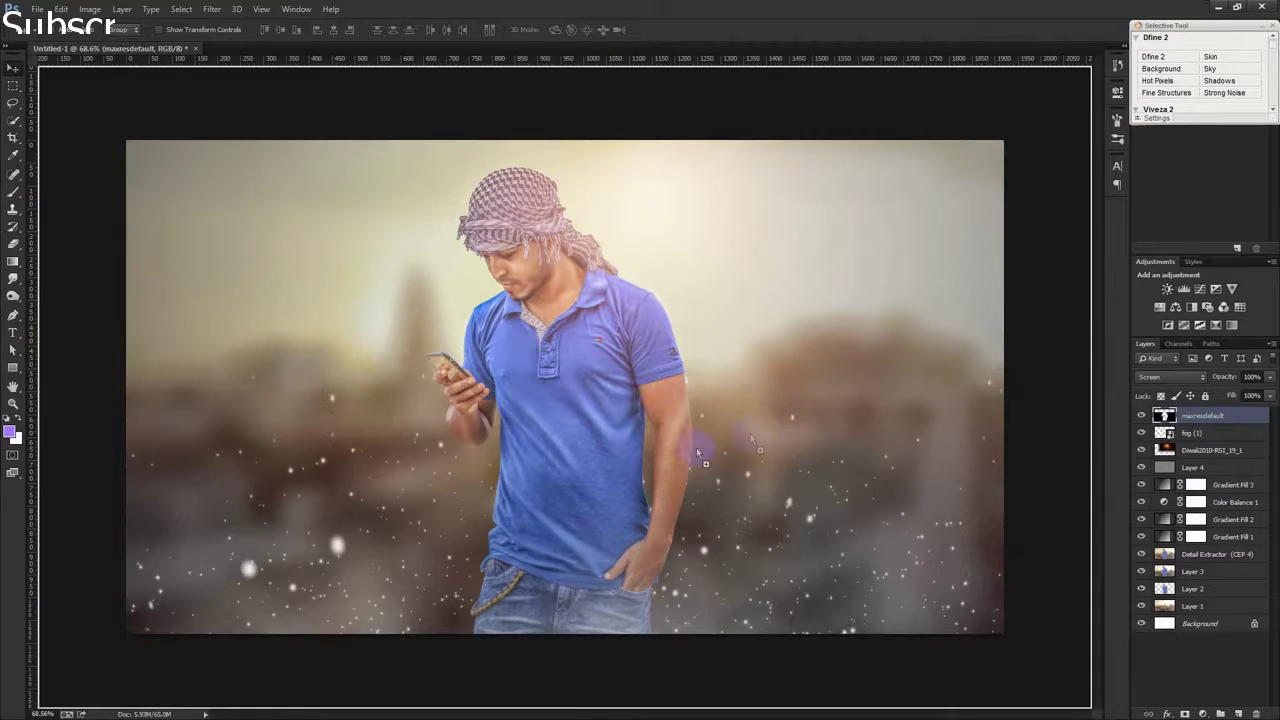
# Place another particle image, enlarged to about 177%, in Screen blend mode
pyautogui.moveTo(750, 433); pyautogui.dragTo(688, 451)
pyautogui.scroll(-3, 898, 573)
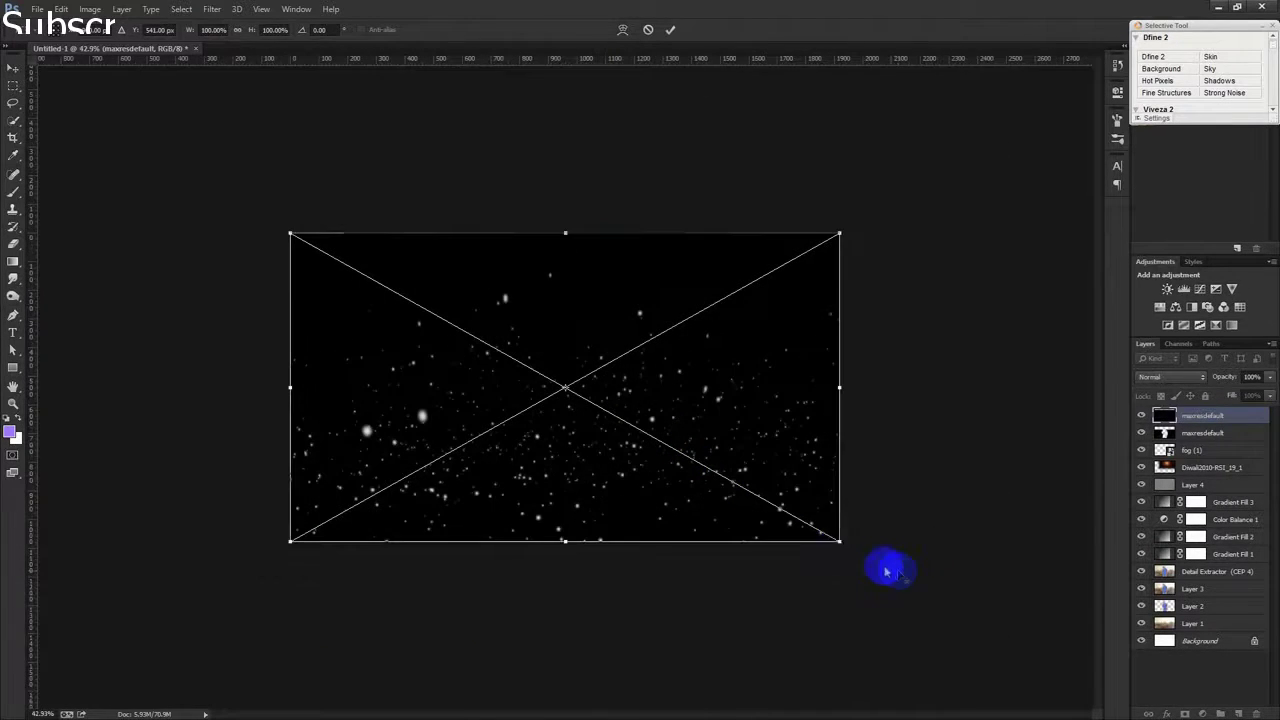
pyautogui.moveTo(840, 541); pyautogui.dragTo(1012, 700)
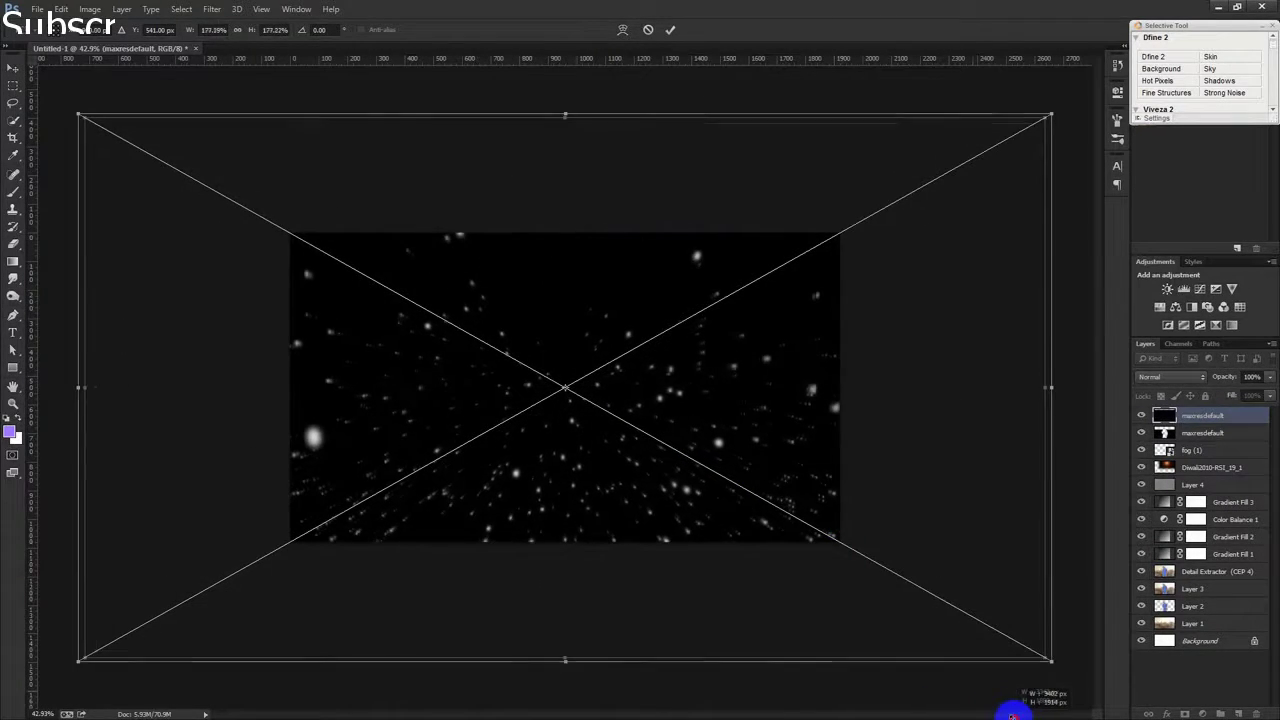
pyautogui.press('Return')
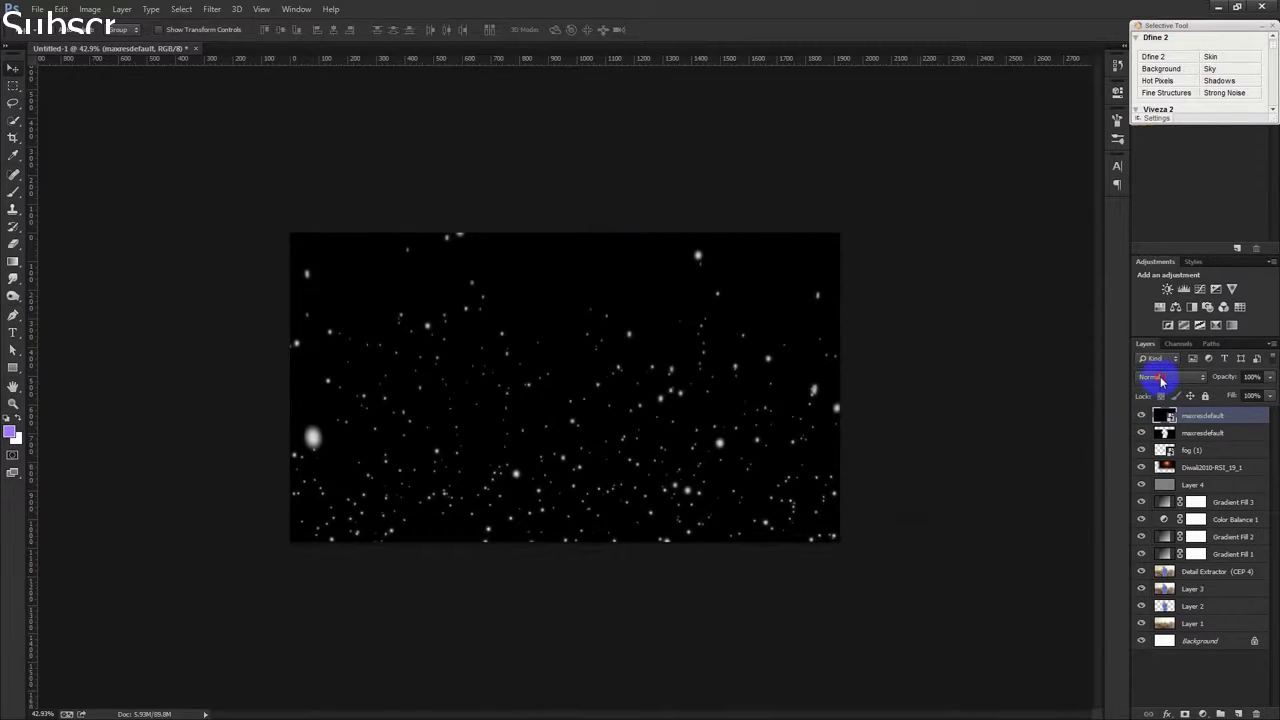
pyautogui.click(1160, 377)
pyautogui.click(1148, 148)
pyautogui.scroll(2, 623, 474)
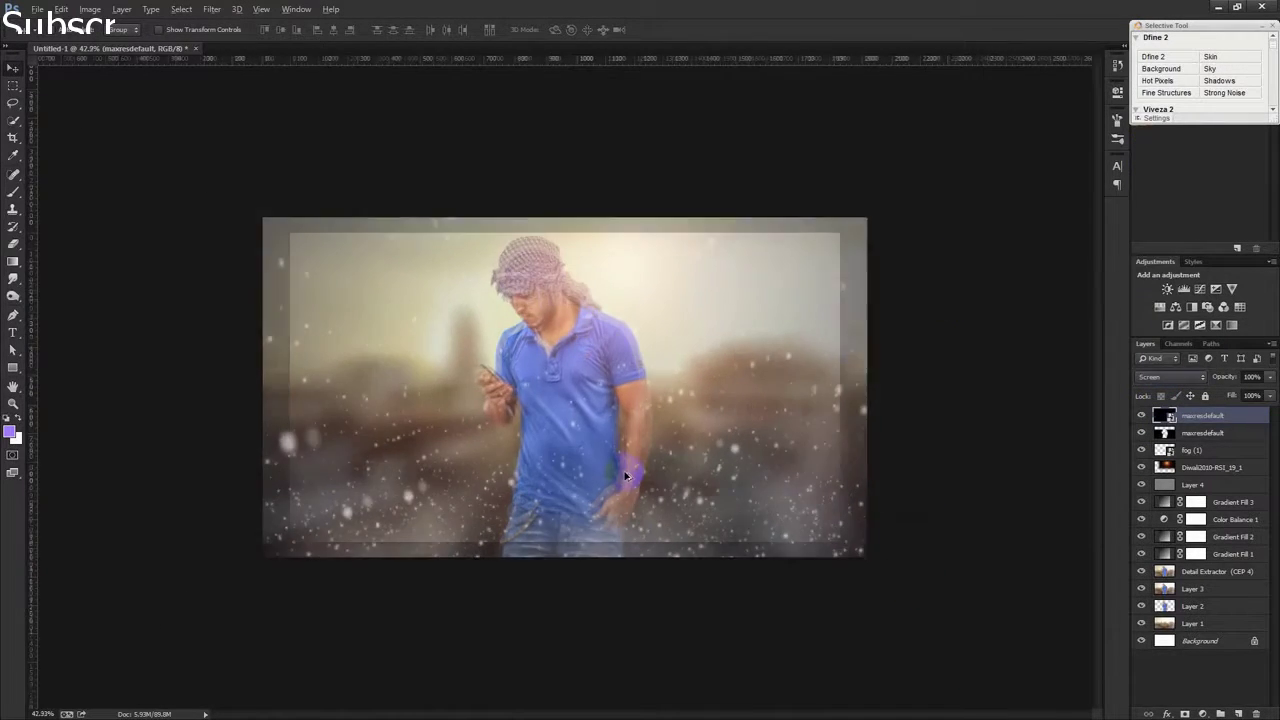
pyautogui.scroll(1, 628, 488)
# Apply Motion Blur at 51° with a 126 px distance to the particles
pyautogui.click(211, 9)
pyautogui.moveTo(218, 162)
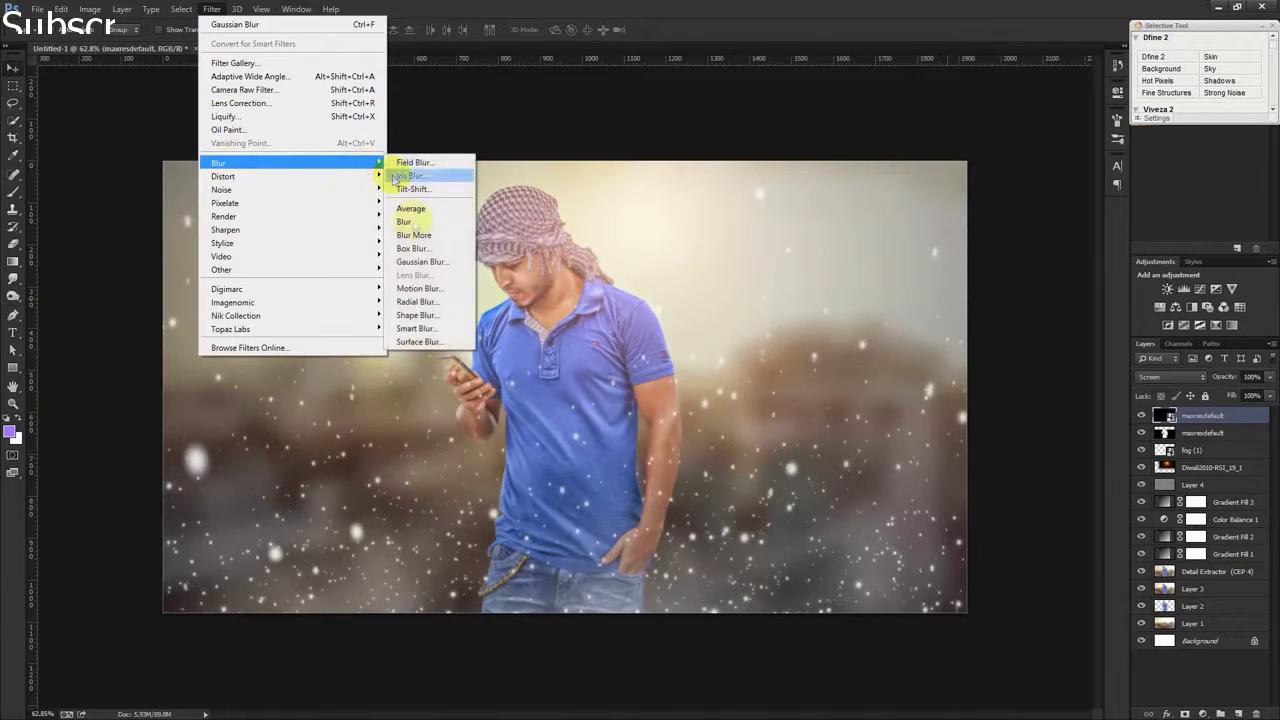
pyautogui.click(418, 295)
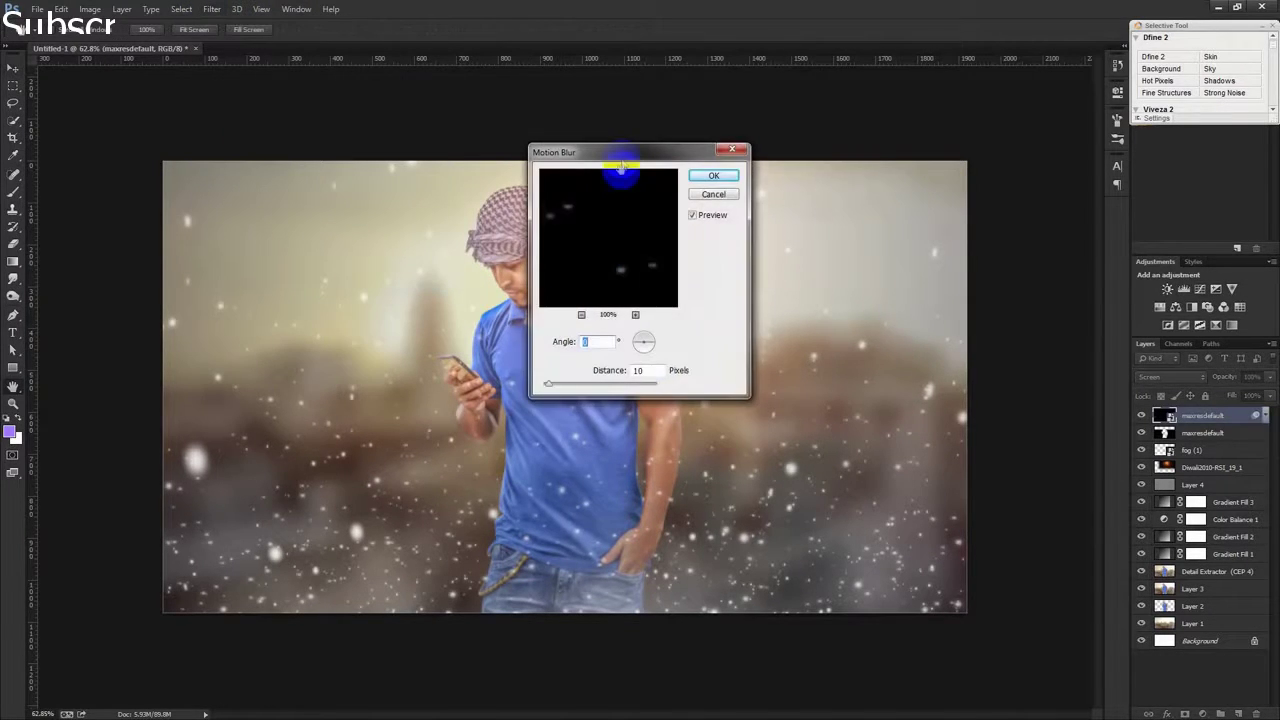
pyautogui.moveTo(620, 145); pyautogui.dragTo(830, 113)
pyautogui.click(866, 292)
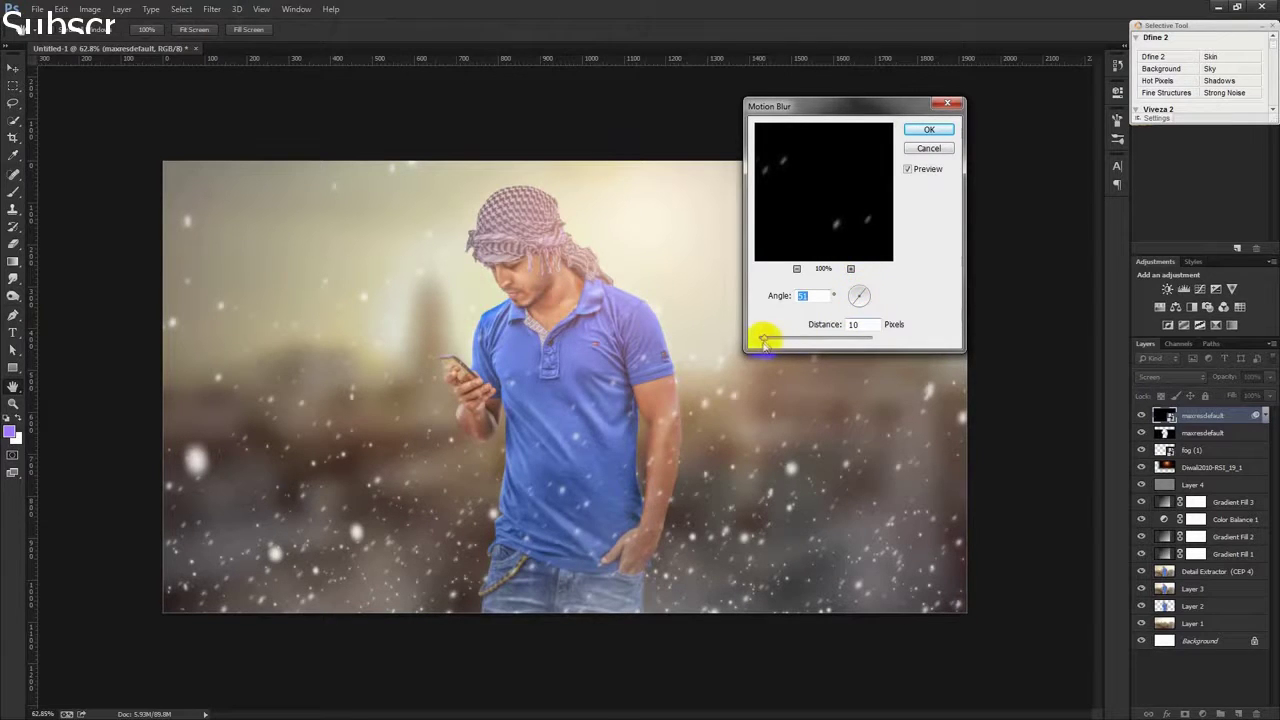
pyautogui.moveTo(771, 342); pyautogui.dragTo(789, 338)
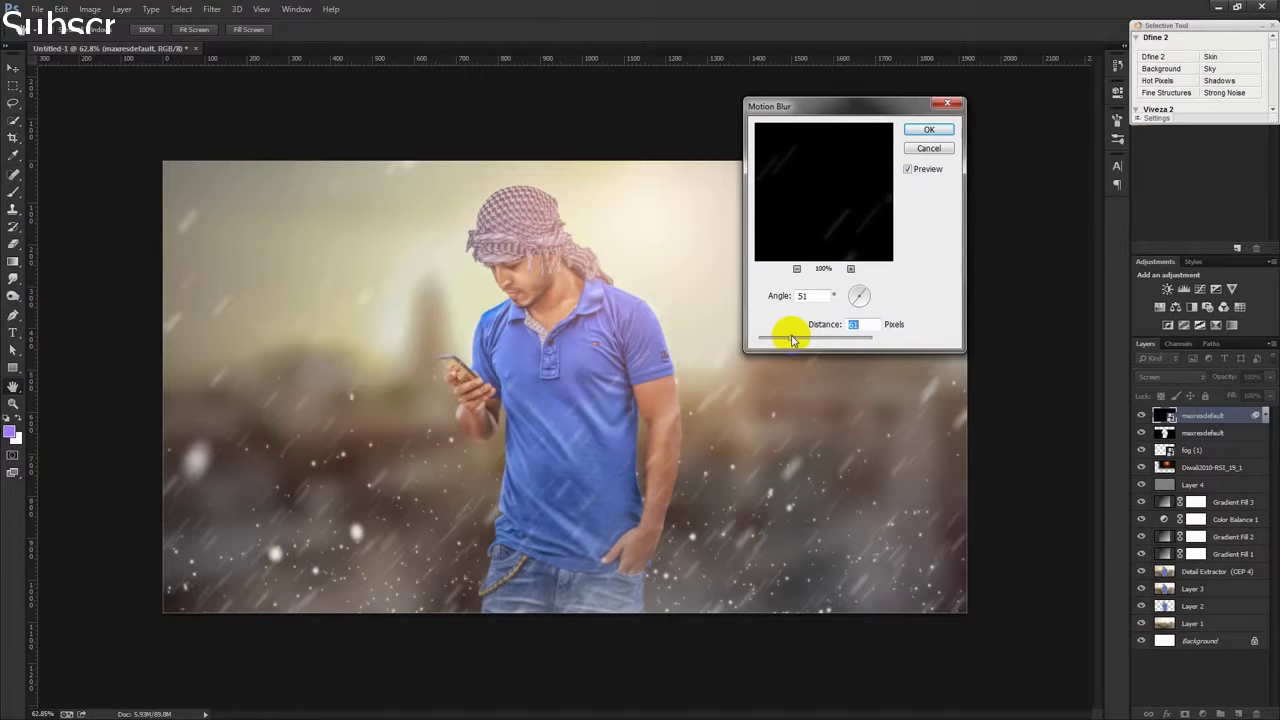
pyautogui.moveTo(789, 341); pyautogui.dragTo(804, 339)
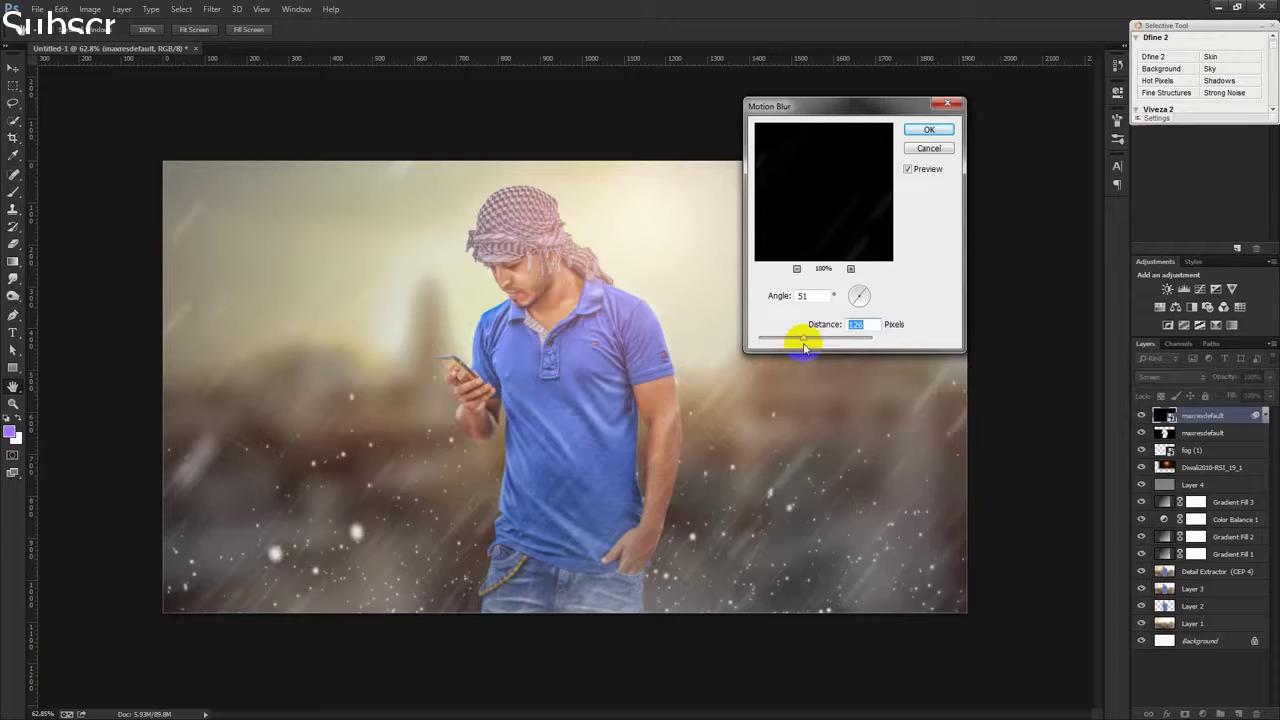
pyautogui.click(928, 129)
# Soften the streaked particles with a Gaussian blur
pyautogui.click(212, 9)
pyautogui.moveTo(220, 162)
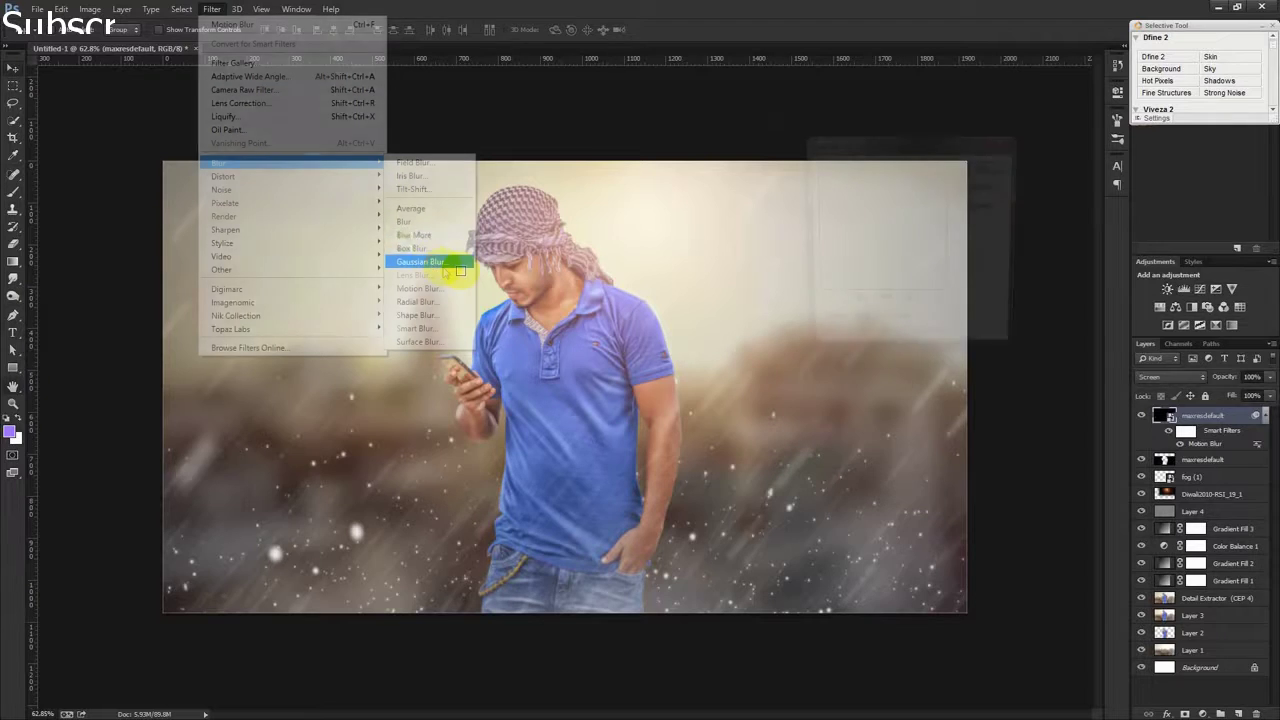
pyautogui.click(436, 261)
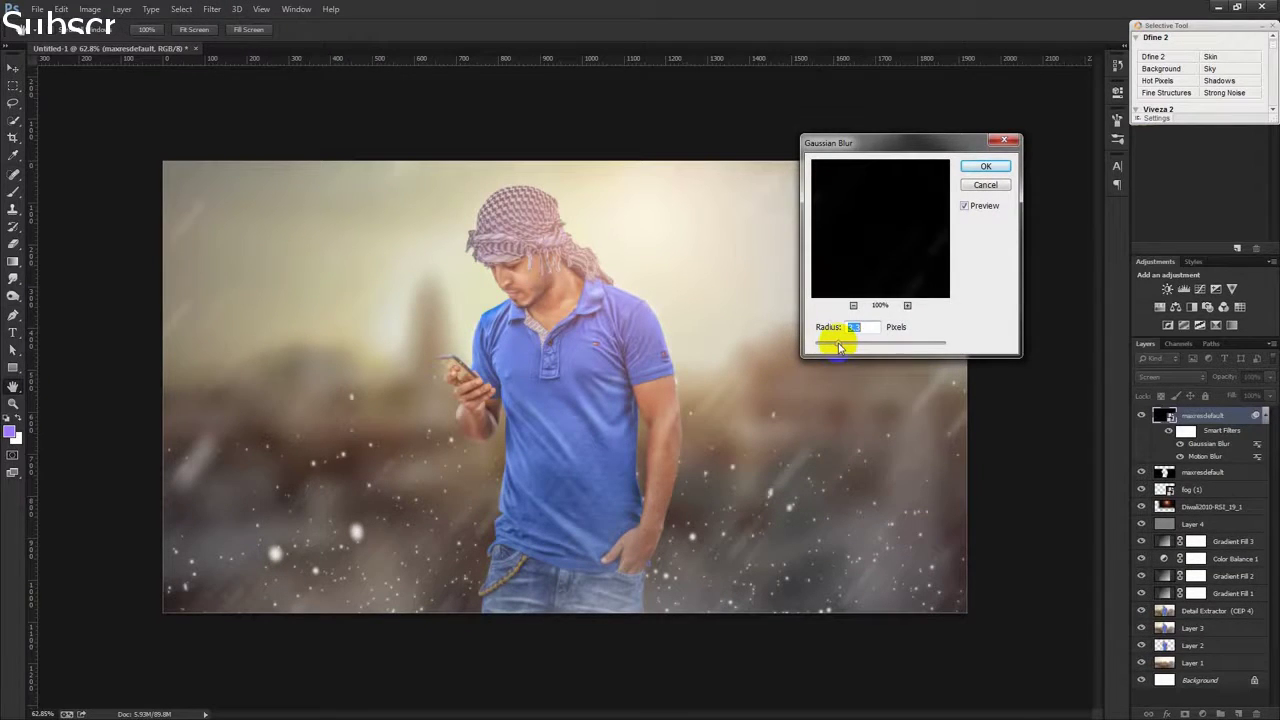
pyautogui.click(985, 166)
pyautogui.click(1206, 476)
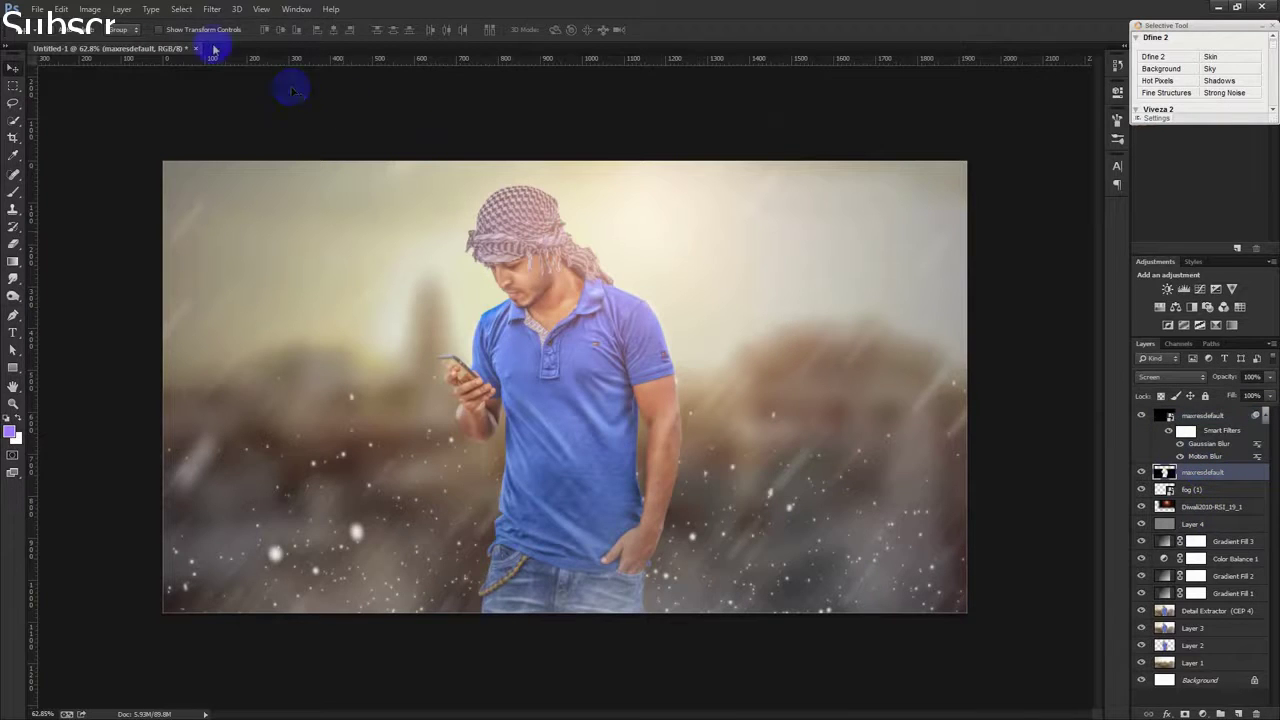
# Motion-blur the lower particle layer at 51° with a 37 px distance
pyautogui.click(212, 9)
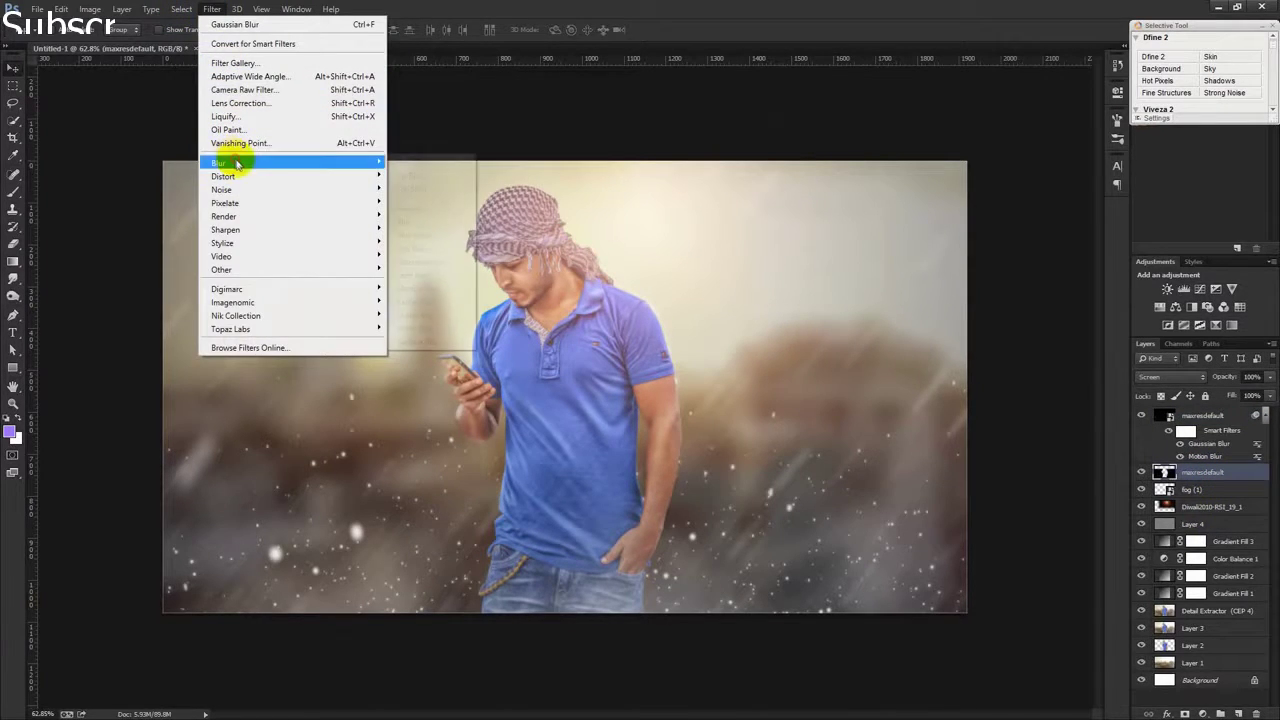
pyautogui.moveTo(290, 162)
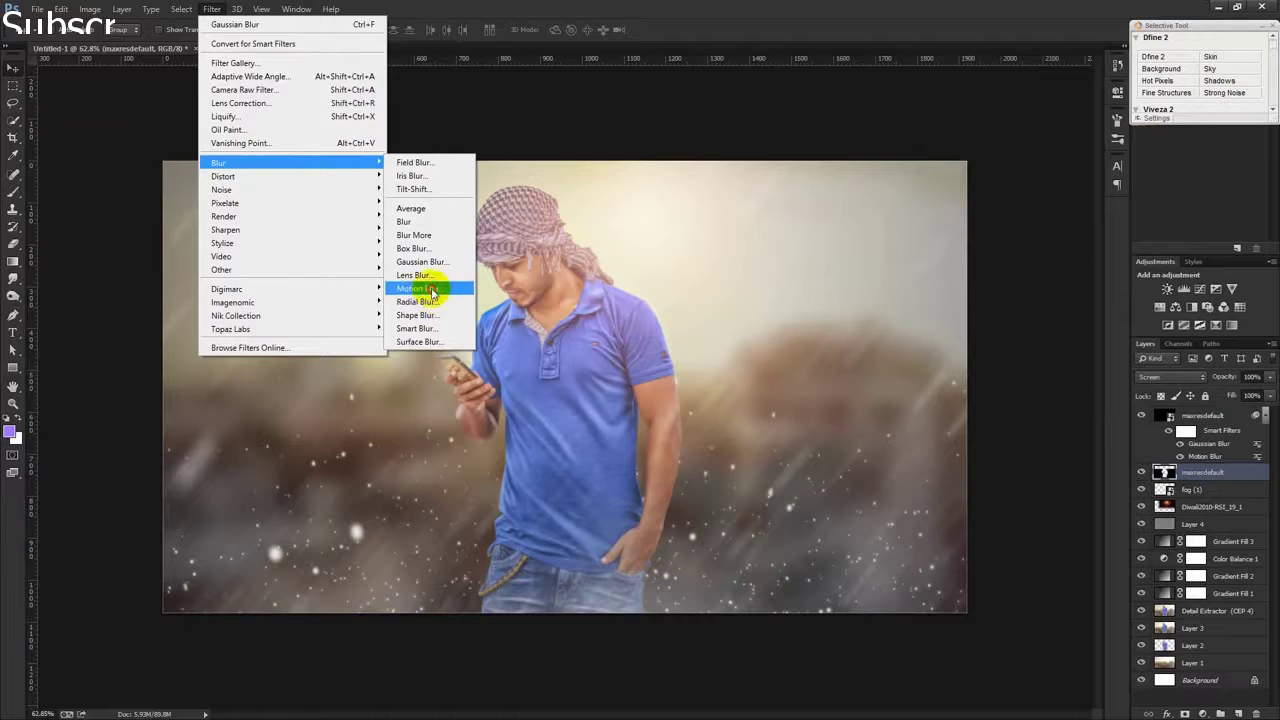
pyautogui.click(418, 288)
pyautogui.moveTo(803, 337)
pyautogui.mouseDown()
pyautogui.moveTo(786, 340)
pyautogui.moveTo(815, 342)
pyautogui.mouseUp()
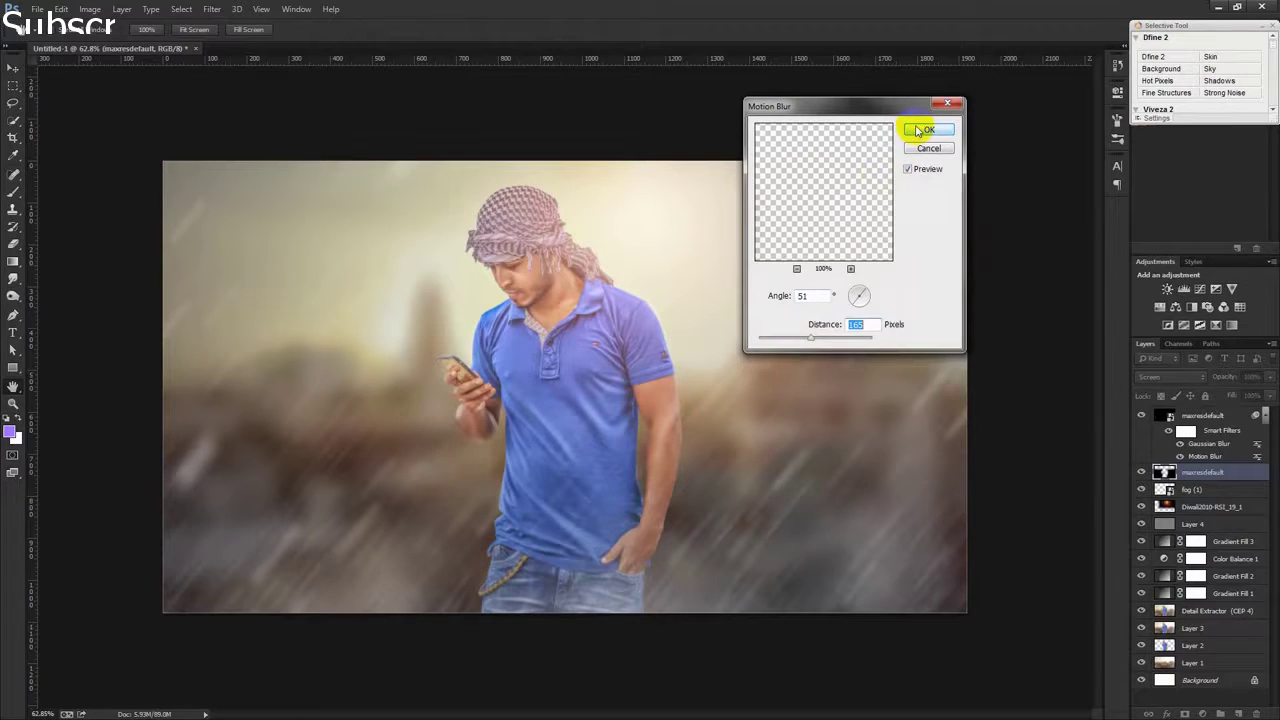
pyautogui.click(782, 340)
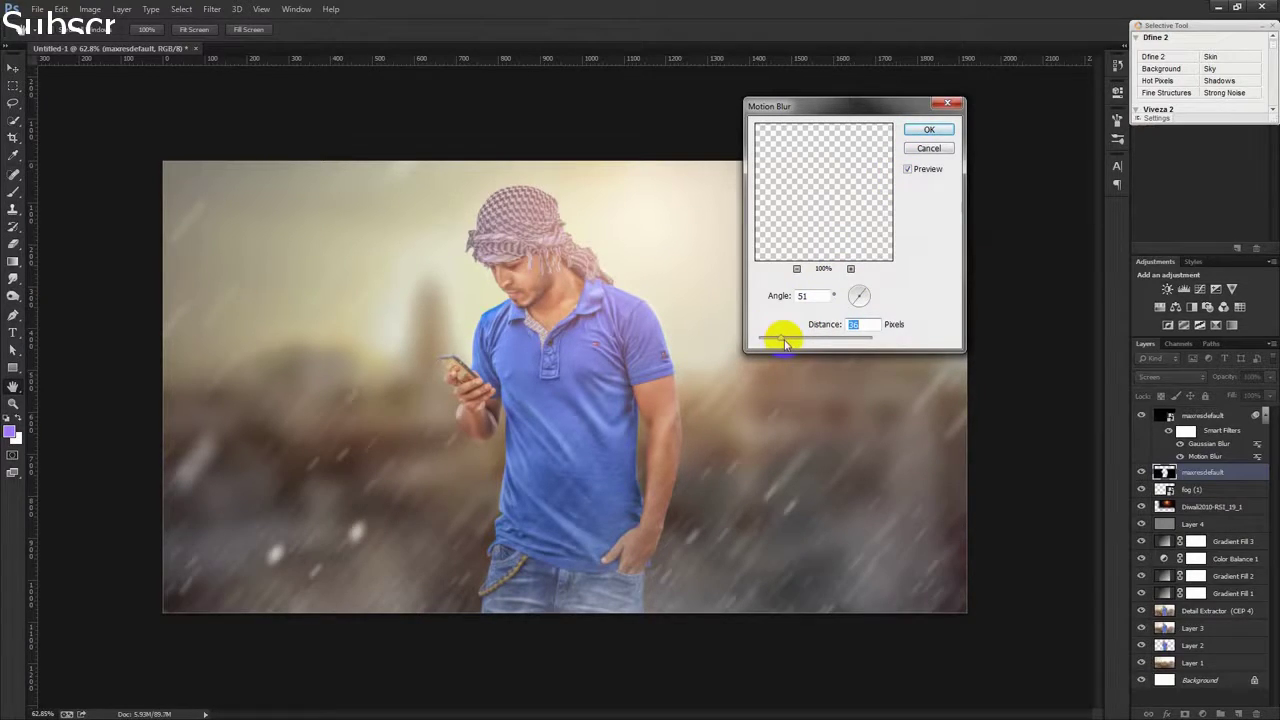
pyautogui.moveTo(782, 343); pyautogui.dragTo(784, 342)
pyautogui.click(928, 129)
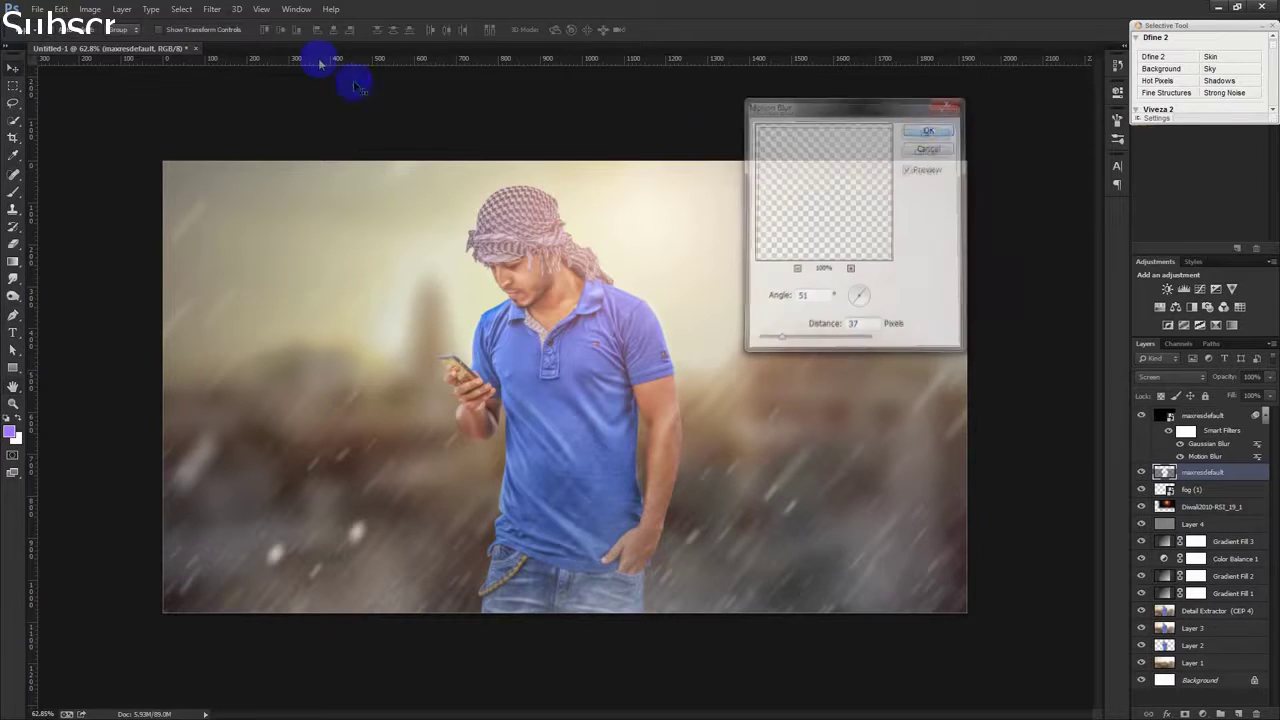
# Soften those particles with a Gaussian blur and zoom in on the image
pyautogui.click(212, 9)
pyautogui.moveTo(234, 163)
pyautogui.click(430, 262)
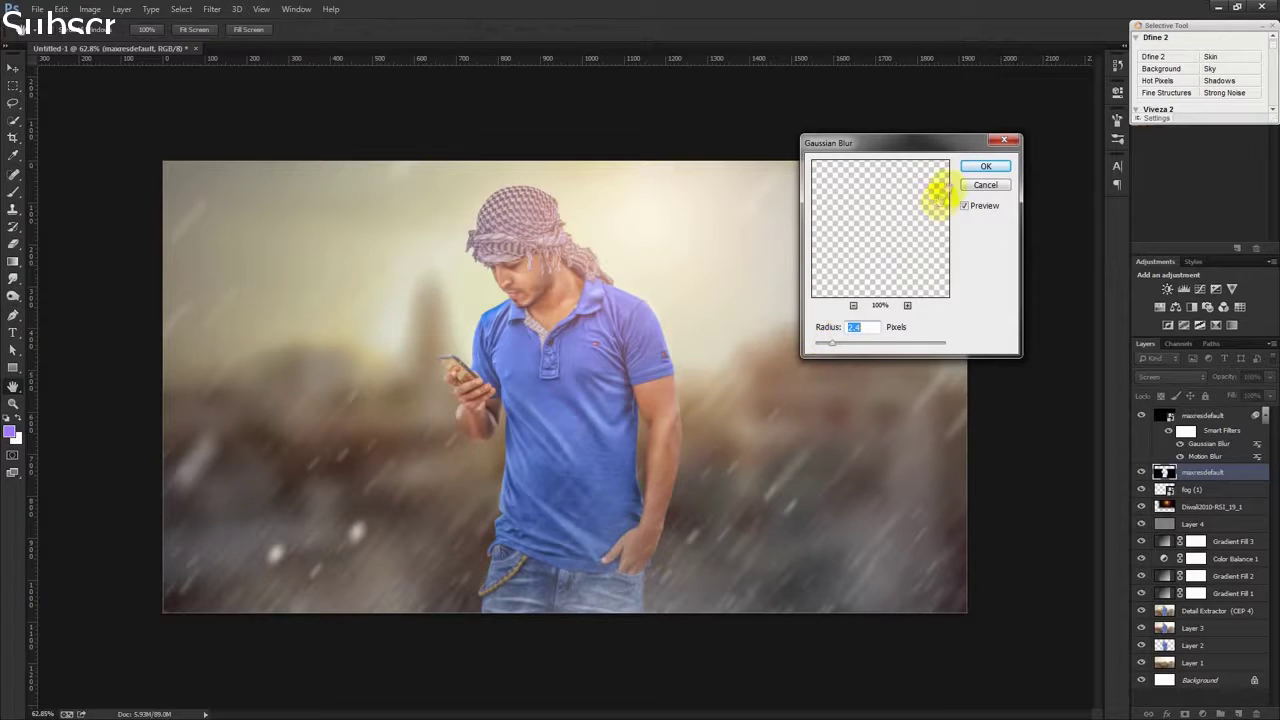
pyautogui.click(982, 168)
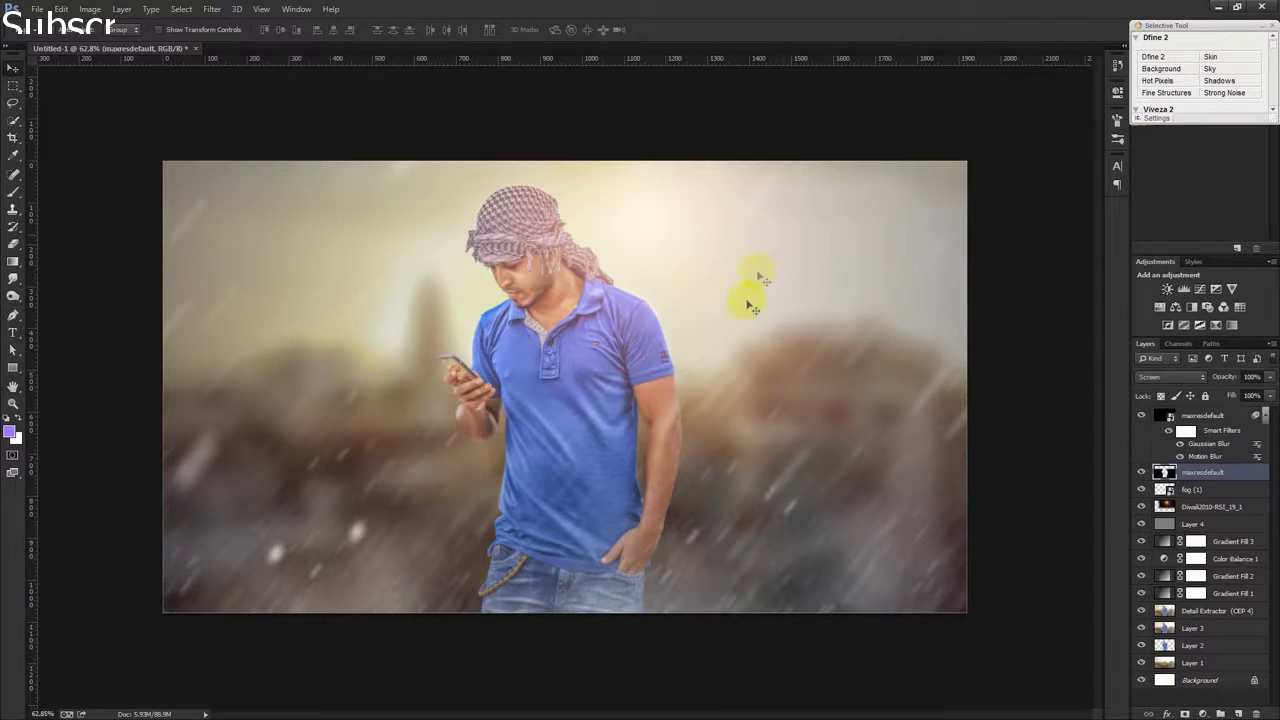
pyautogui.hotkey('ctrl', '+')
pyautogui.press('alt')
pyautogui.press('alt')
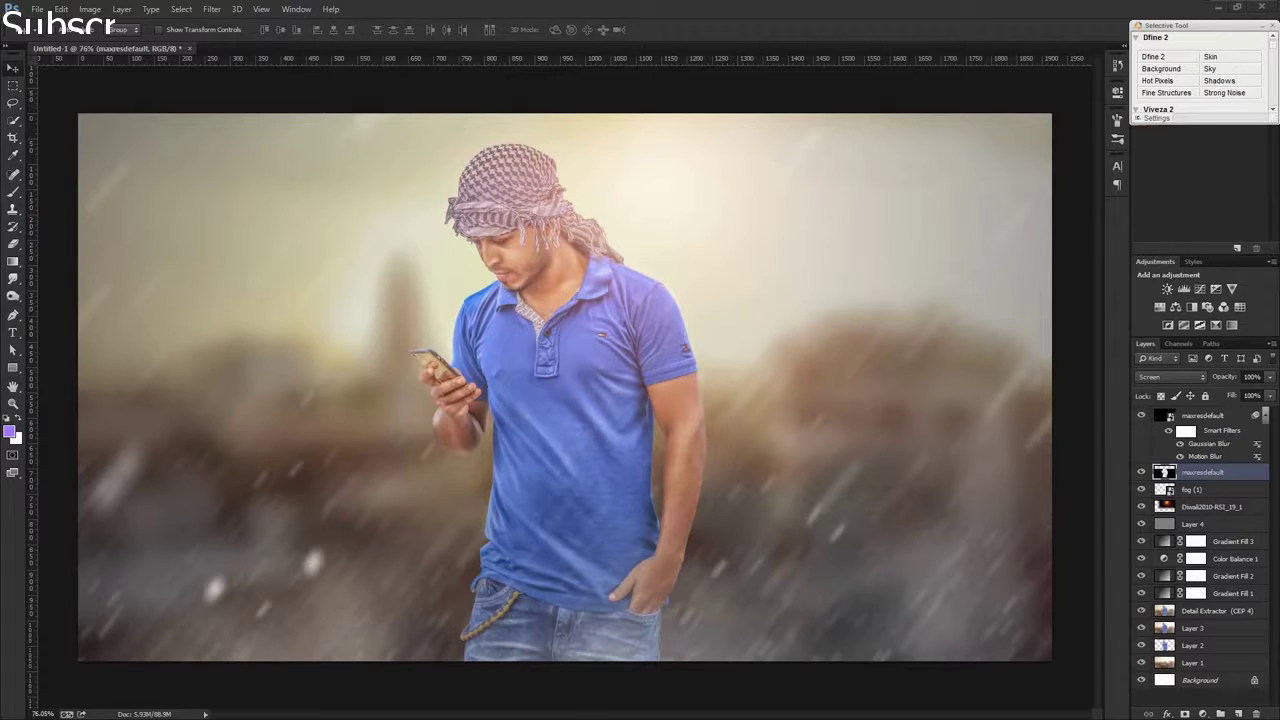
# Place the rain image maxresdefault (7) in Screen mode and duplicate it as a copy
pyautogui.moveTo(532, 380); pyautogui.dragTo(571, 394)
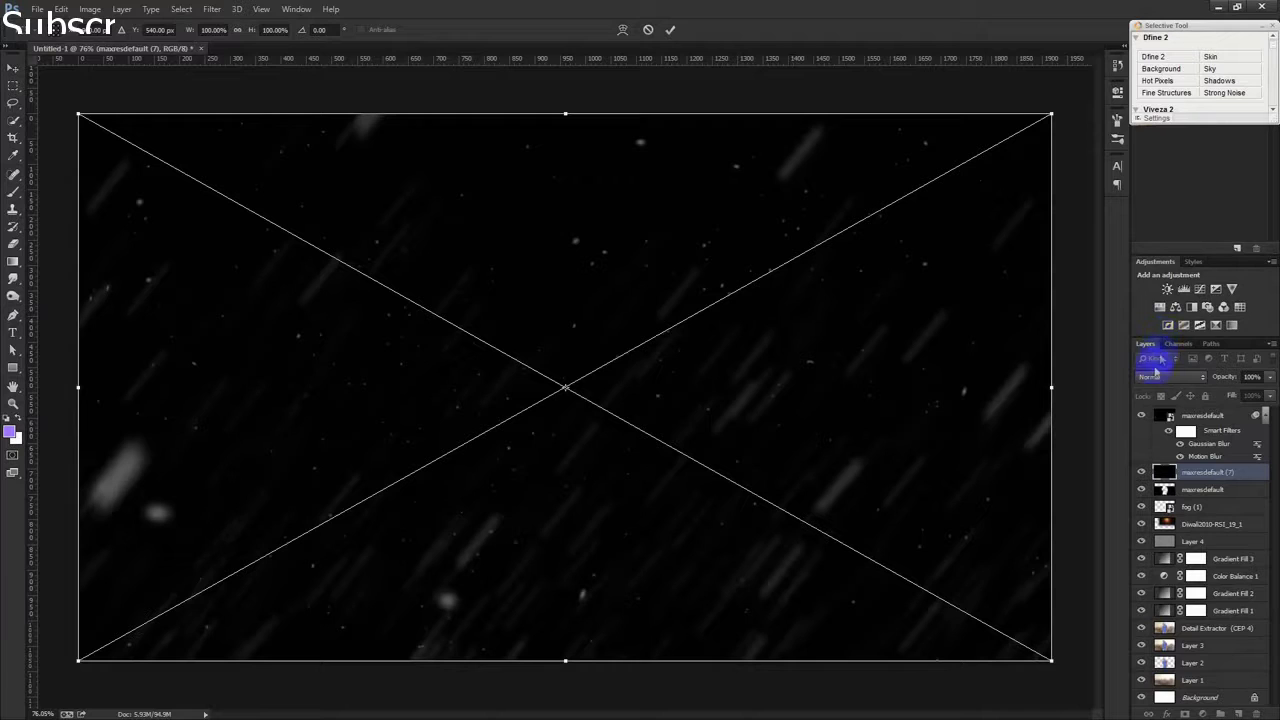
pyautogui.click(1155, 377)
pyautogui.click(1150, 158)
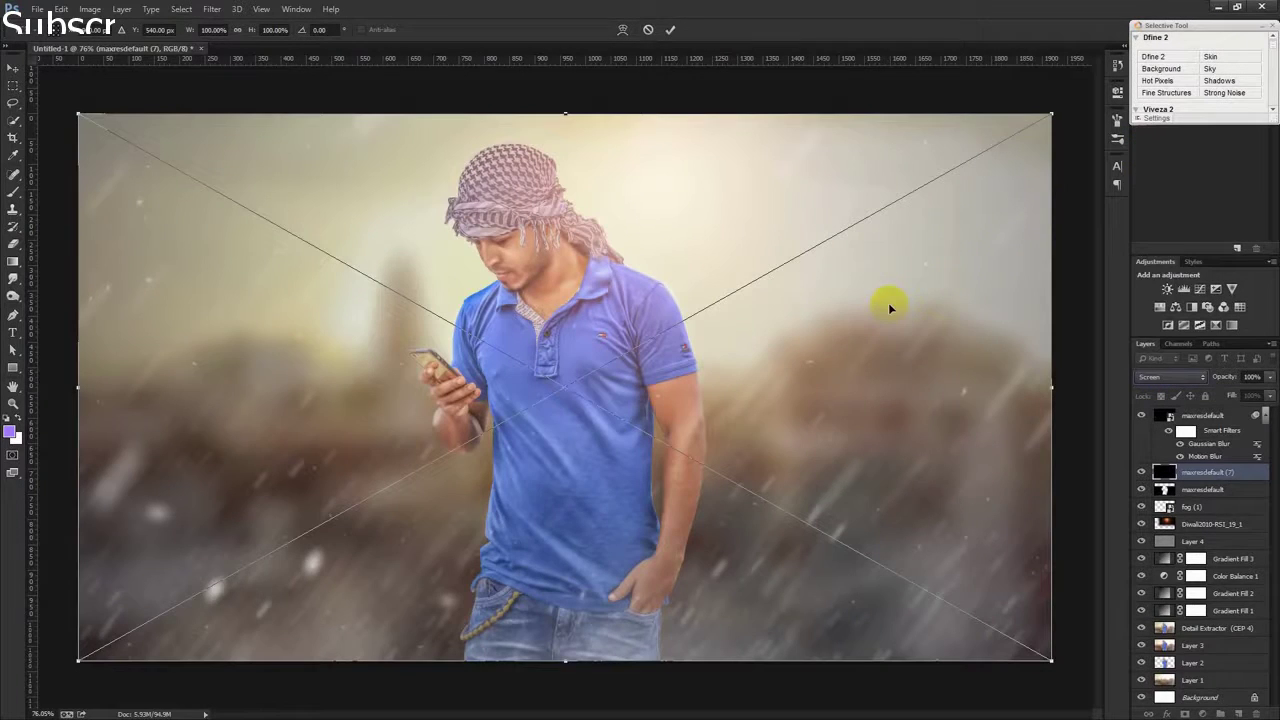
pyautogui.click(670, 29)
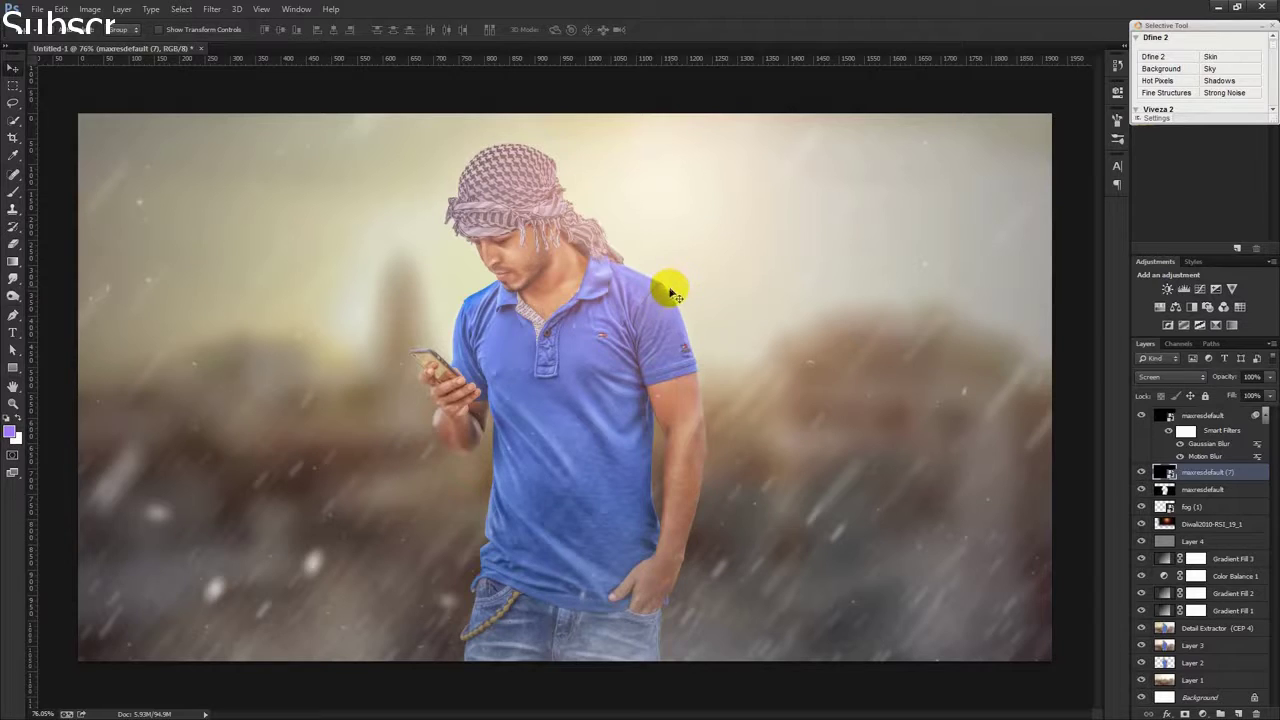
pyautogui.scroll(-1, 672, 292)
pyautogui.moveTo(676, 302); pyautogui.dragTo(676, 308)
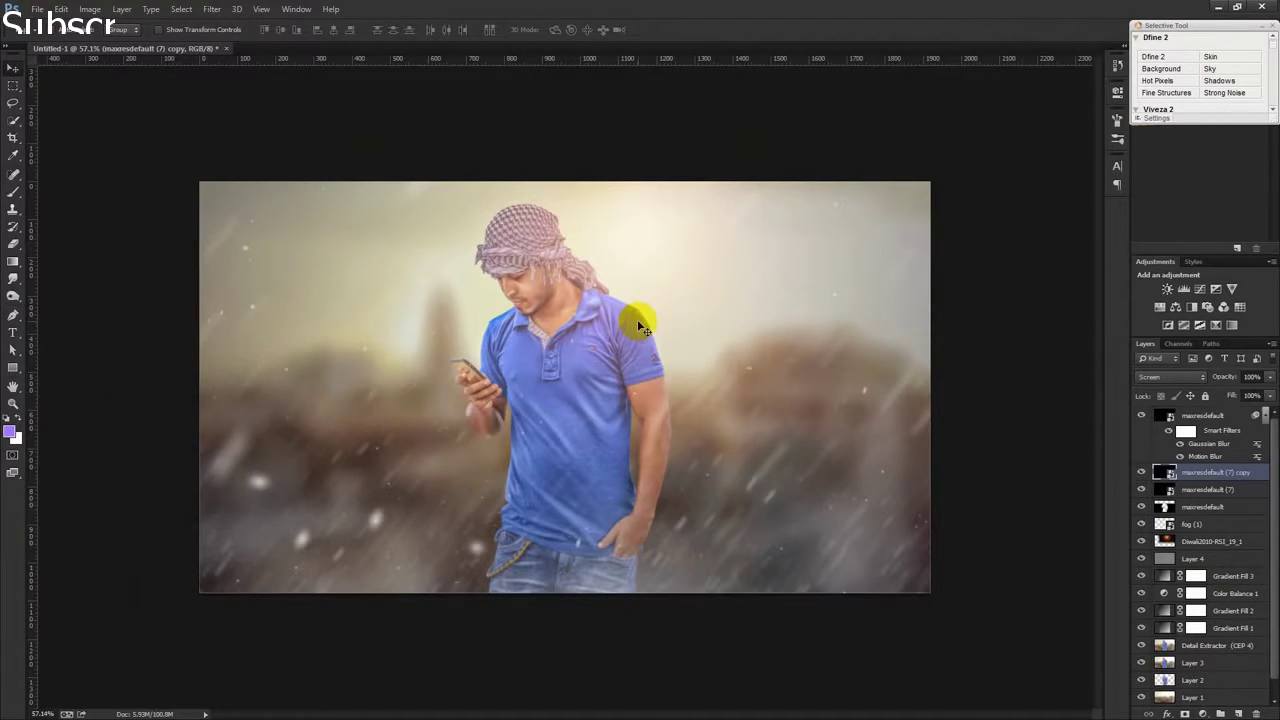
pyautogui.hotkey('ctrl', 't')
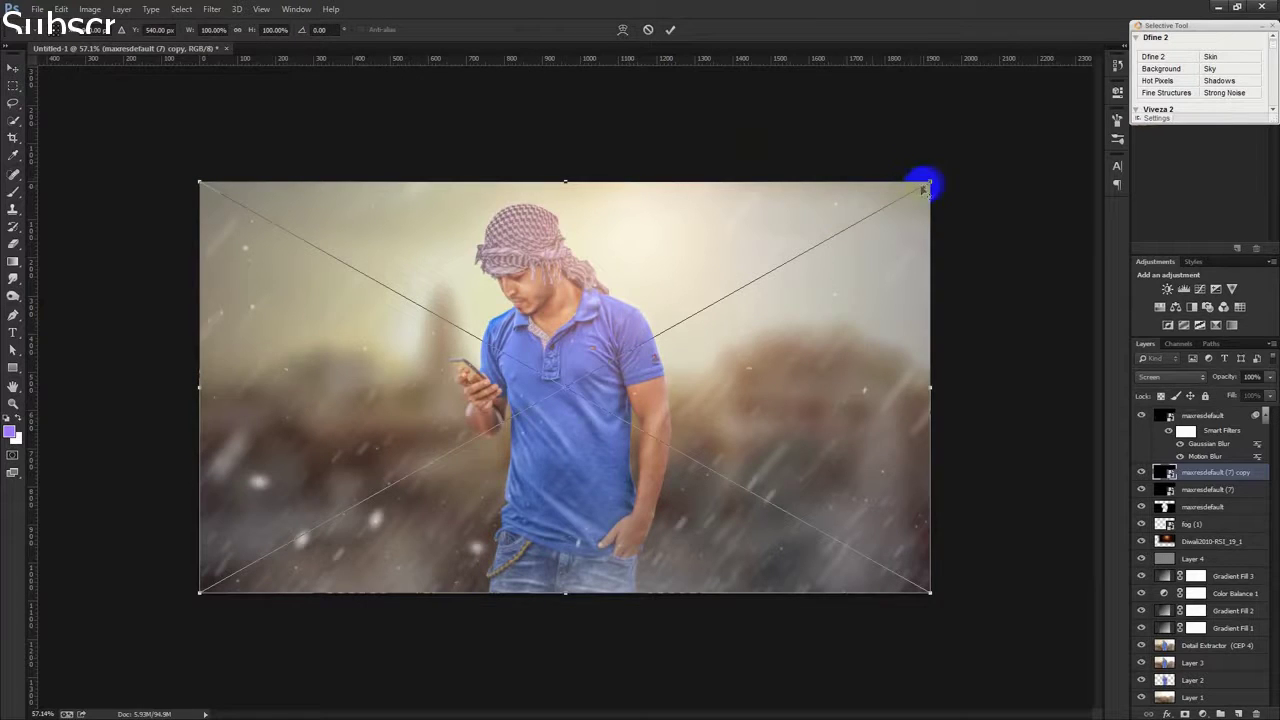